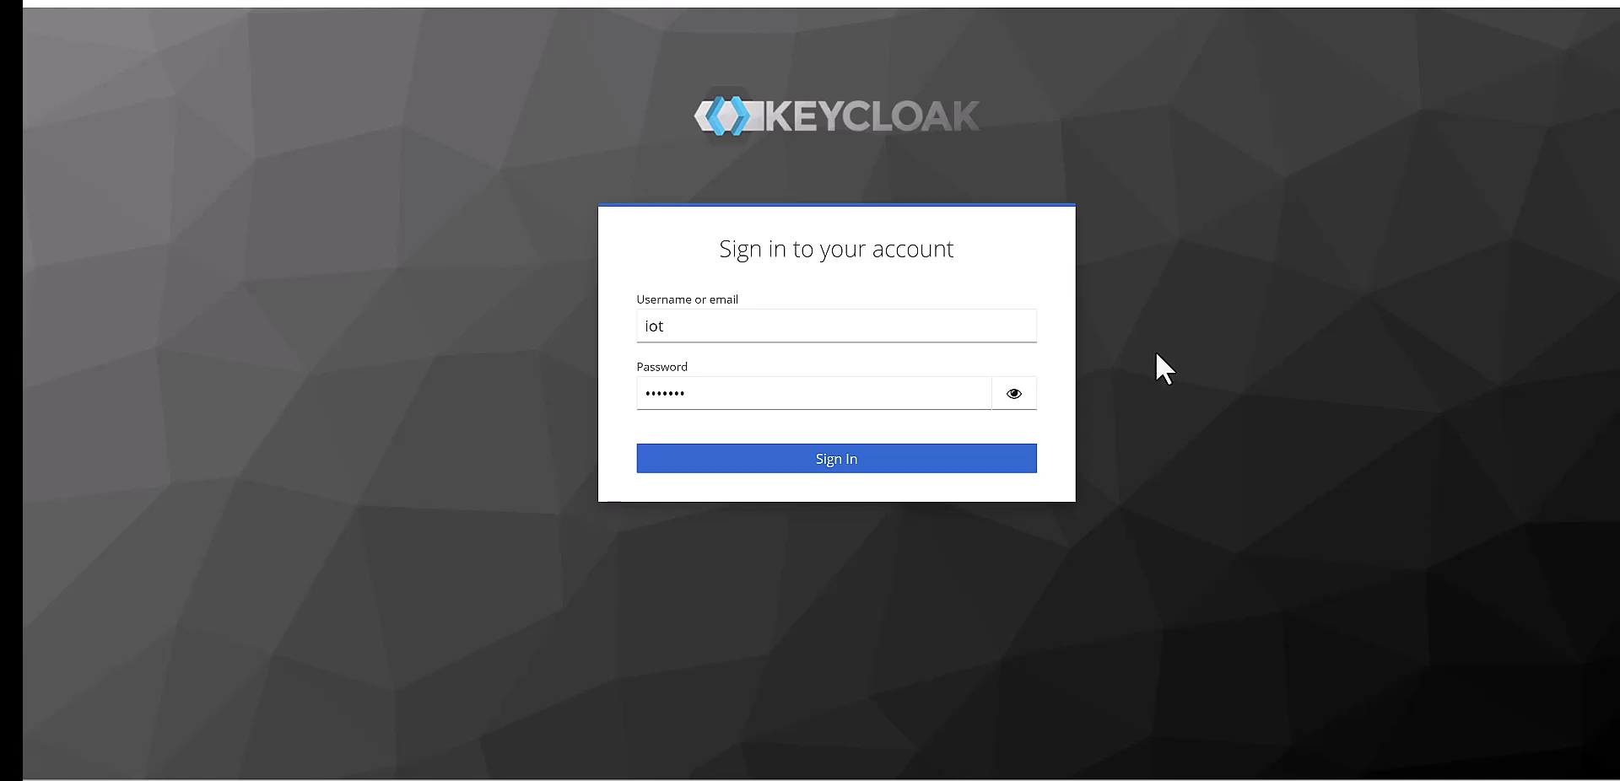
Step: Sign in to the admin console and open the master realm's user events settings
left_click(832, 460)
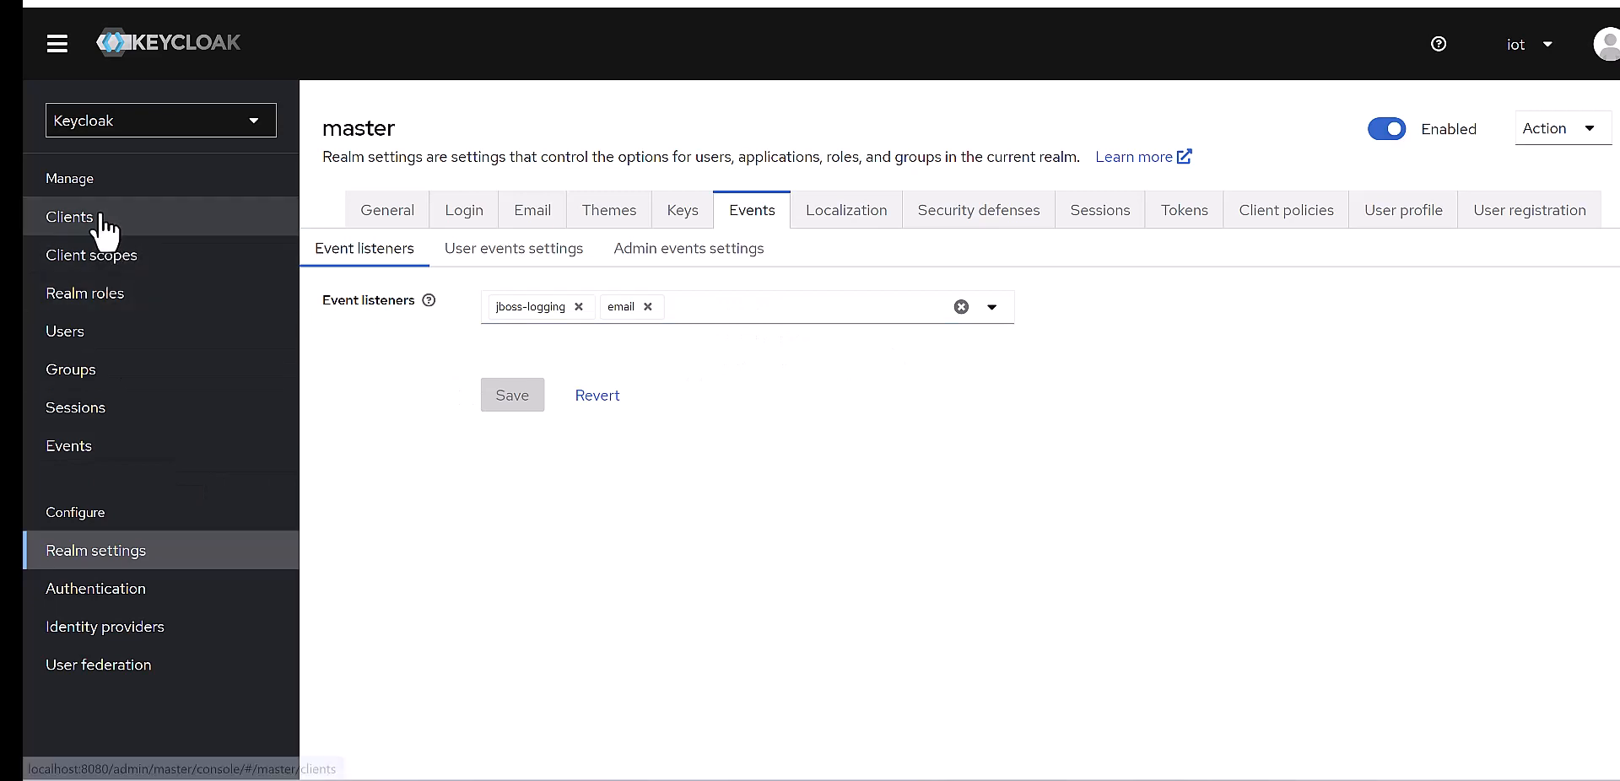
left_click(82, 567)
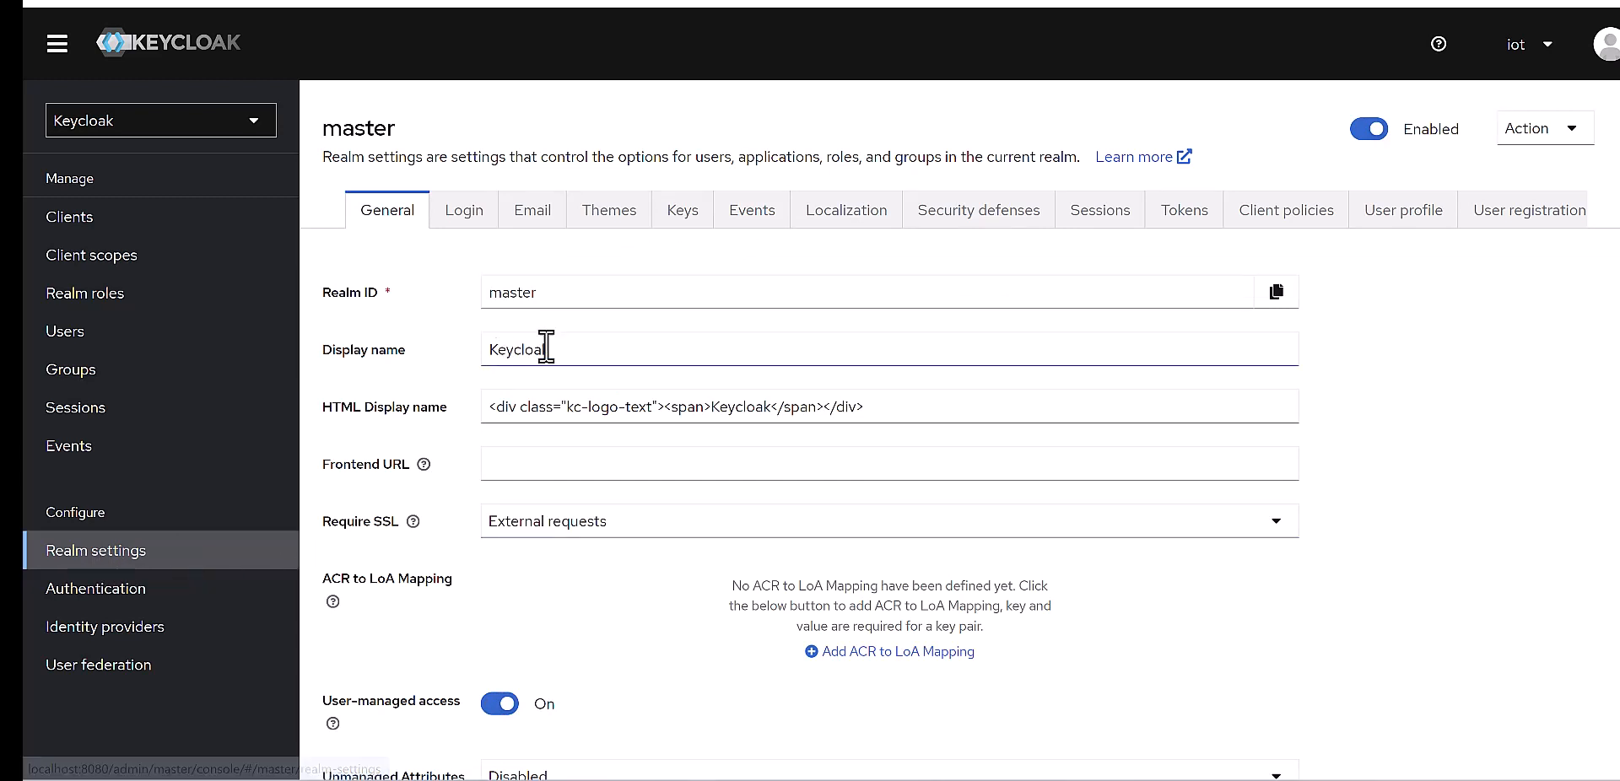
left_click(757, 228)
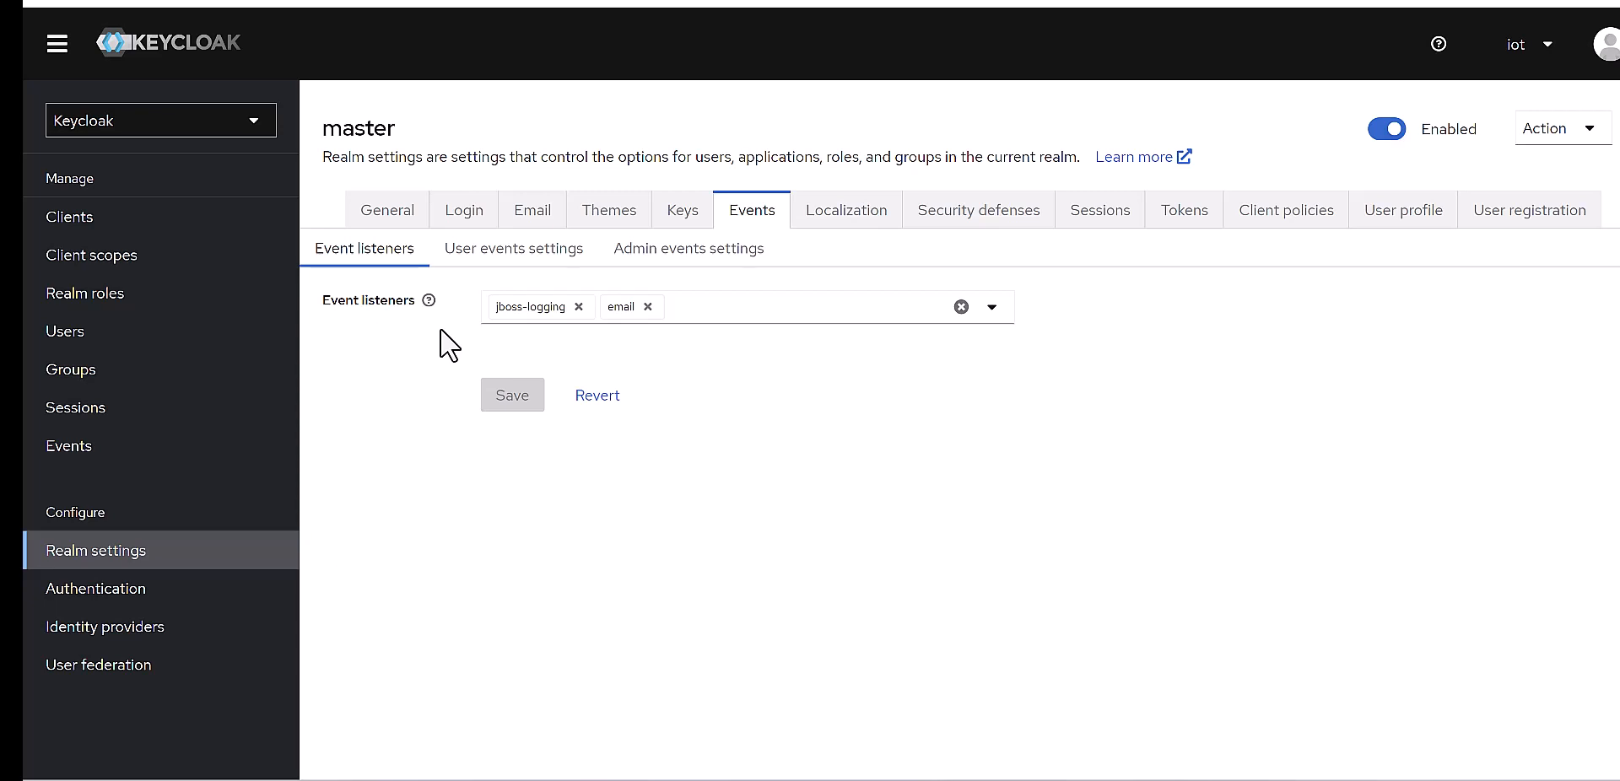
left_click(492, 253)
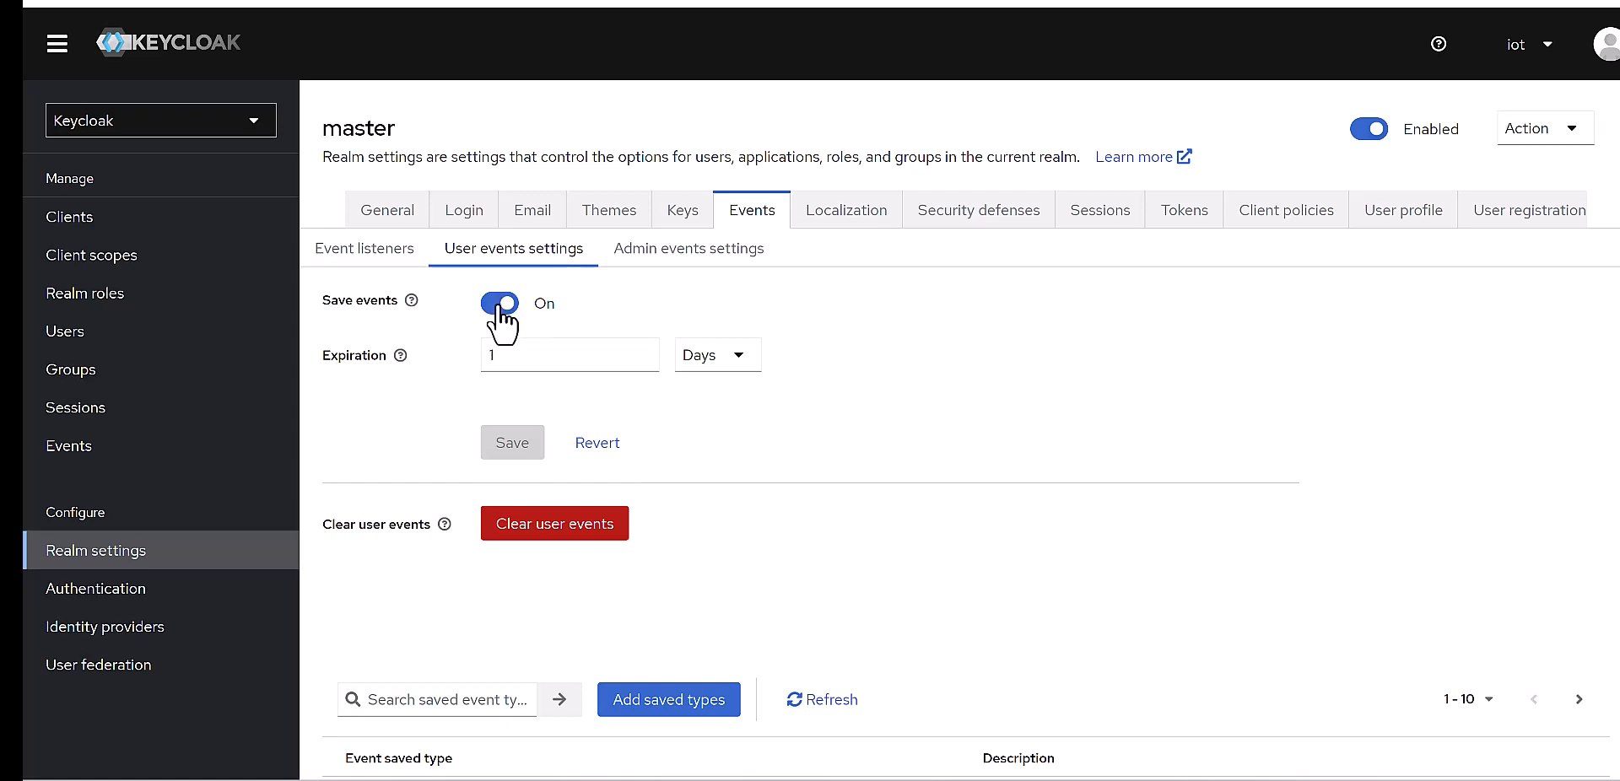
Step: Set the user events expiration unit to Days and save the configuration
scroll(607, 396, "down", 1)
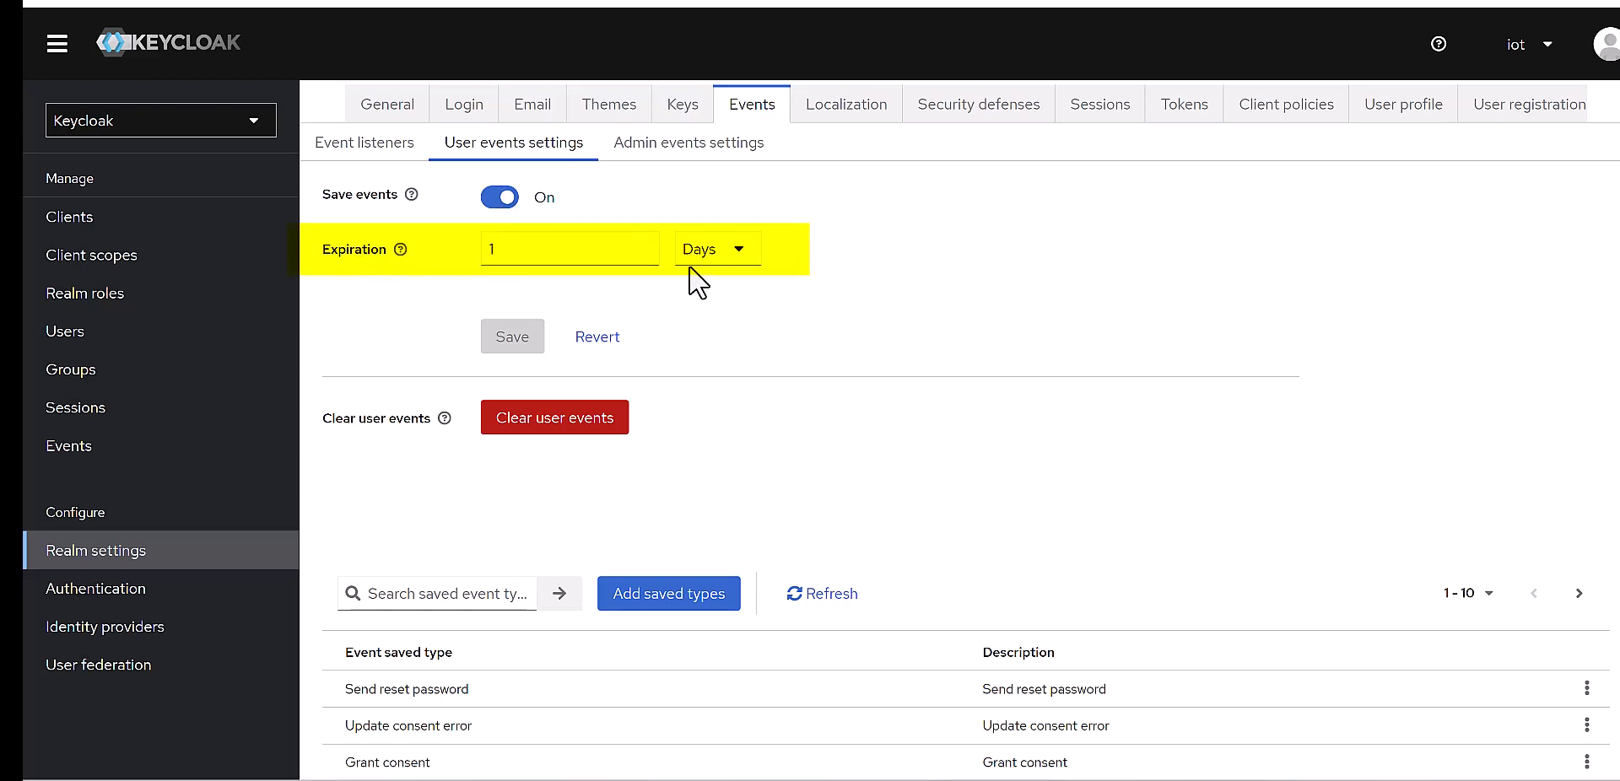
left_click(718, 265)
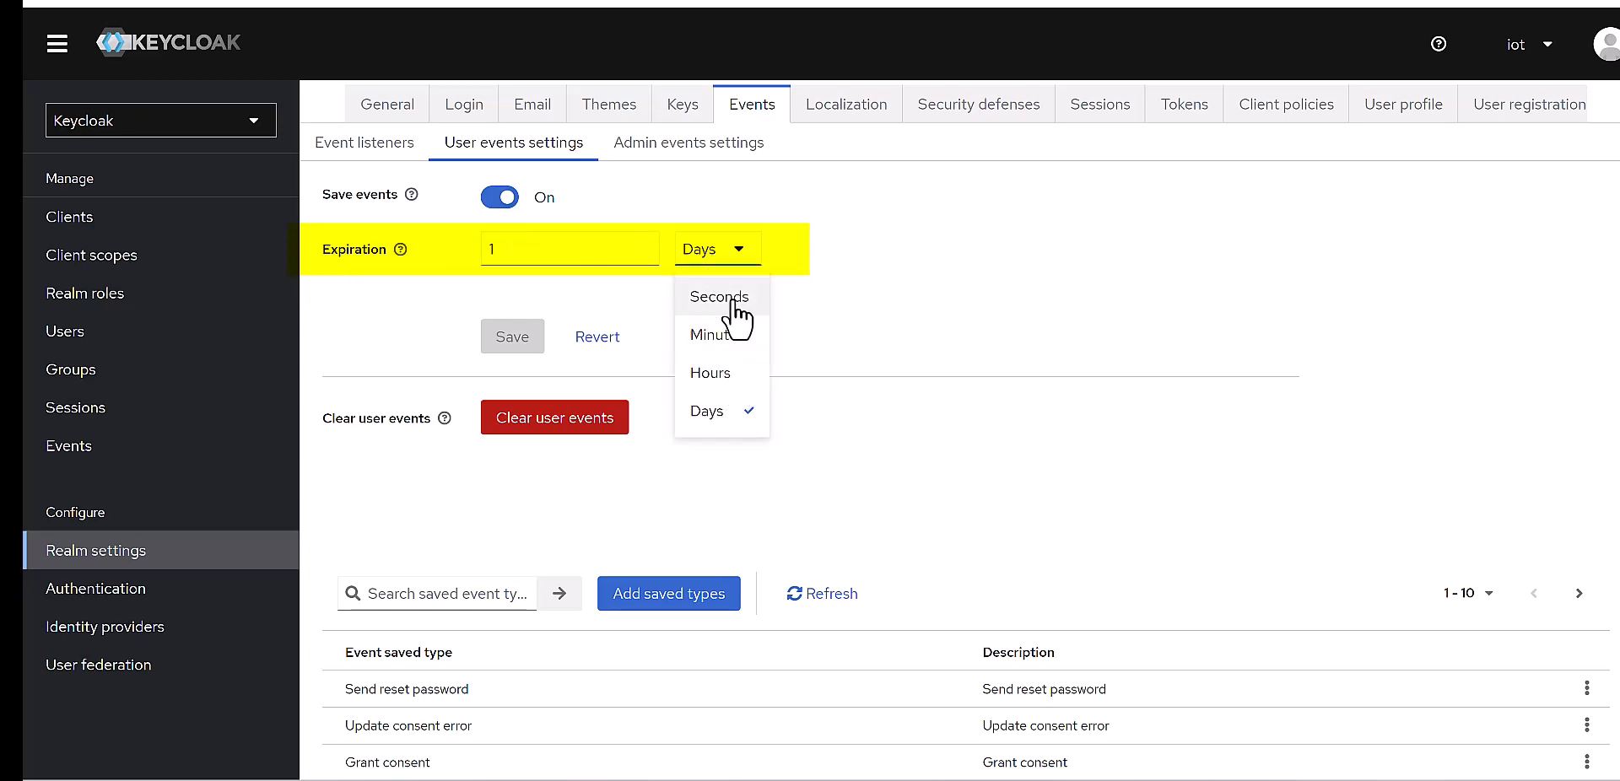
left_click(880, 298)
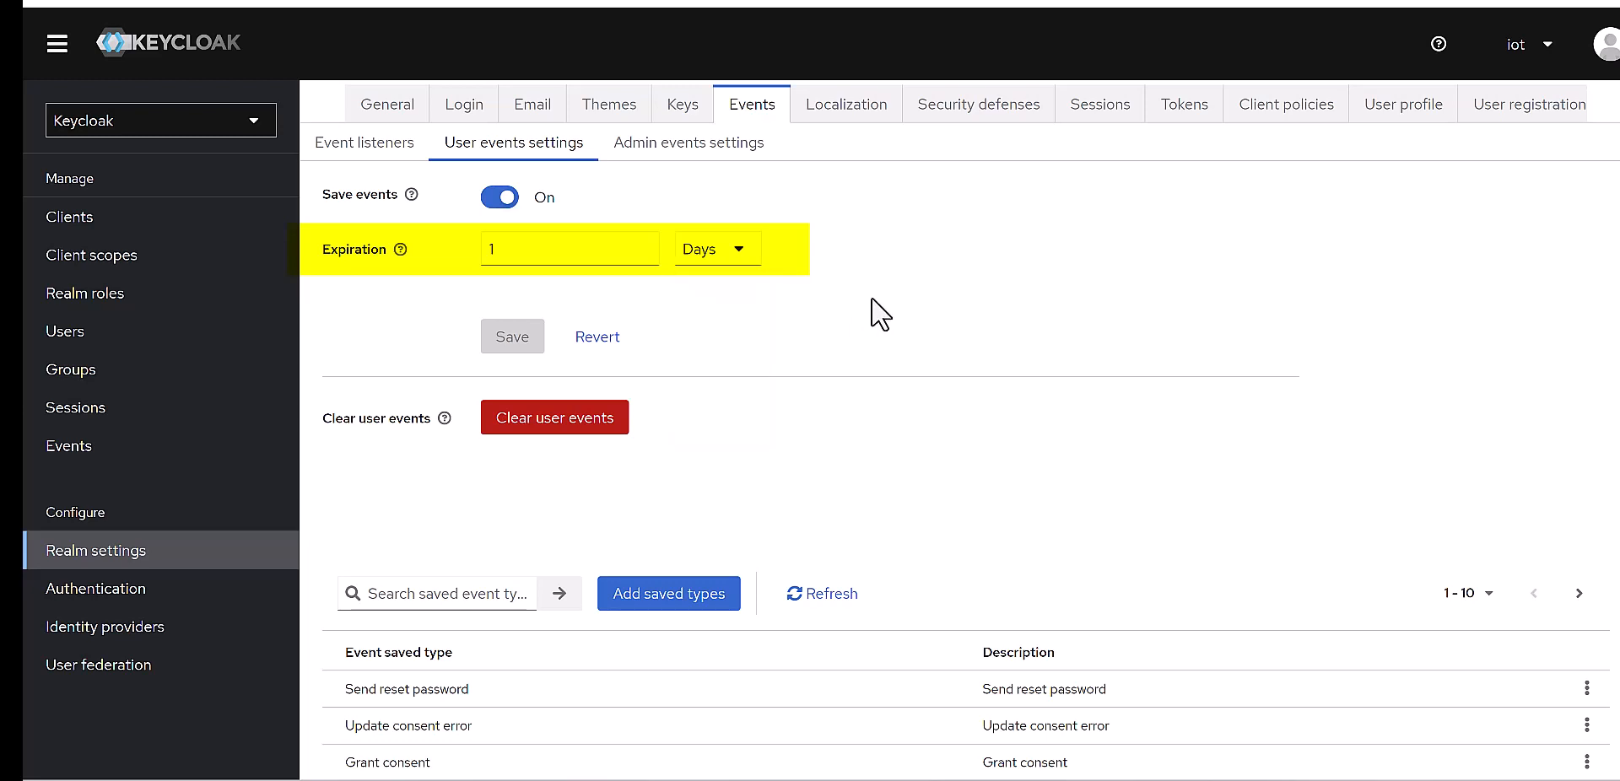
left_click(694, 278)
left_click(721, 372)
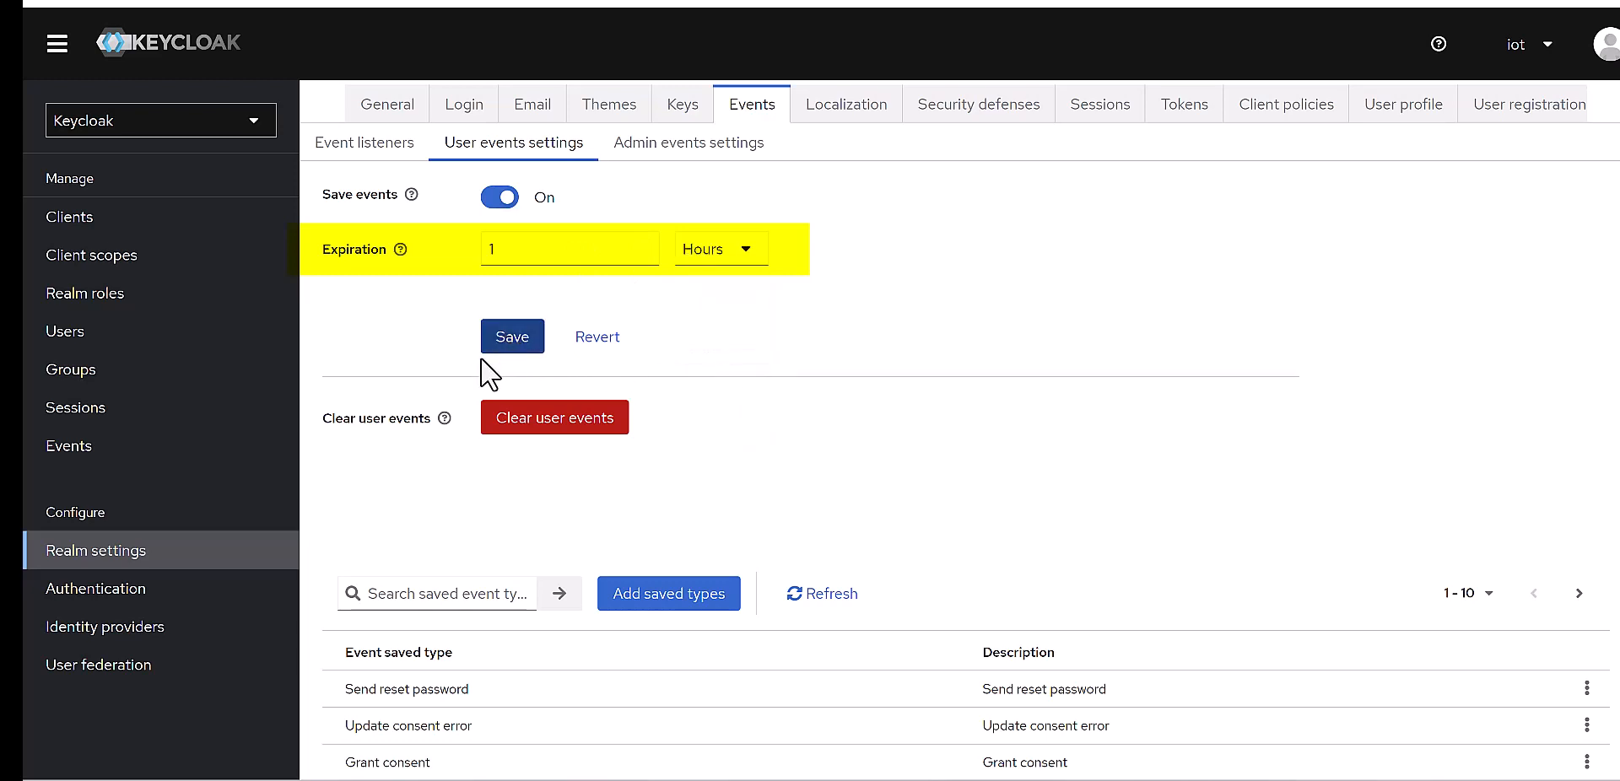
left_click(739, 262)
left_click(730, 413)
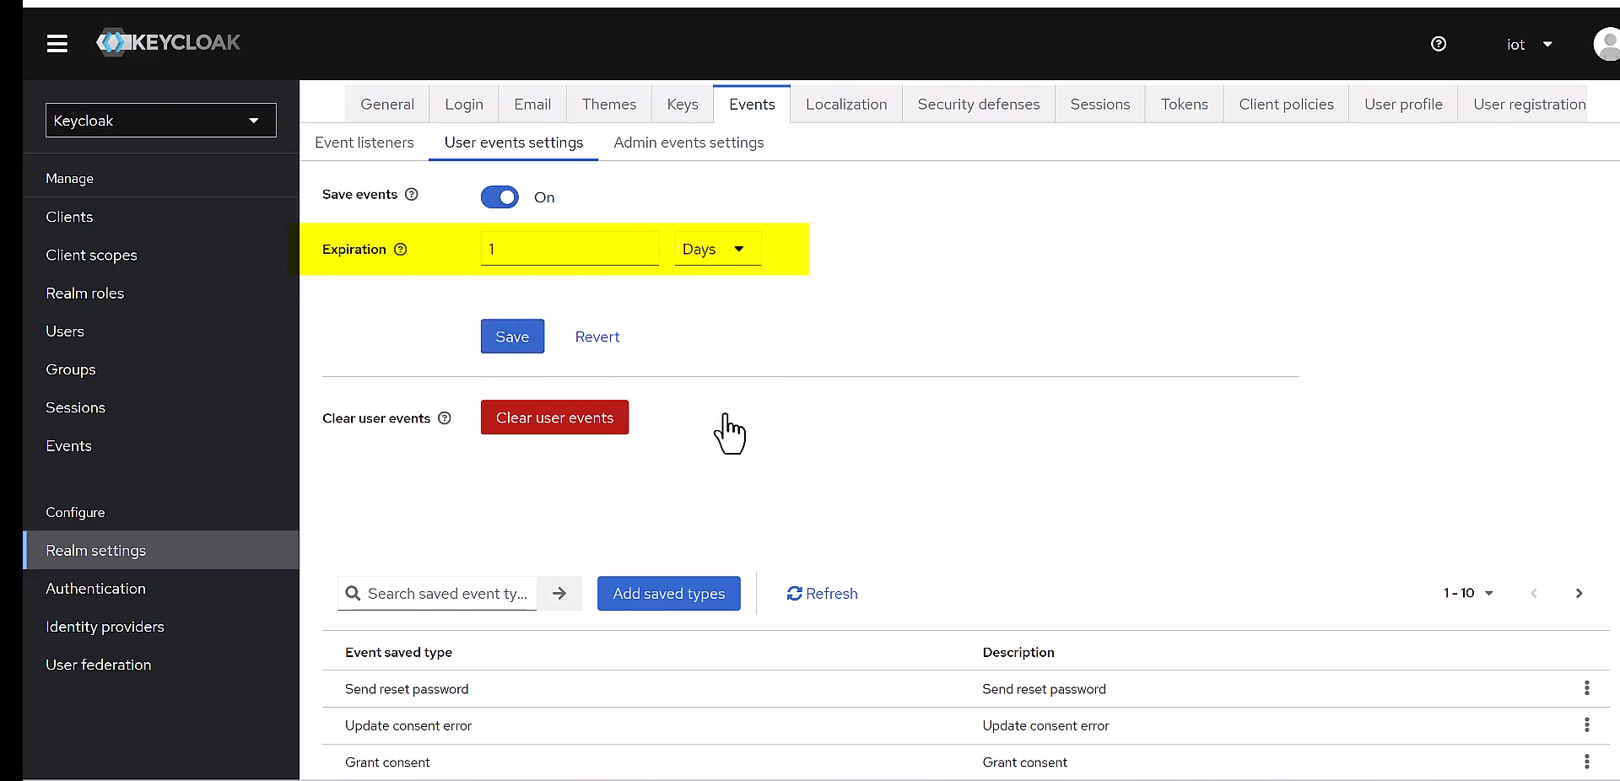
left_click(500, 338)
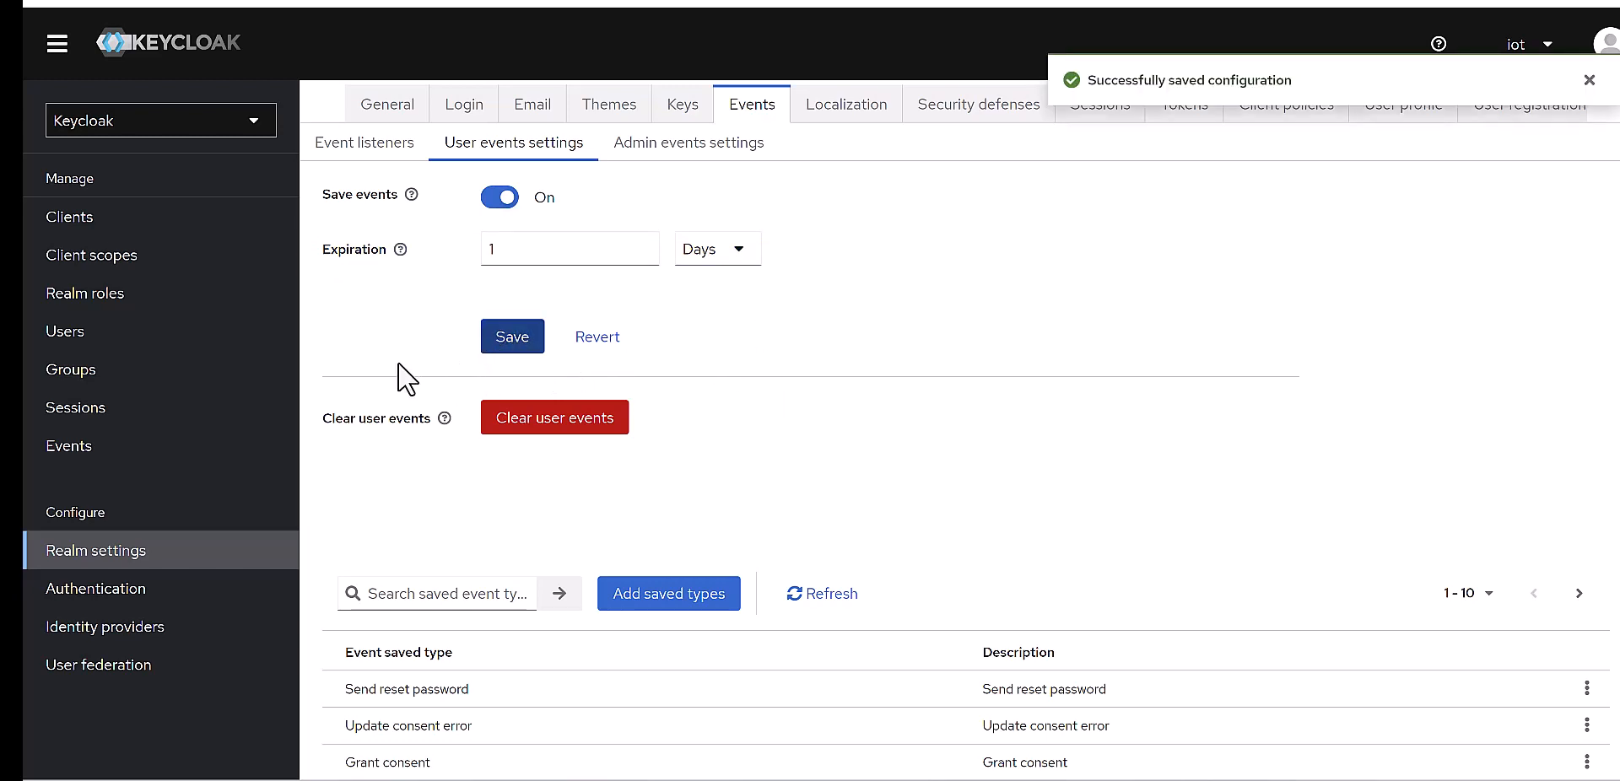
scroll(408, 374, "down", 3)
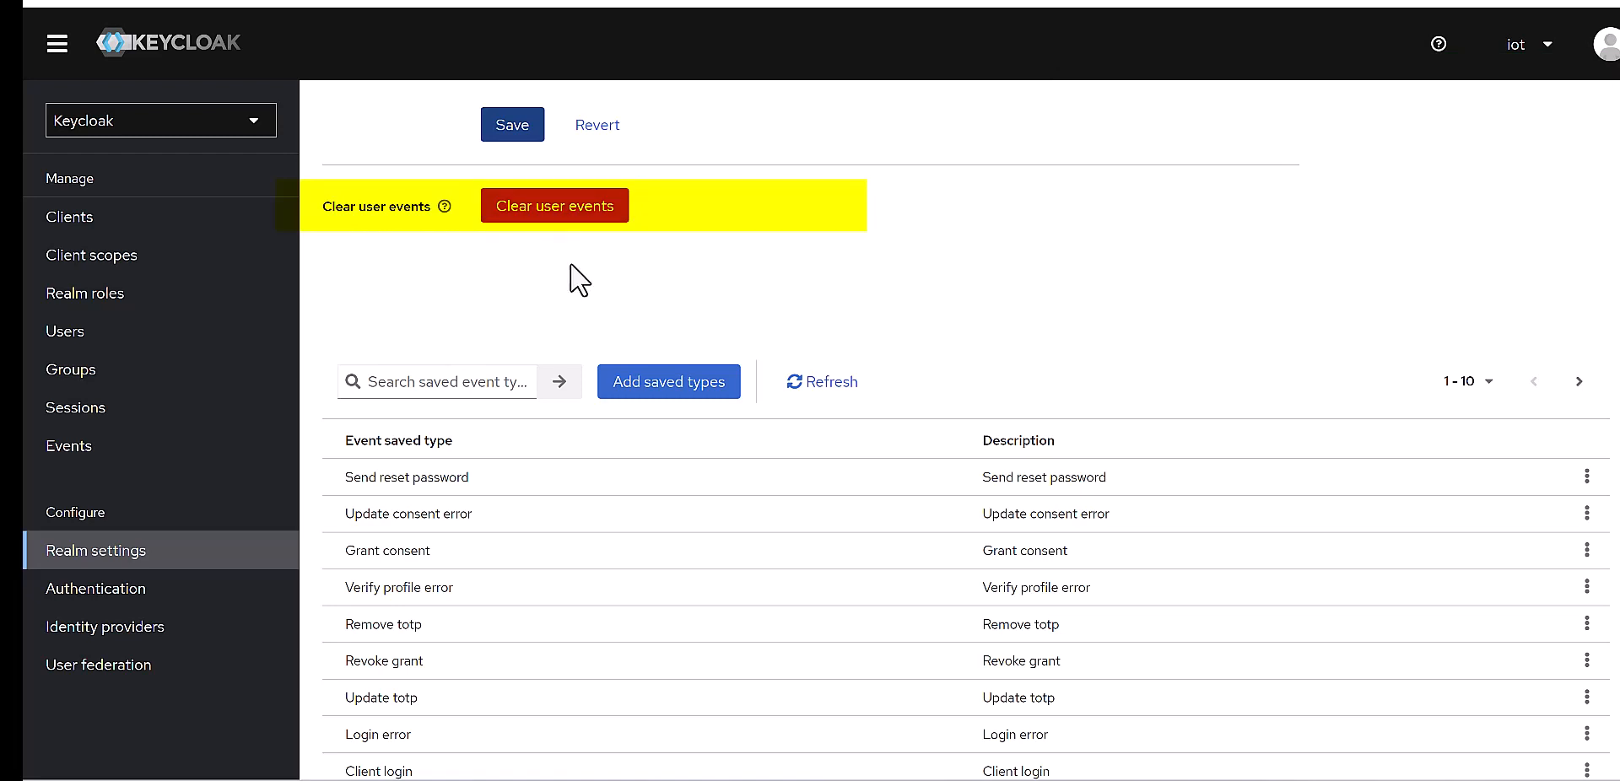
scroll(553, 293, "down", 2)
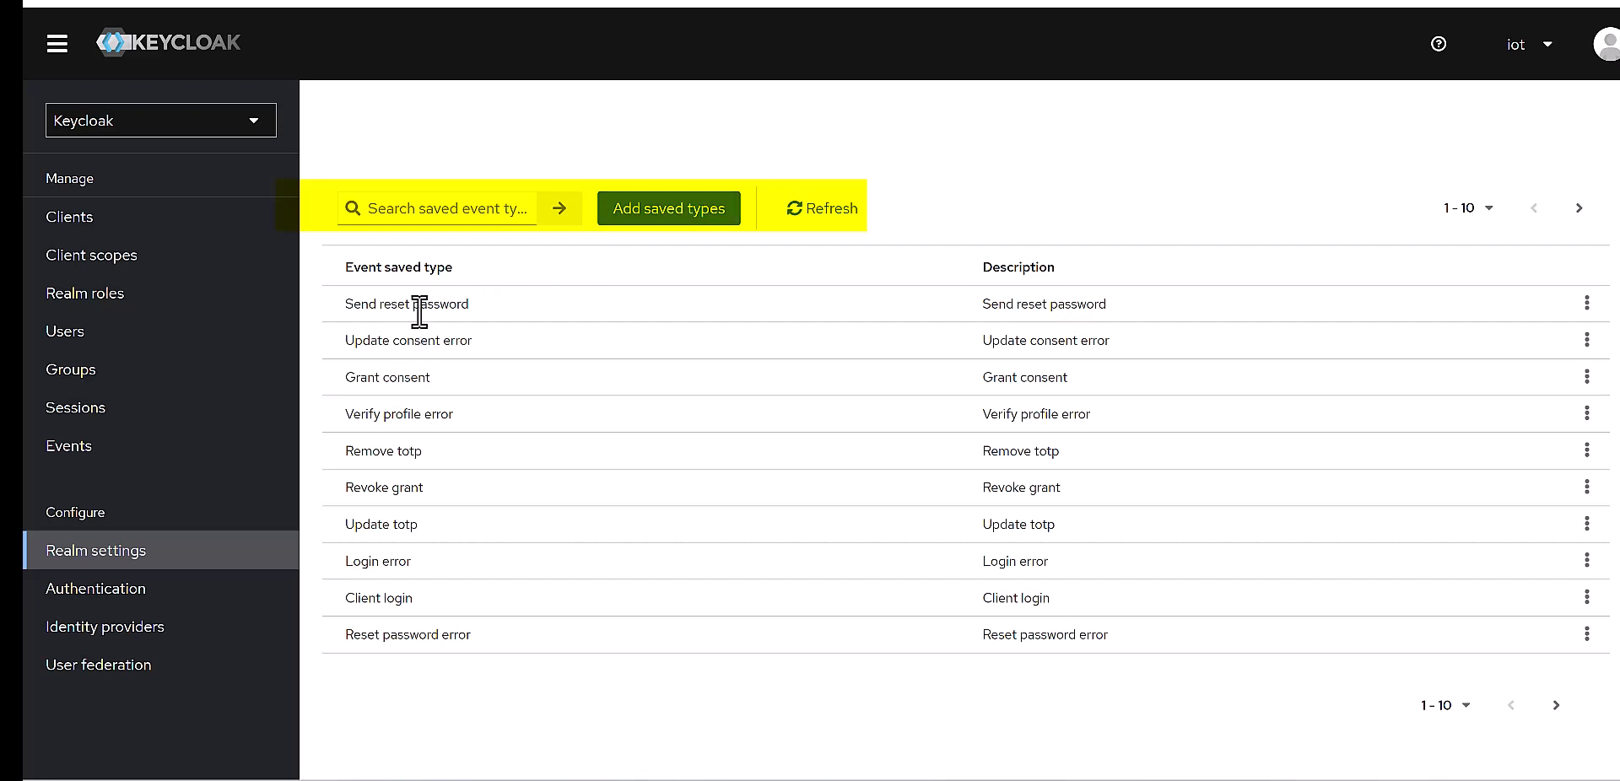
left_click(658, 218)
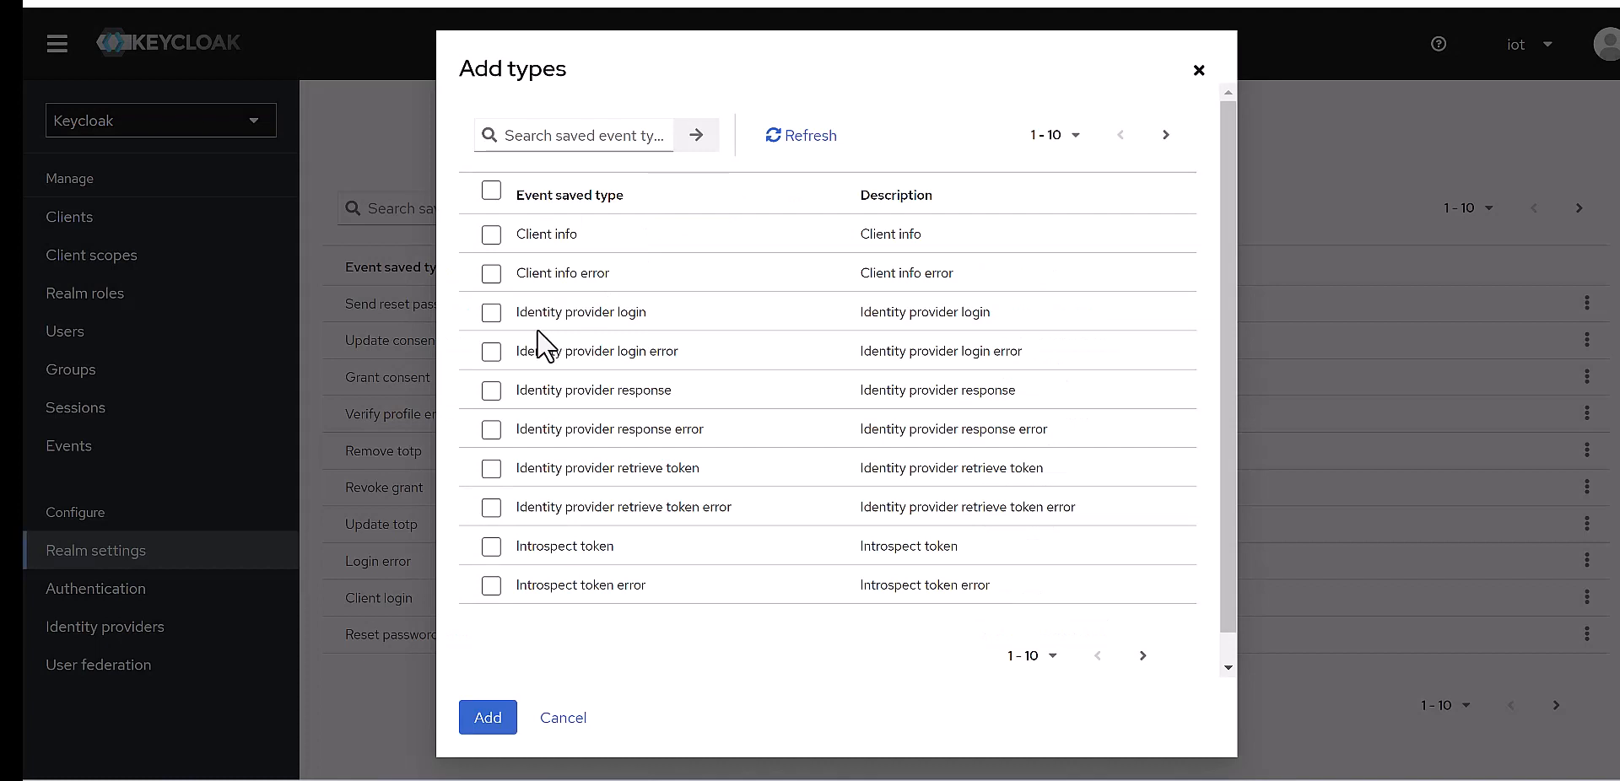
left_click(491, 234)
left_click(494, 276)
left_click(492, 242)
left_click(494, 276)
left_click(1198, 70)
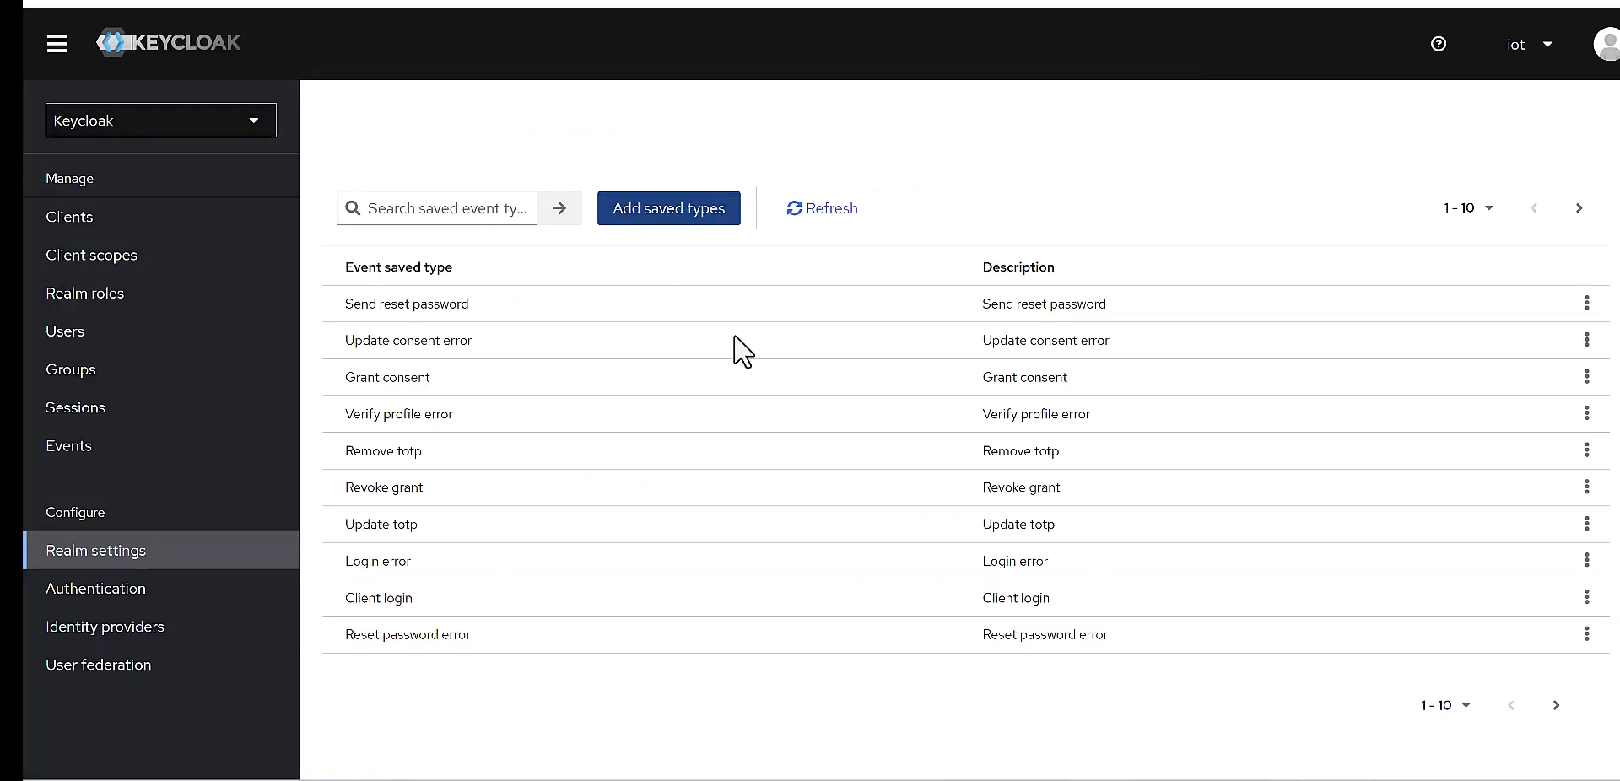
Step: Review the realm's admin events settings, including the available expiration units
scroll(516, 422, "up", 3)
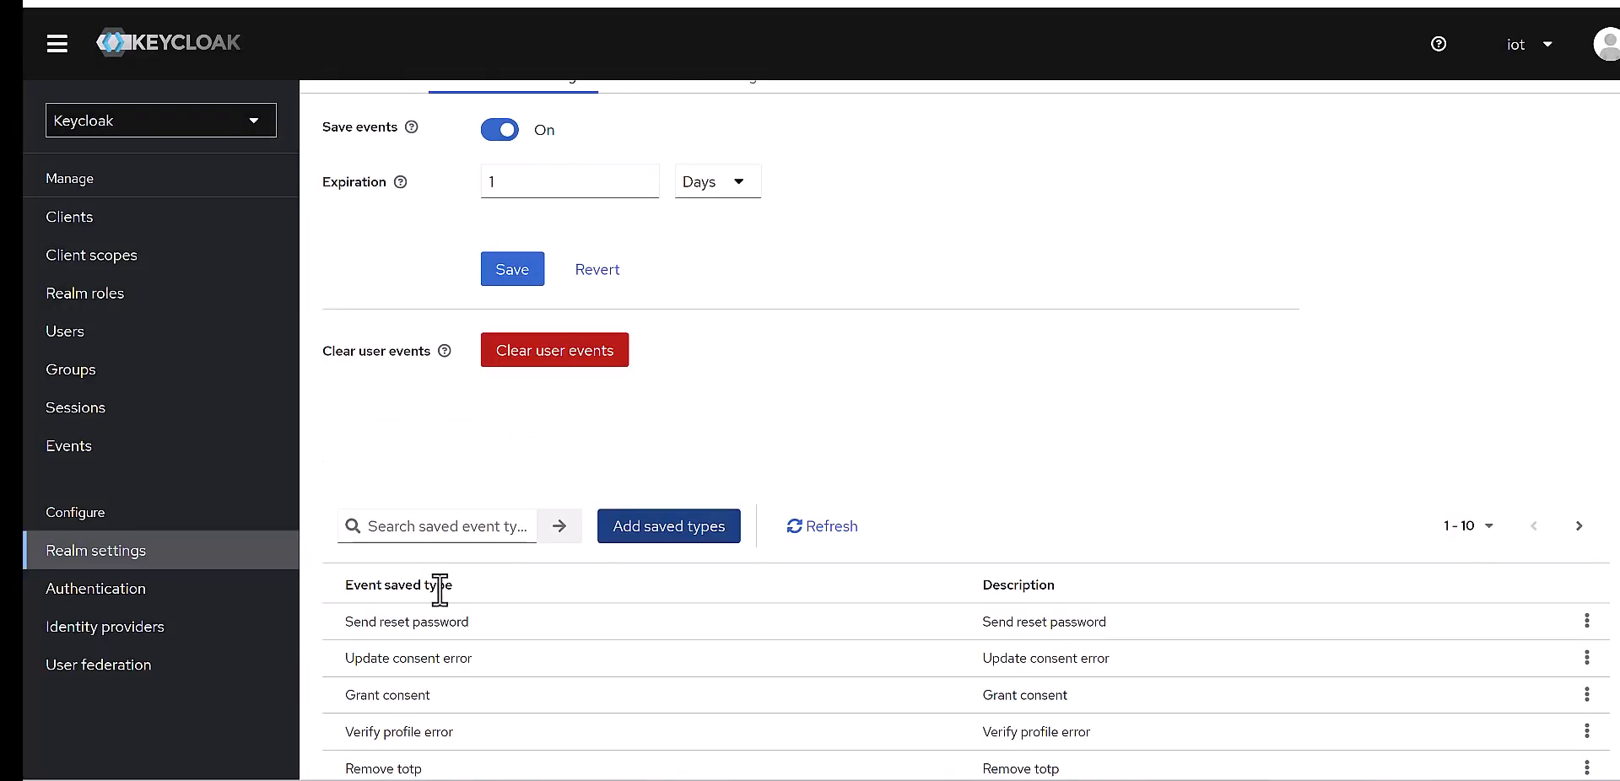
scroll(445, 604, "up", 2)
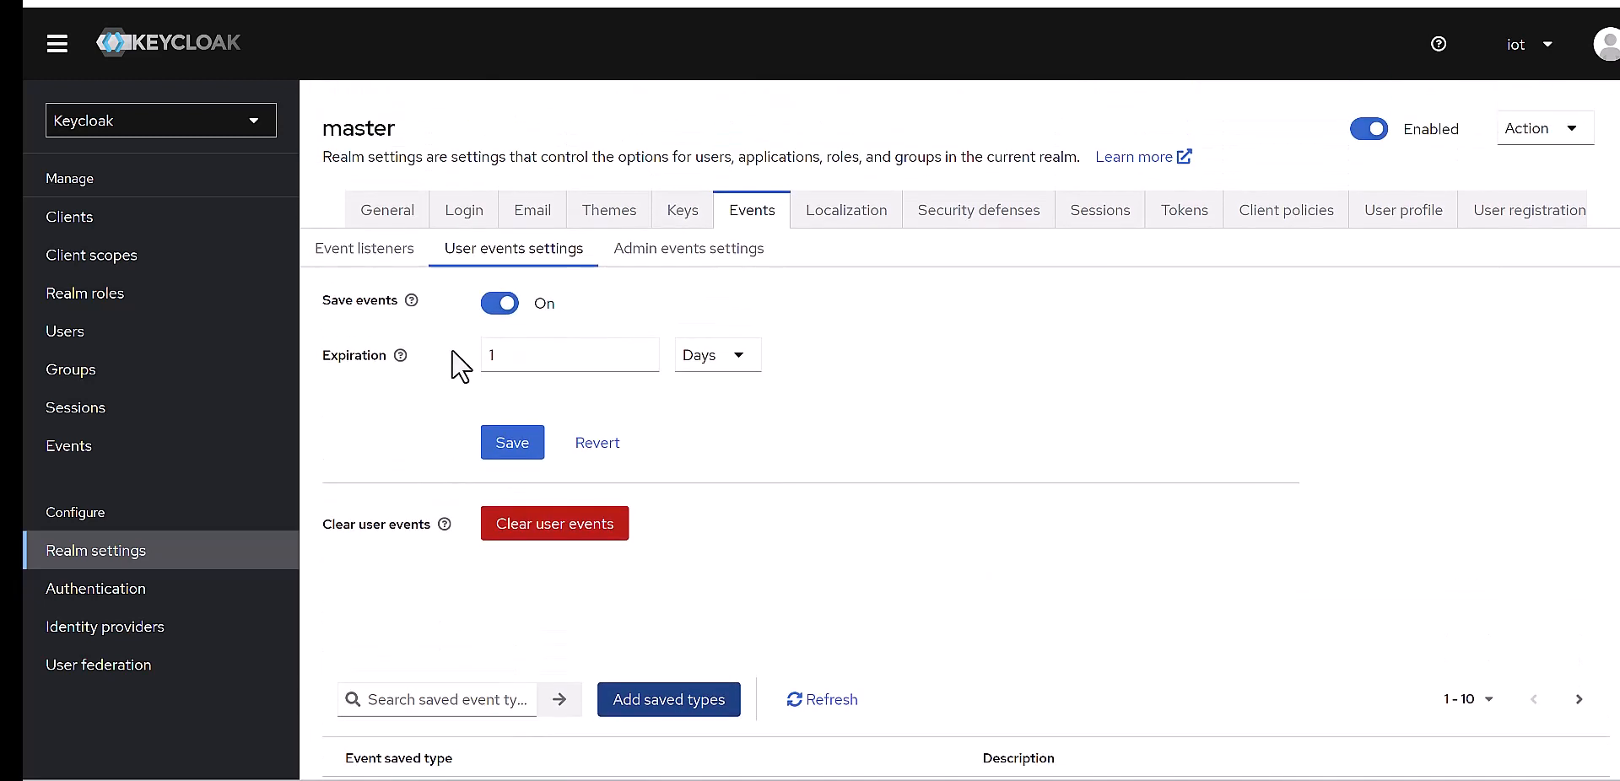
left_click(677, 250)
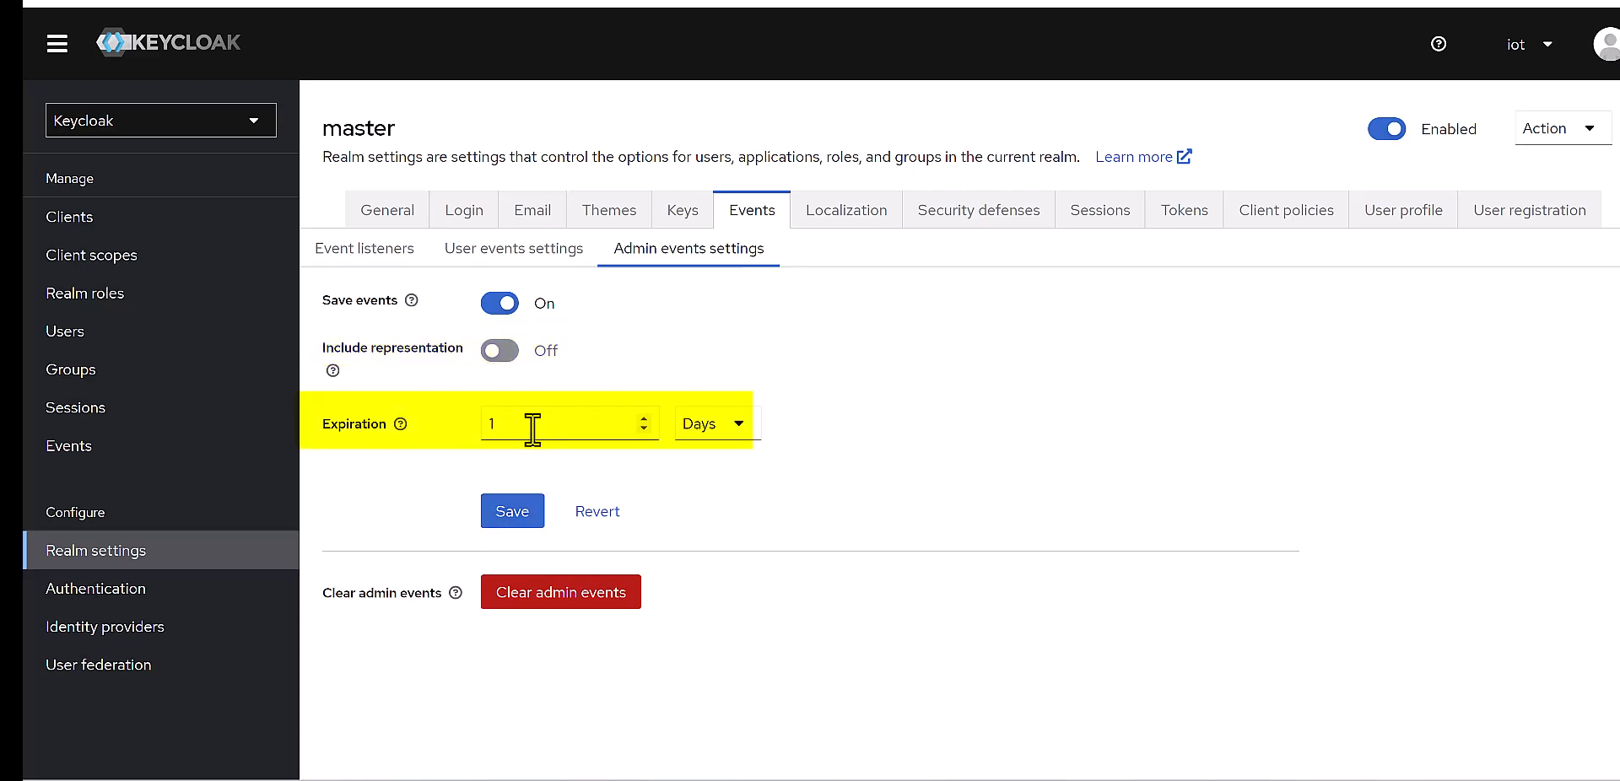
left_click(722, 432)
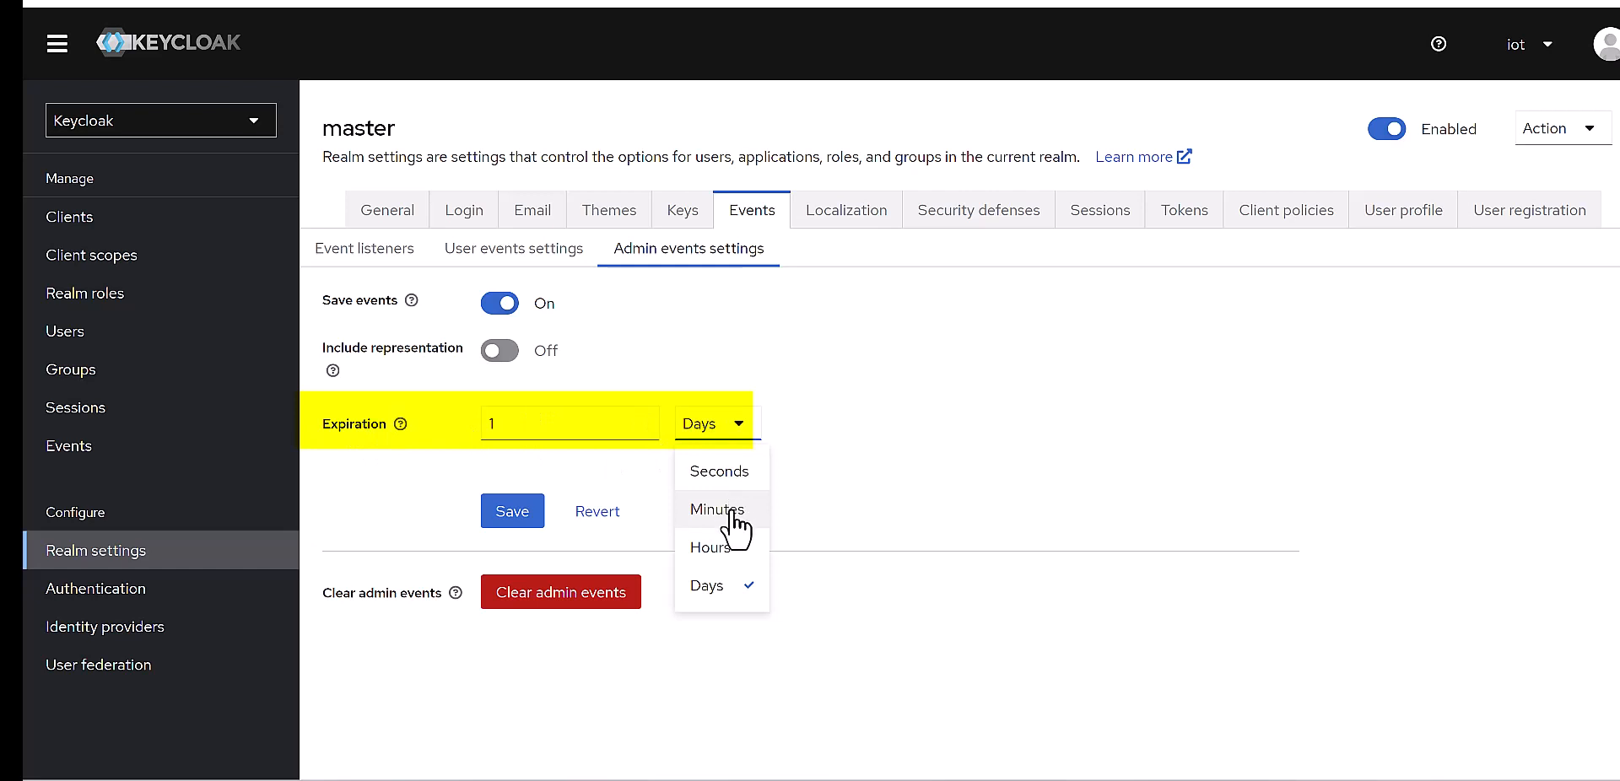
left_click(832, 433)
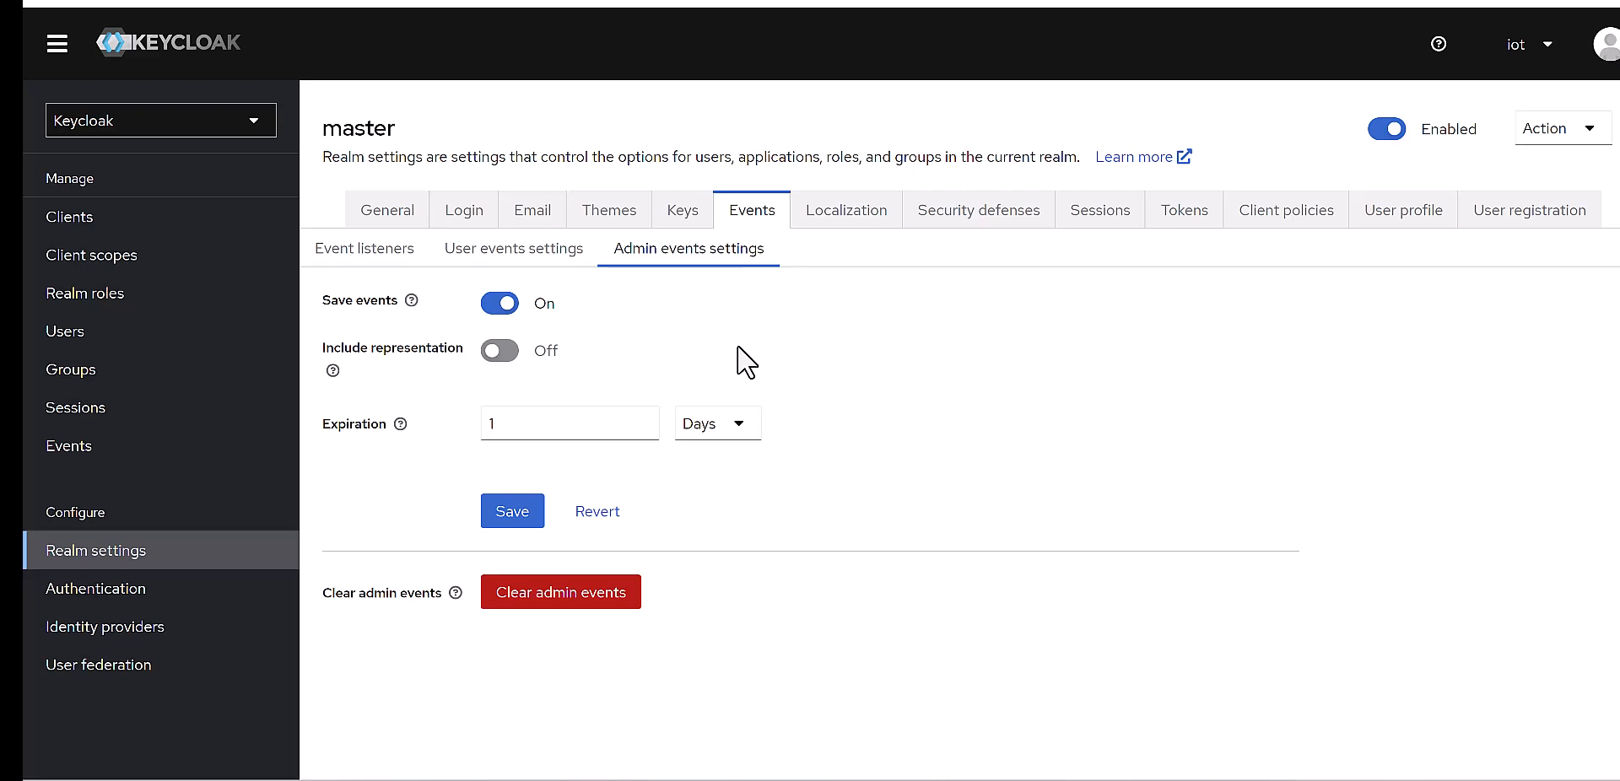
Step: Return to the user events settings and look over the list of saved event types
left_click(534, 248)
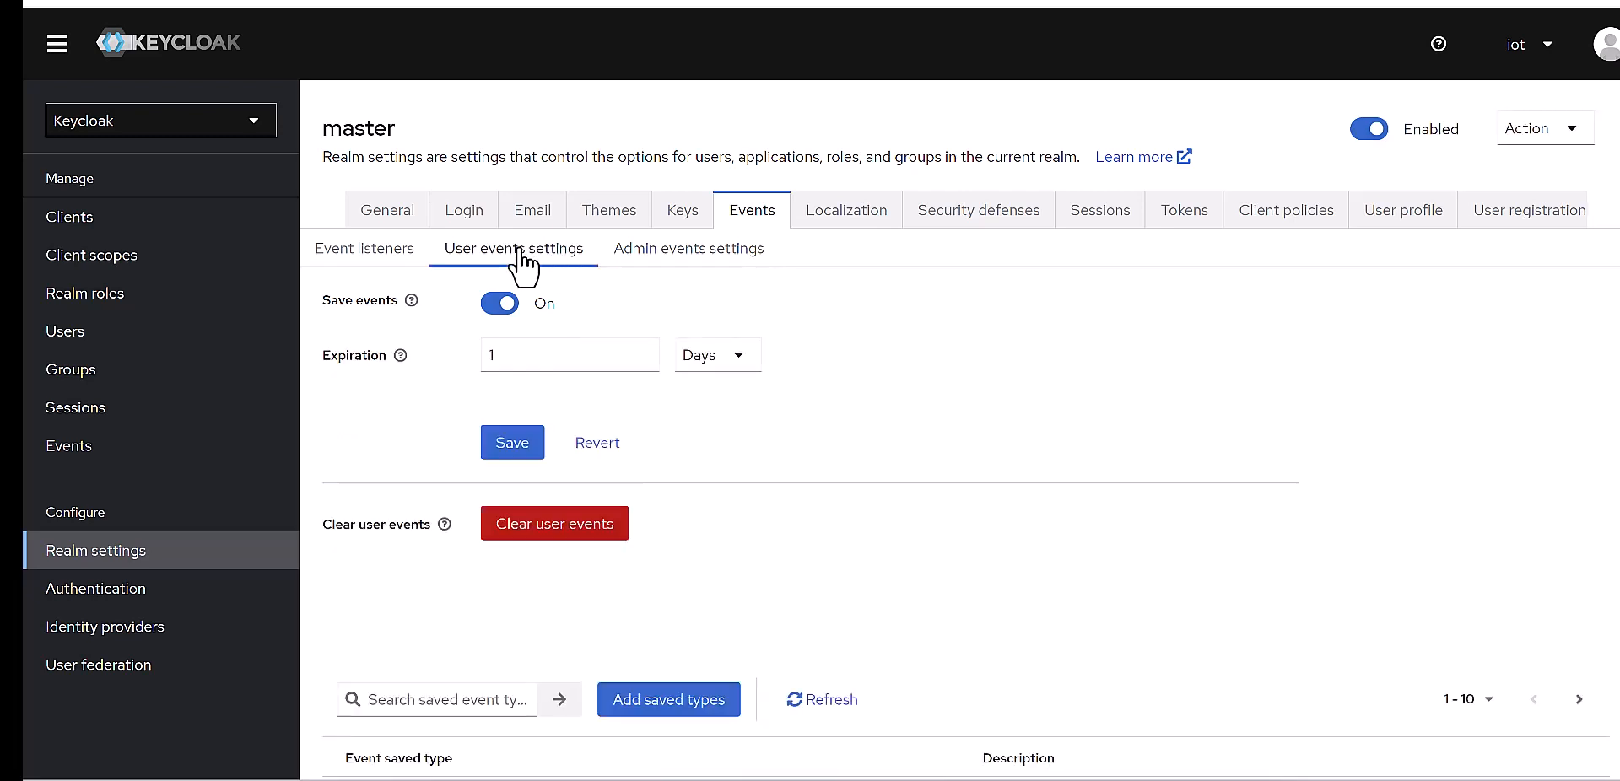
scroll(506, 488, "down", 5)
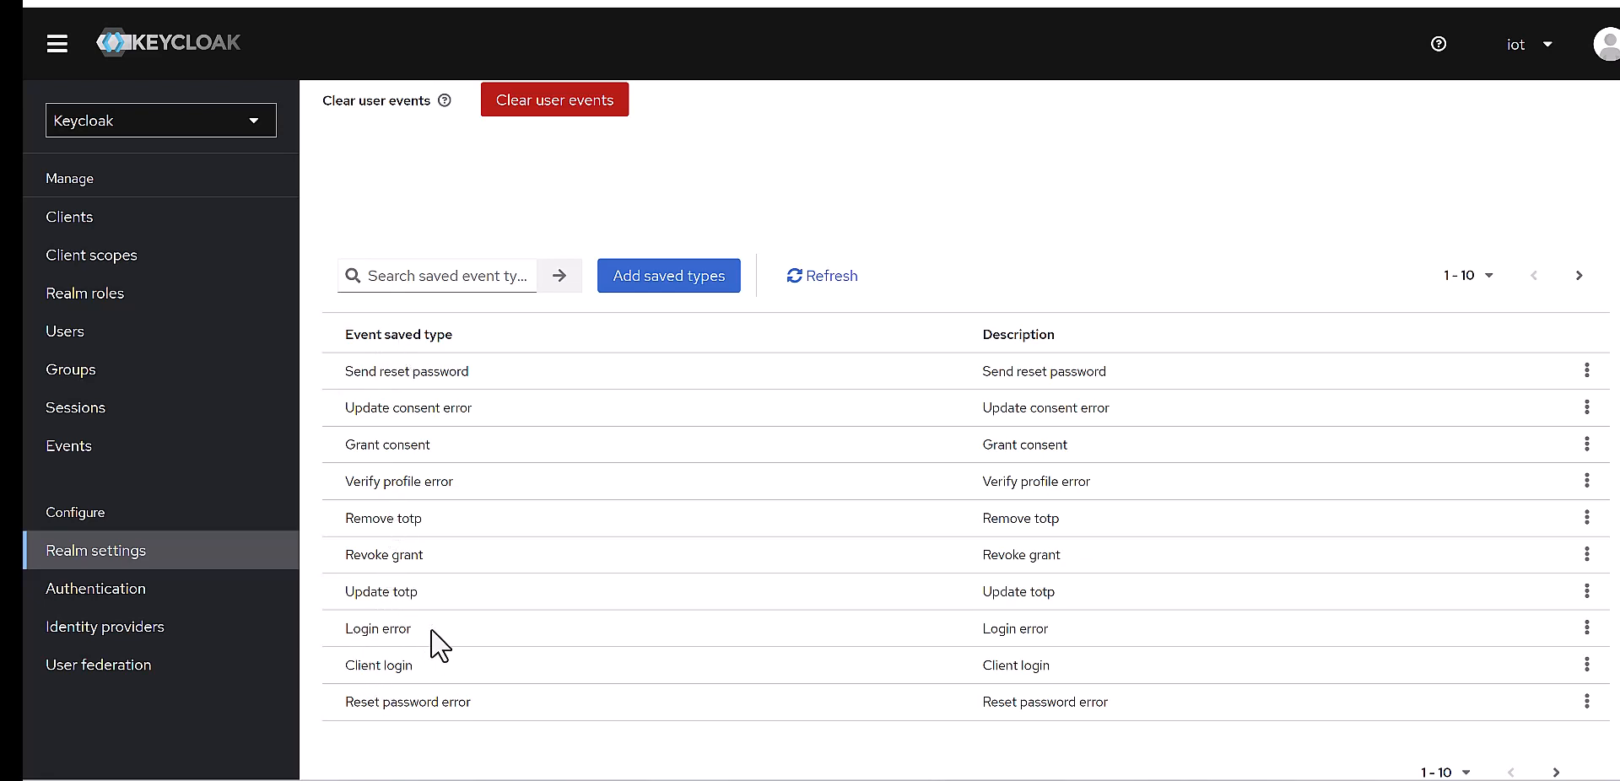
scroll(439, 646, "up", 5)
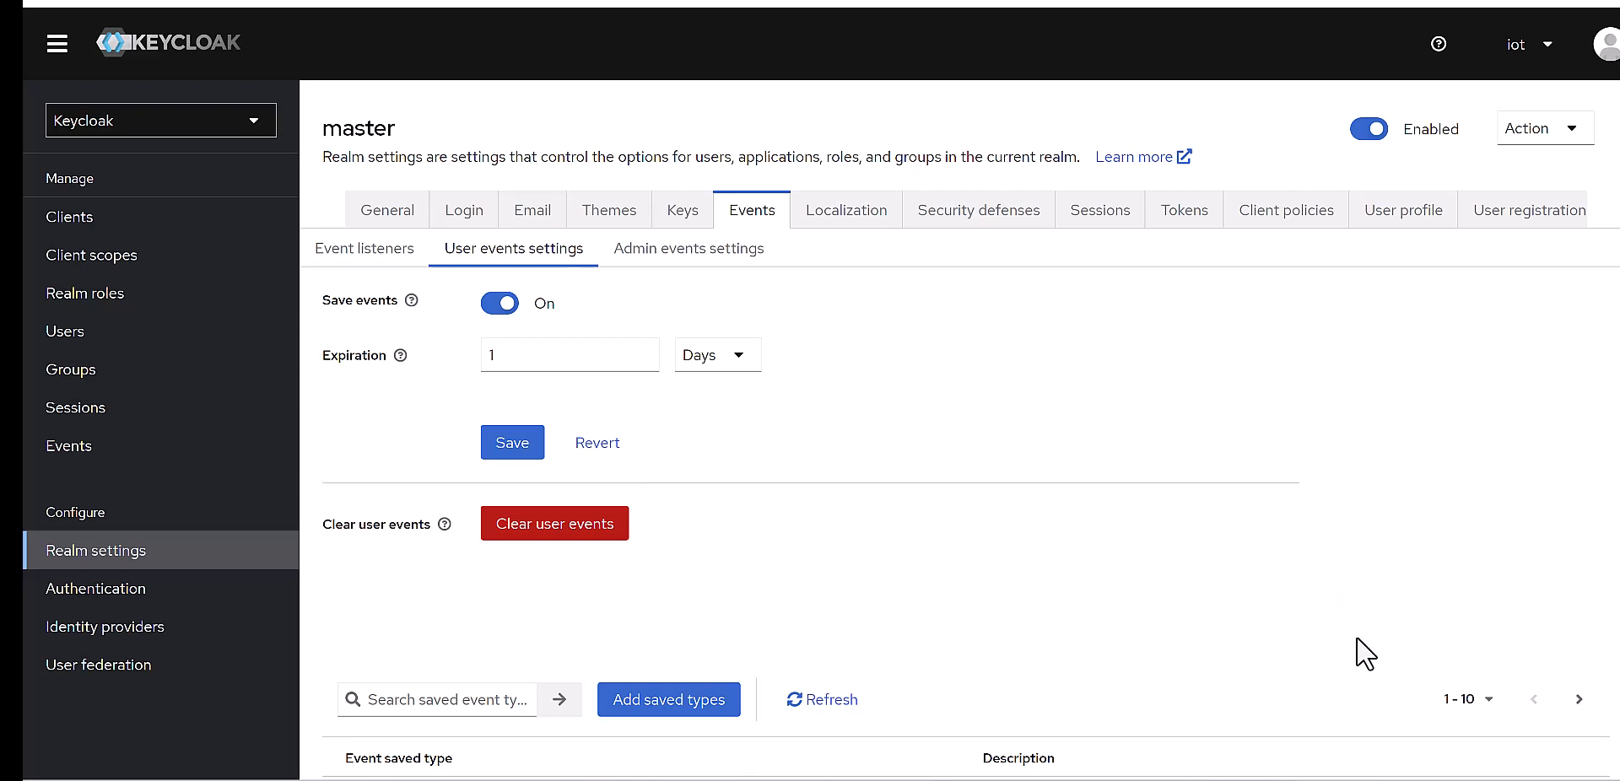
Step: Switch to Postman and examine the token request's URL and its URL-encoded body parameters, including client_id and client_secret
key("alt+Tab")
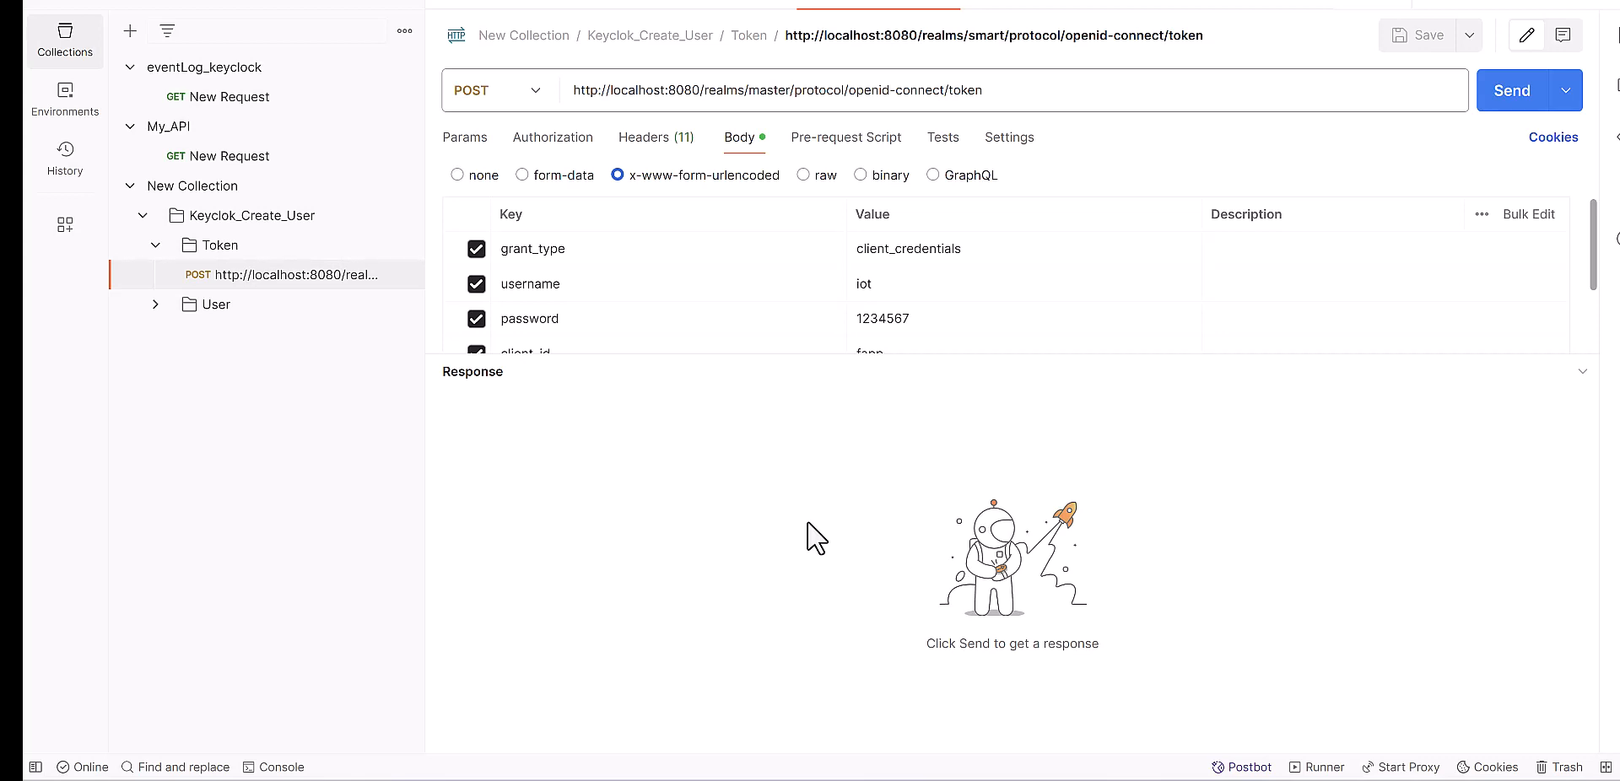
triple_click(992, 94)
left_click_drag(981, 93, 666, 92)
left_click(1010, 90)
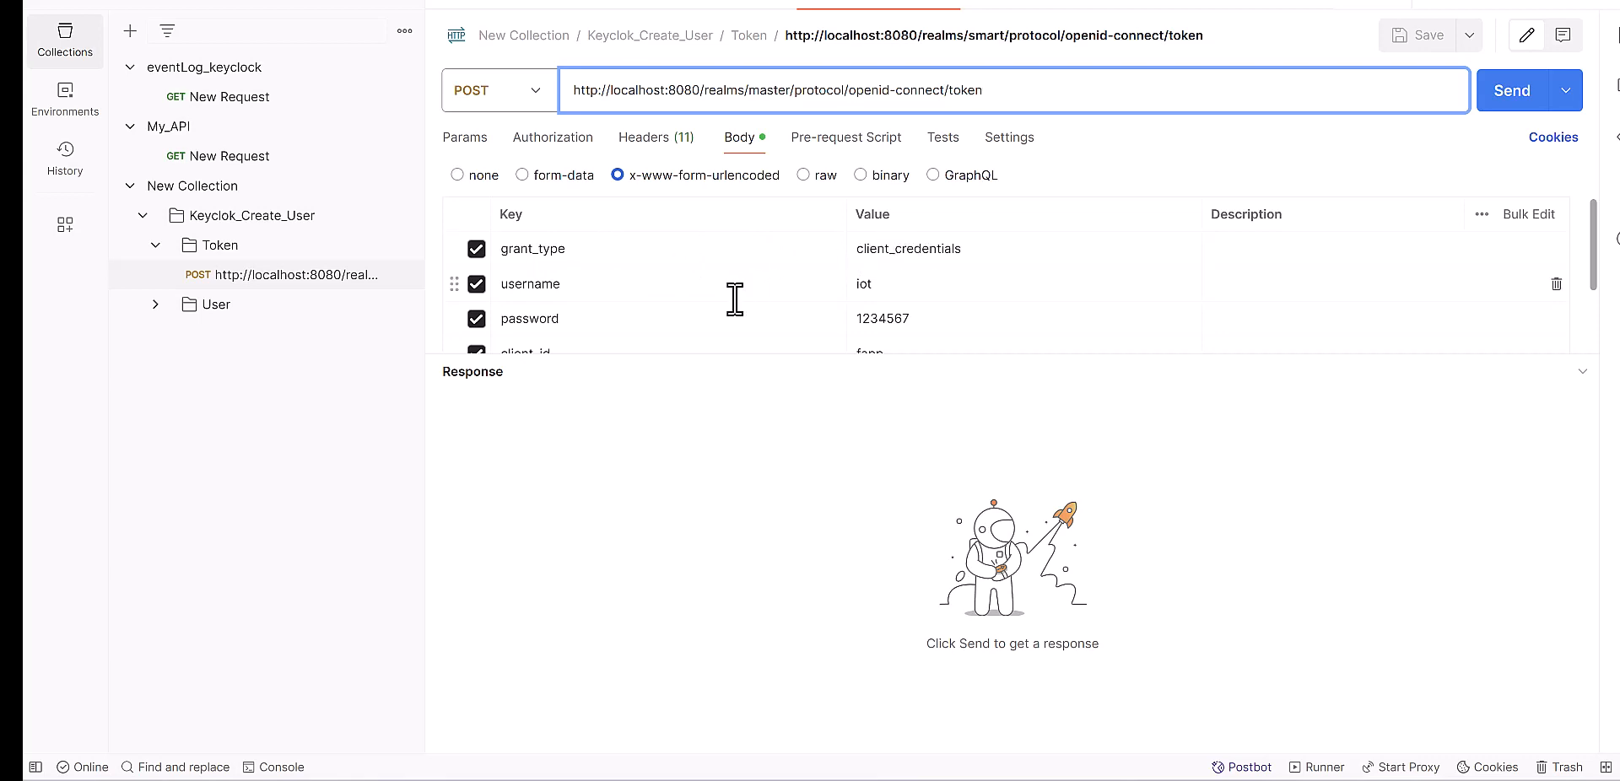
scroll(724, 302, "down", 3)
scroll(633, 306, "up", 3)
scroll(579, 279, "down", 3)
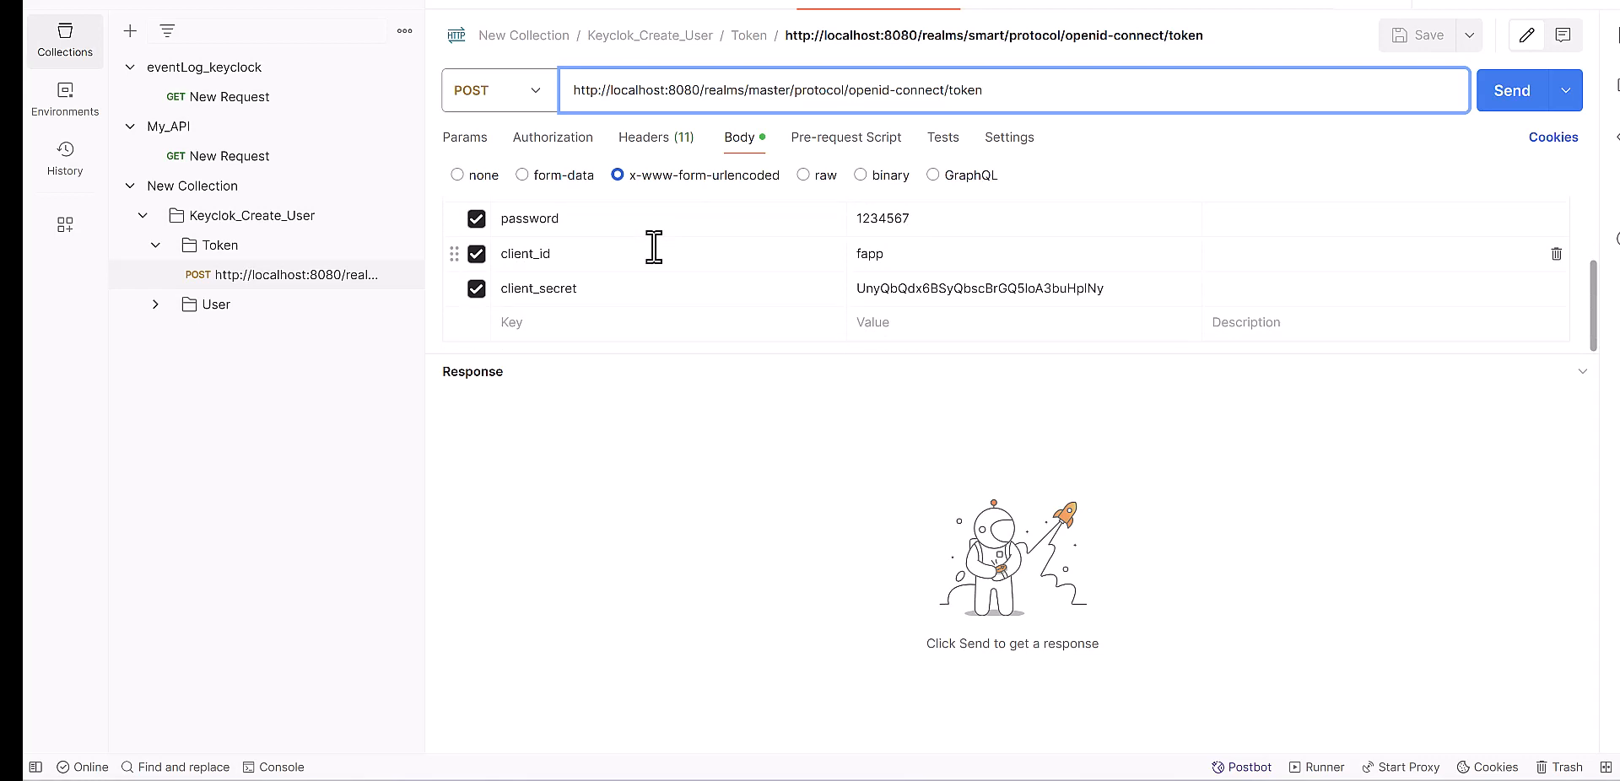
left_click(560, 260)
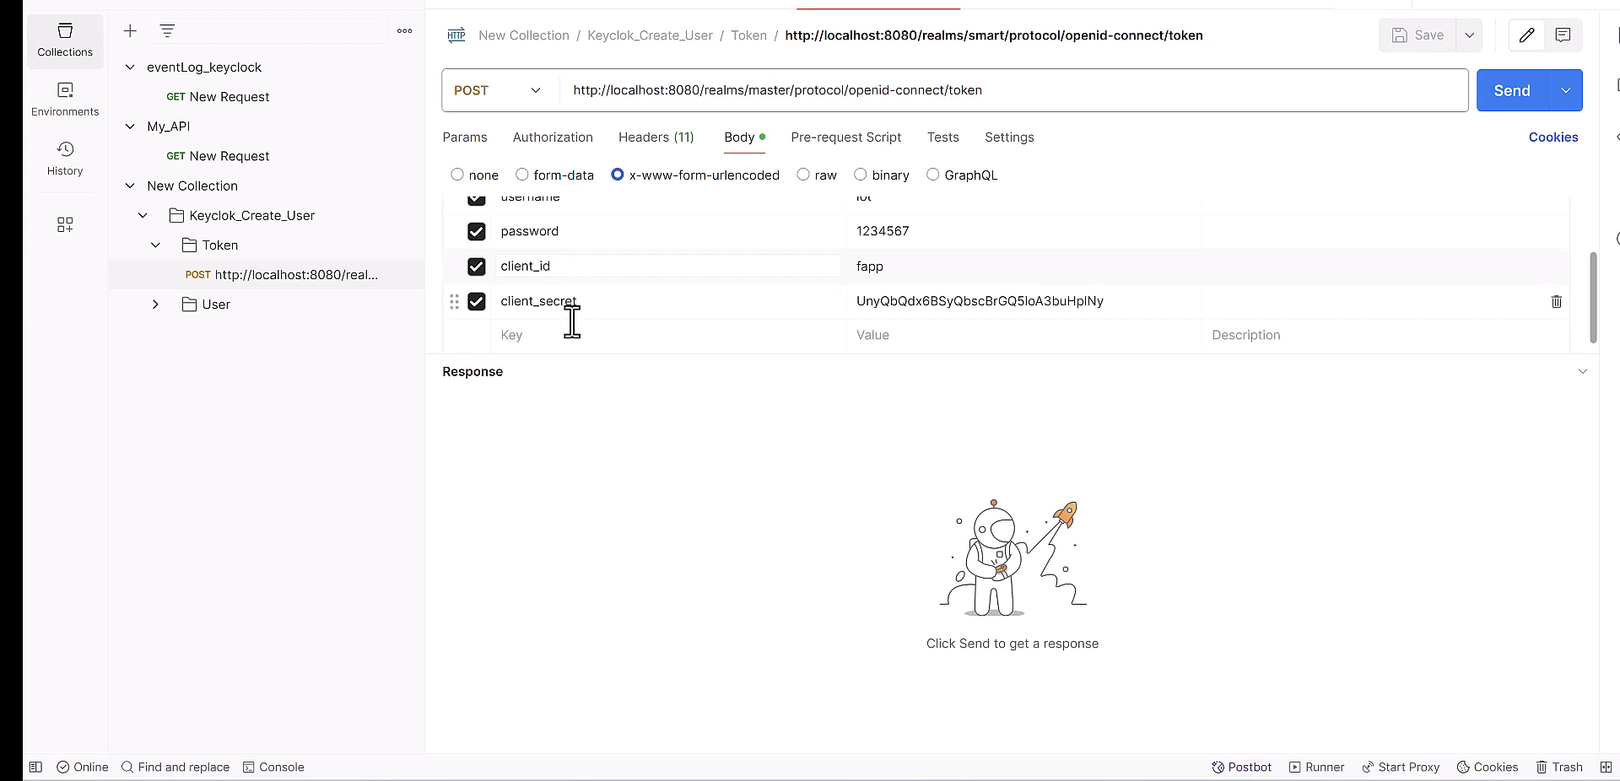
left_click(598, 307)
left_click_drag(583, 304, 506, 304)
left_click(594, 427)
Step: Send the token request for the master realm and select the entire access token value in the response
left_click(1510, 99)
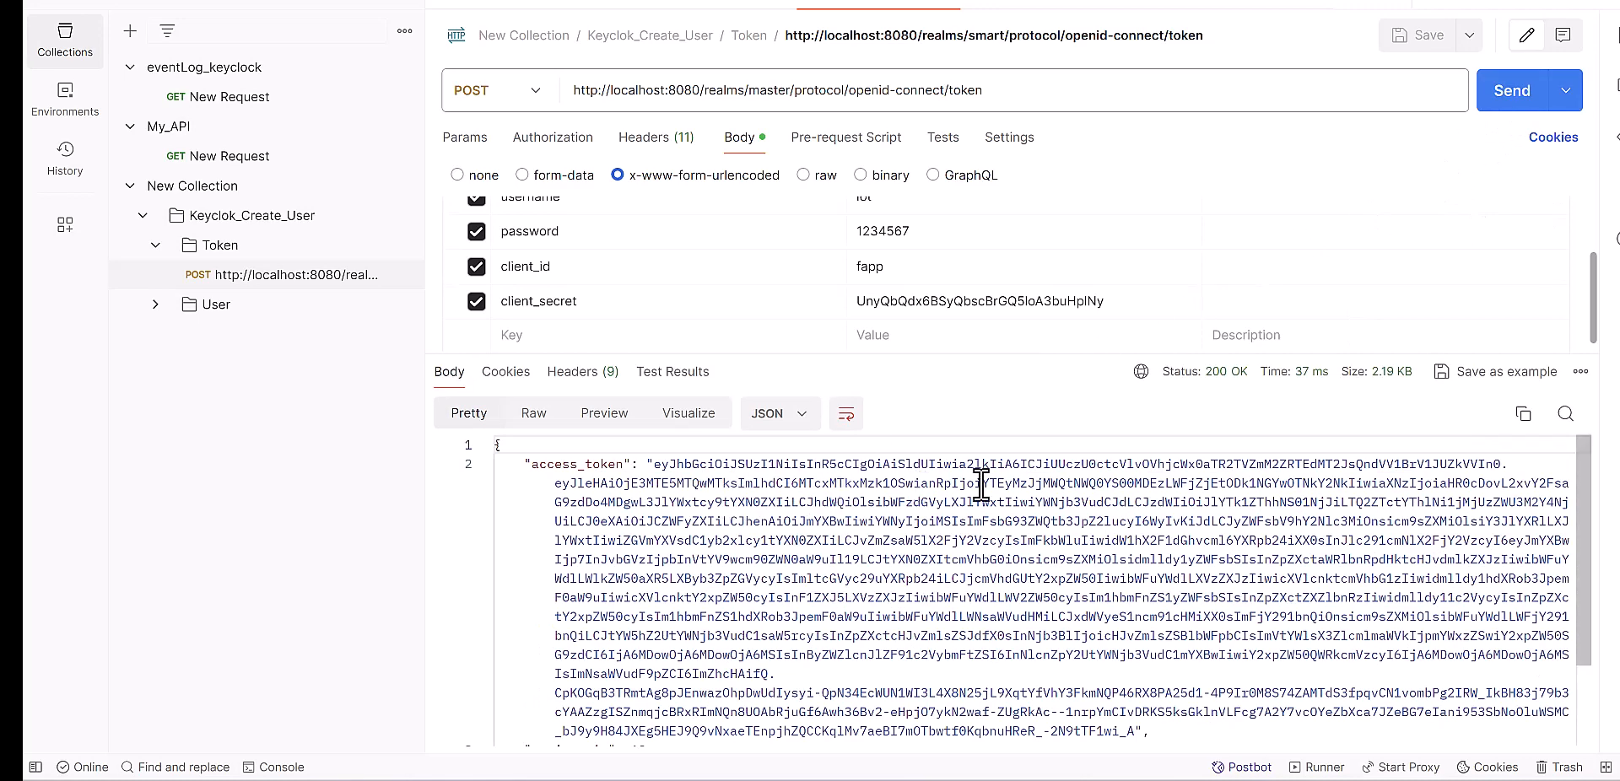
left_click_drag(661, 467, 688, 526)
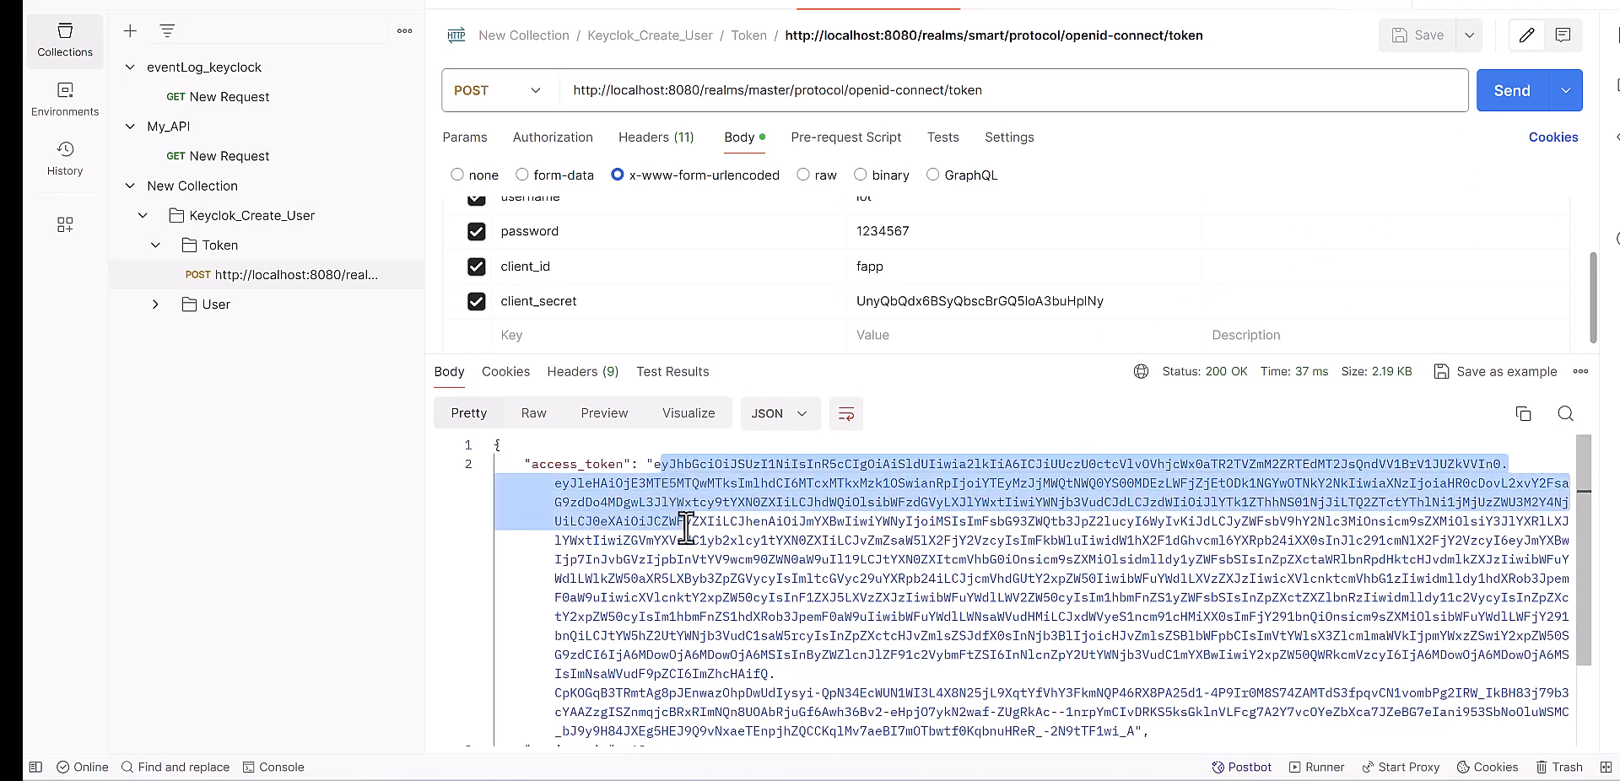
left_click(683, 520)
mouse_move(654, 465)
left_mouse_down()
mouse_move(825, 665)
mouse_move(773, 667)
mouse_move(1110, 731)
left_mouse_up()
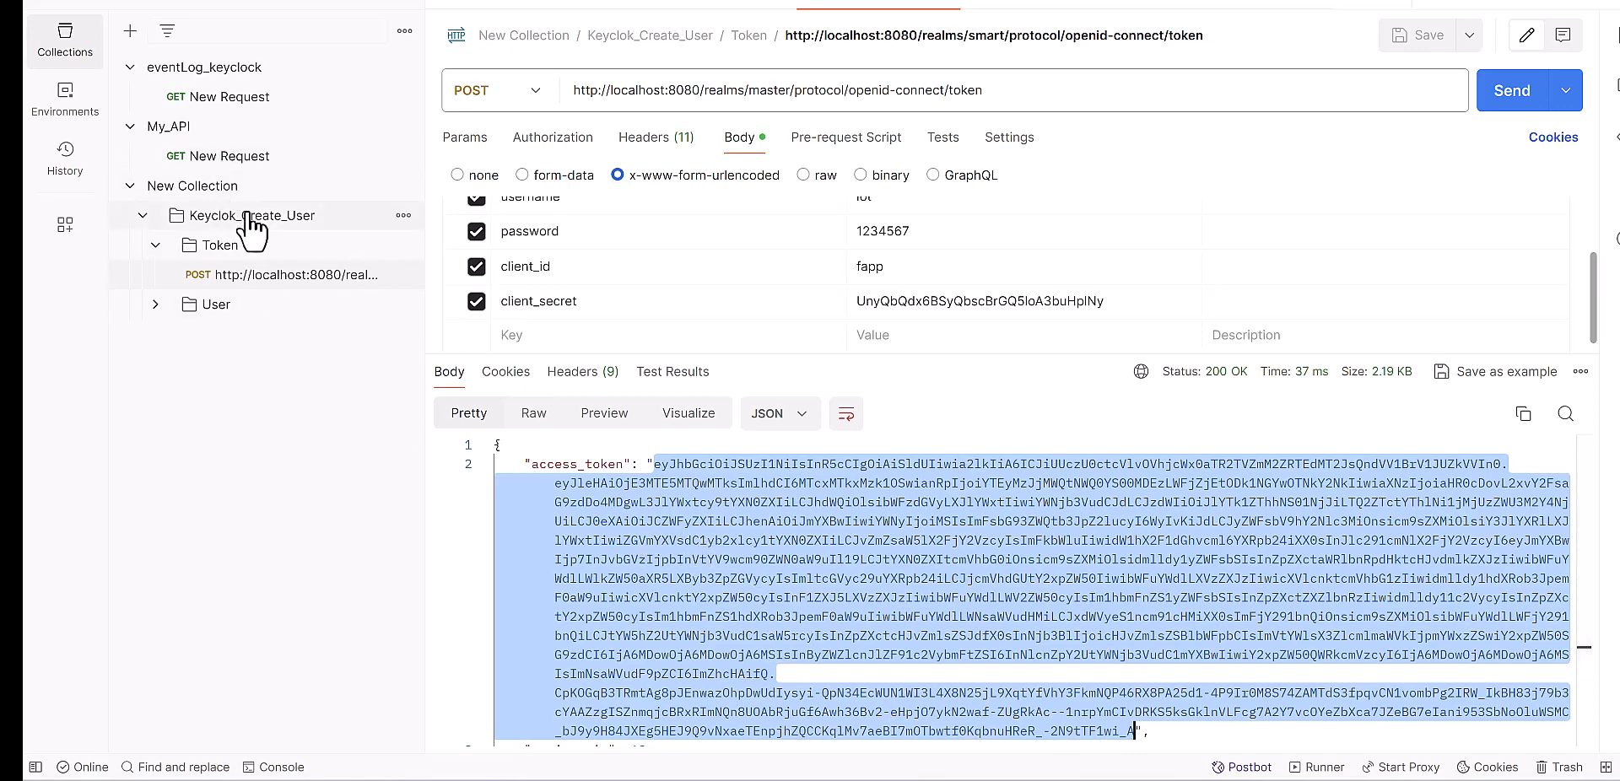
Step: Open the GET request in the eventLog_keyclock collection and examine its events URL, including the realm name segment
left_click(208, 165)
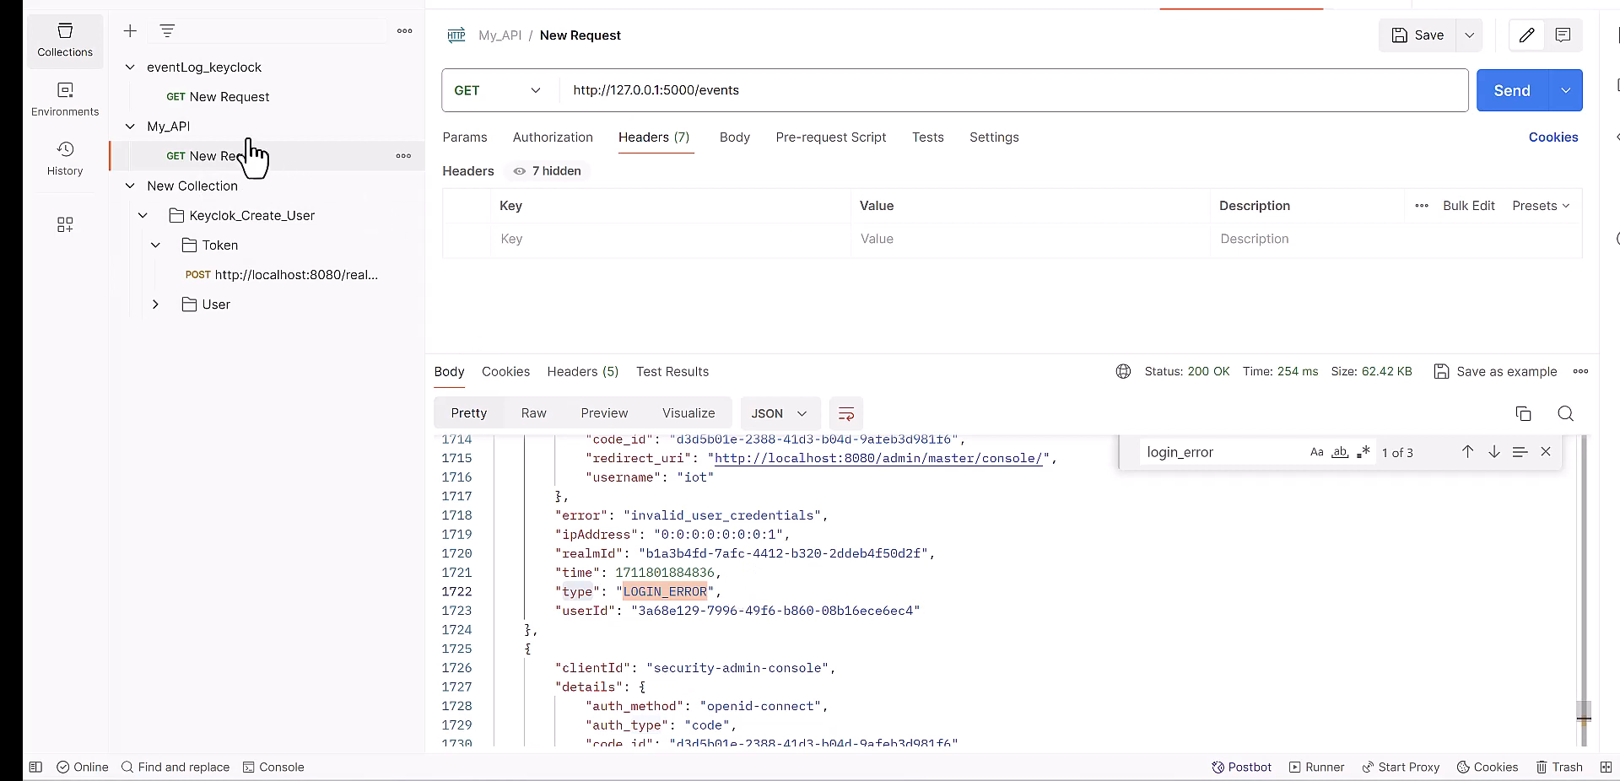
left_click(211, 96)
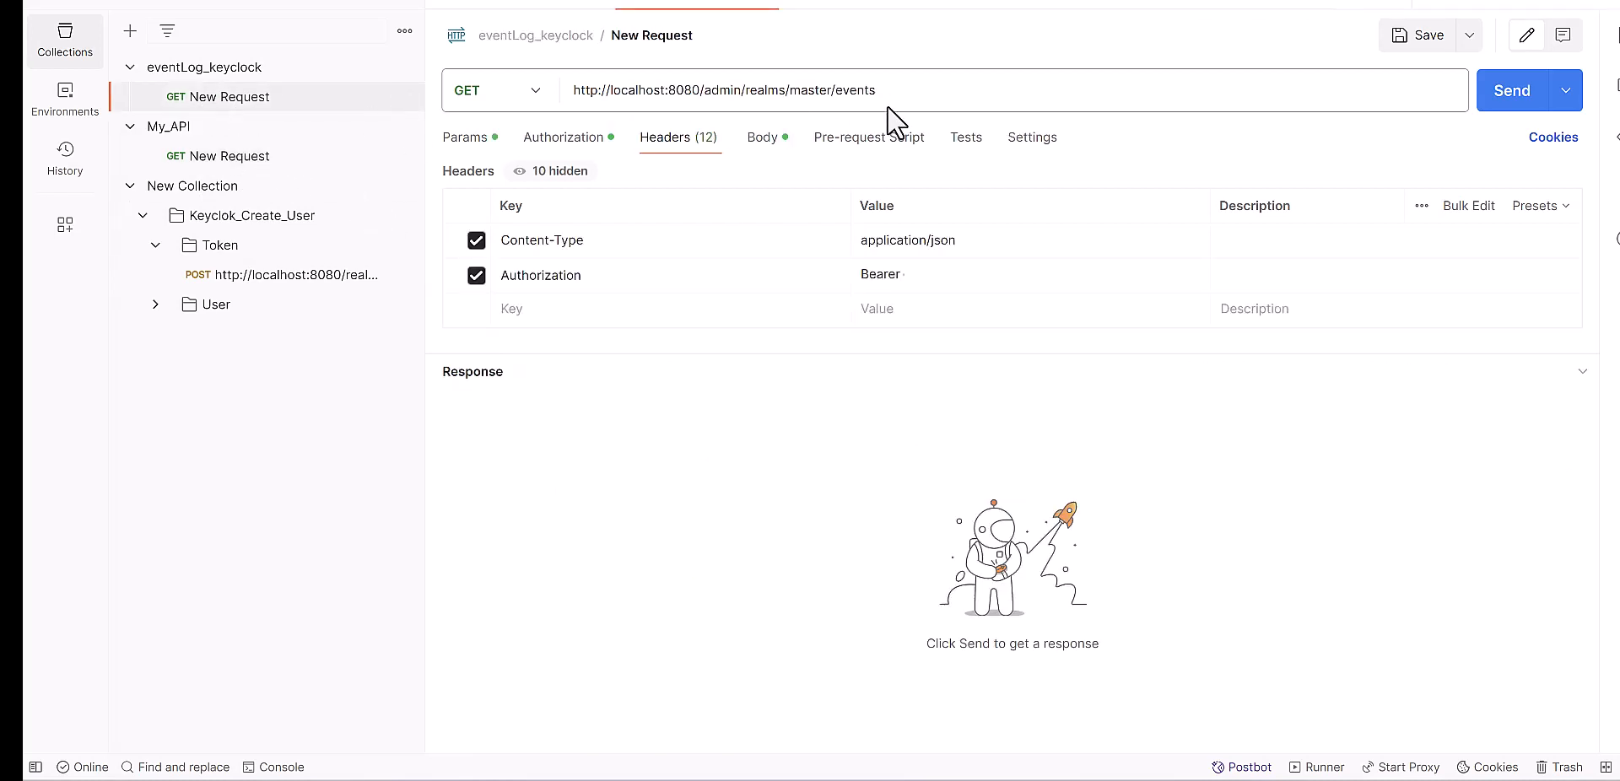
triple_click(905, 92)
left_click_drag(881, 93, 653, 97)
left_click(920, 90)
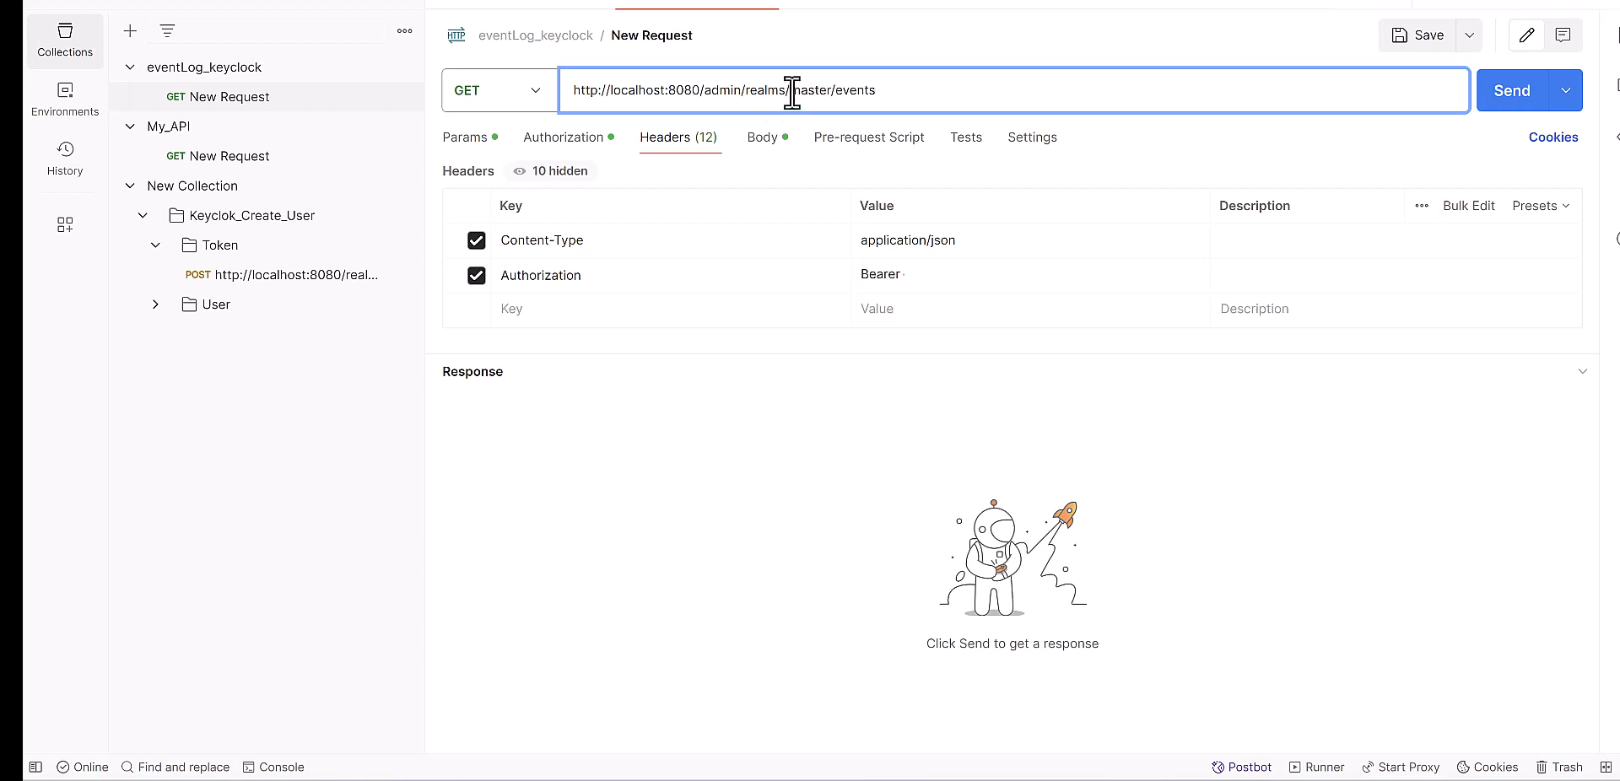
left_click_drag(789, 93, 575, 83)
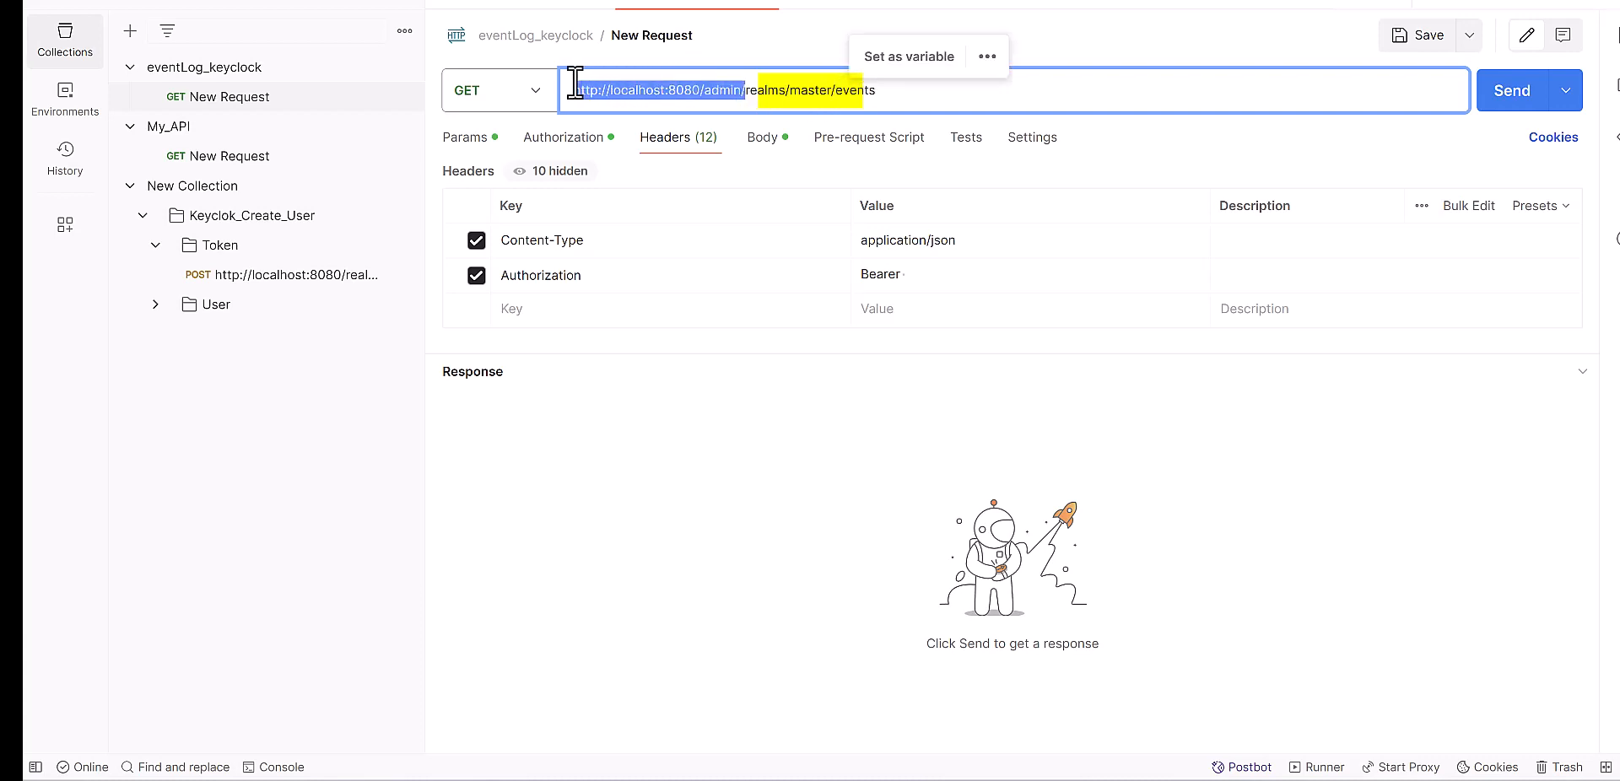
left_click(929, 98)
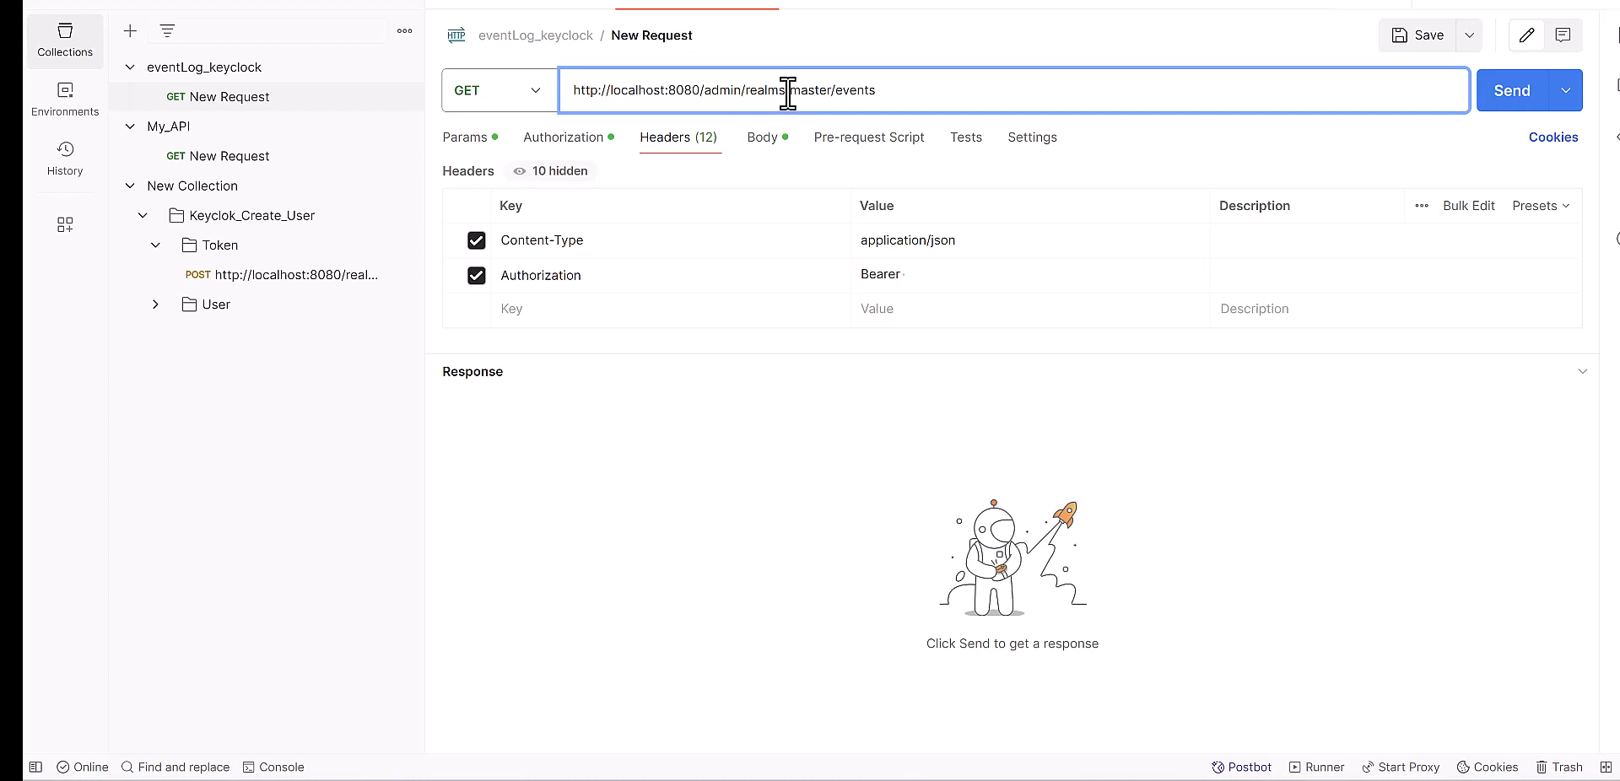
left_click_drag(790, 90, 830, 99)
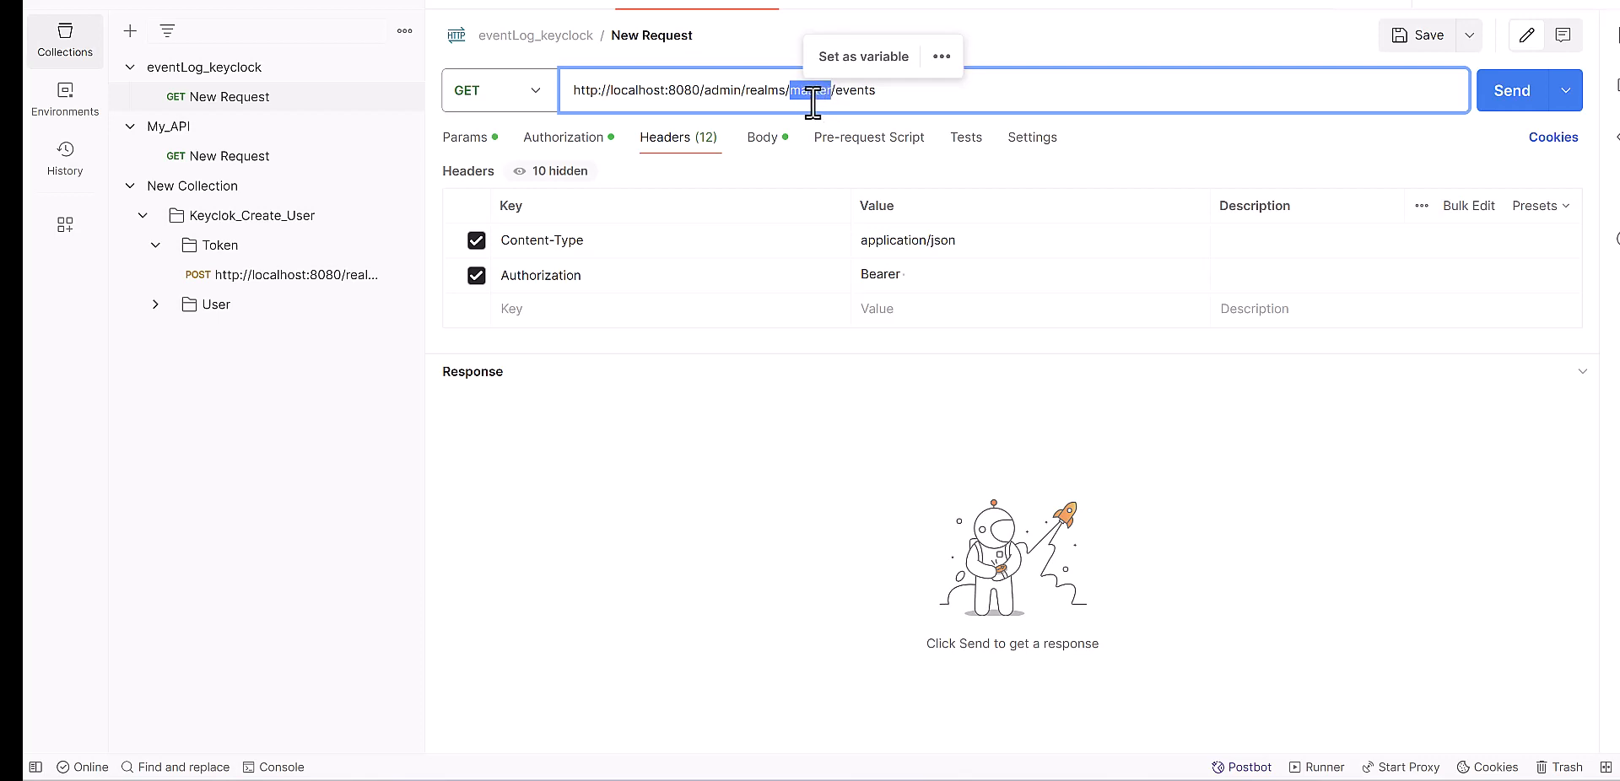
Step: Try to fetch the master realm's events by replacing the request's bearer token with the copied access token and sending it
left_click_drag(878, 91, 842, 101)
left_click(894, 100)
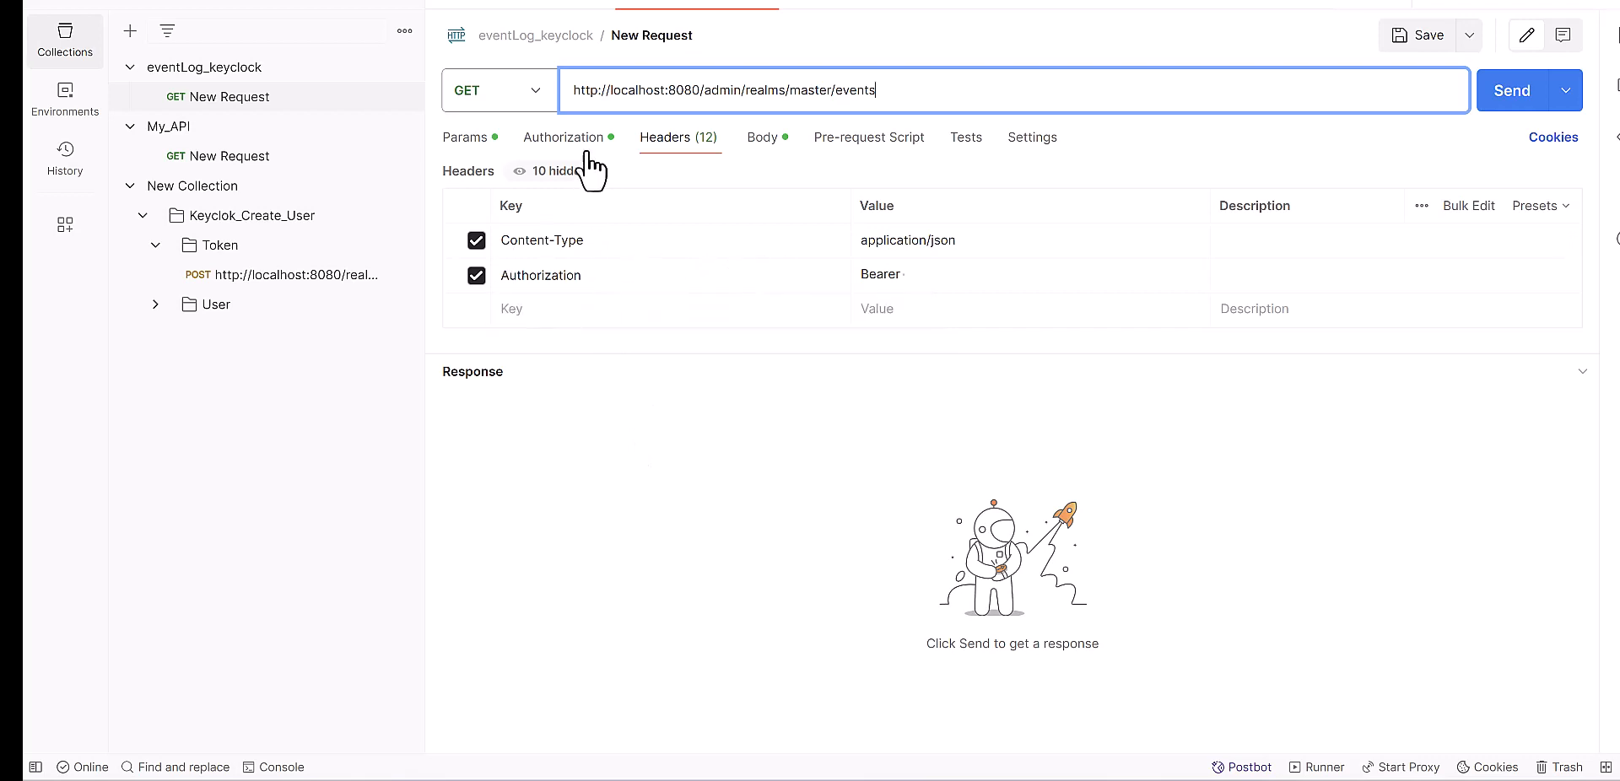
left_click(558, 143)
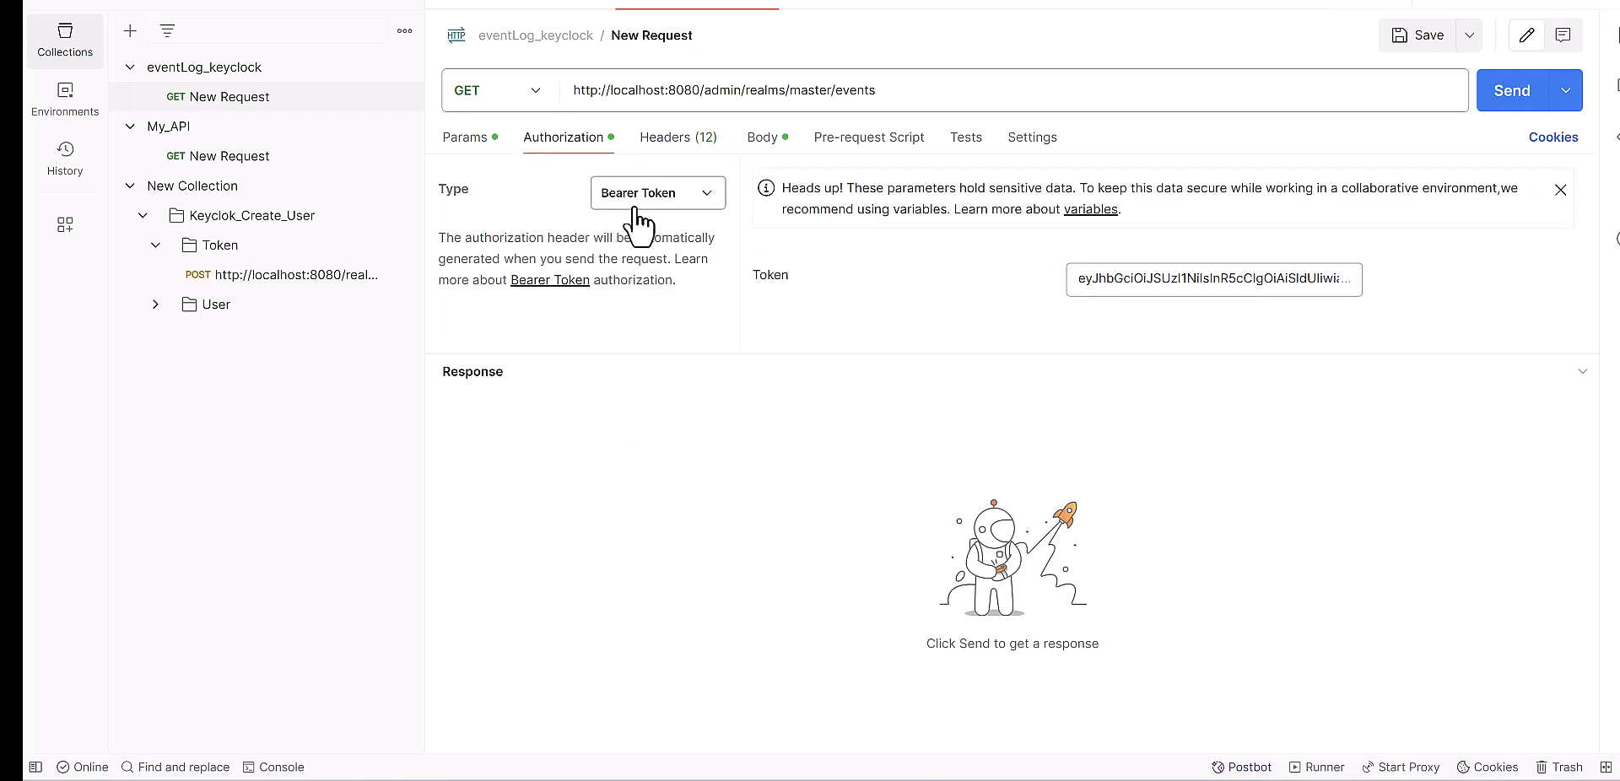
left_click(1177, 278)
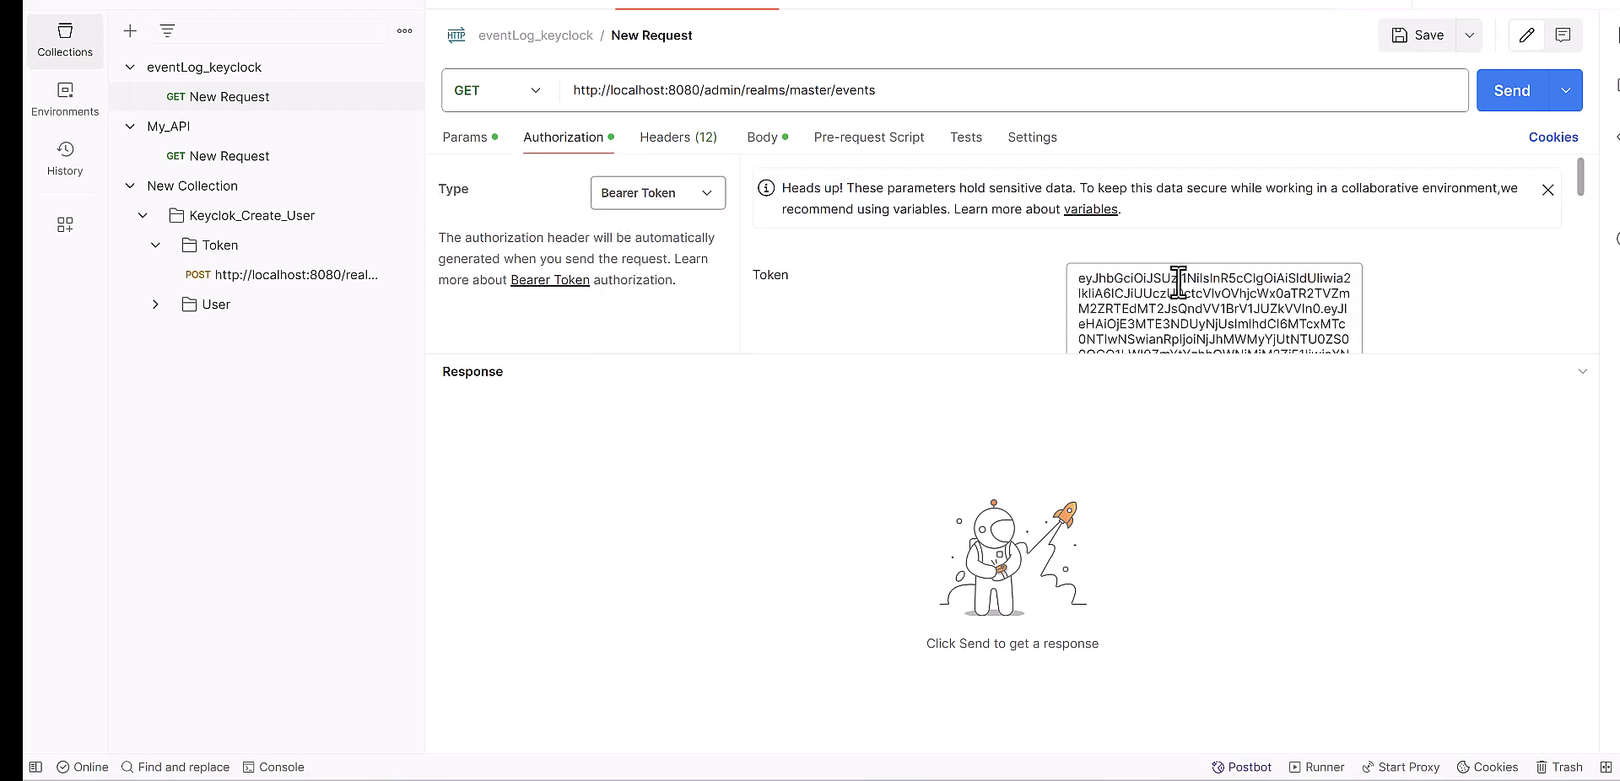
key("ctrl+a")
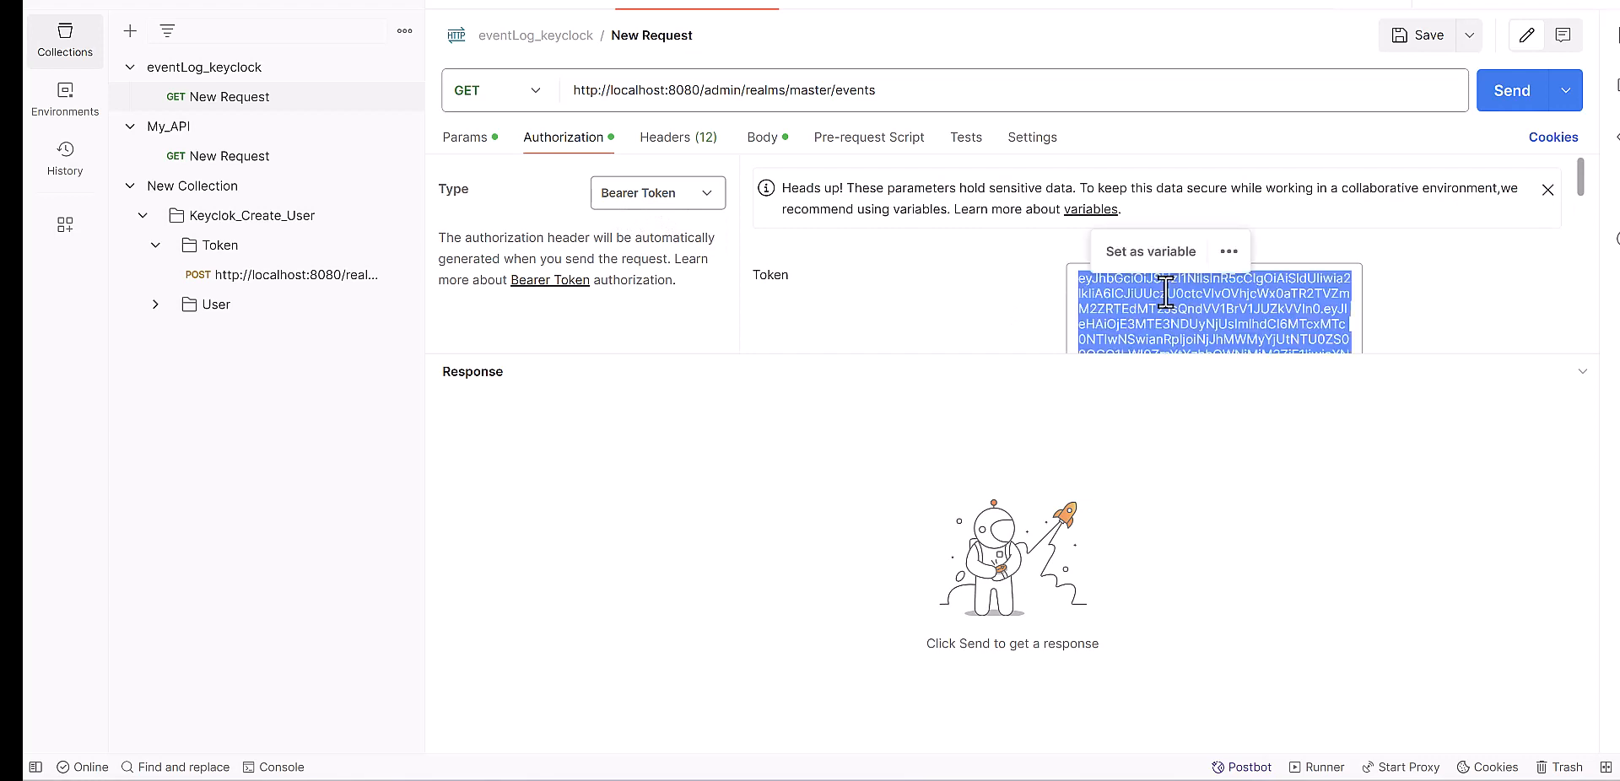
key("BackSpace")
key("ctrl+v")
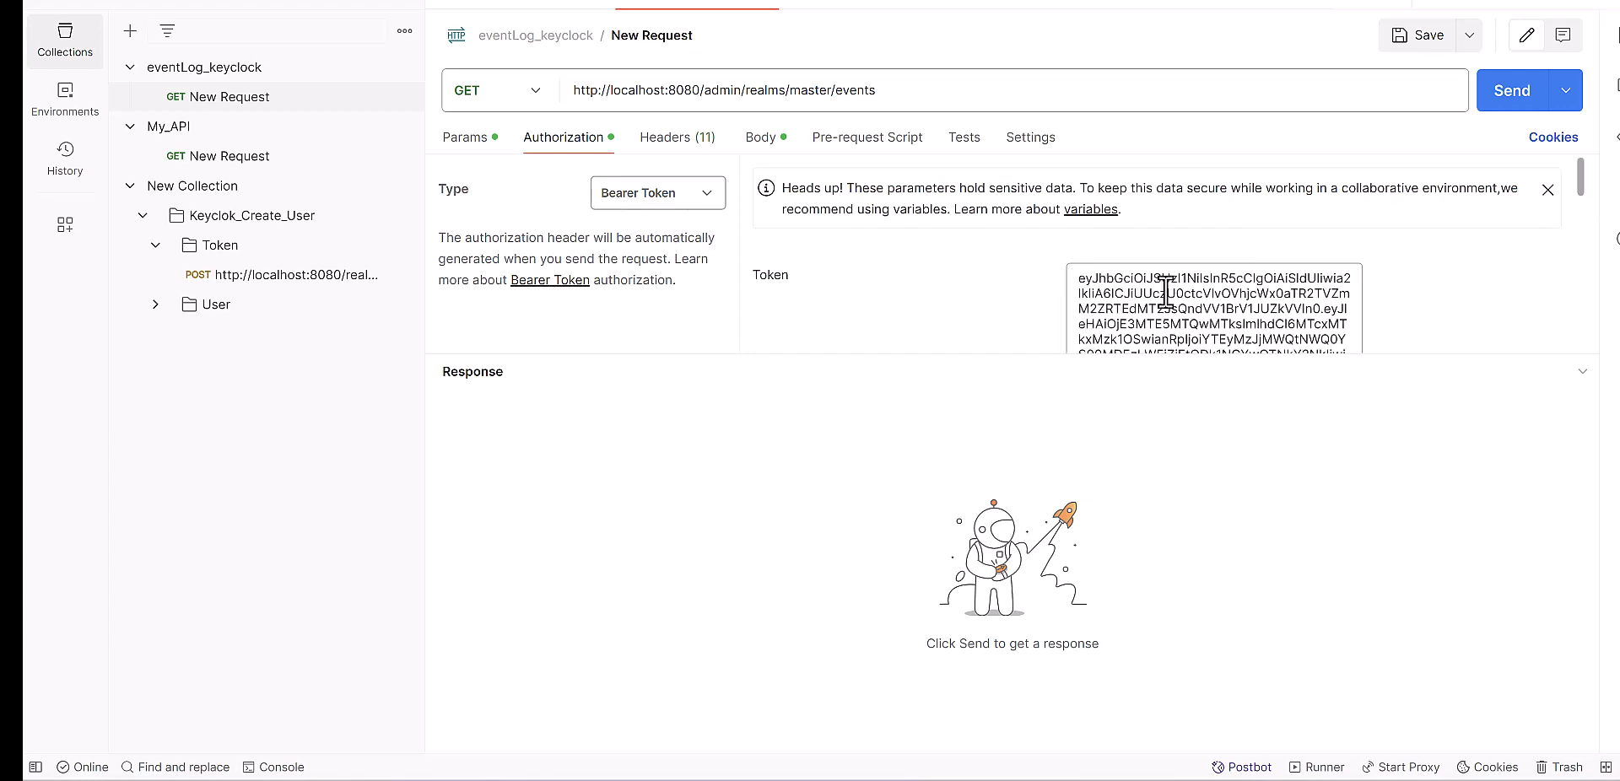
left_click(1512, 102)
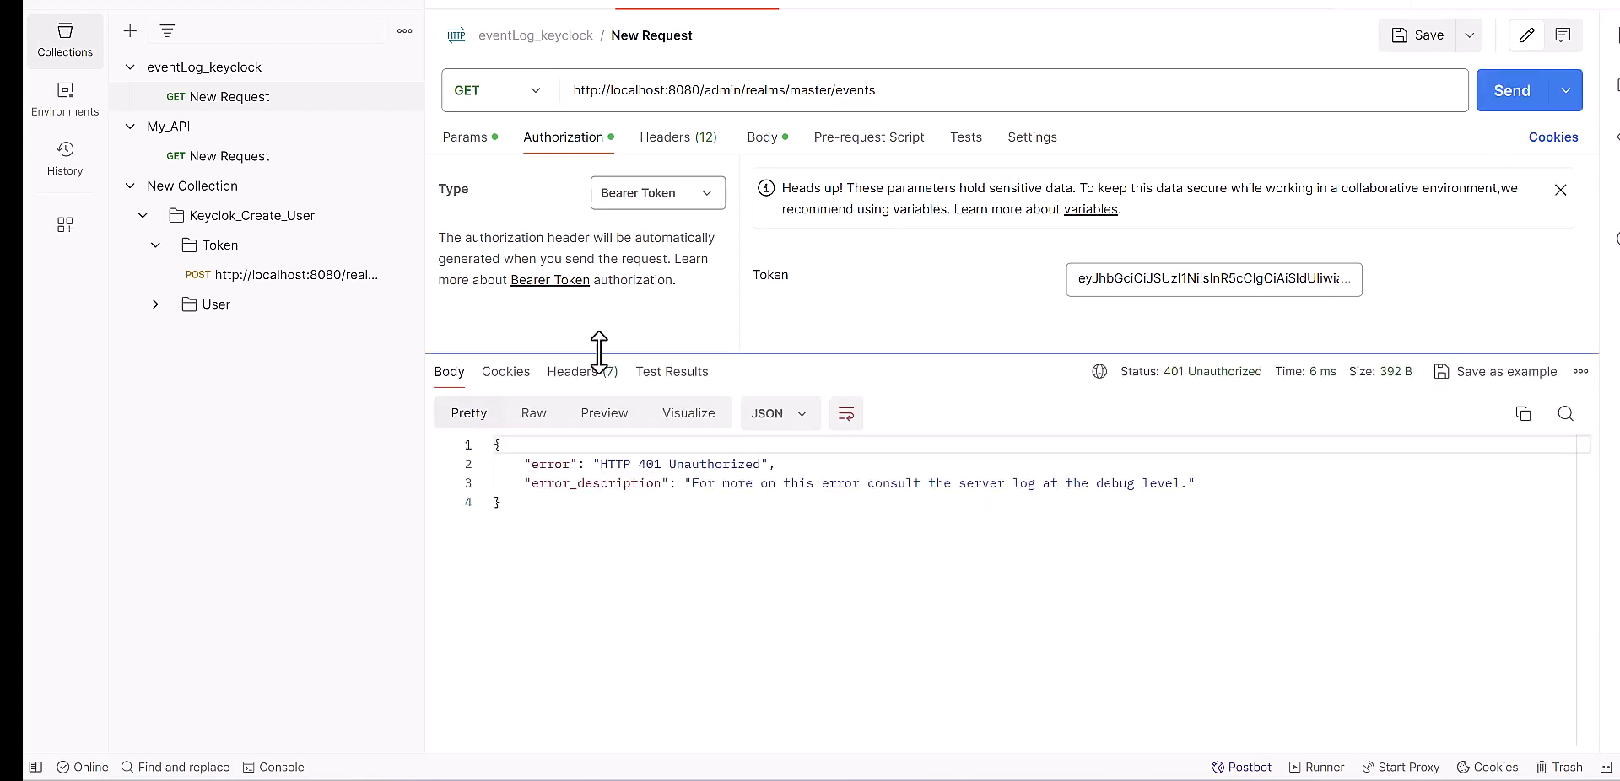
Step: Send the POST token request for the master realm again and select the entire new access token value
left_click(246, 282)
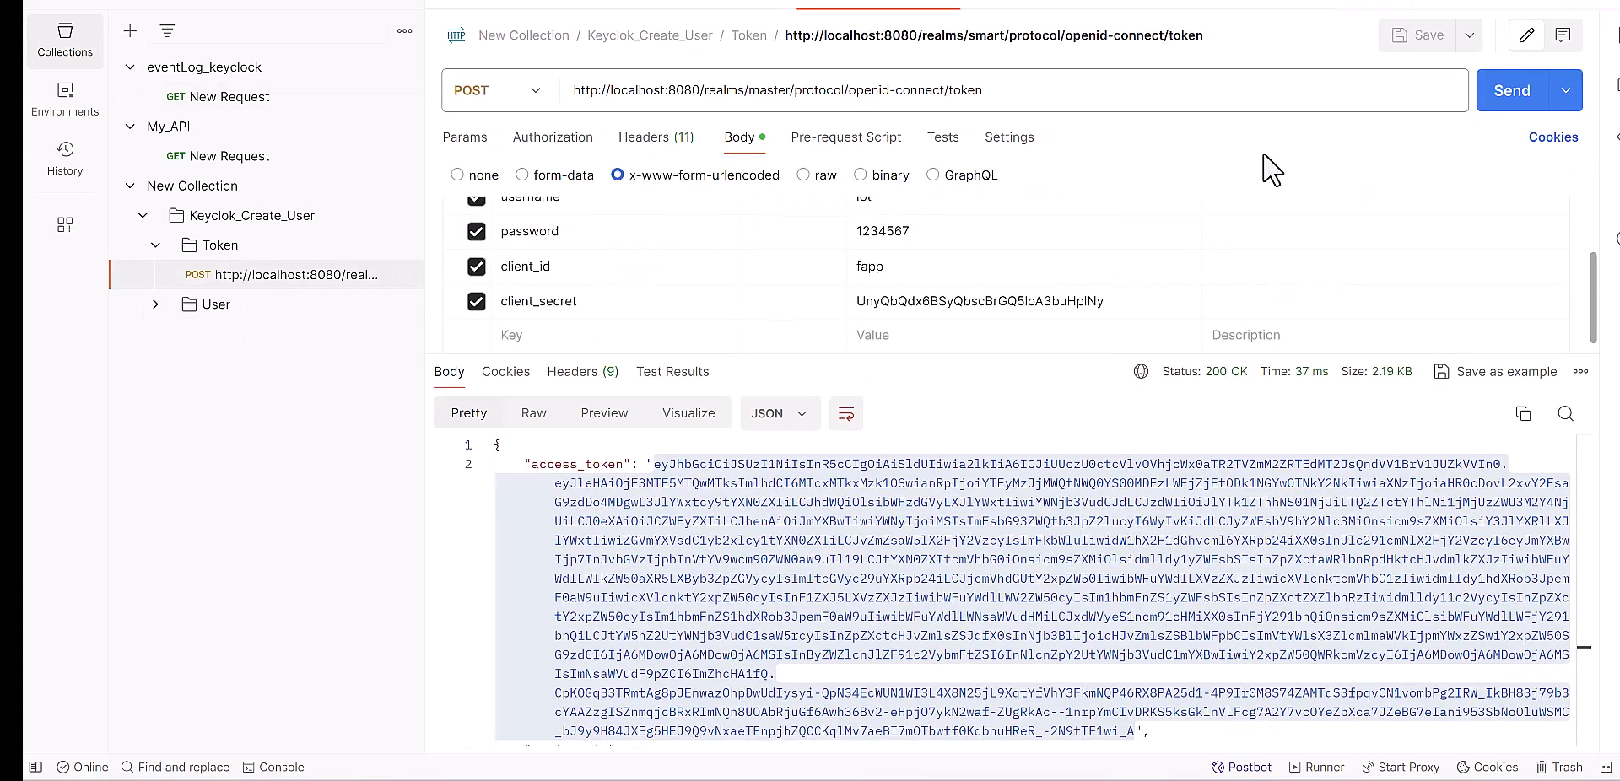
left_click(1502, 100)
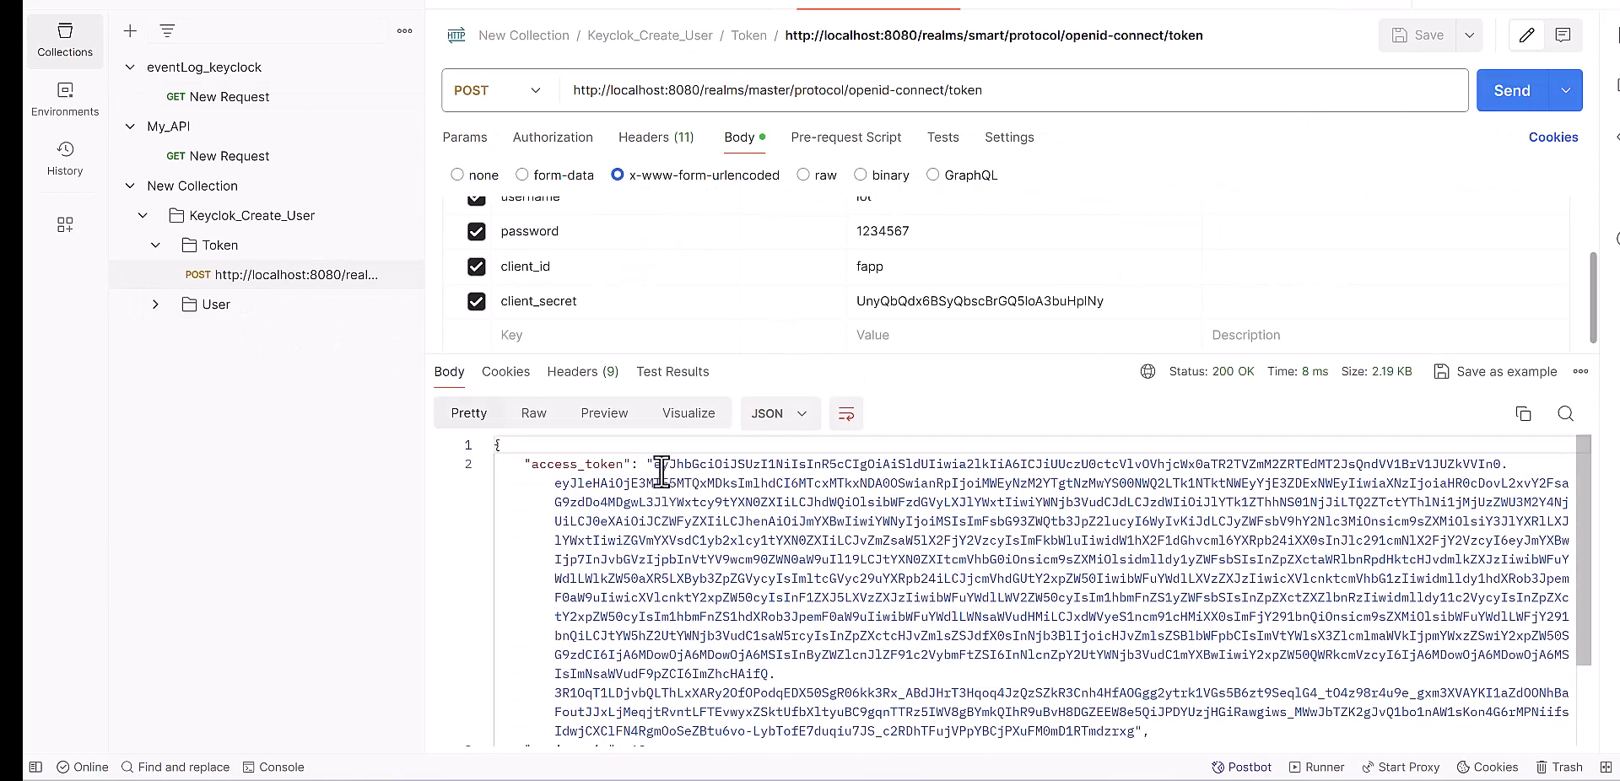
left_click_drag(657, 469, 1134, 730)
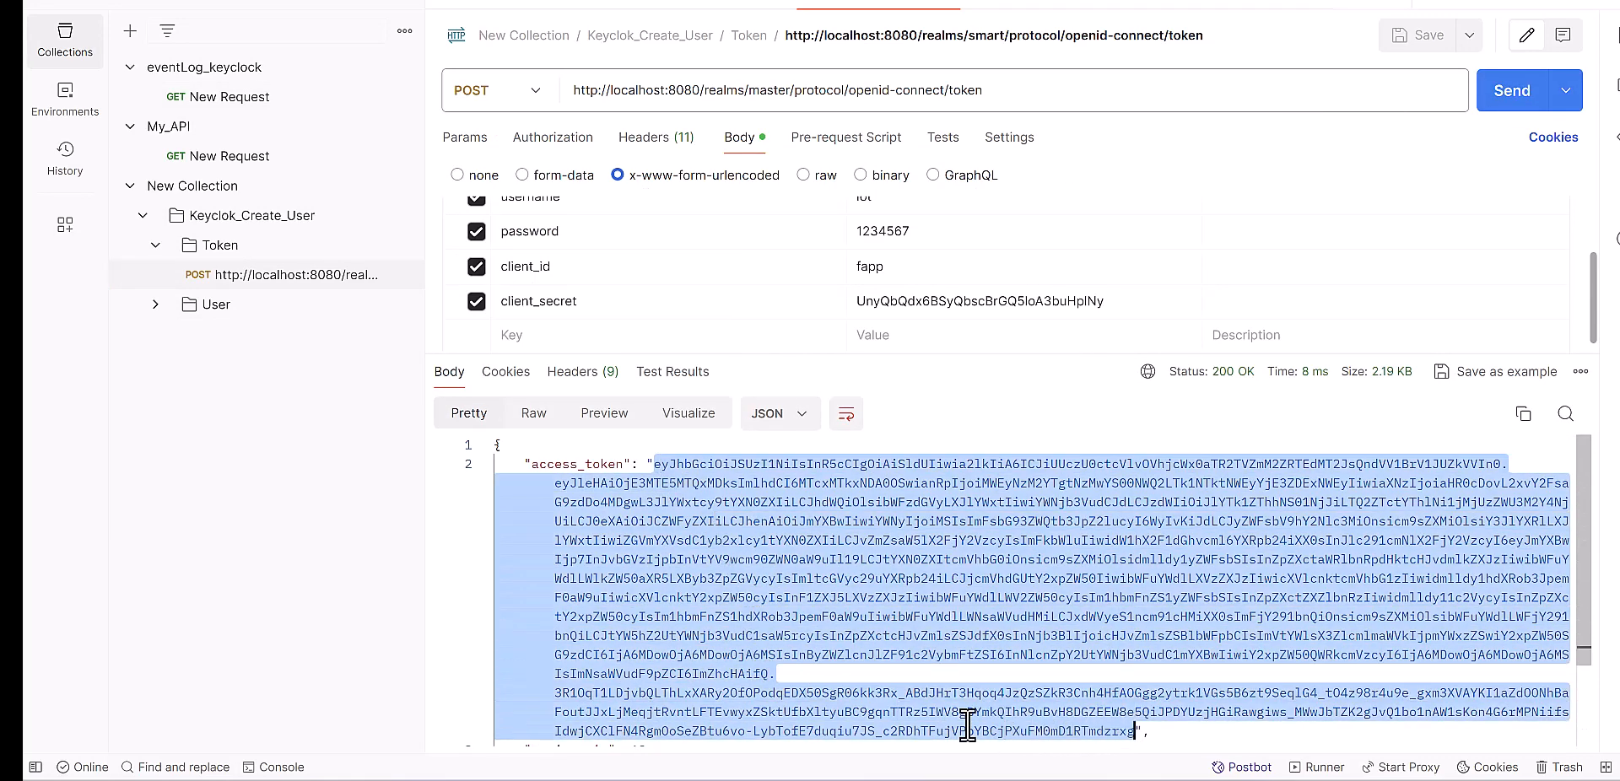
Step: Replace the bearer token in the eventLog_keyclock GET request with the new access token and send the request
left_click(221, 97)
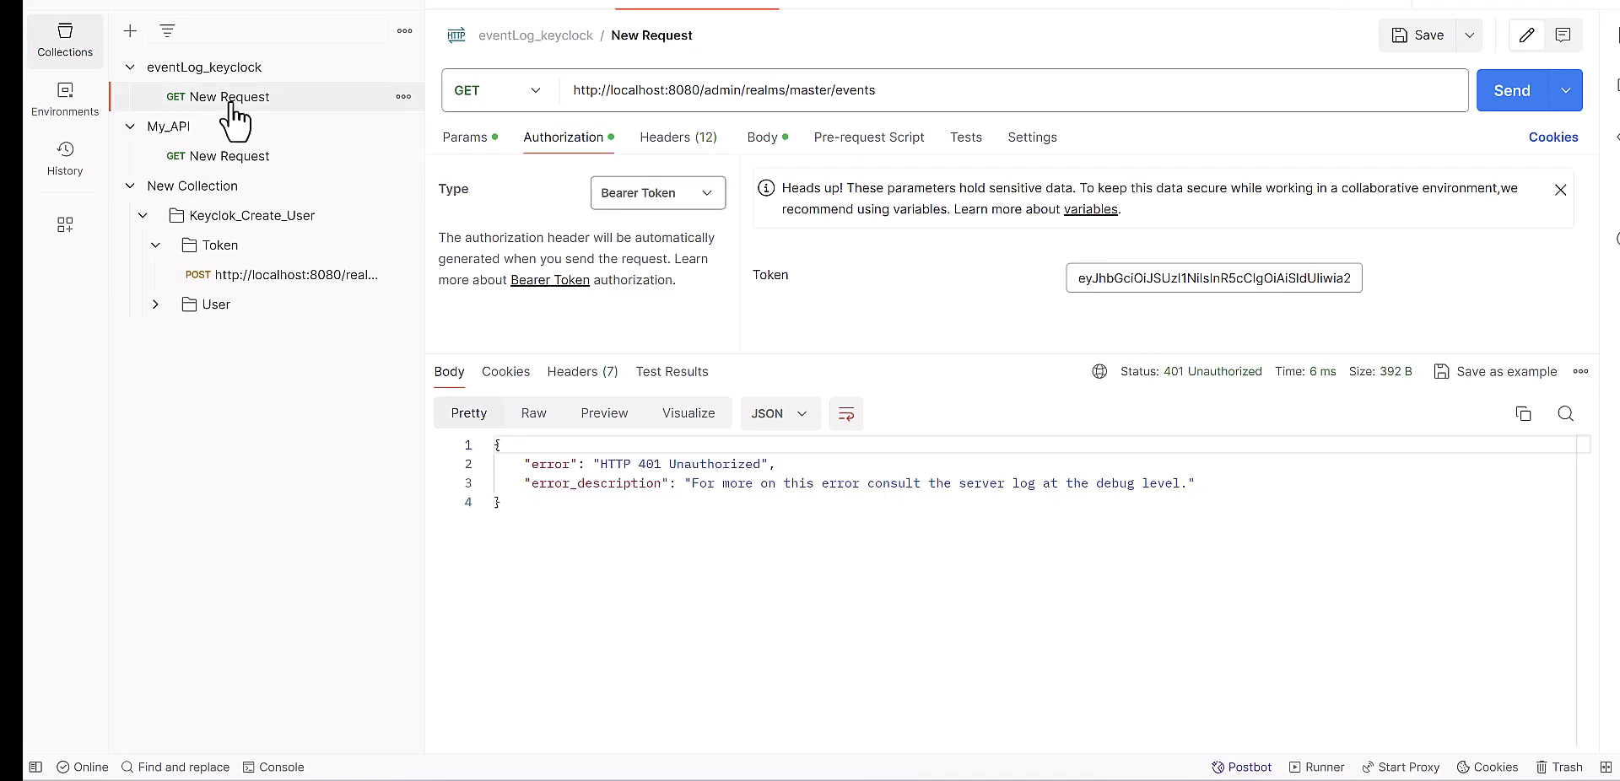
left_click(1210, 286)
key("ctrl+a")
key("ctrl+c")
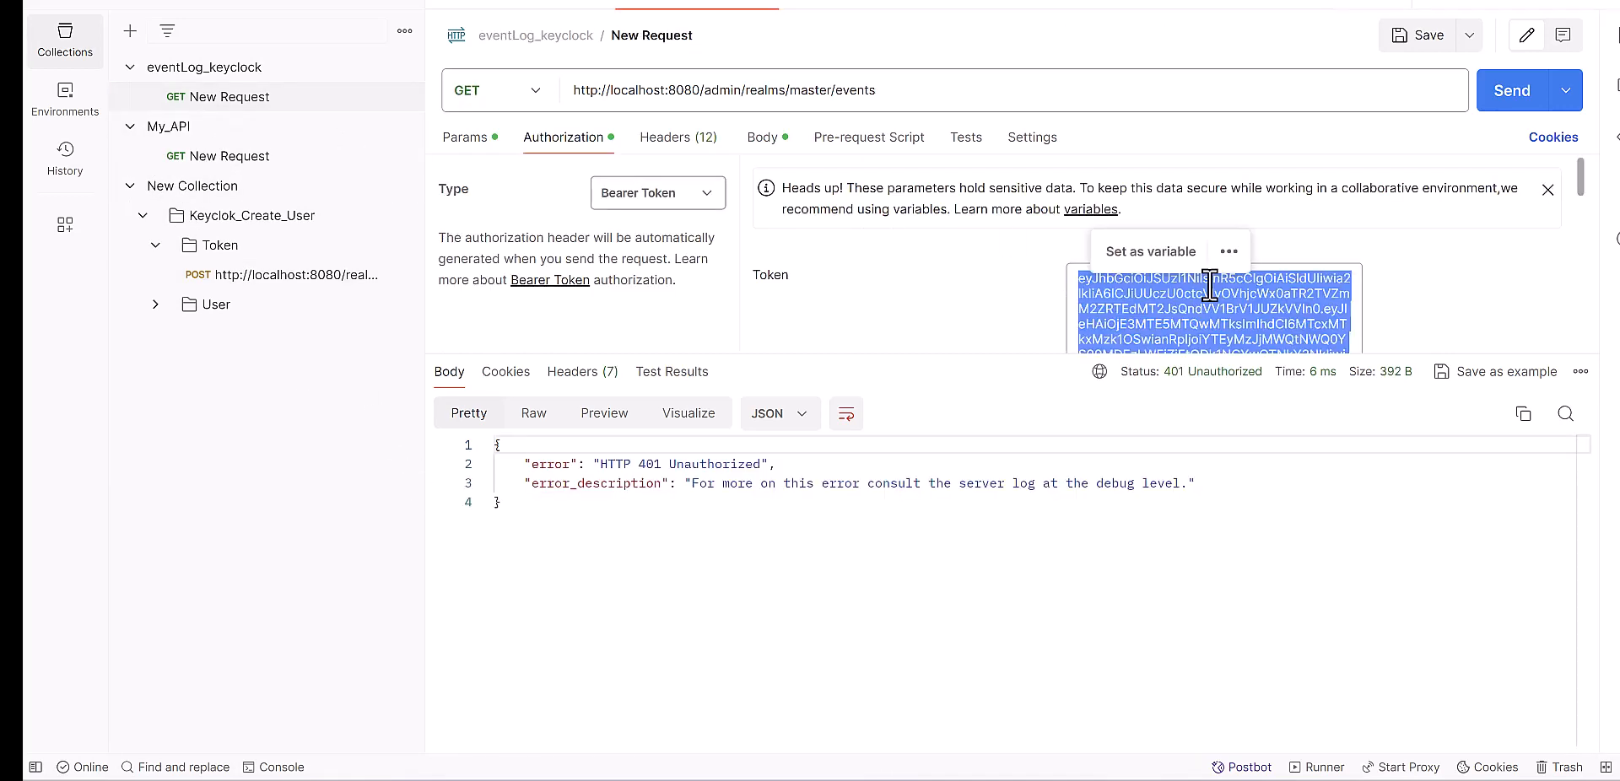
key("BackSpace")
key("ctrl+v")
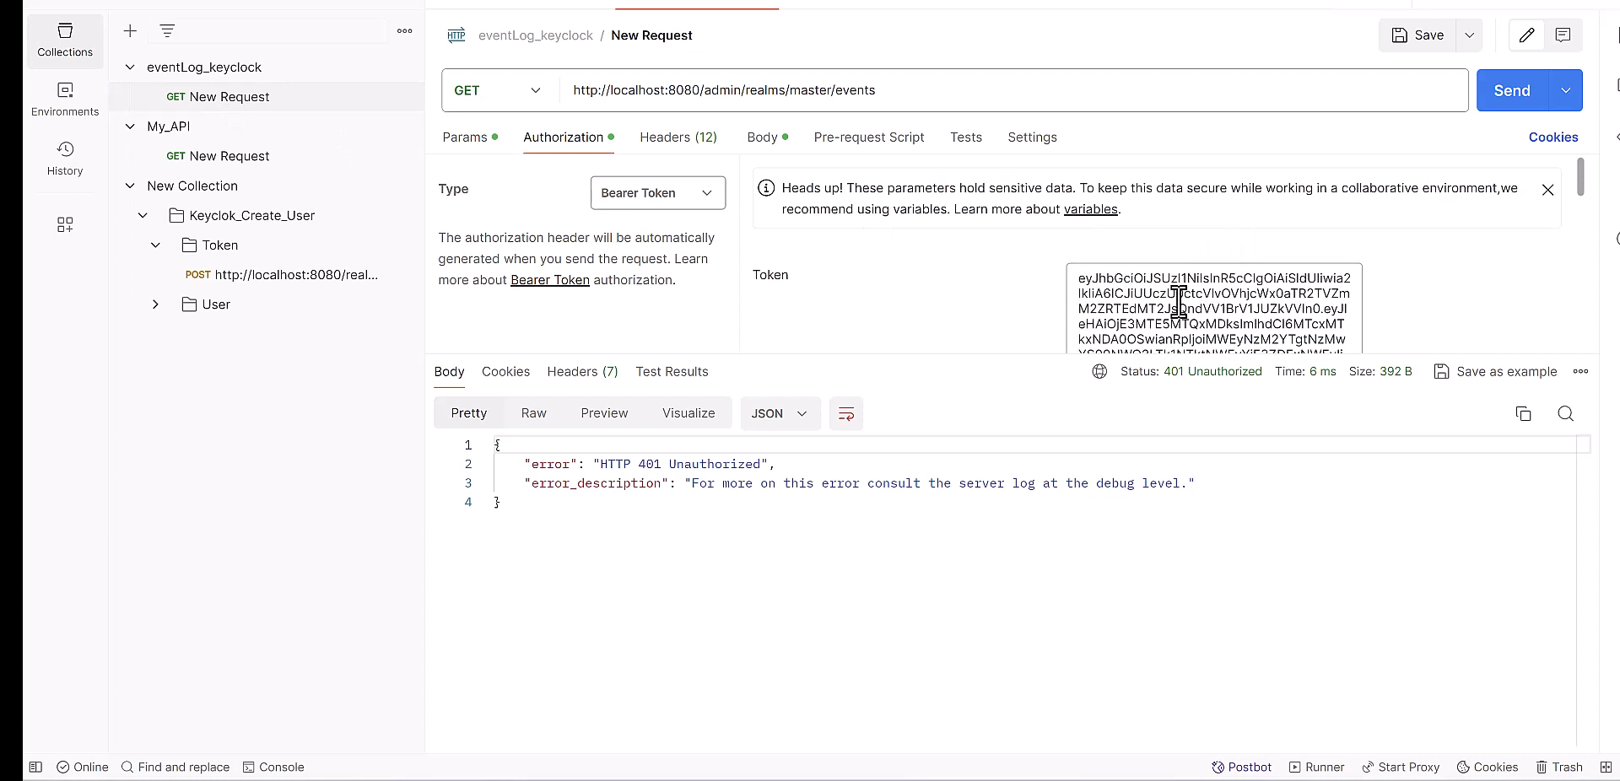
left_click(1511, 90)
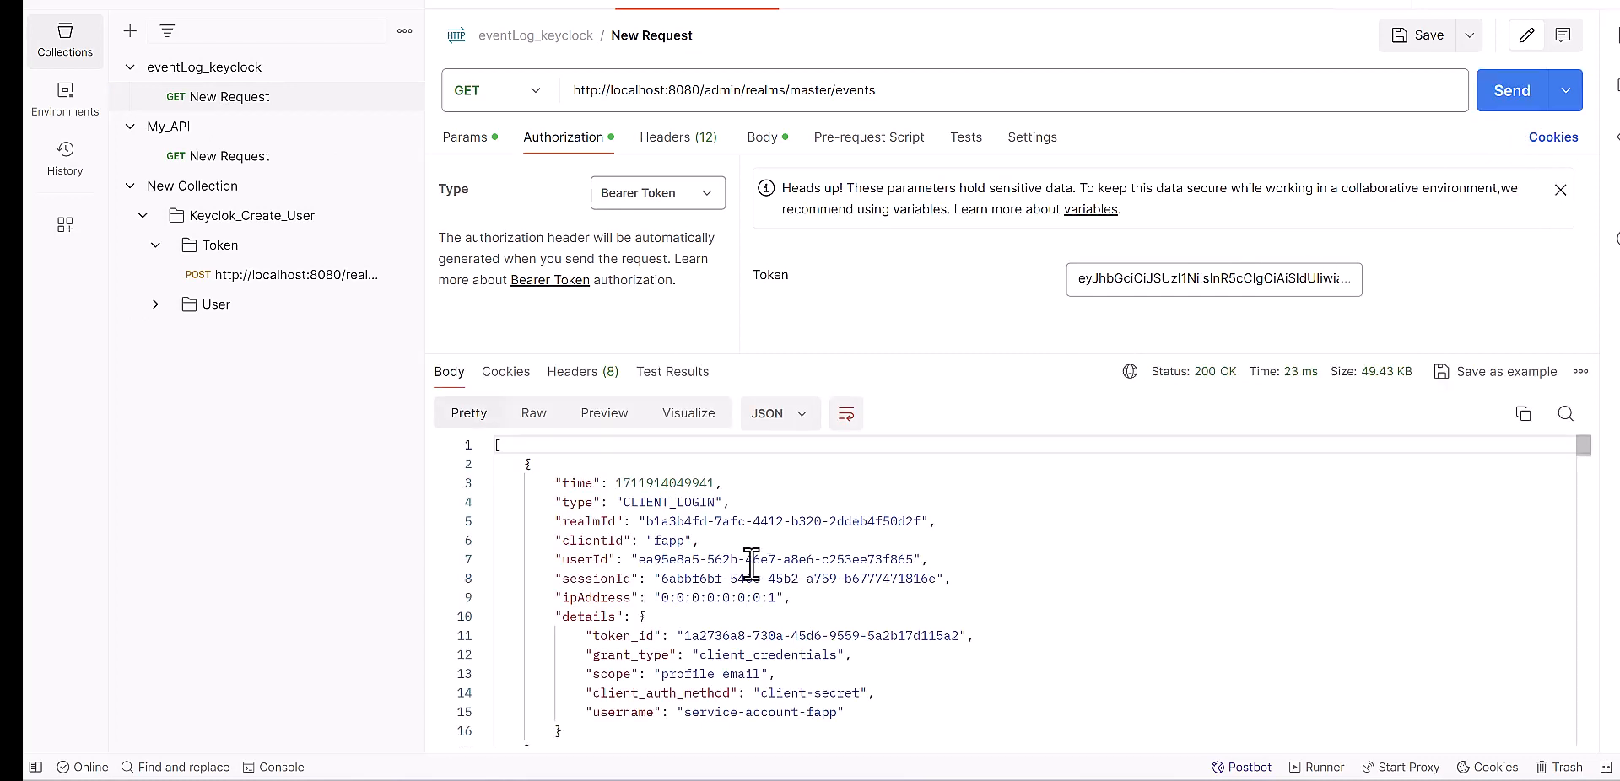
Step: Examine the returned event log entries, including their time, type, client ID and details fields
left_click_drag(616, 483, 761, 712)
scroll(742, 679, "down", 3)
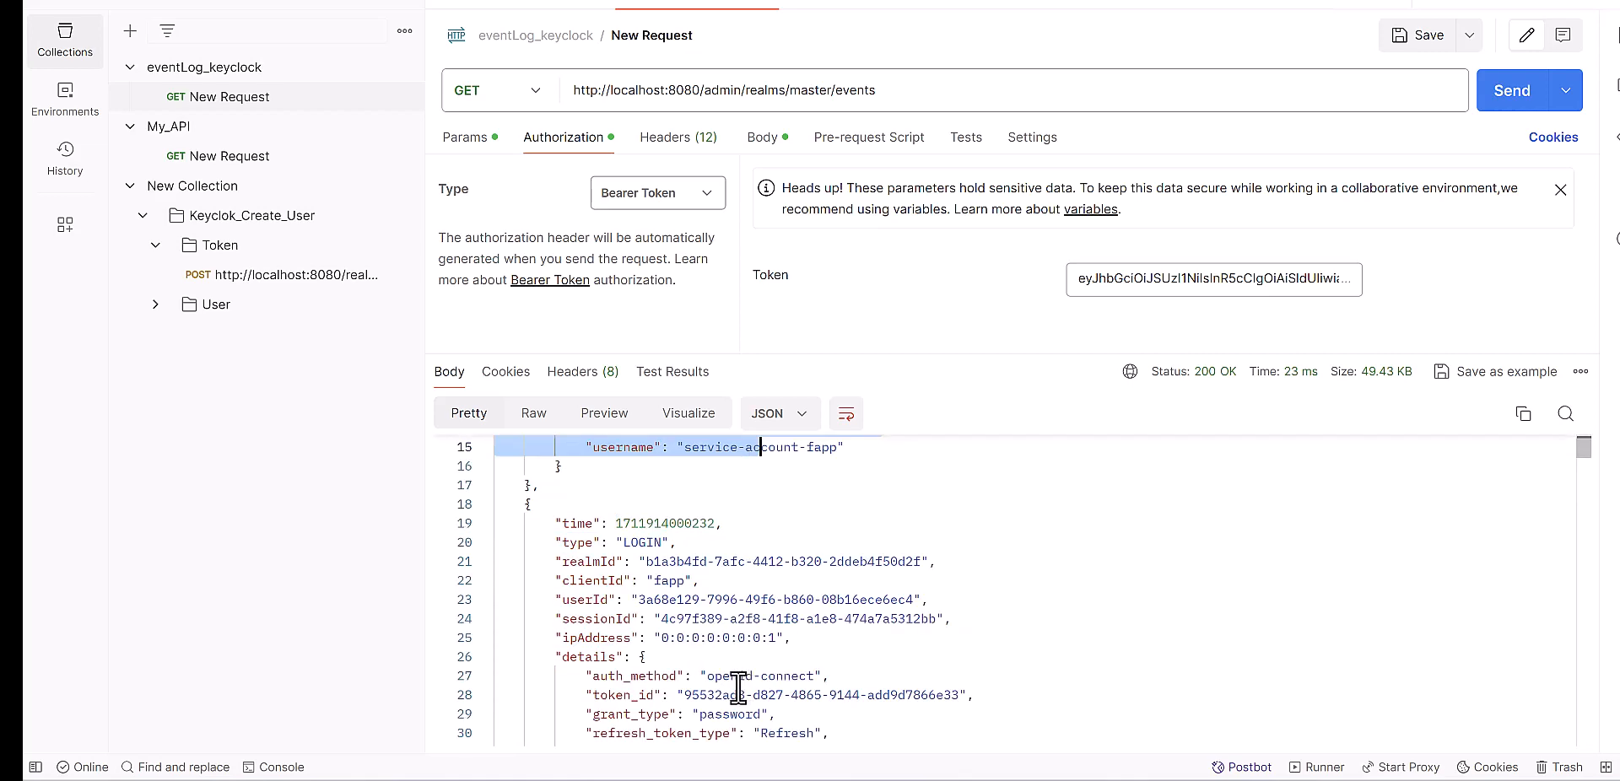
scroll(739, 688, "up", 3)
scroll(736, 688, "down", 10)
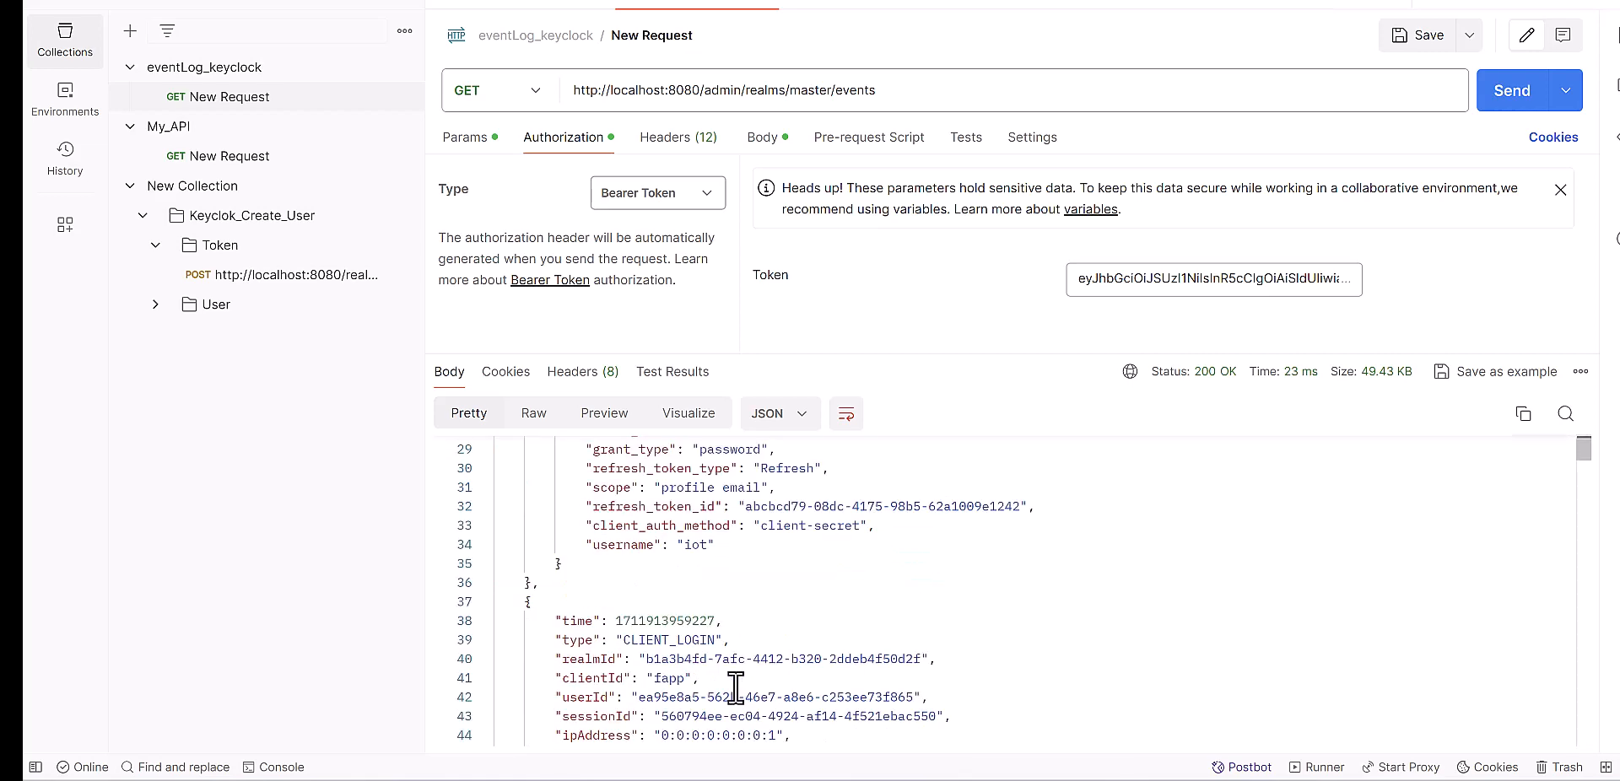
scroll(735, 687, "up", 3)
scroll(734, 687, "down", 5)
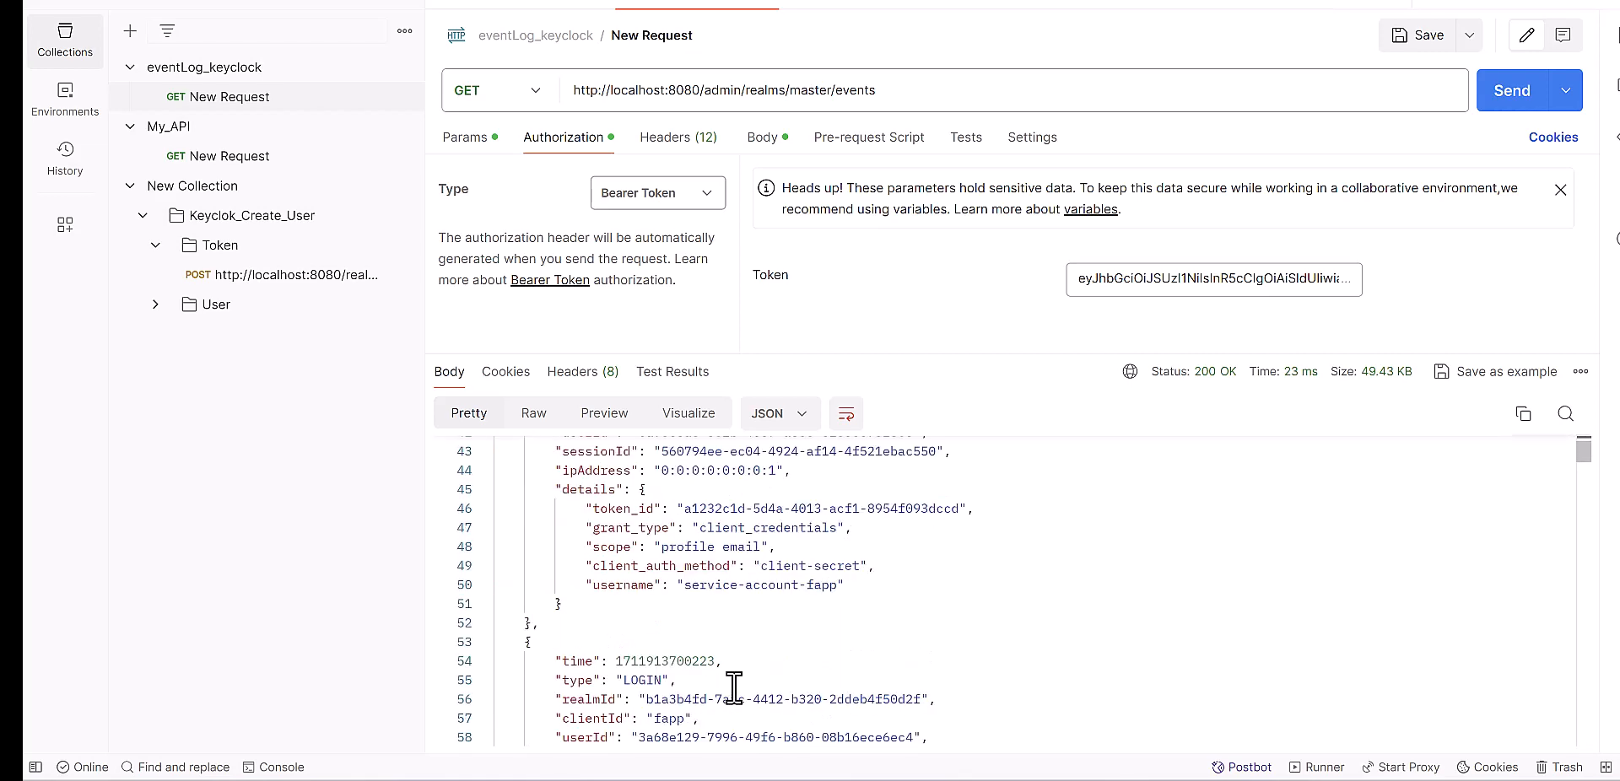
scroll(734, 687, "down", 8)
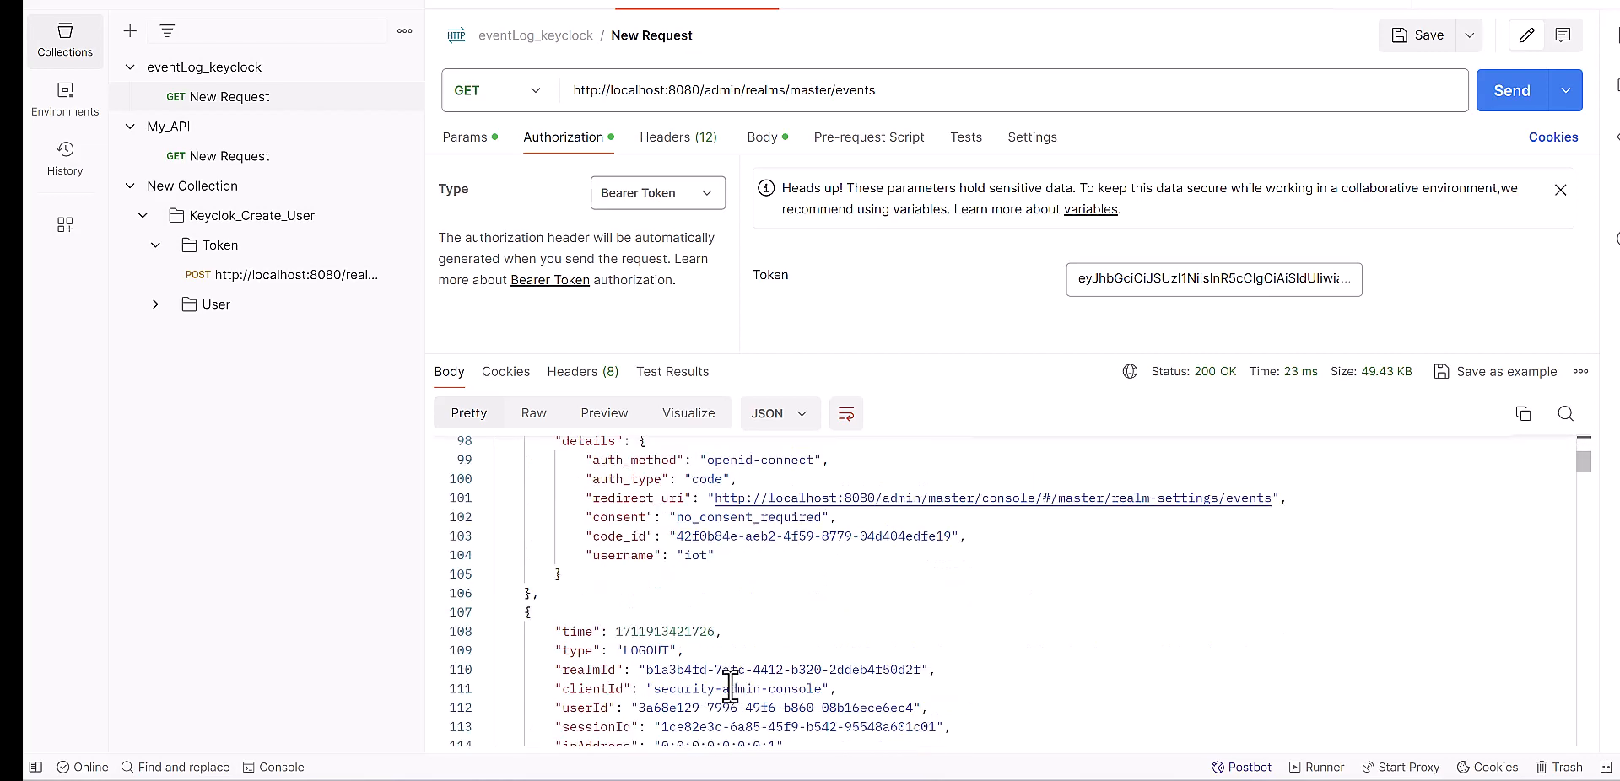
scroll(730, 687, "up", 7)
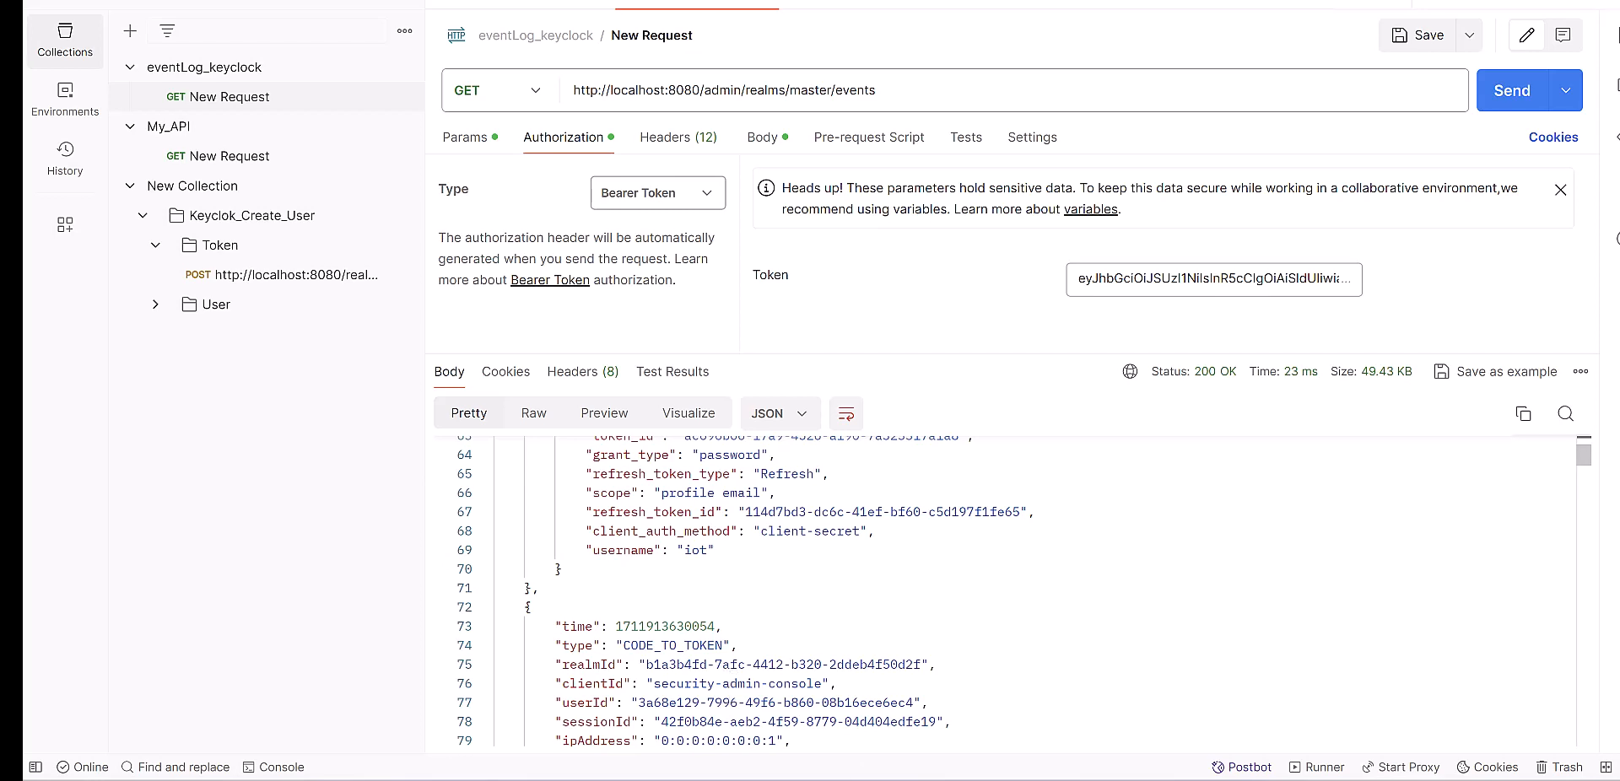
Step: Switch to Grafana, search the available new connections for "inf" and open the Infinity data source plugin page
key("alt+Tab")
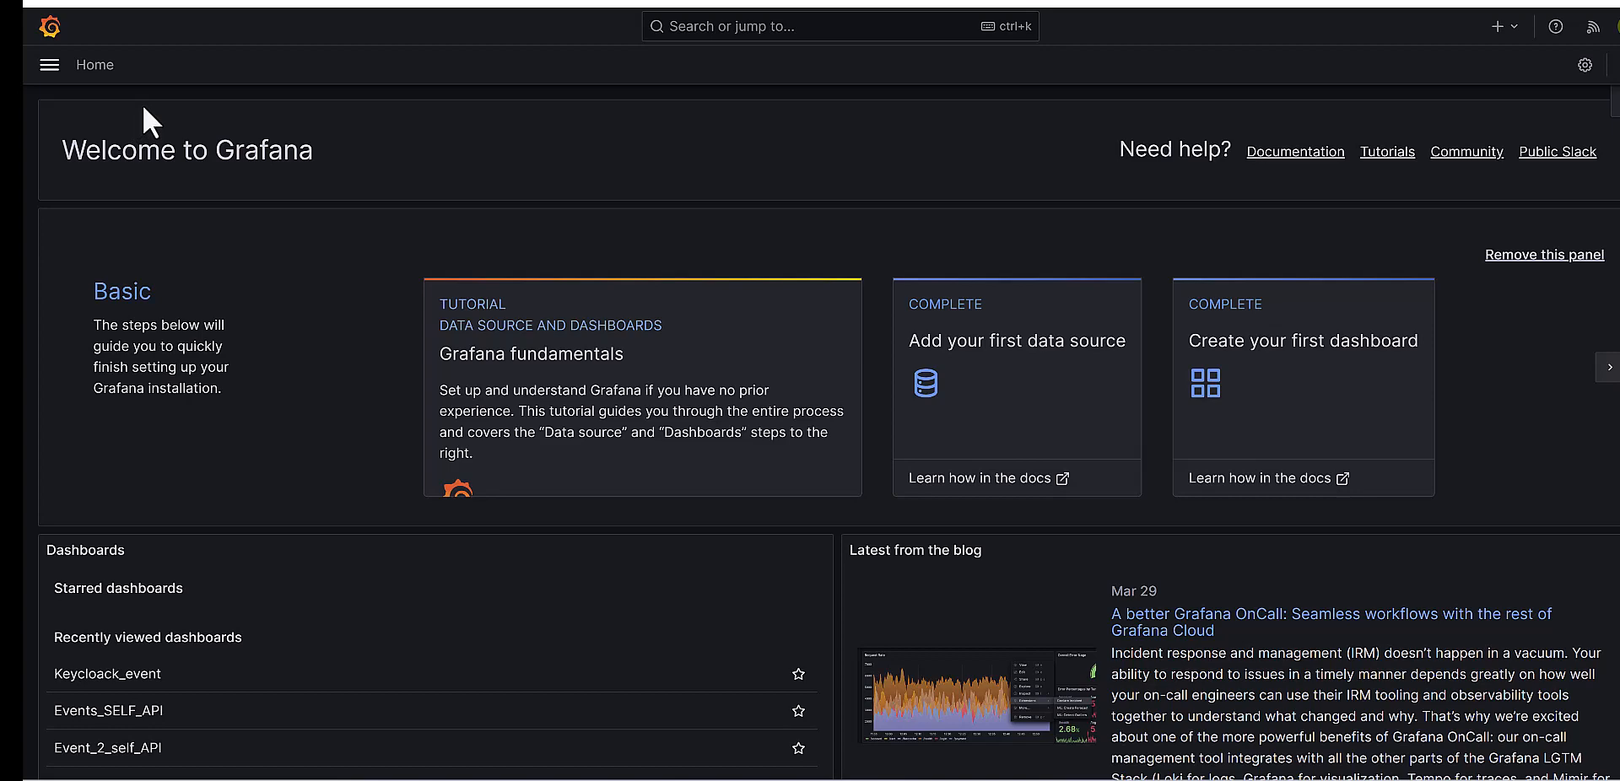
left_click(49, 66)
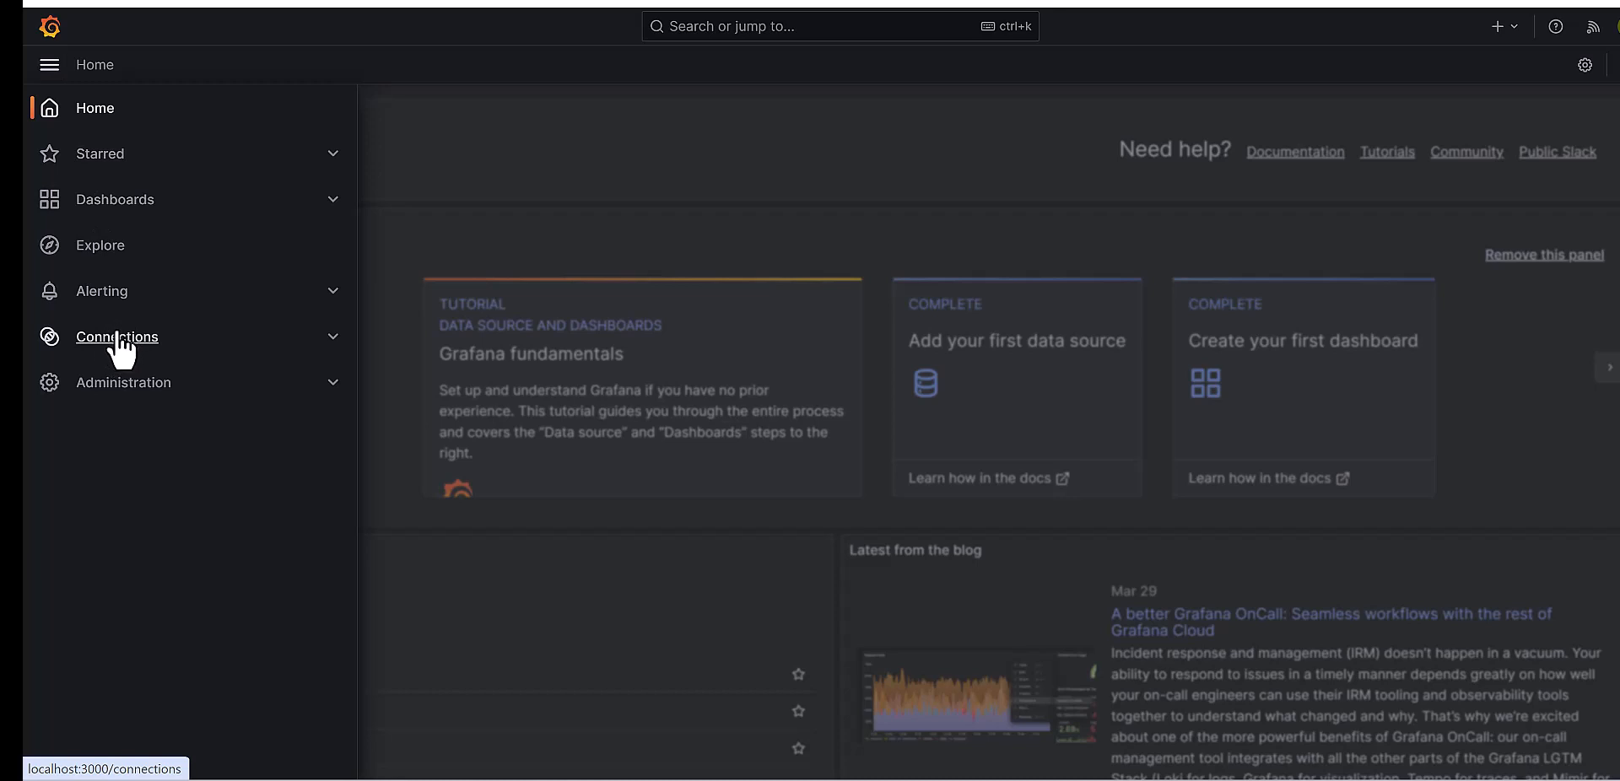
left_click(332, 339)
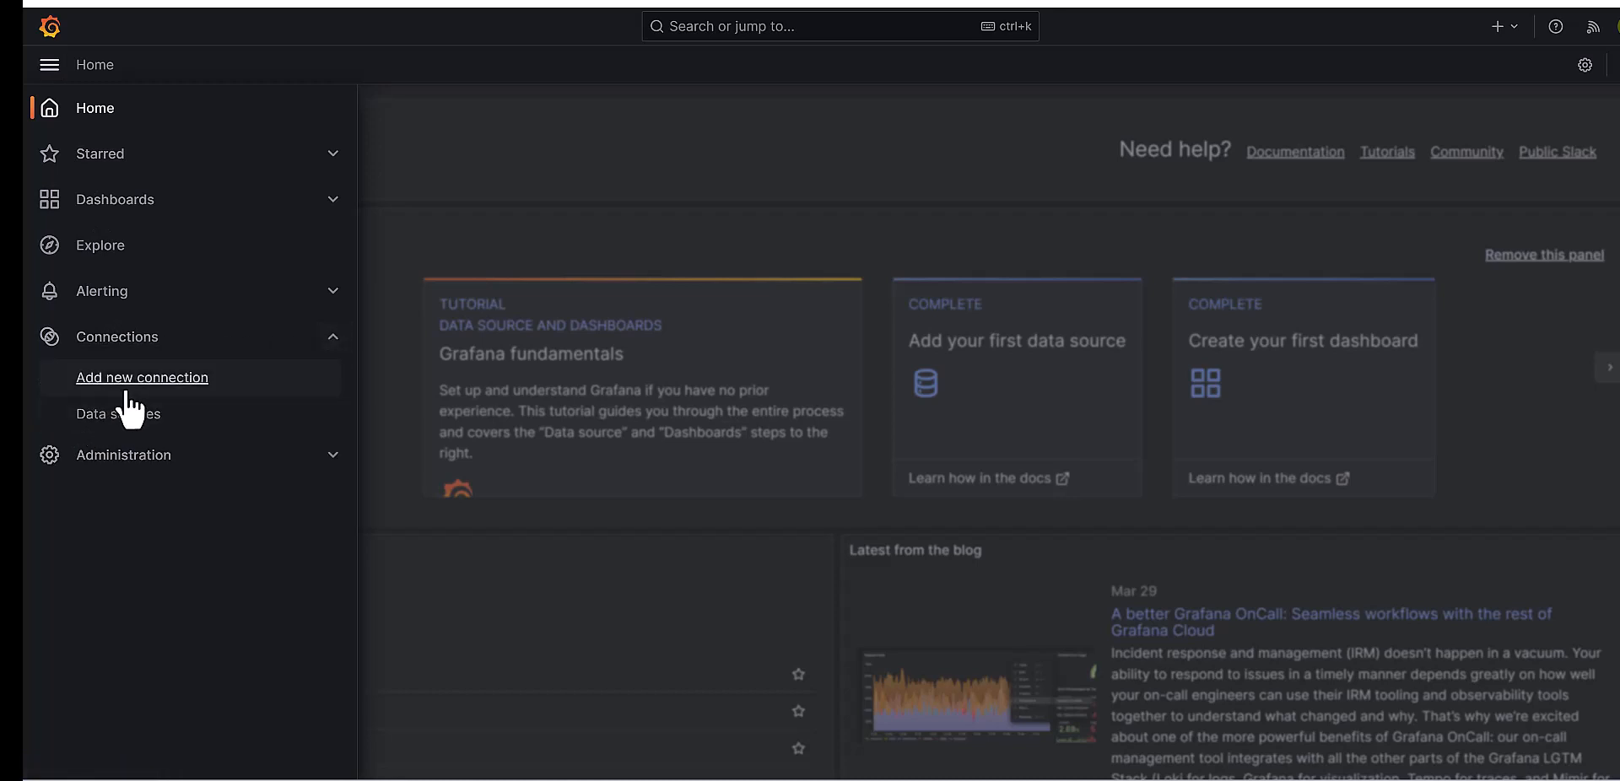
left_click(118, 337)
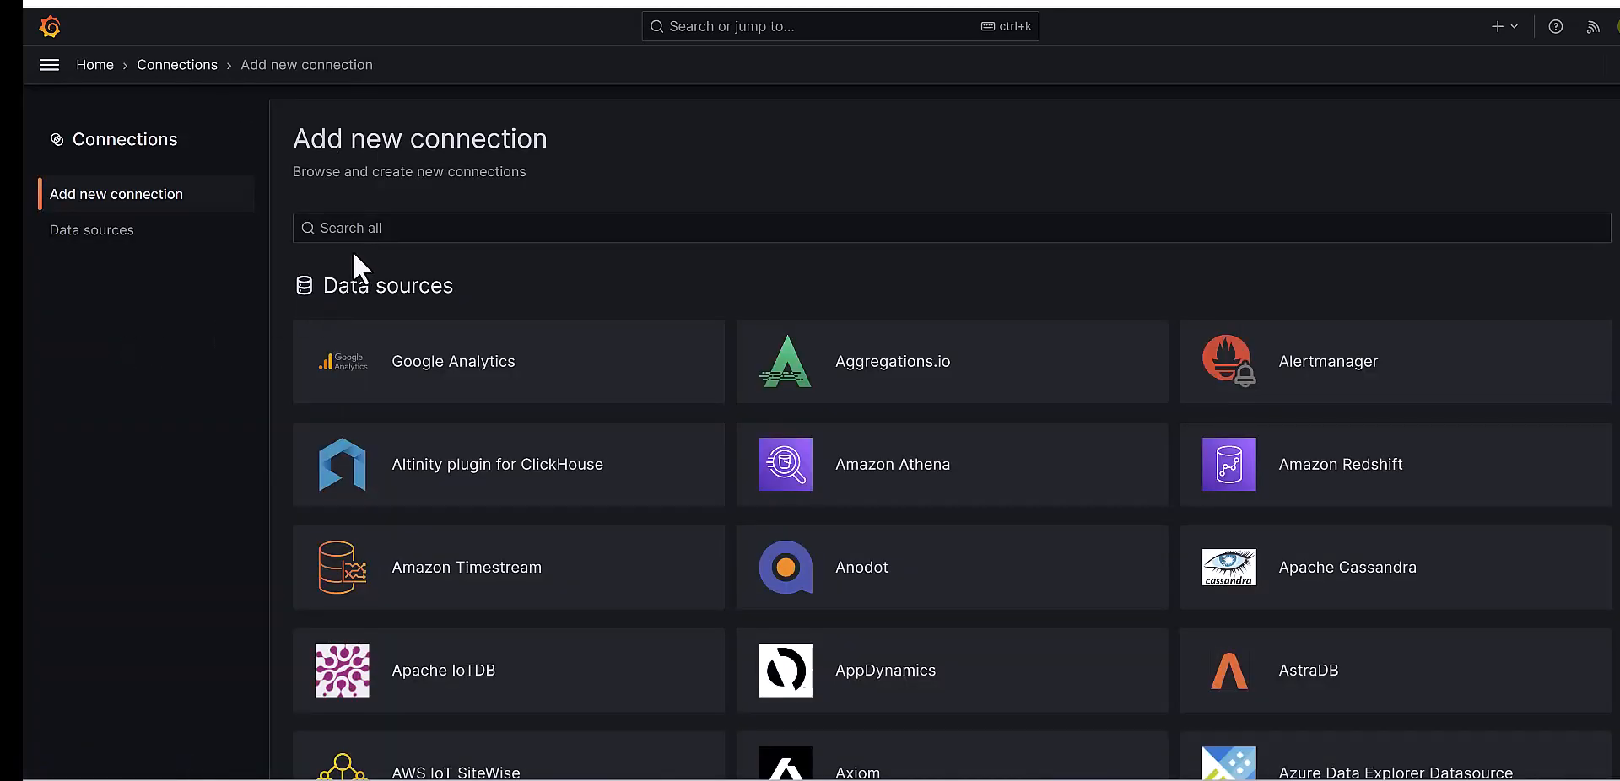
left_click(355, 229)
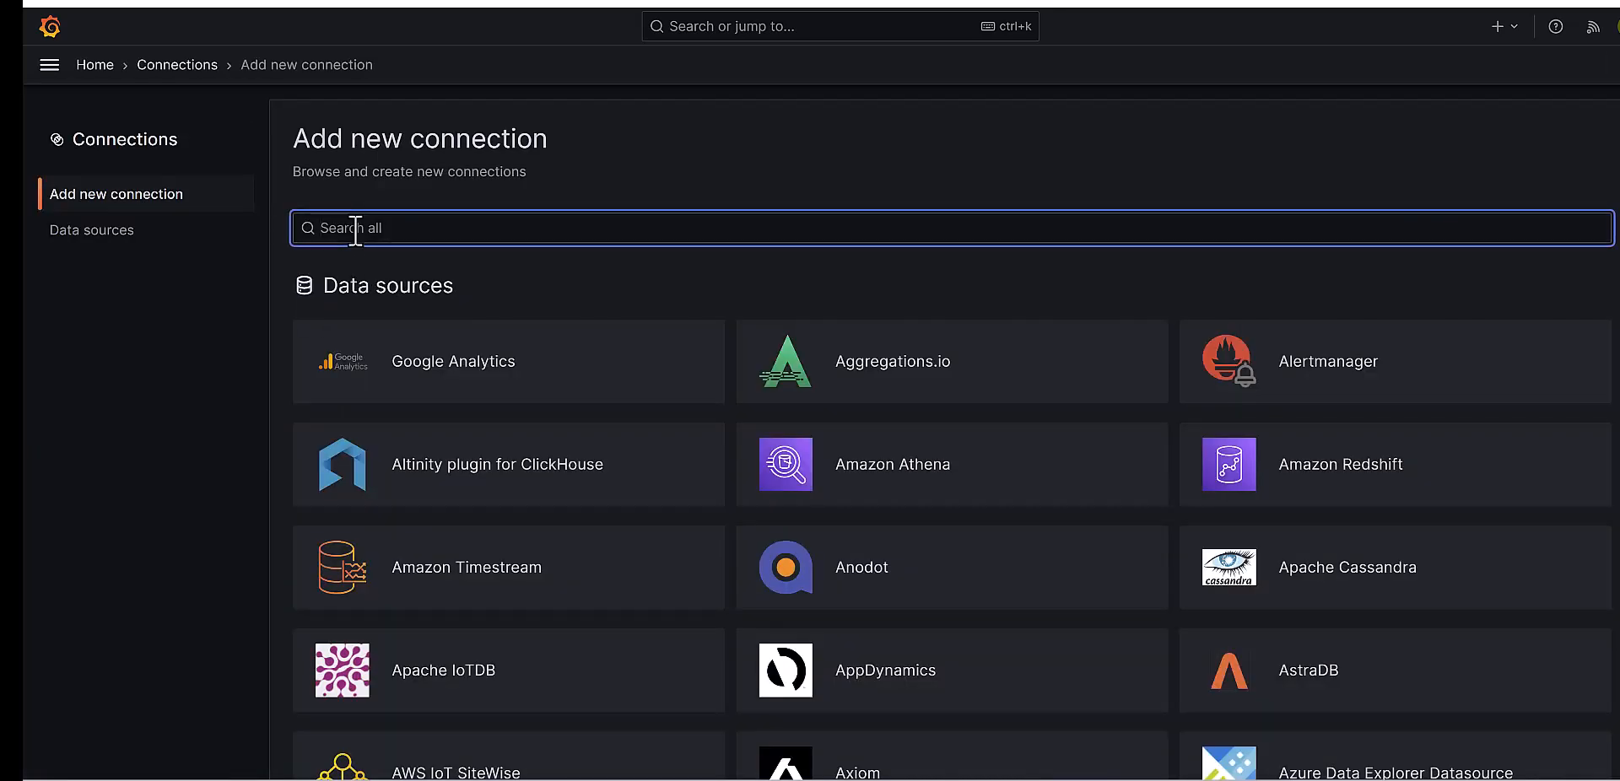
type("inf")
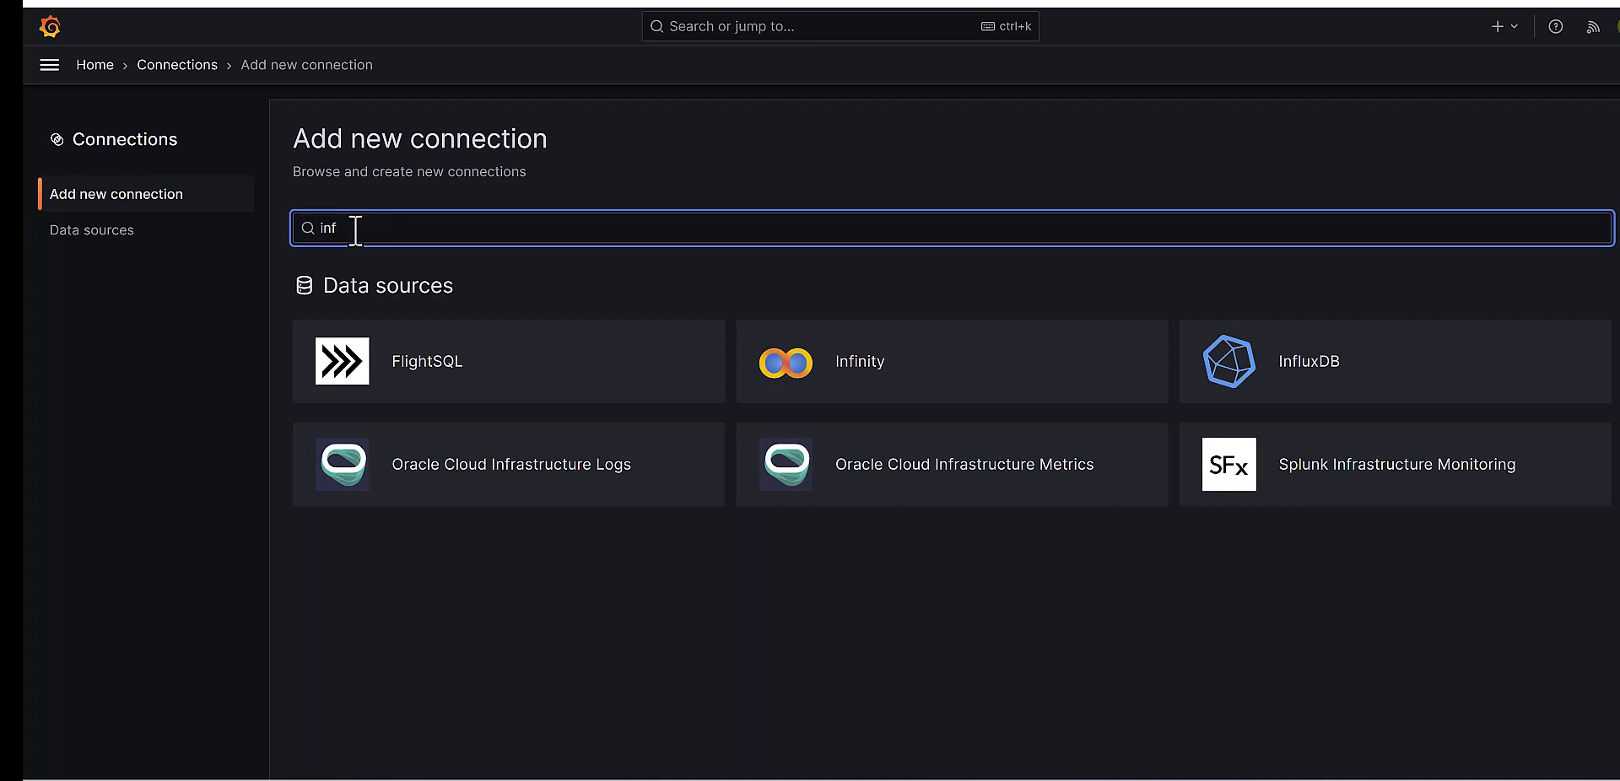
left_click(865, 375)
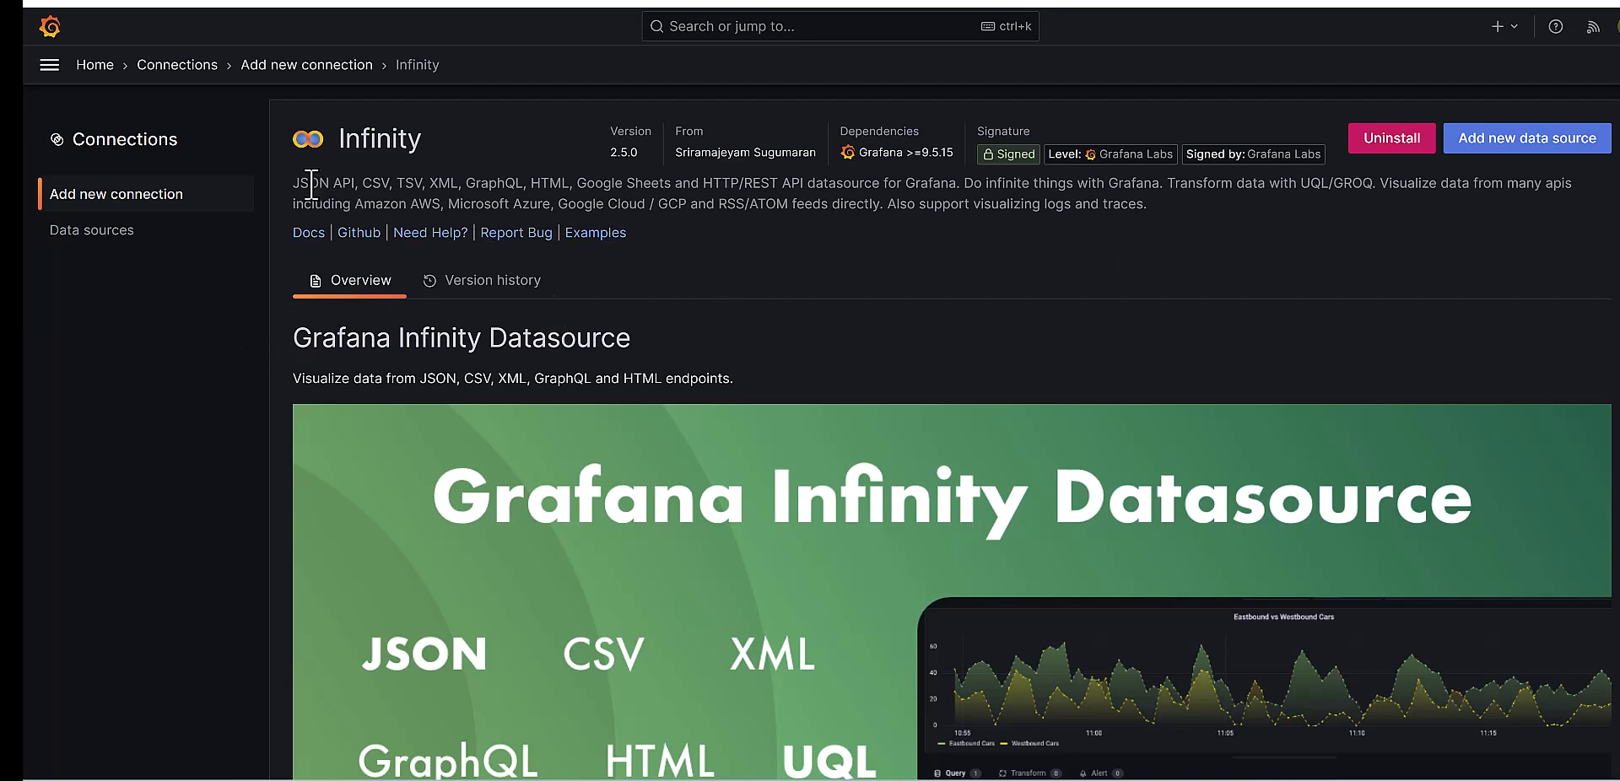
Step: Look up Infinity among the data source types with the filter "in" and return to the list of existing data sources
left_click(93, 232)
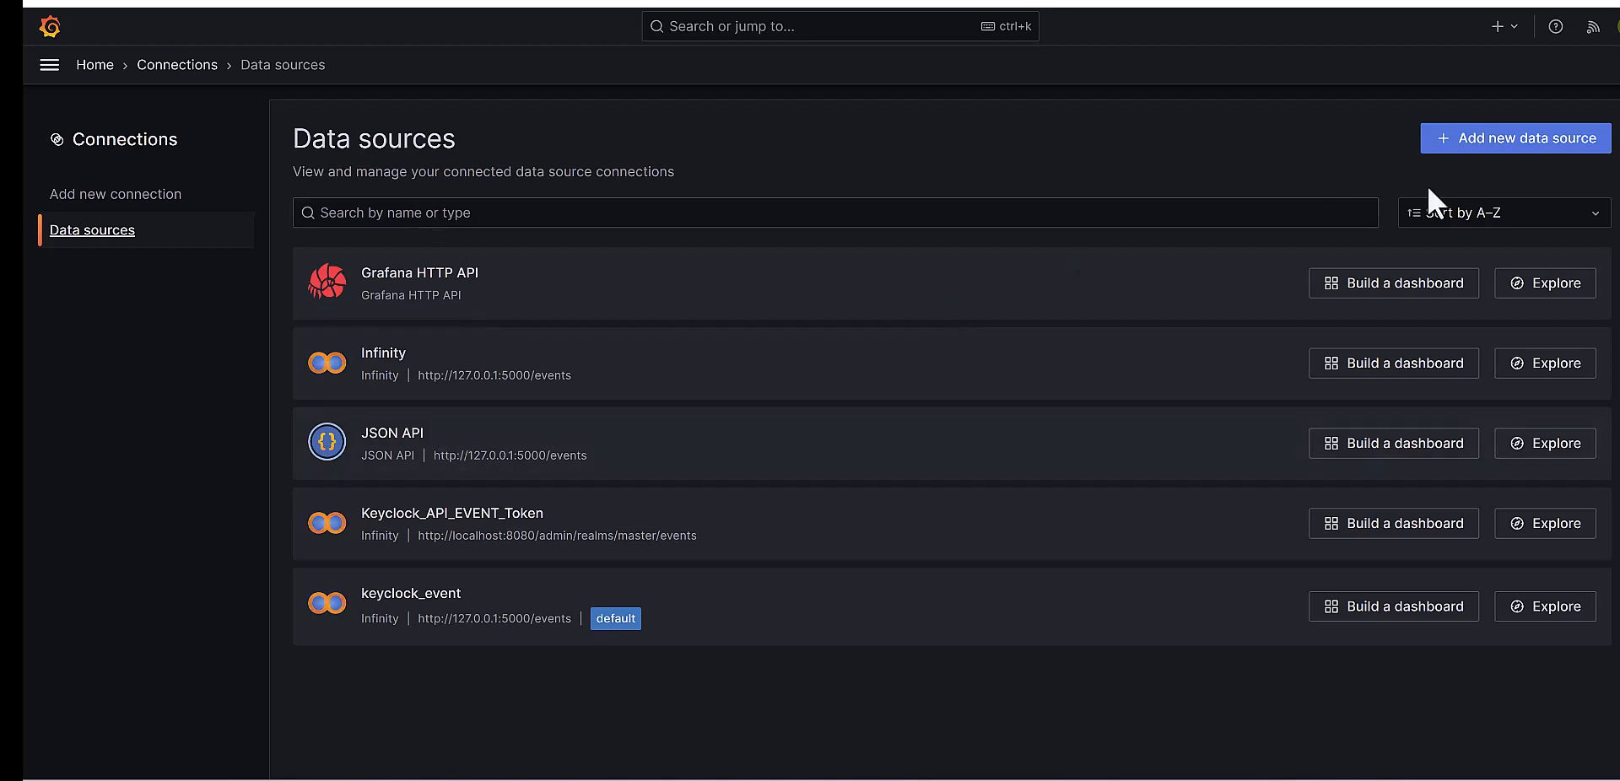
left_click(1516, 143)
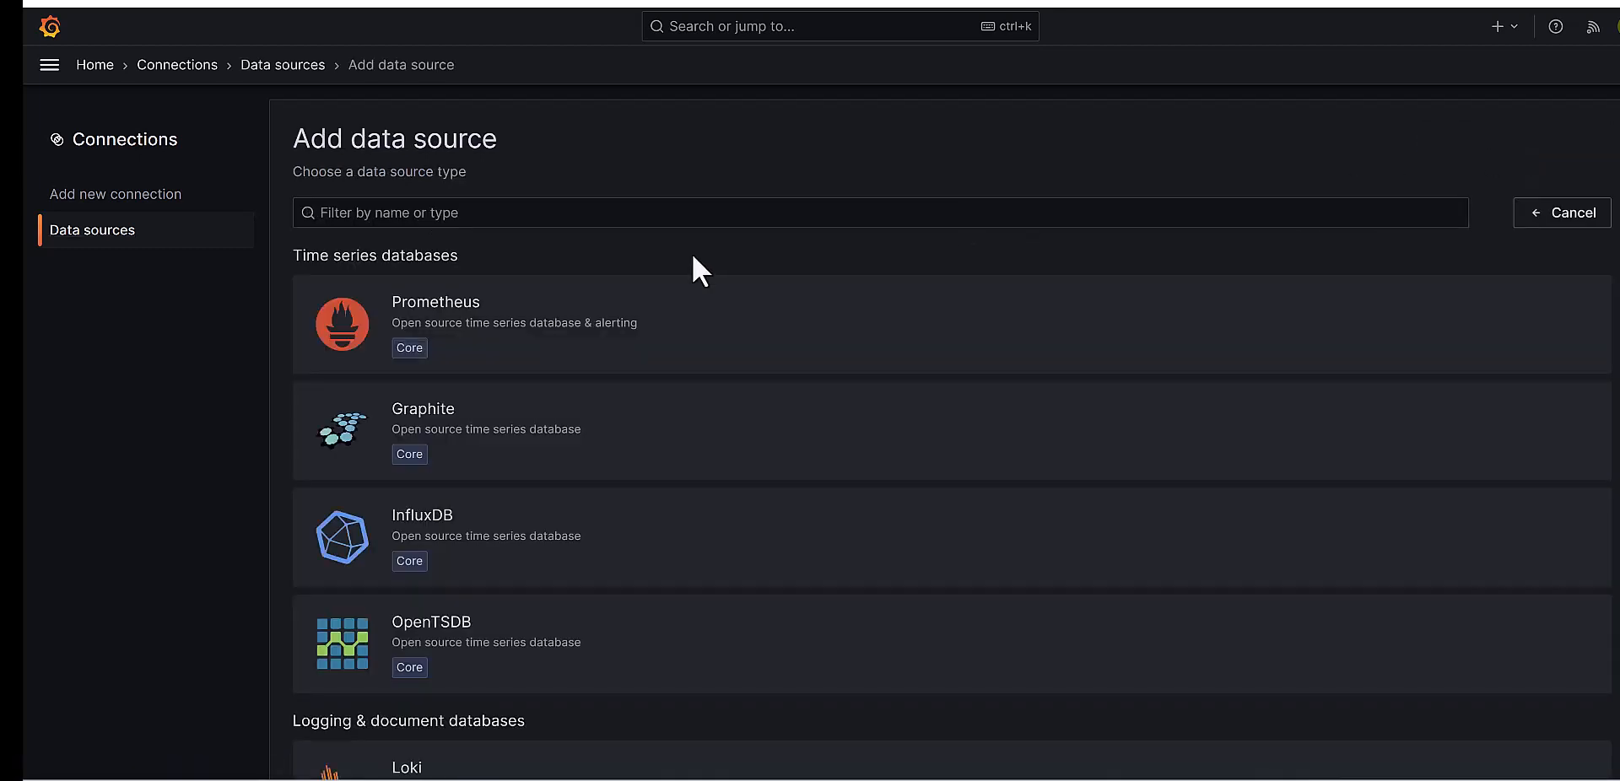
left_click(444, 215)
type("in")
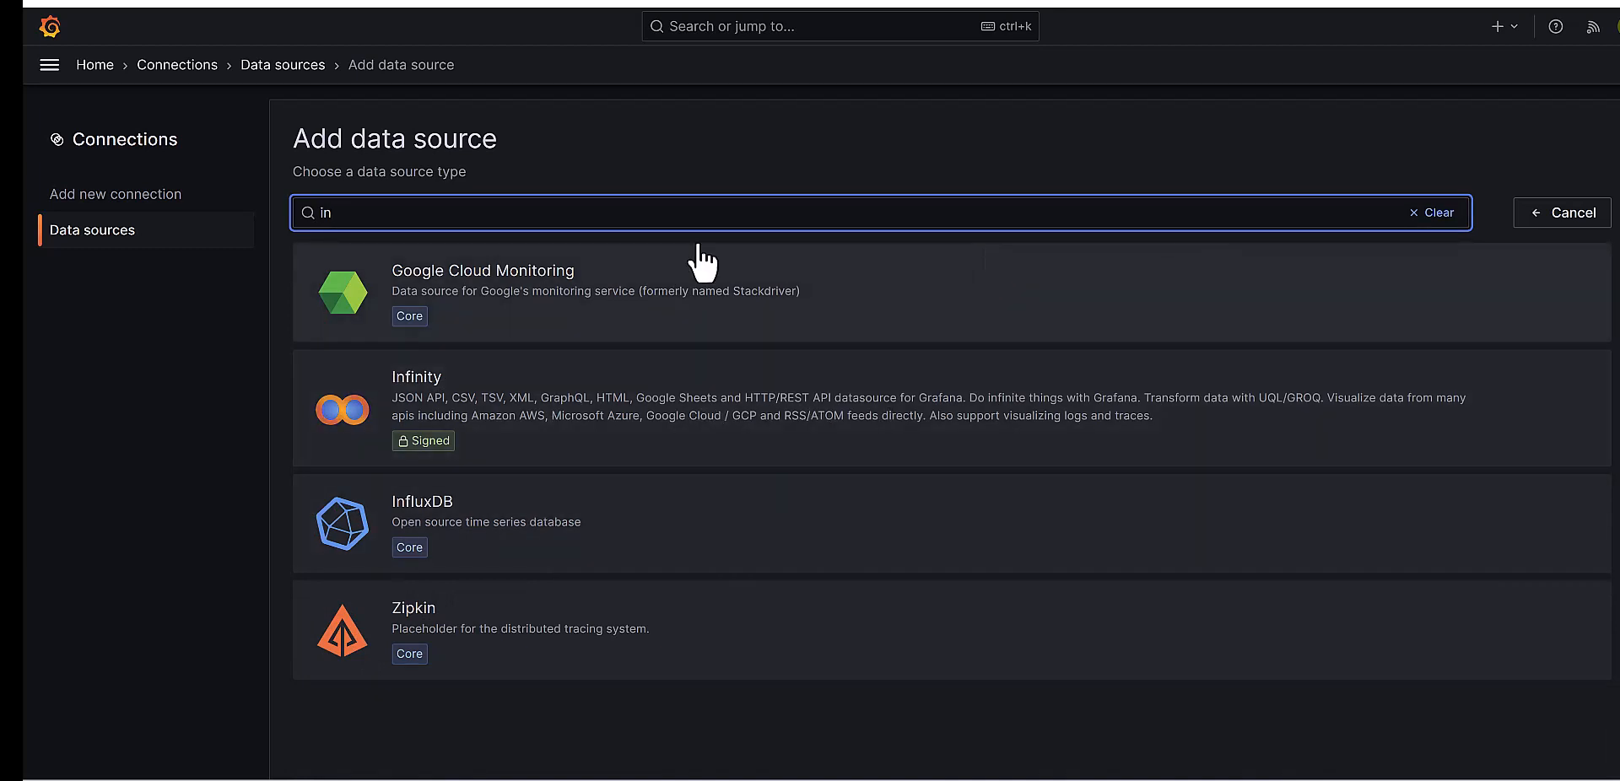
left_click(89, 232)
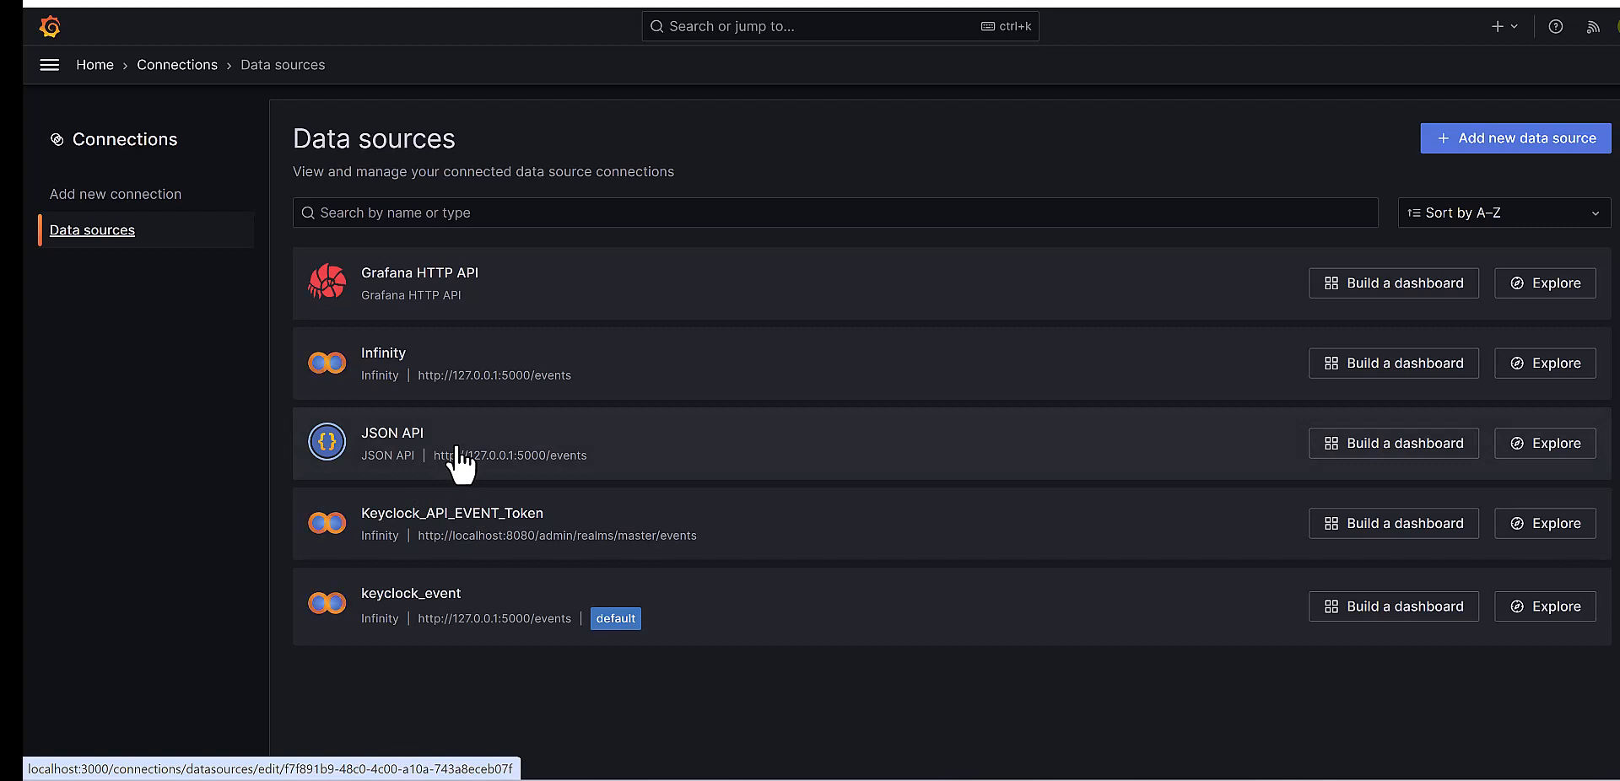
Step: Open the Keyclock_API_EVENT_Token data source and examine its name, OAuth2 authentication details, client ID and allowed hosts
left_click(433, 538)
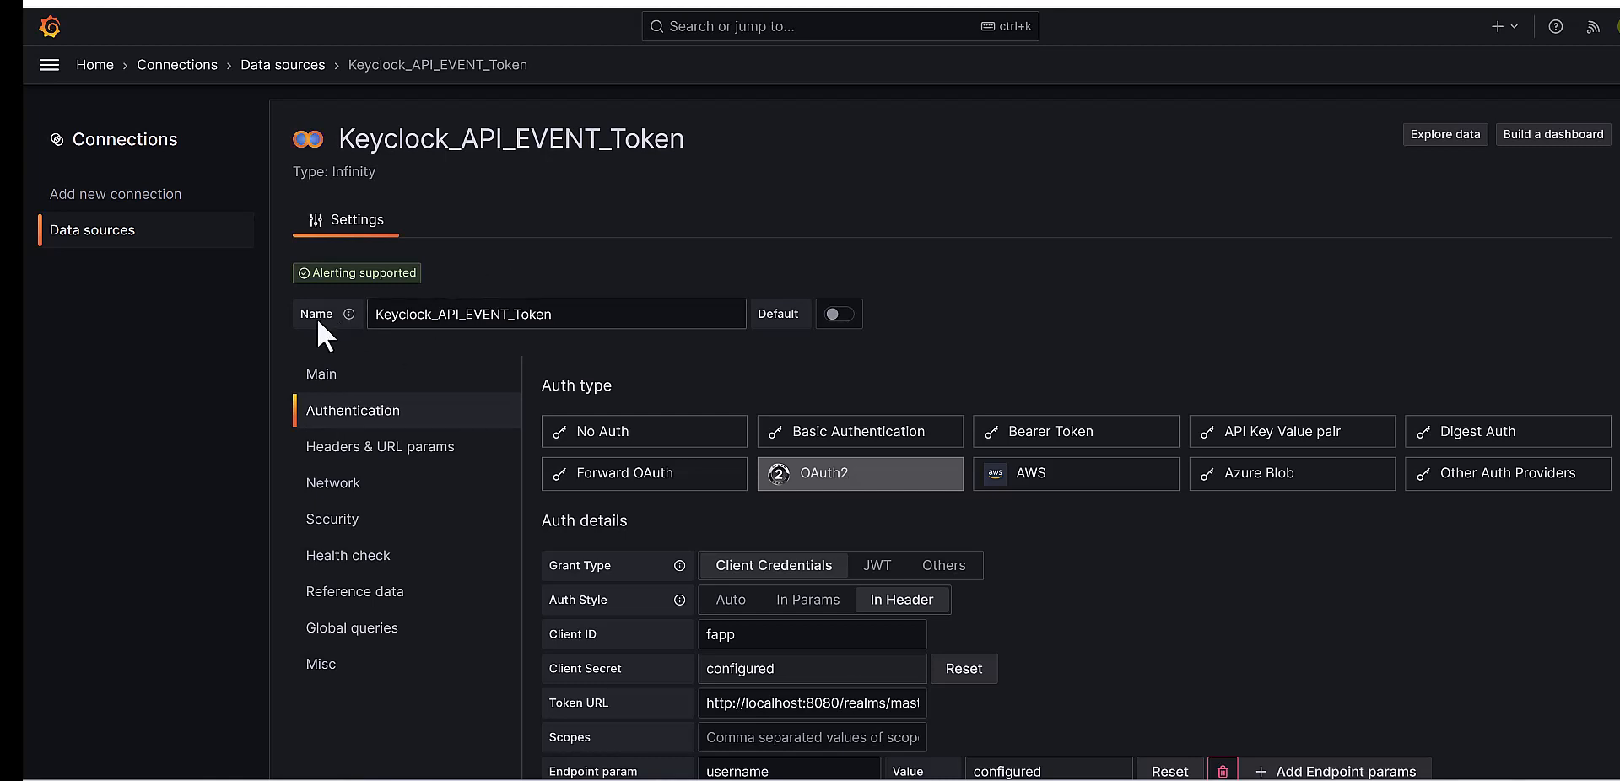
left_click_drag(570, 317, 364, 314)
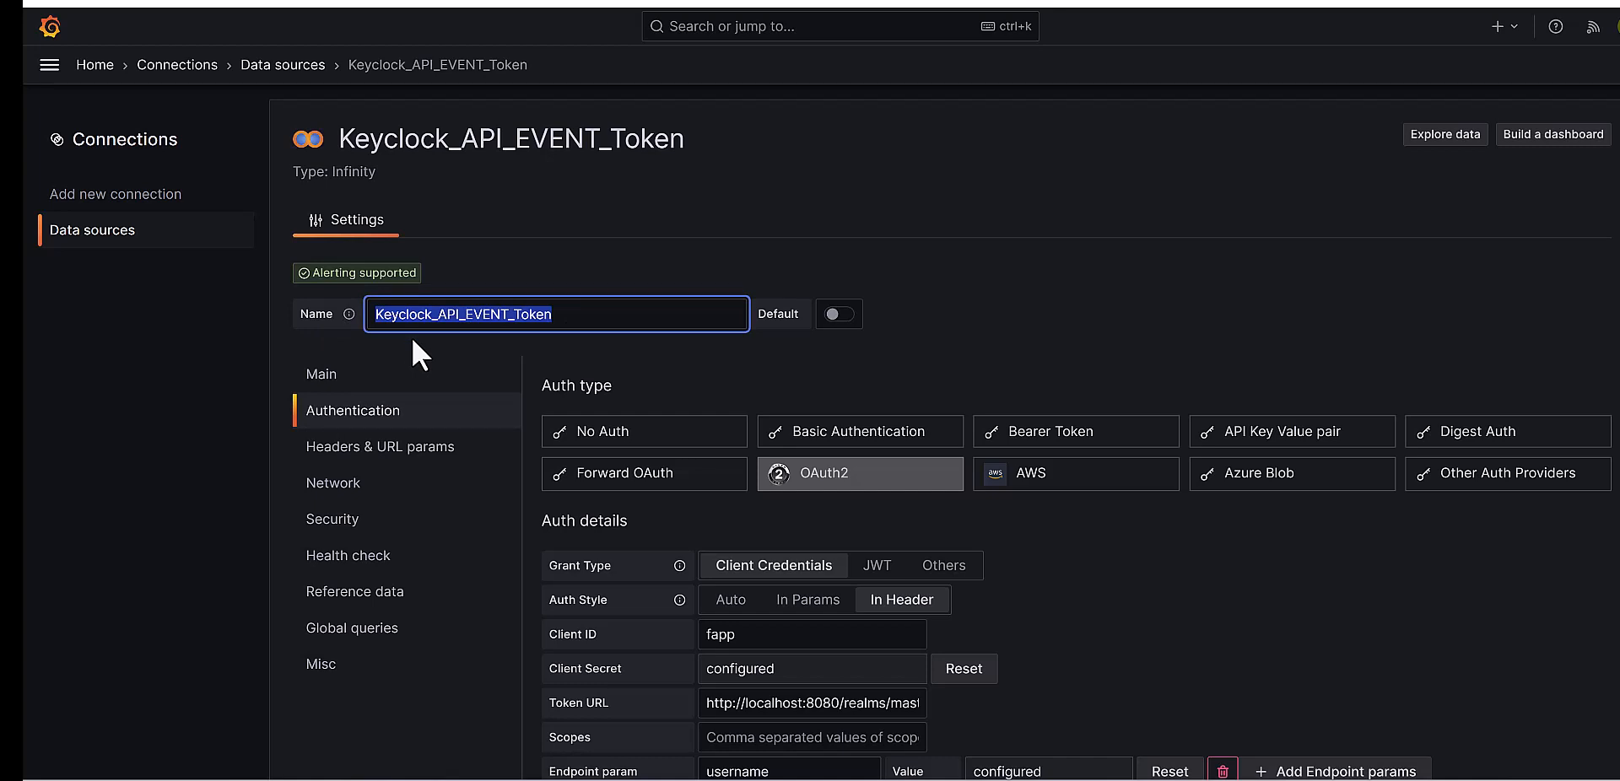
scroll(412, 336, "down", 1)
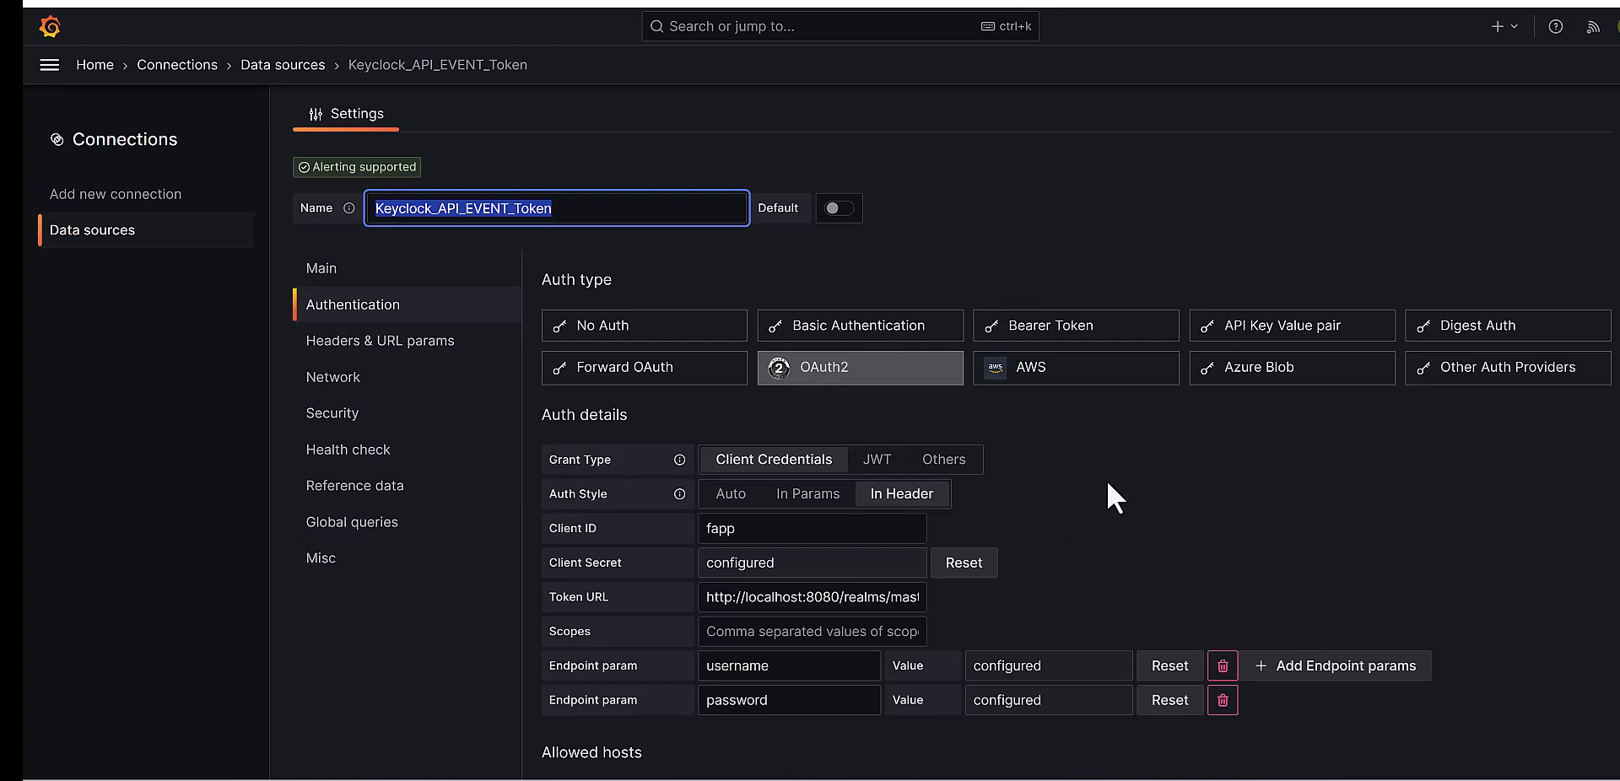
scroll(1113, 465, "down", 2)
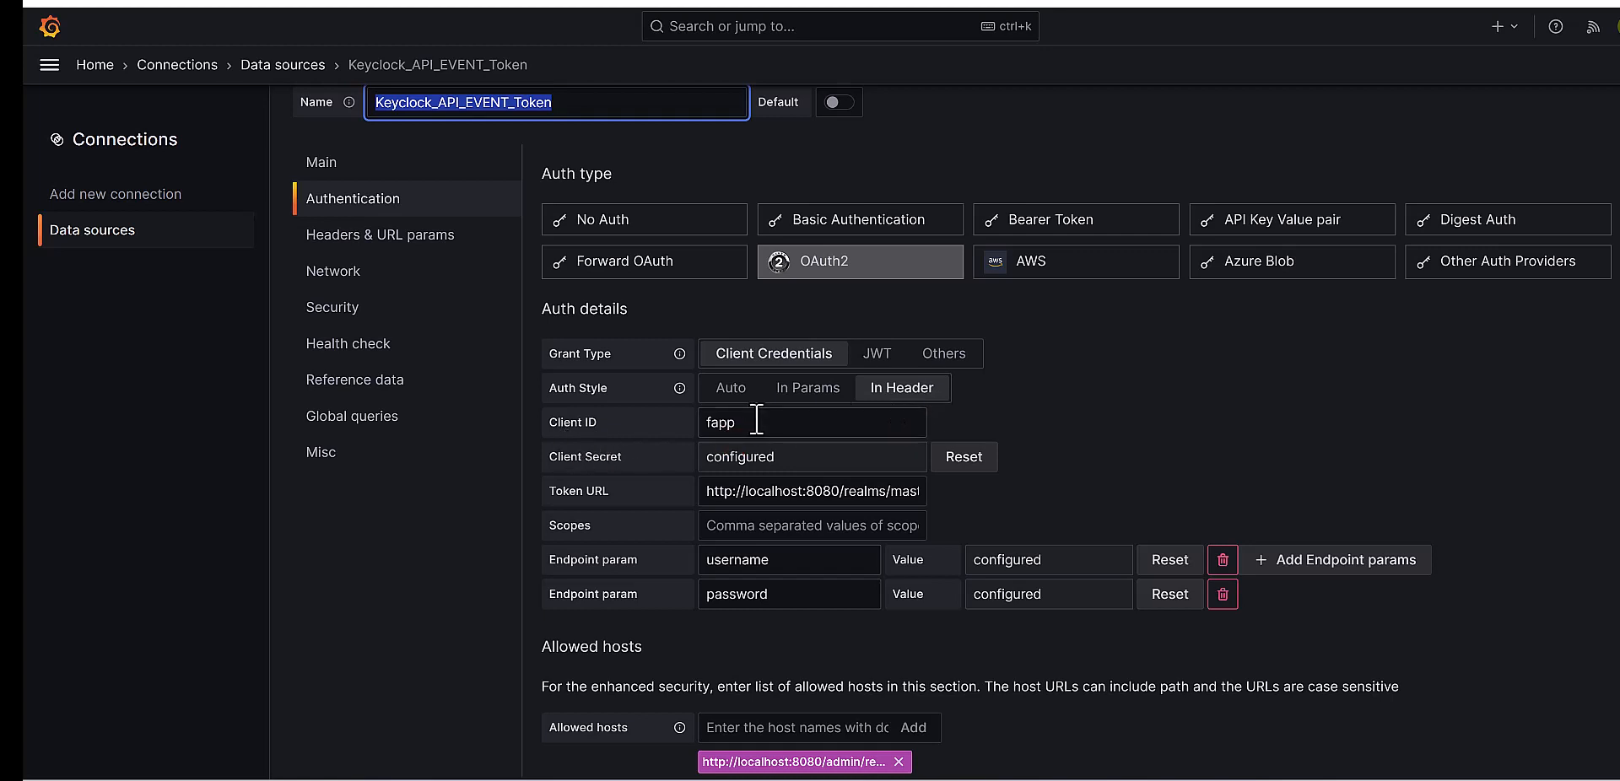
left_click_drag(741, 421, 697, 422)
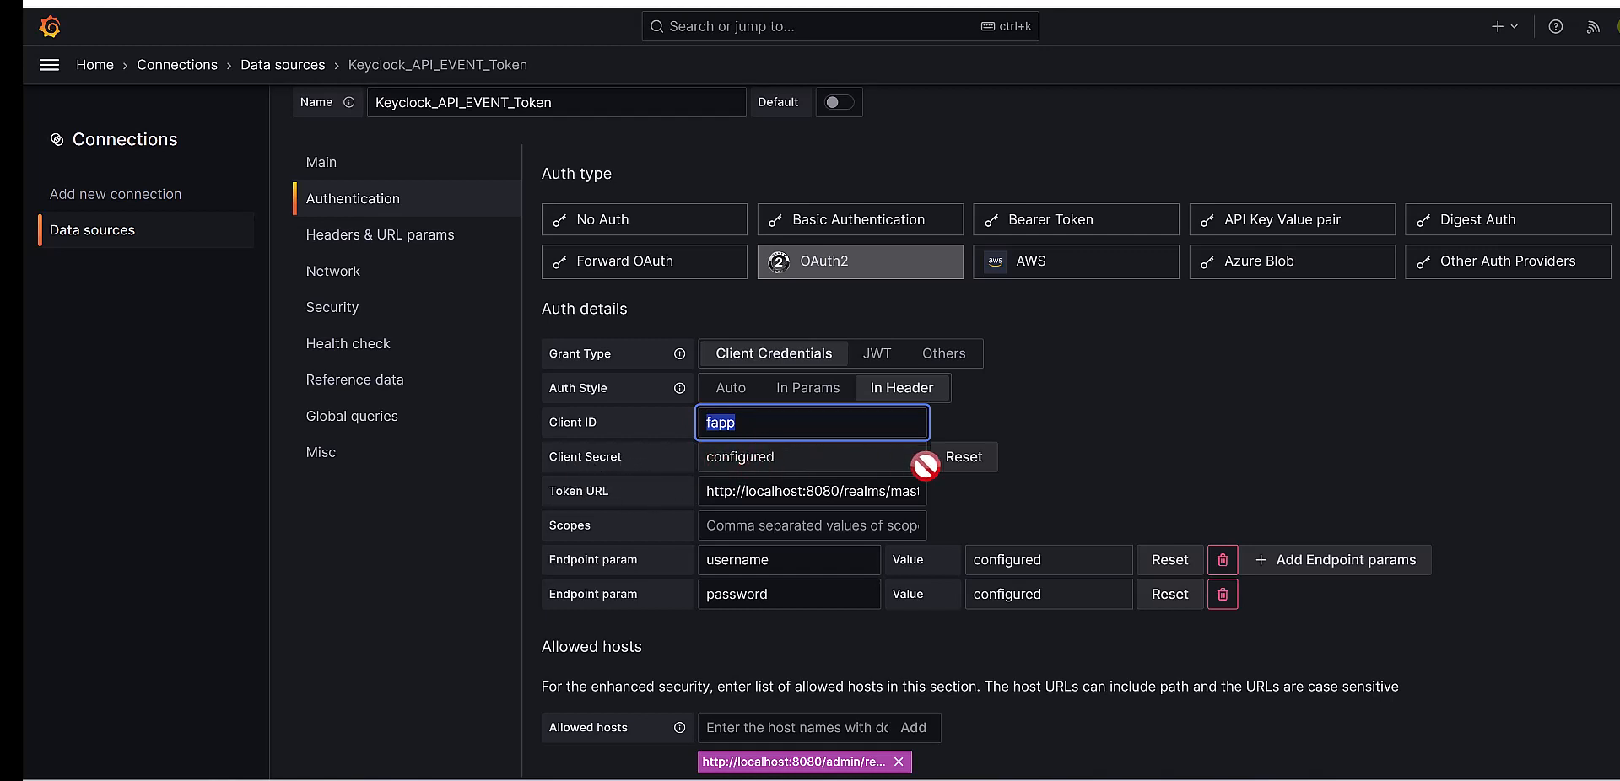
scroll(1118, 448, "down", 1)
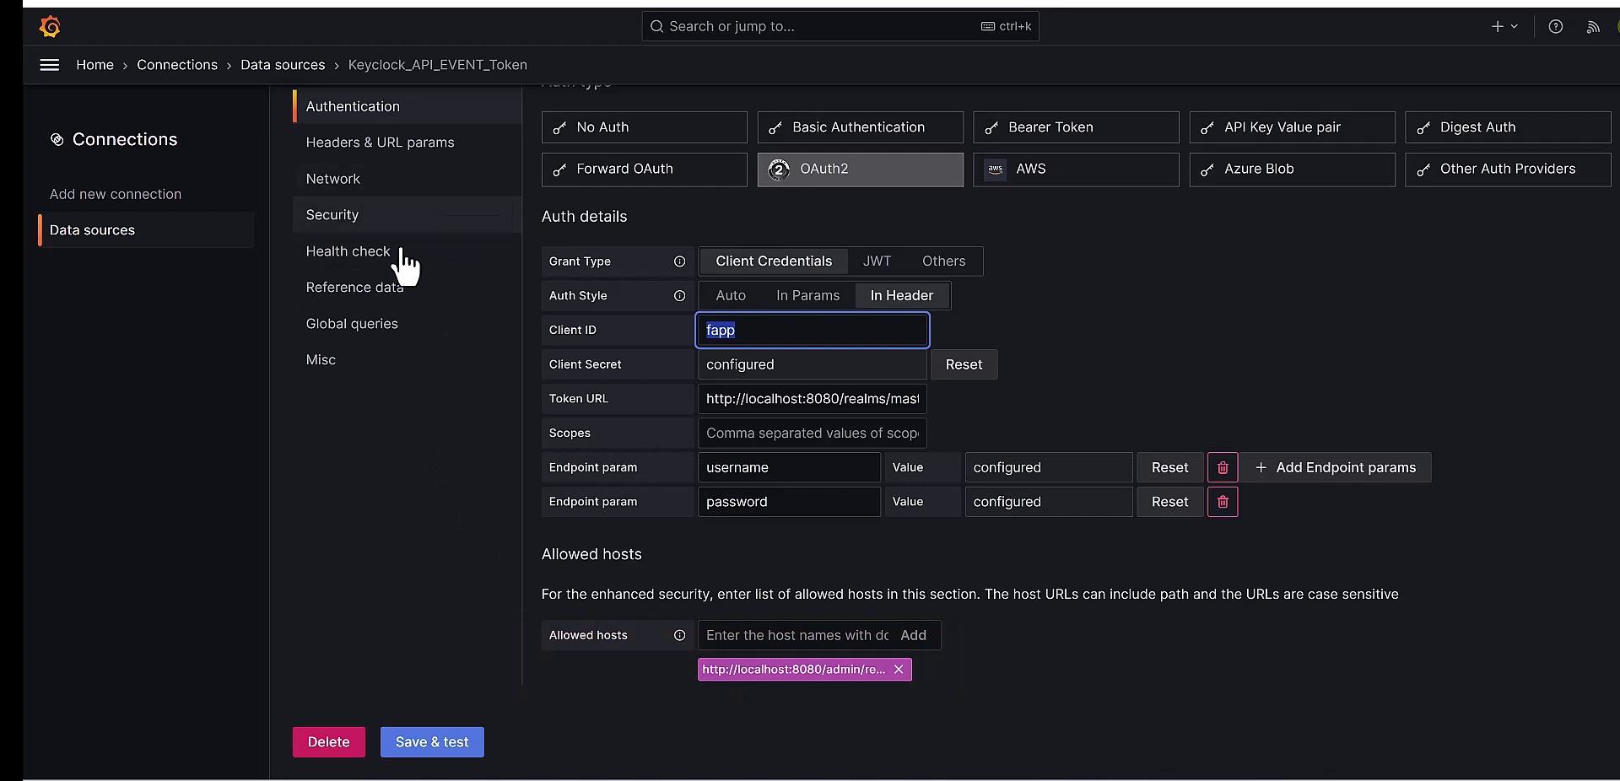
Step: Examine the complete base URL in the miscellaneous settings of the Keyclock_API_EVENT_Token data source
left_click(327, 363)
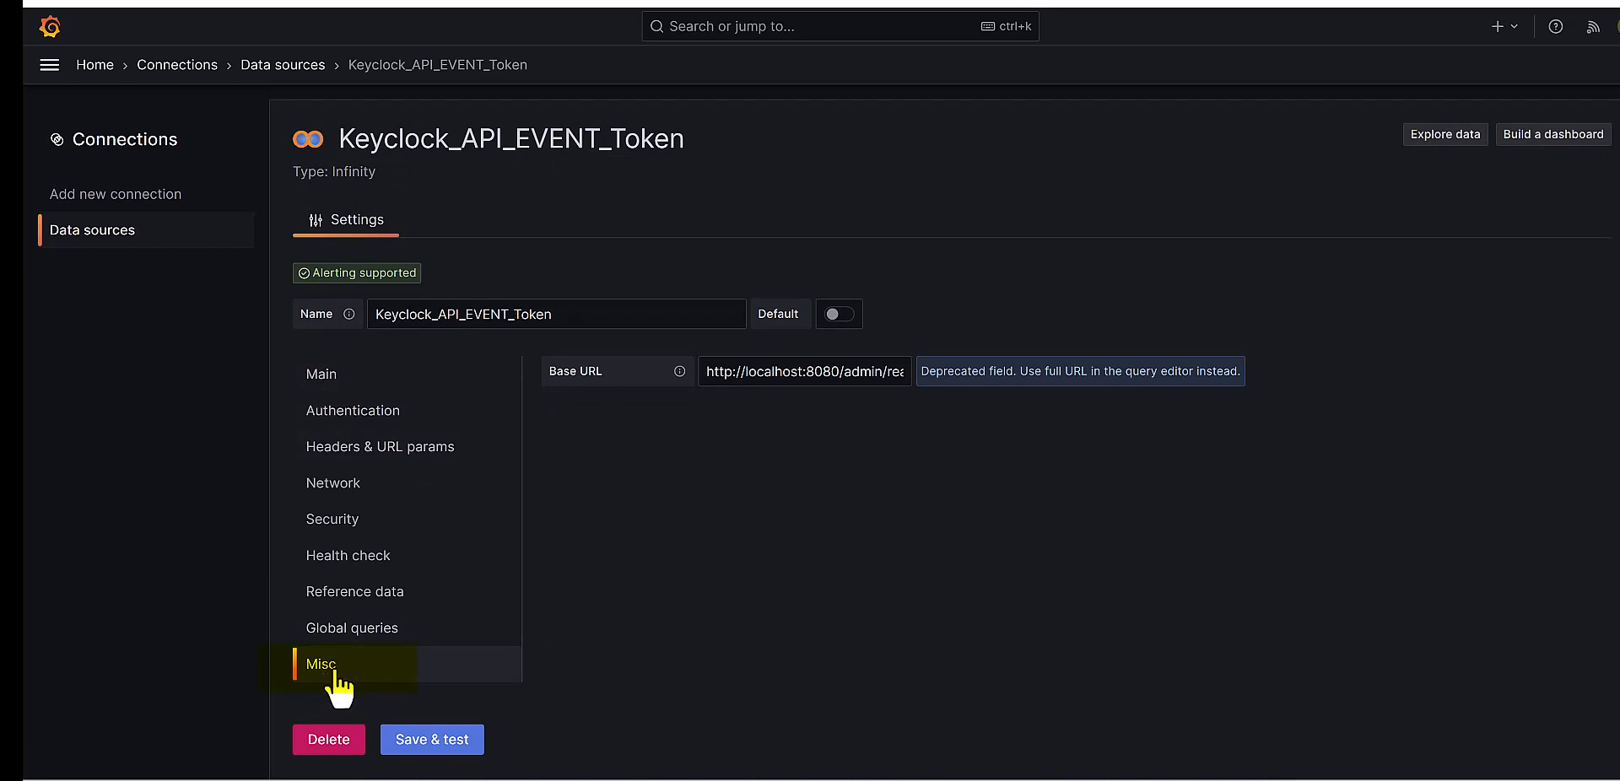
left_click(795, 372)
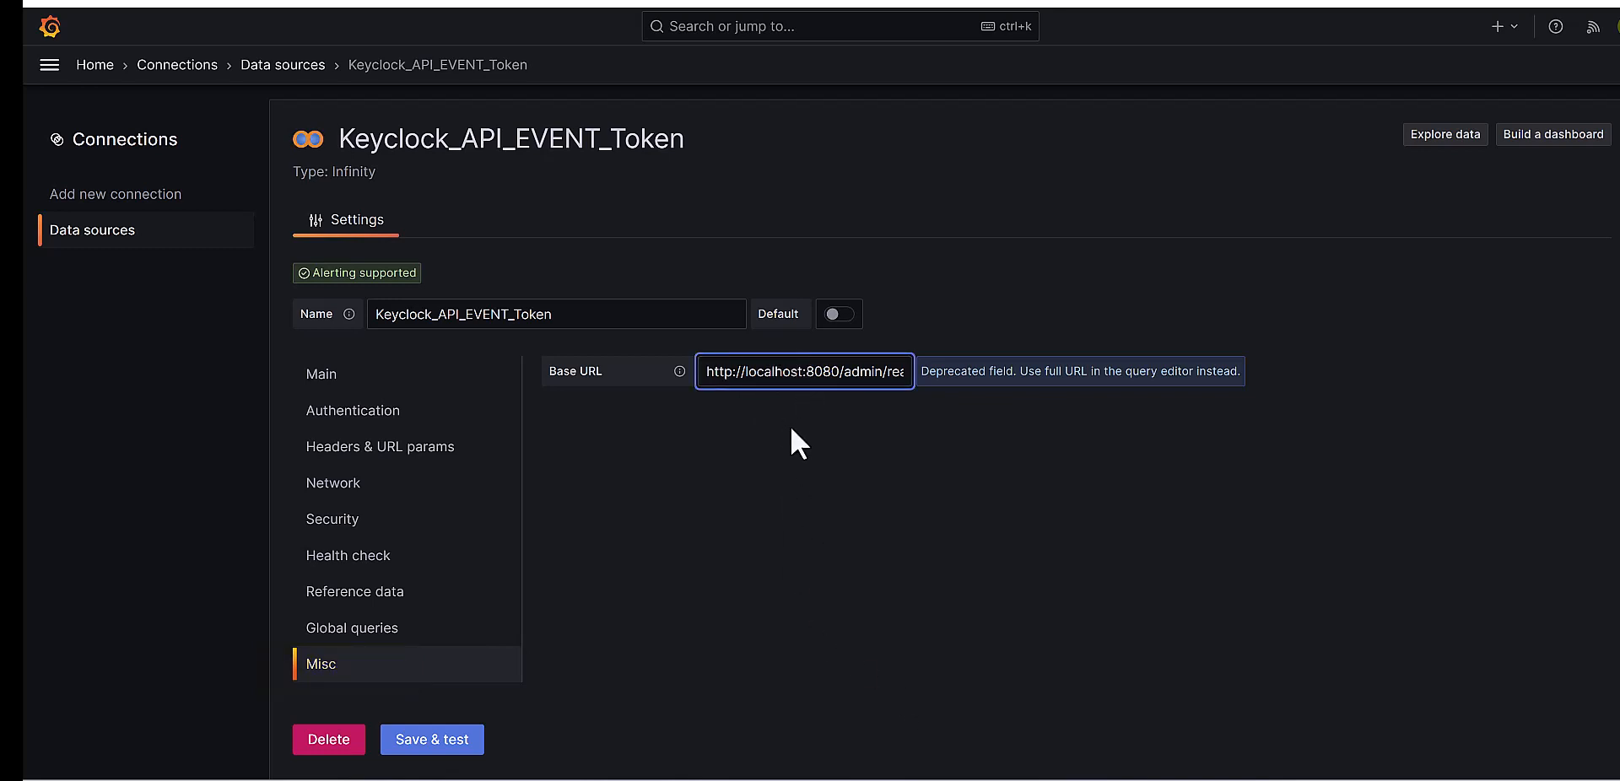
key("Right")
key("Right")
key("Right")
key("Right")
key("Right")
key("Right")
key("Right")
key("Right")
key("Right")
key("Right")
key("Right")
key("Right")
key("Right")
key("Right")
key("Right")
key("Right")
key("Right")
key("Right")
key("Right")
key("Right")
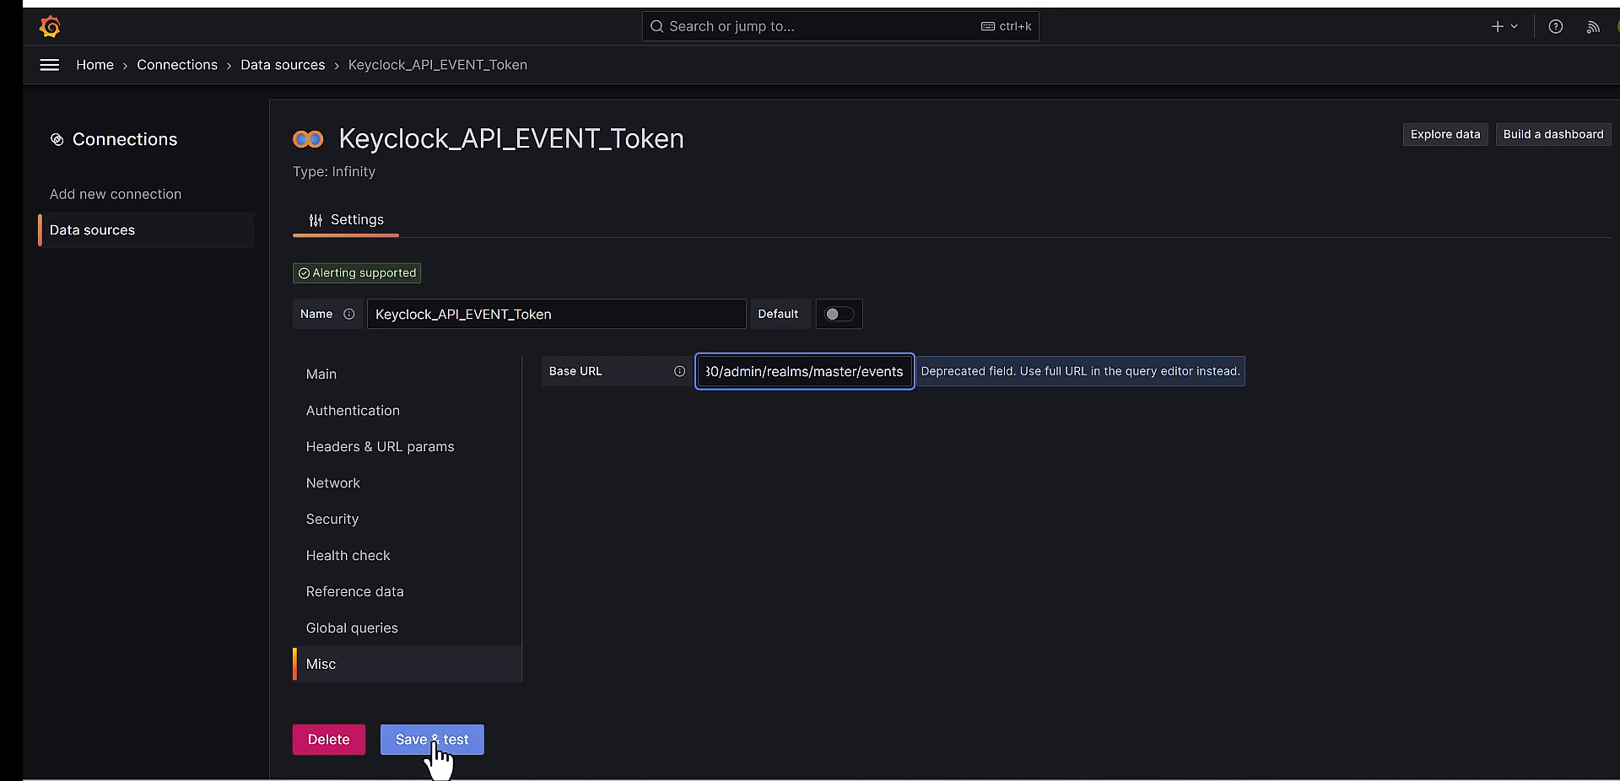
Step: Save and test the data source from its health check settings, and open it in the Explore view
left_click(375, 558)
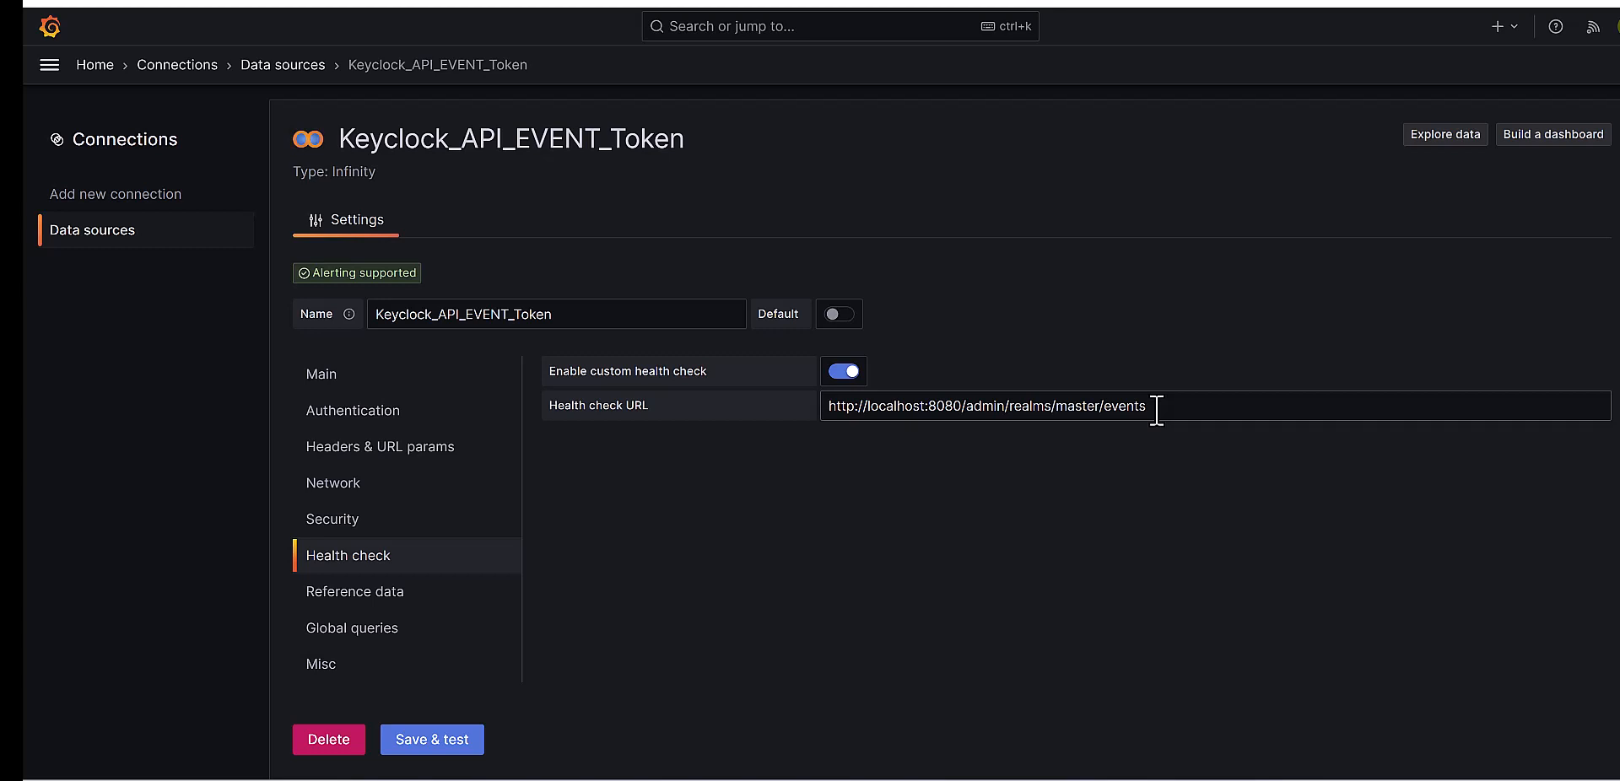
left_click(433, 740)
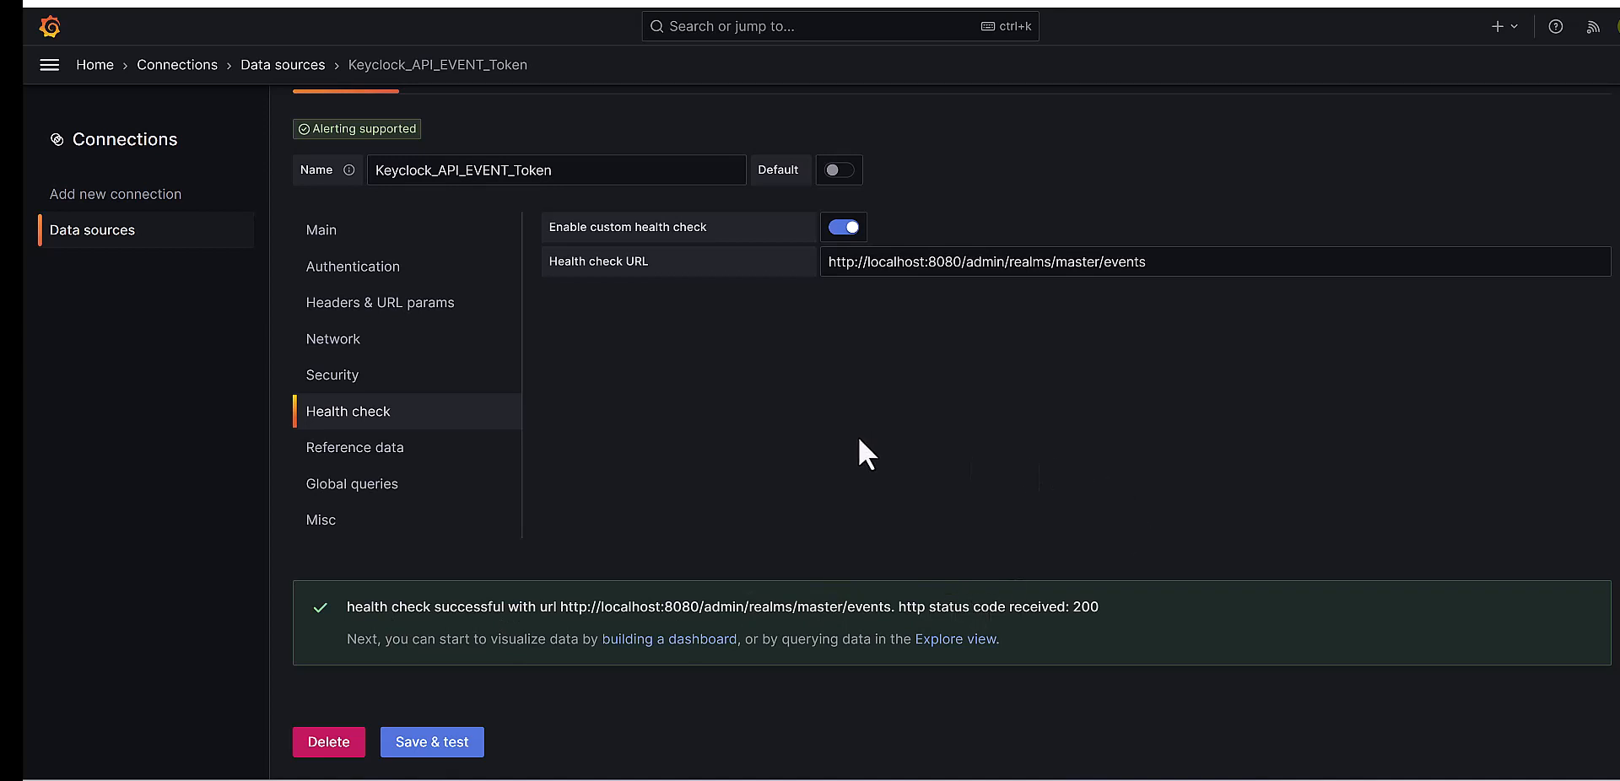
left_click(949, 640)
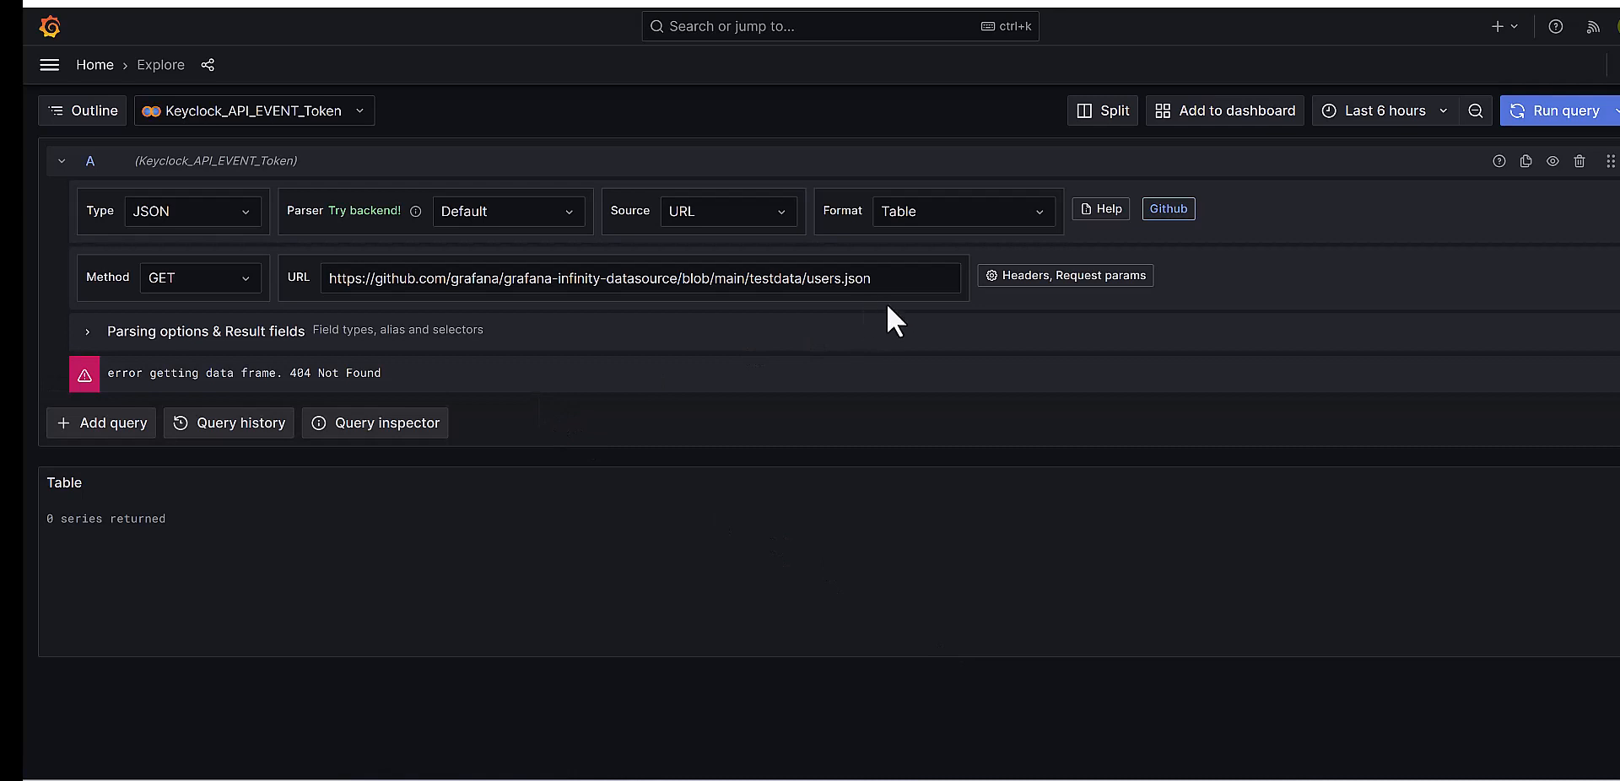
left_click_drag(879, 278, 312, 276)
left_click(317, 277)
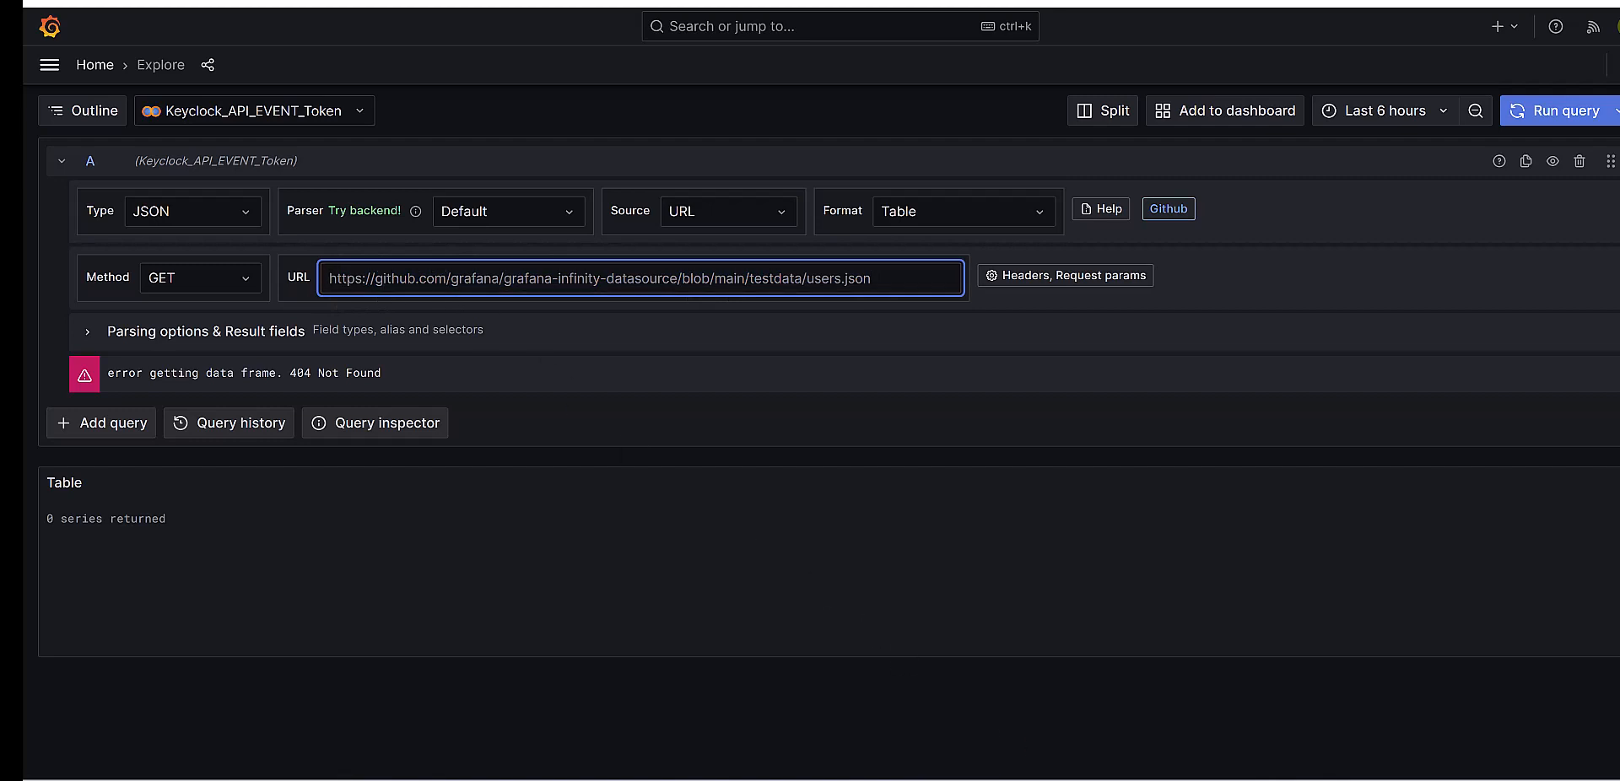
left_click(907, 780)
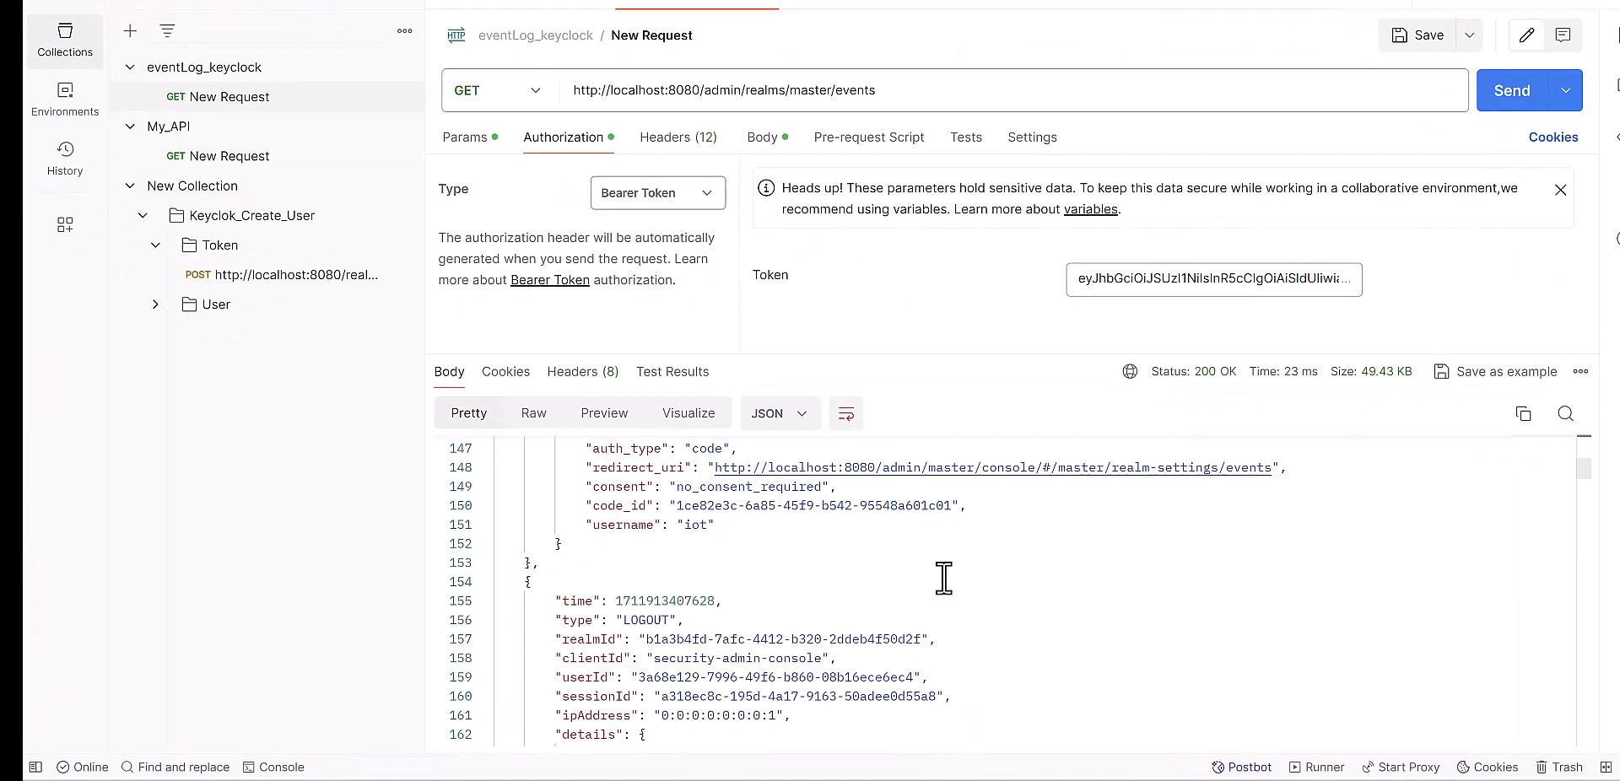
left_click_drag(881, 90, 556, 91)
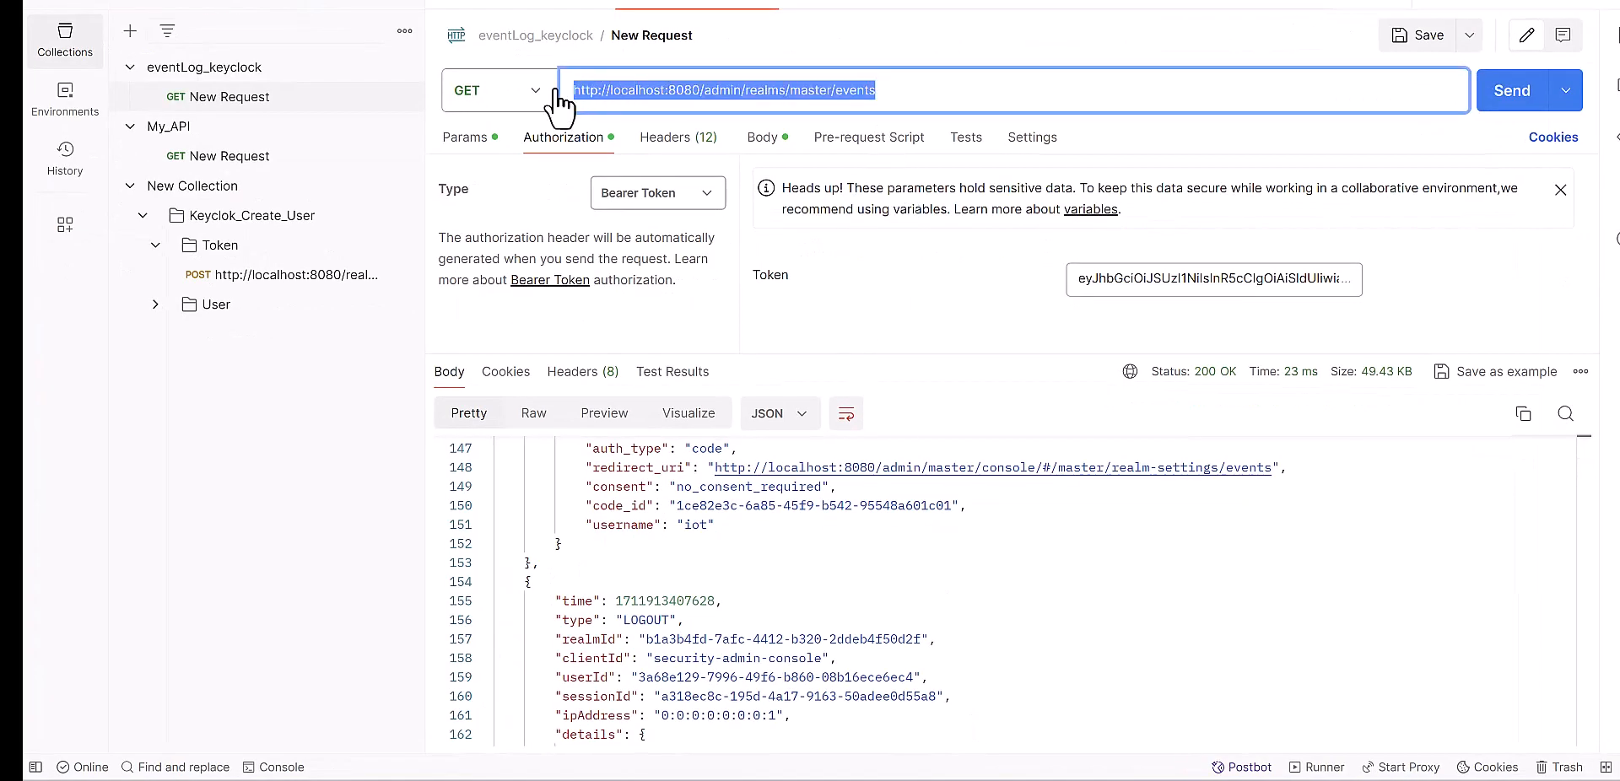
left_click(907, 779)
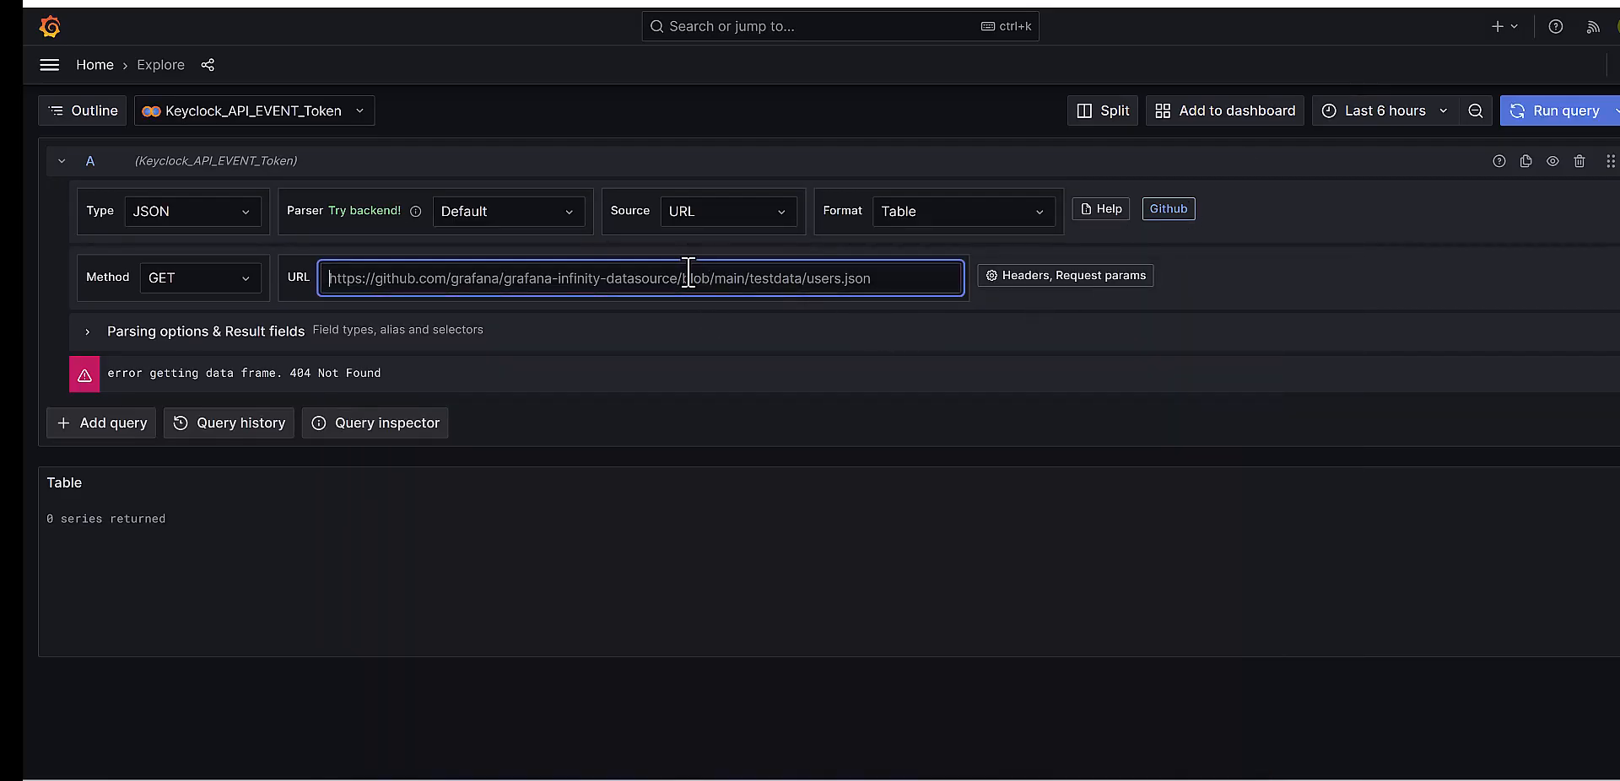
type("http://localhost:8080/admin/realms/master/events")
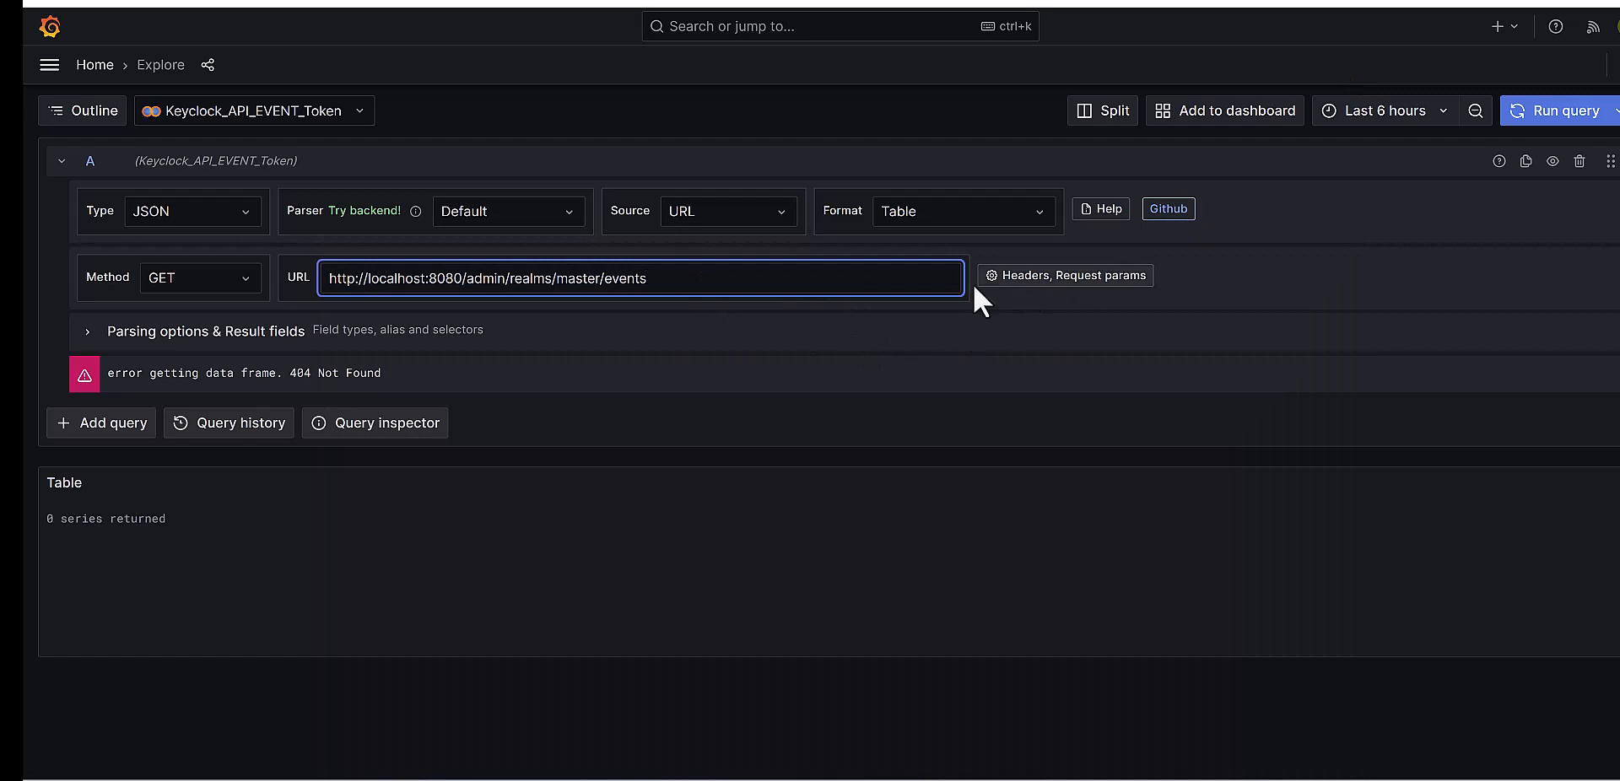
Step: Expand the query's URL and parsing options and add a result column with the selector type and the title Type
left_click(1059, 278)
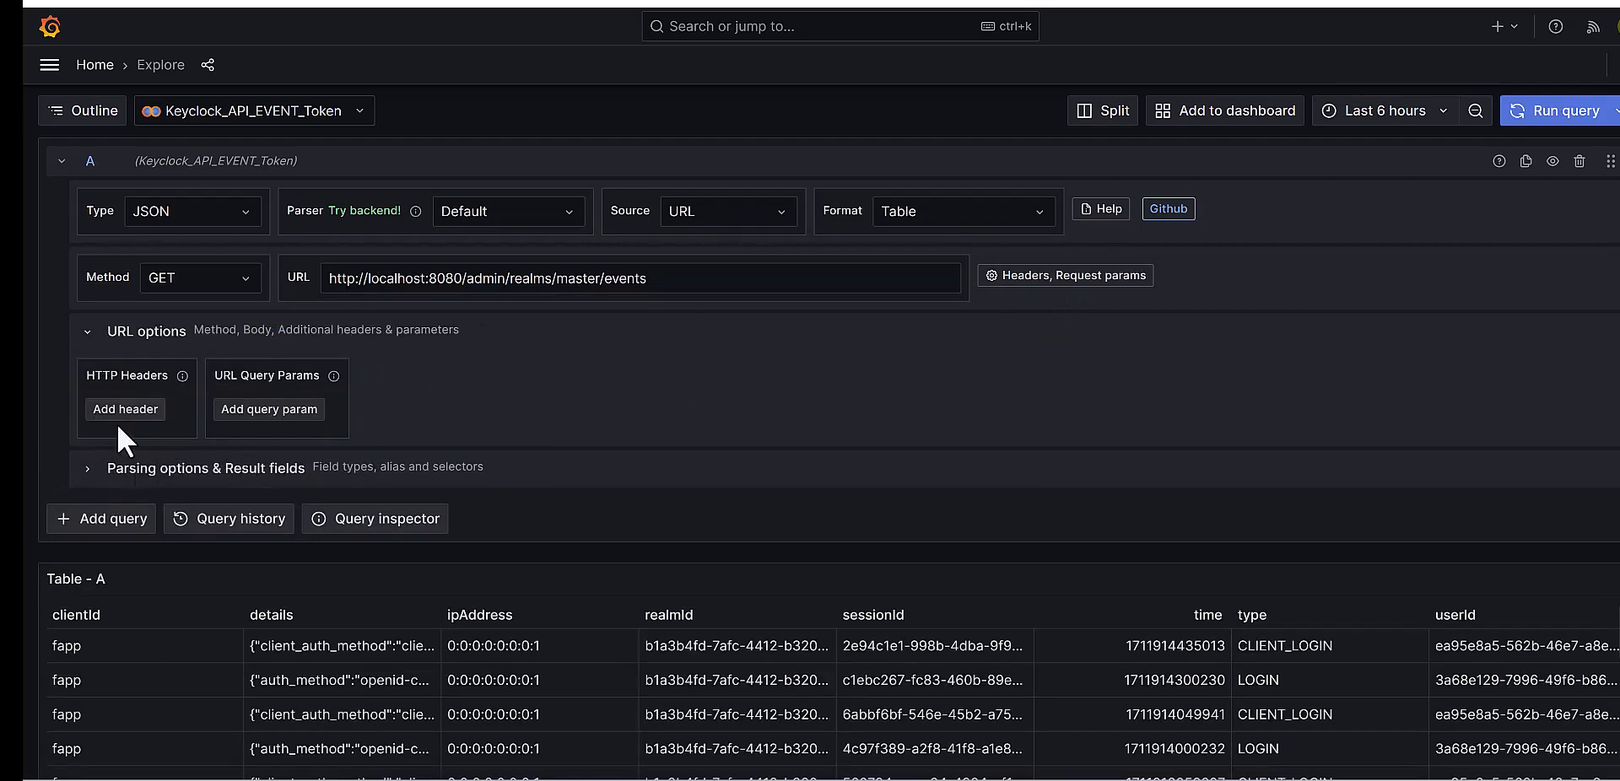
left_click(87, 469)
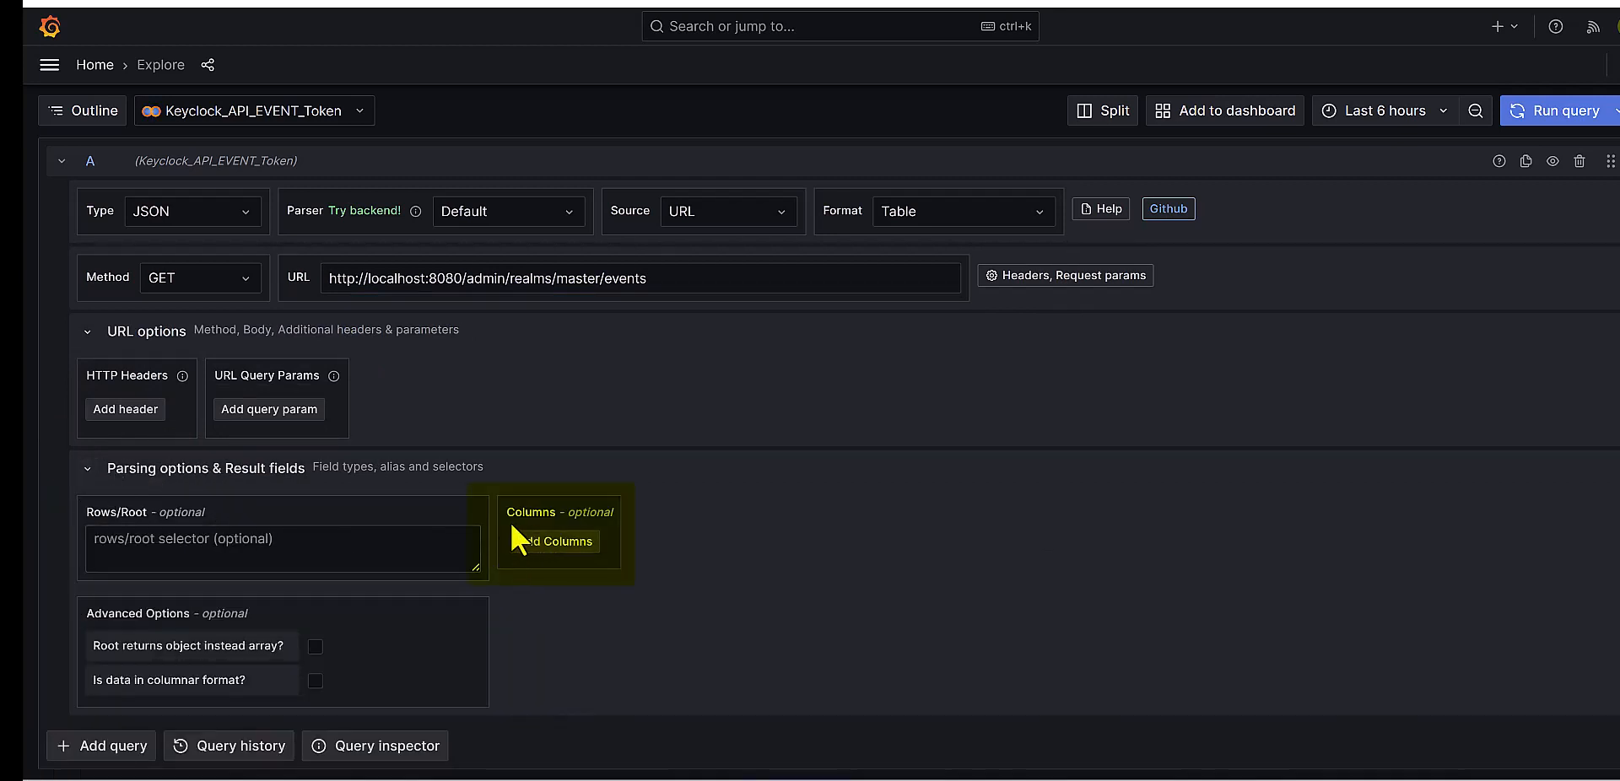
scroll(597, 535, "down", 2)
left_click(544, 440)
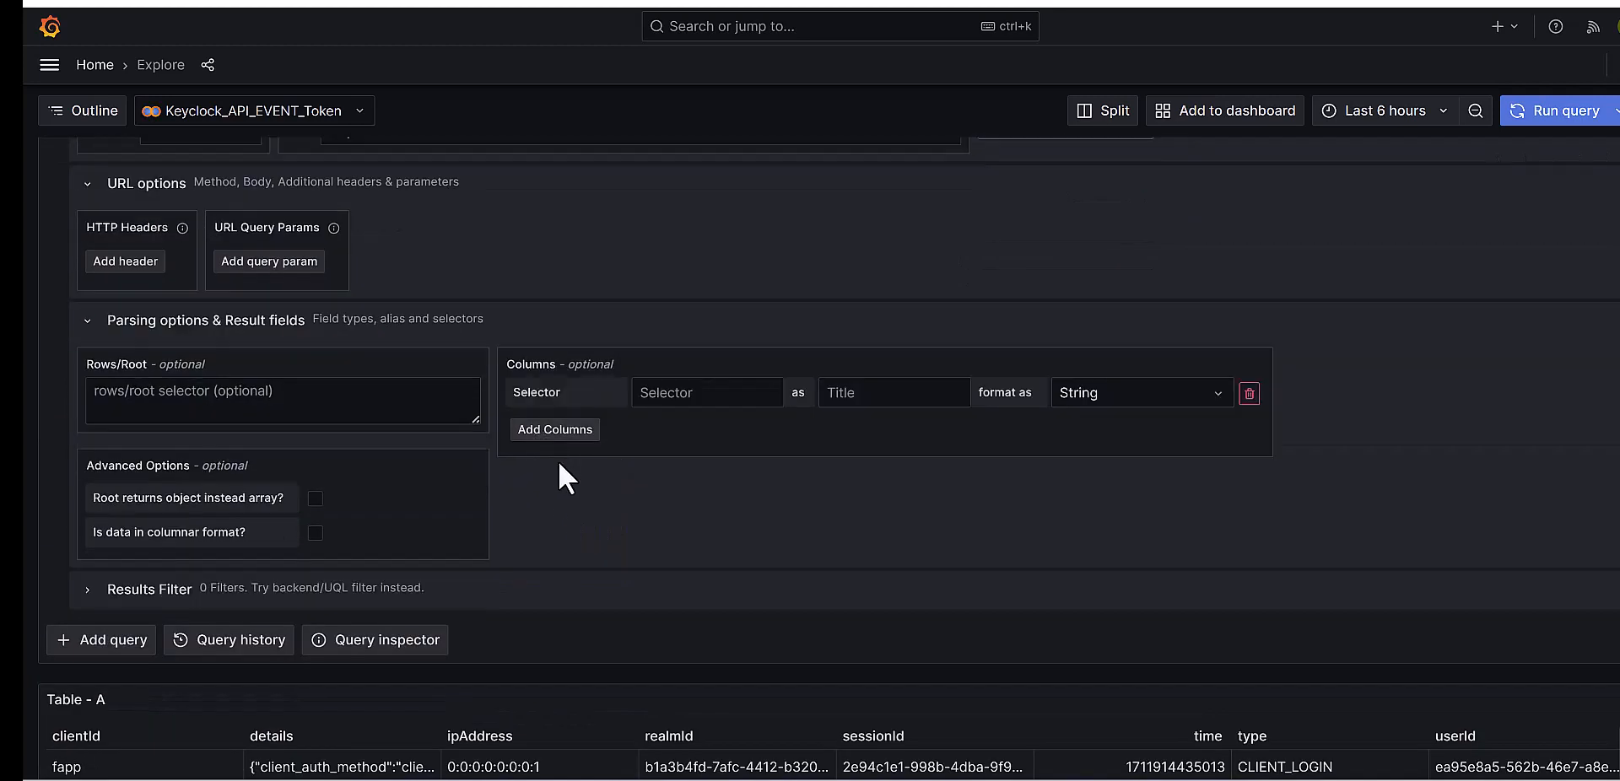
left_click(673, 397)
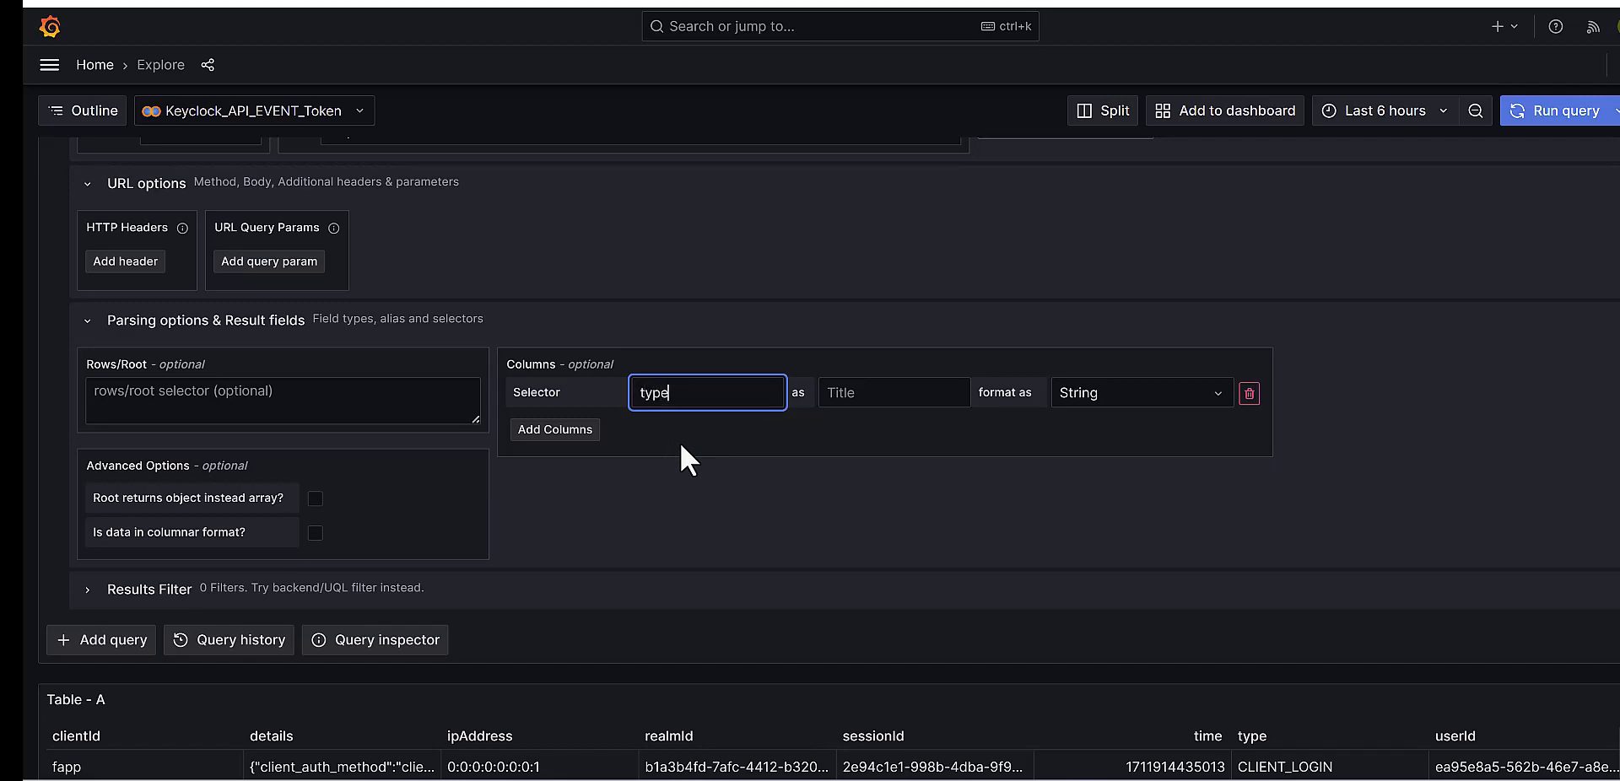
scroll(680, 440, "down", 4)
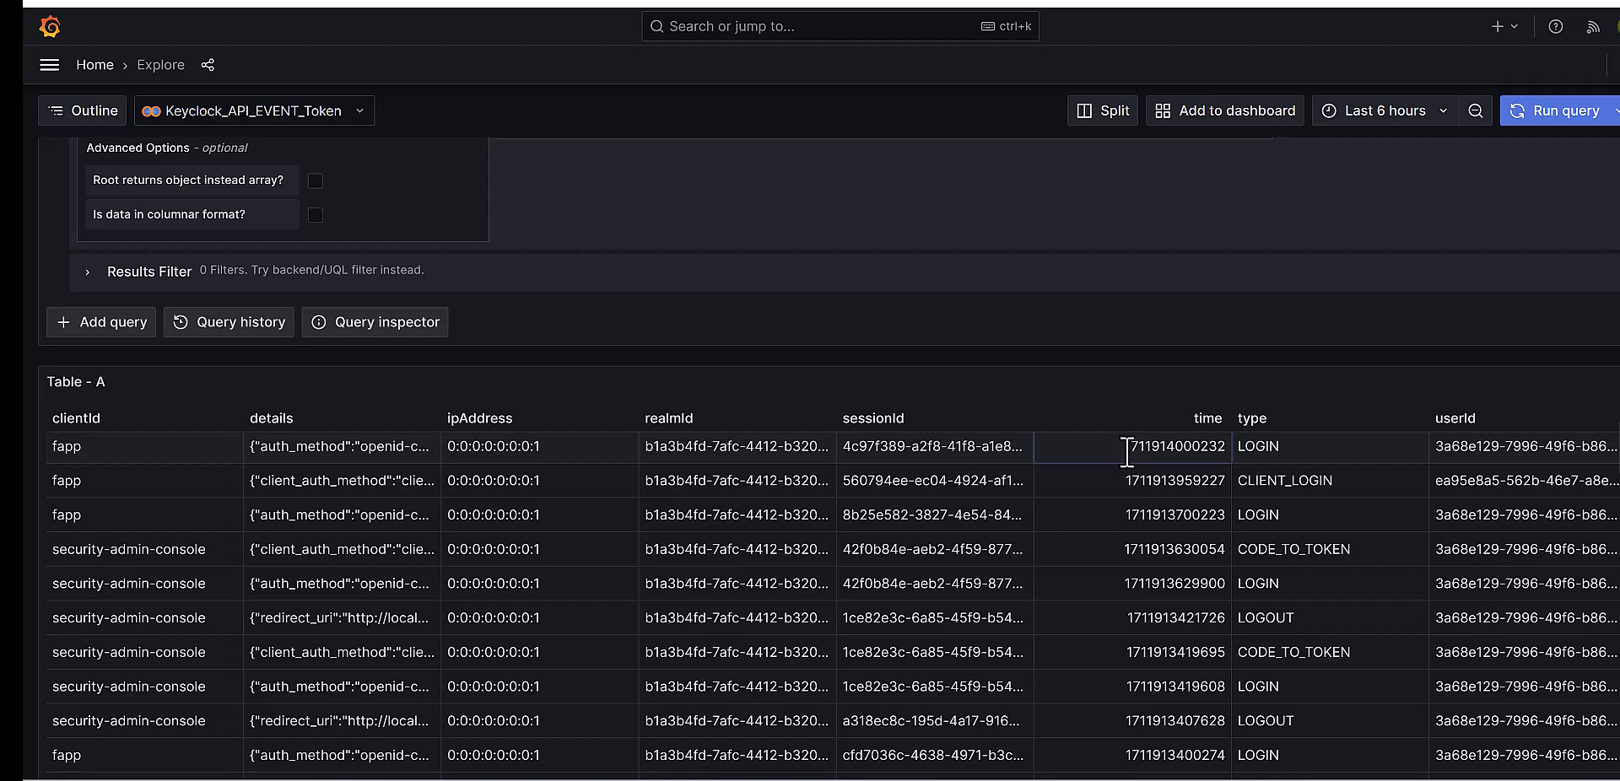
left_click_drag(1225, 448, 1048, 403)
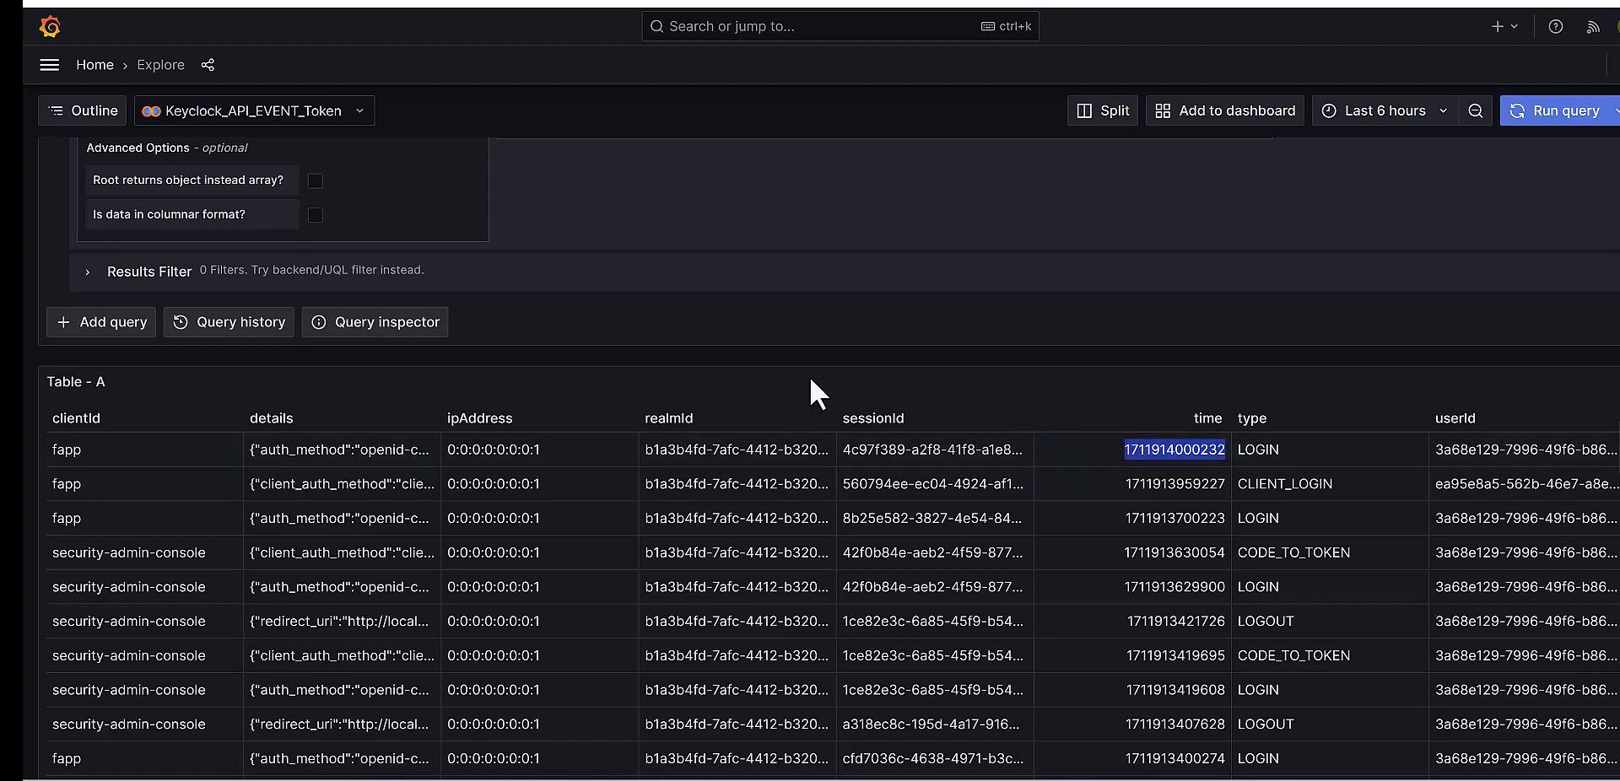
scroll(681, 339, "up", 4)
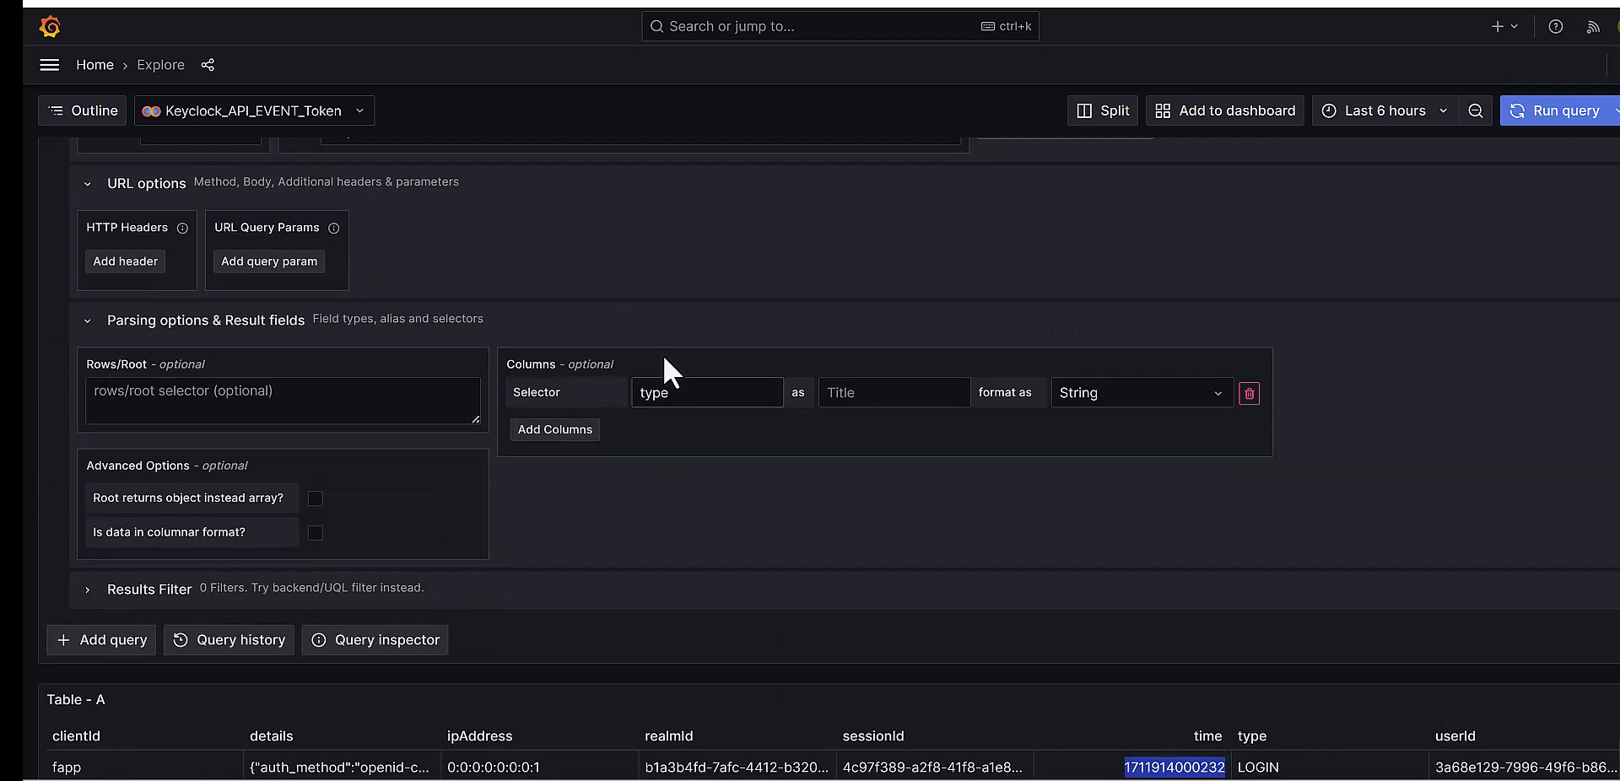
left_click(849, 392)
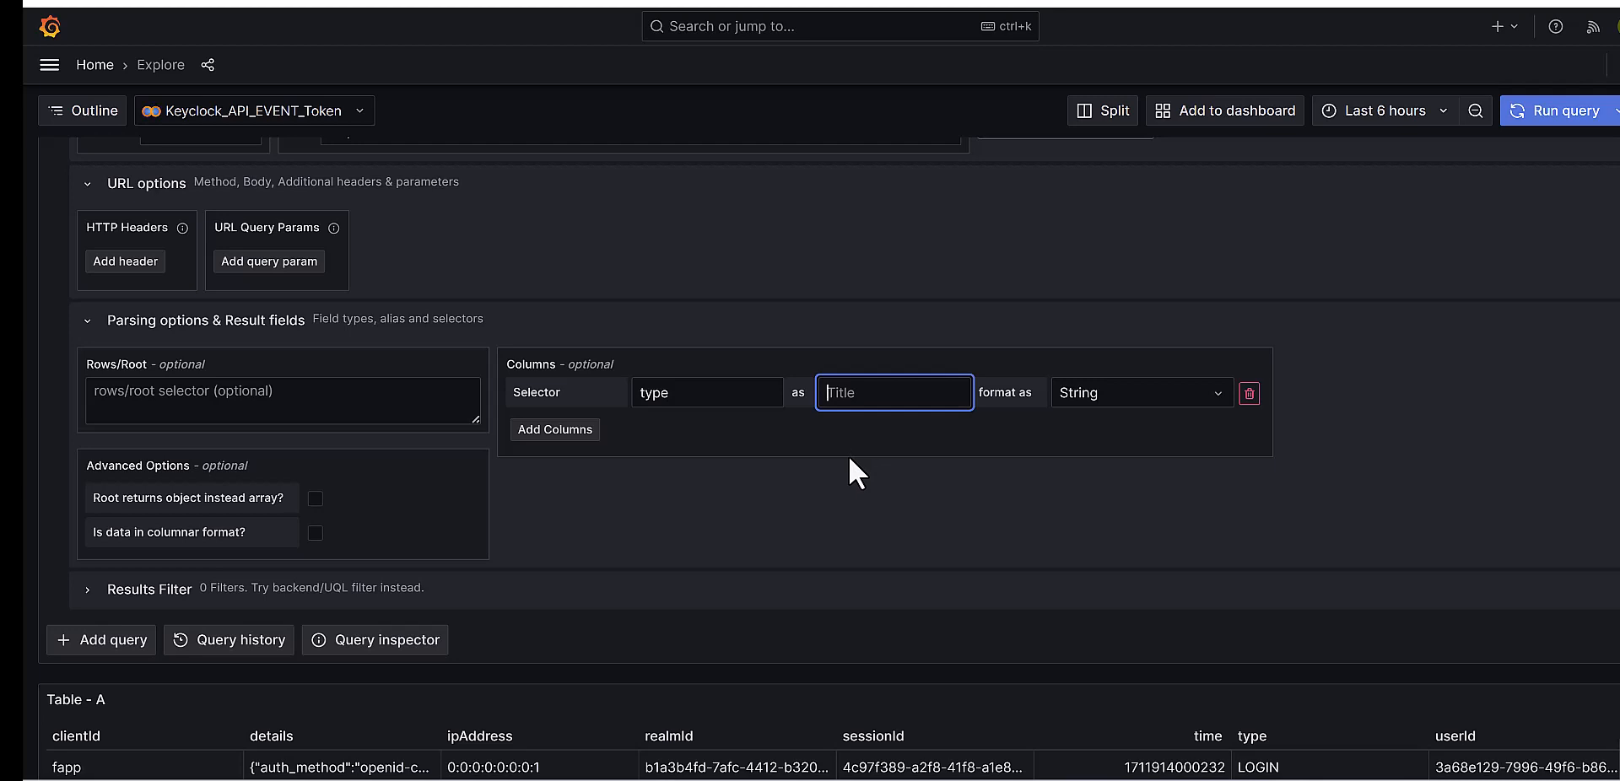
type("Type")
Step: Add a second result column with the selector time and the title Date and Time
left_click(567, 432)
left_click(686, 432)
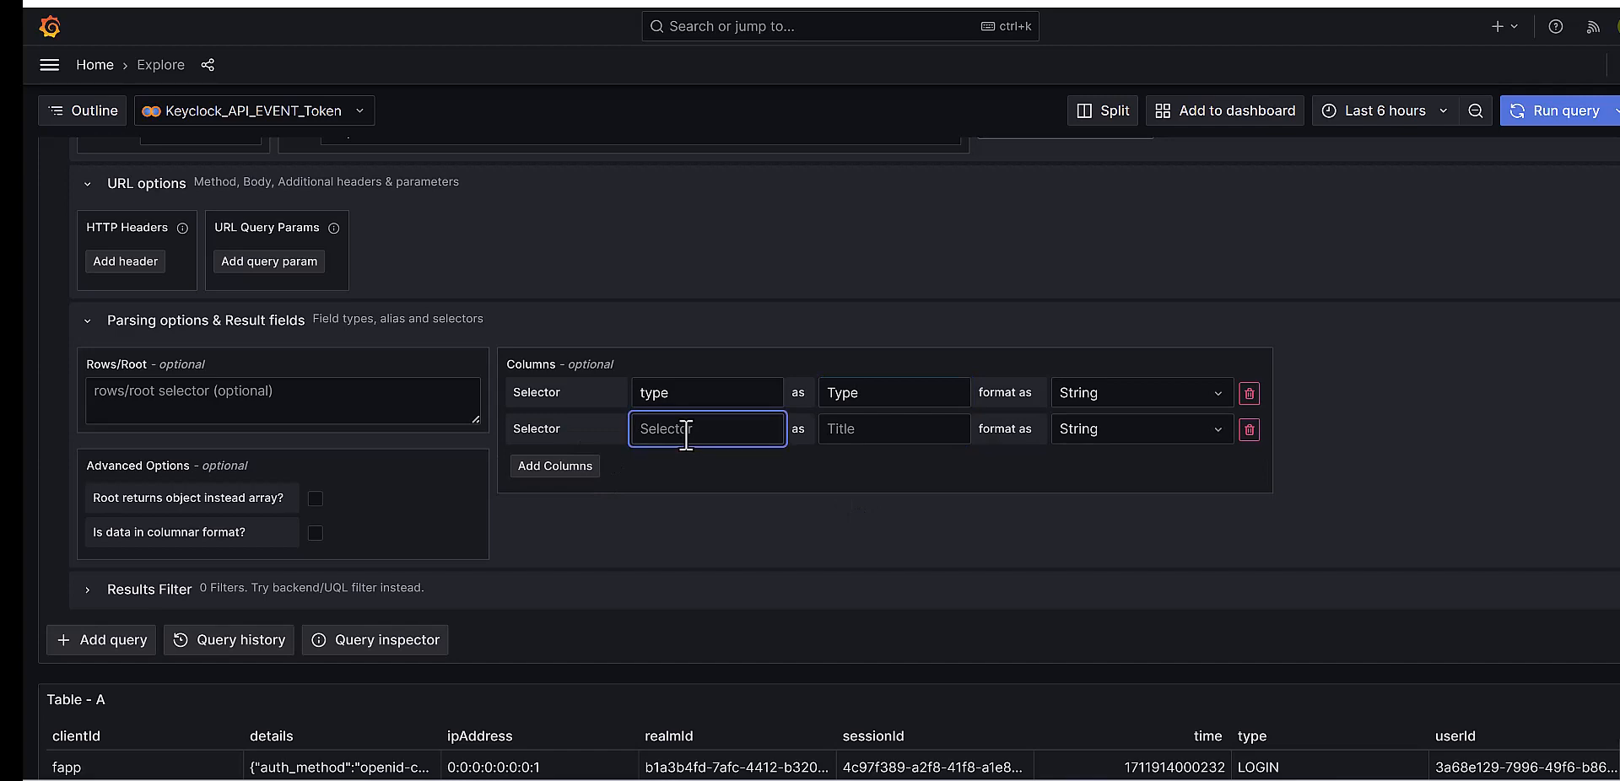
type("time")
scroll(591, 560, "down", 4)
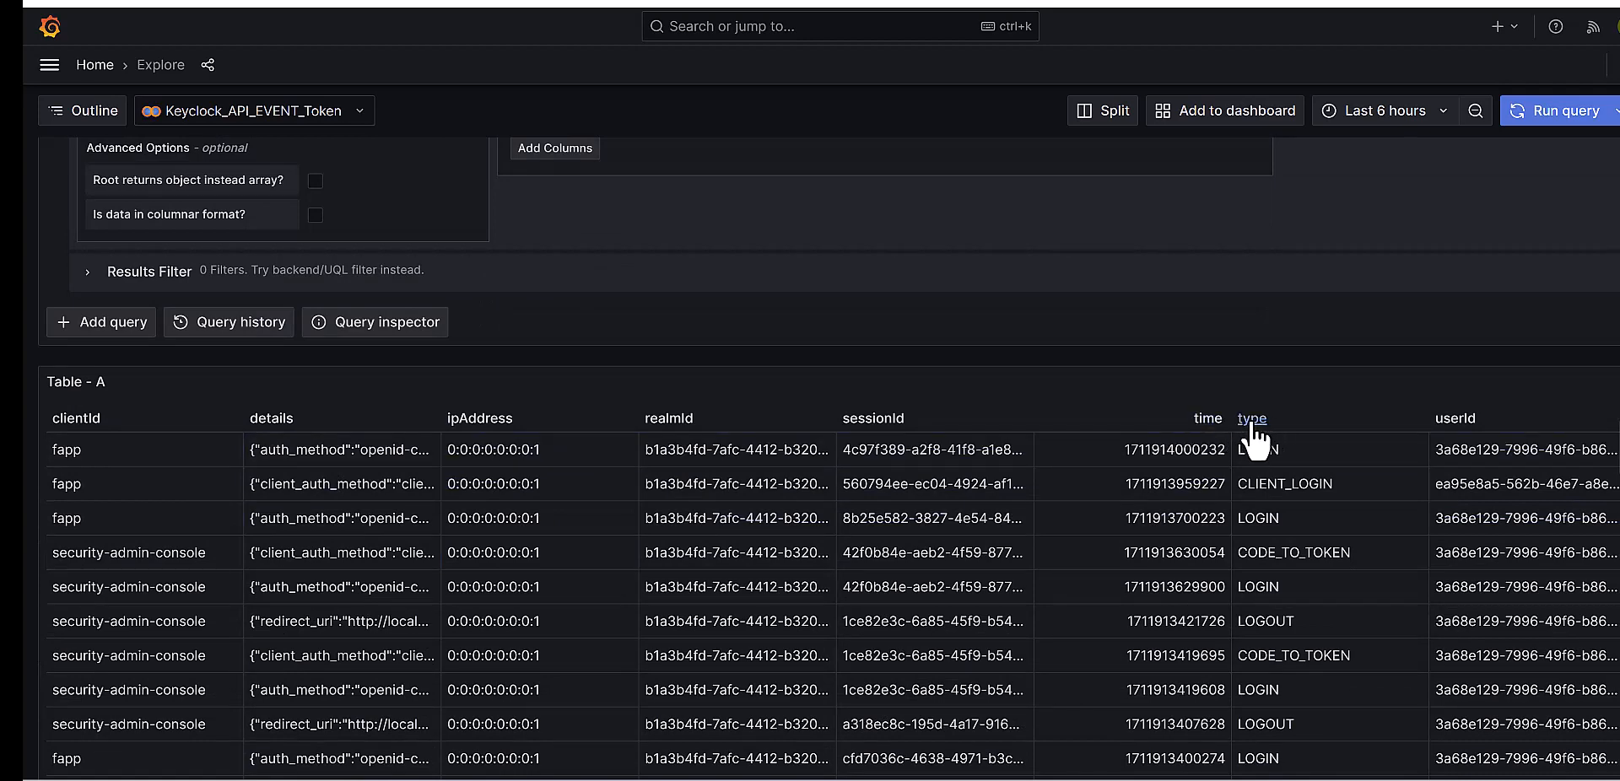
scroll(781, 429, "up", 8)
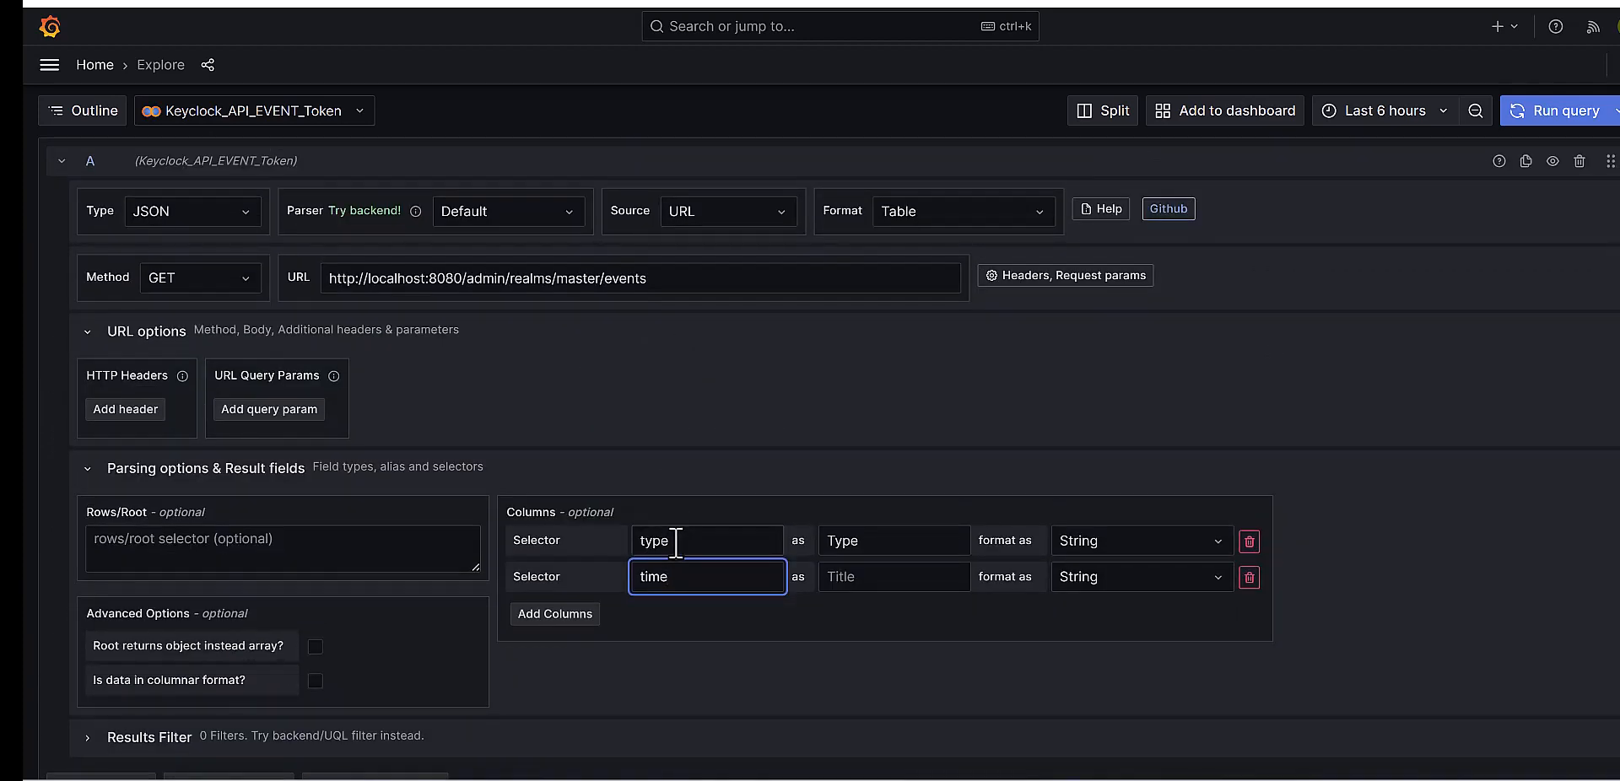
left_click(658, 541)
double_click(658, 540)
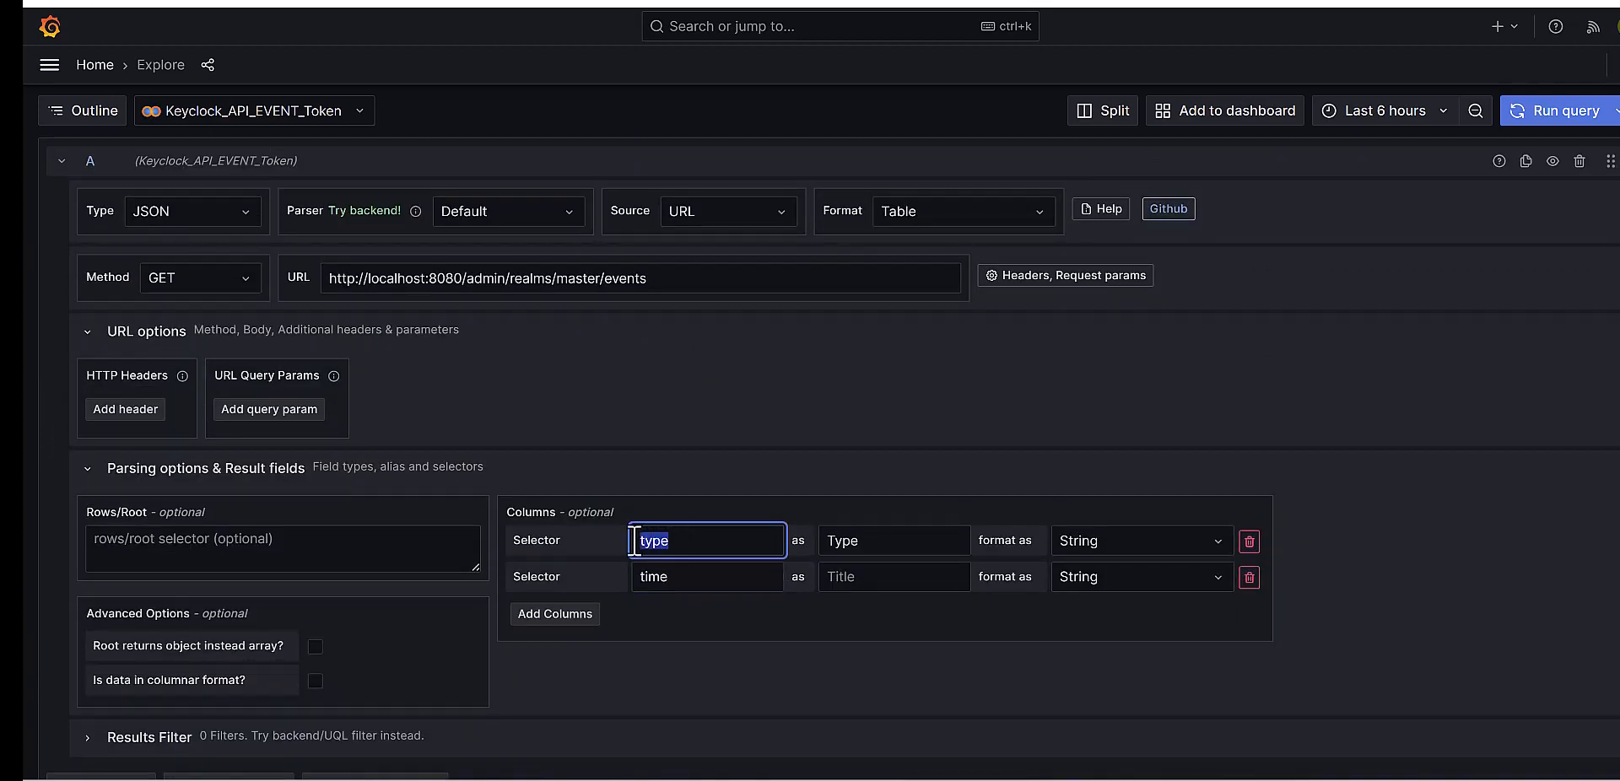
left_click(910, 542)
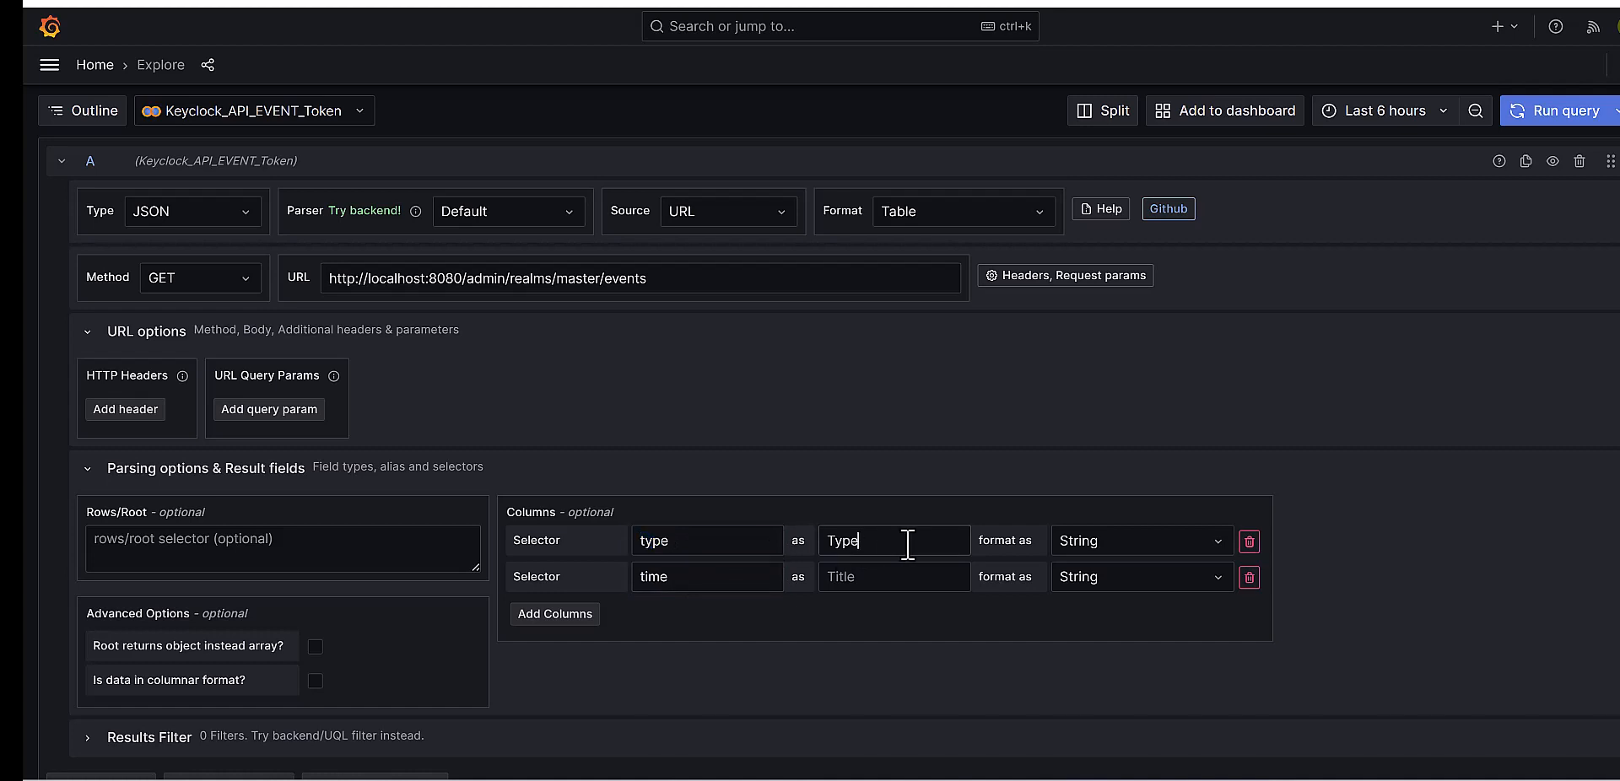
left_click(850, 581)
type("Date and Time")
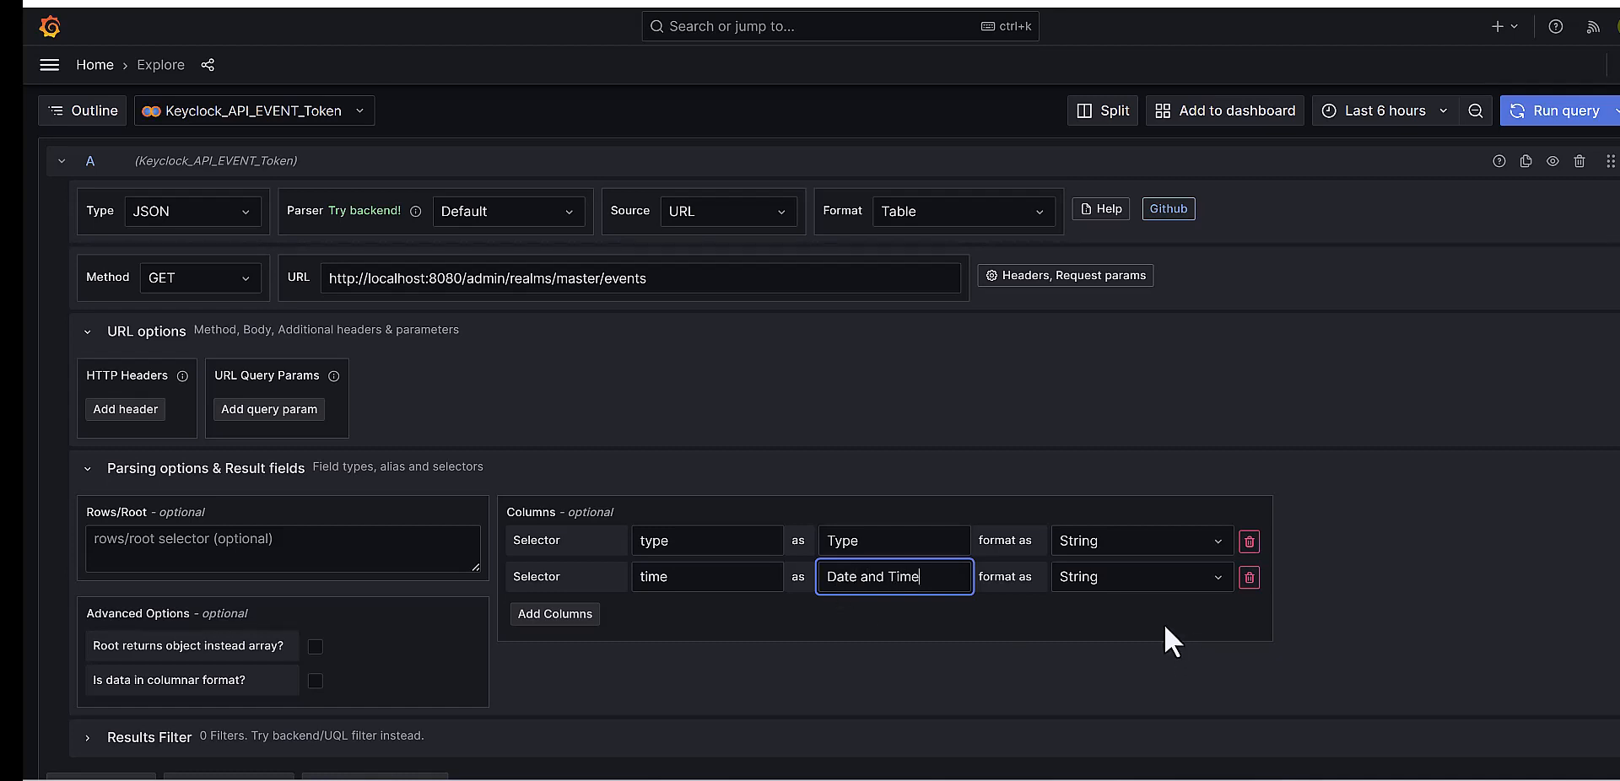
Step: Format the Date and Time column as Time ( UNIX s ), rerun the query and check the result table
left_click(1170, 579)
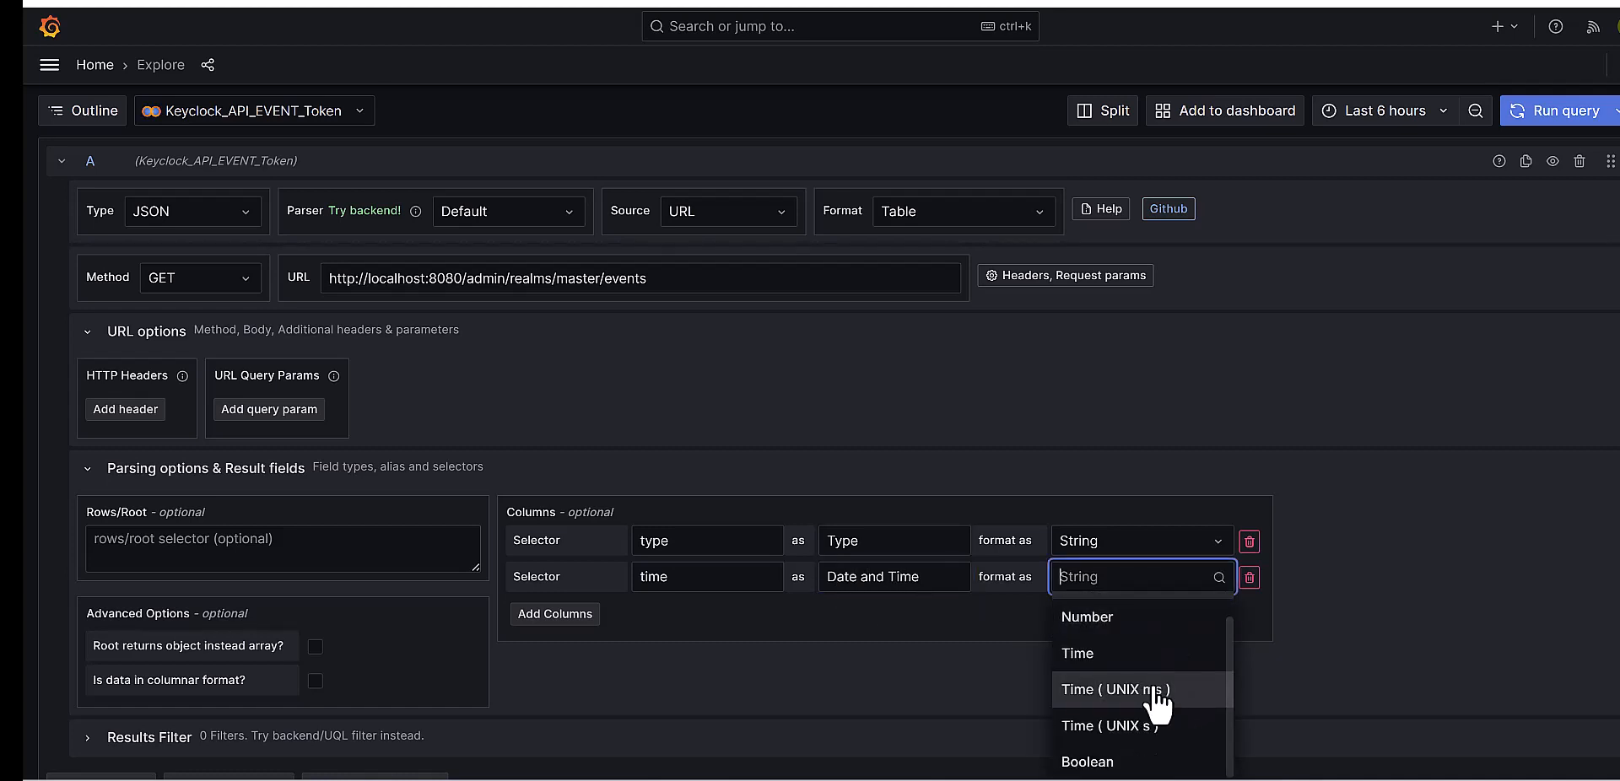
left_click(1078, 727)
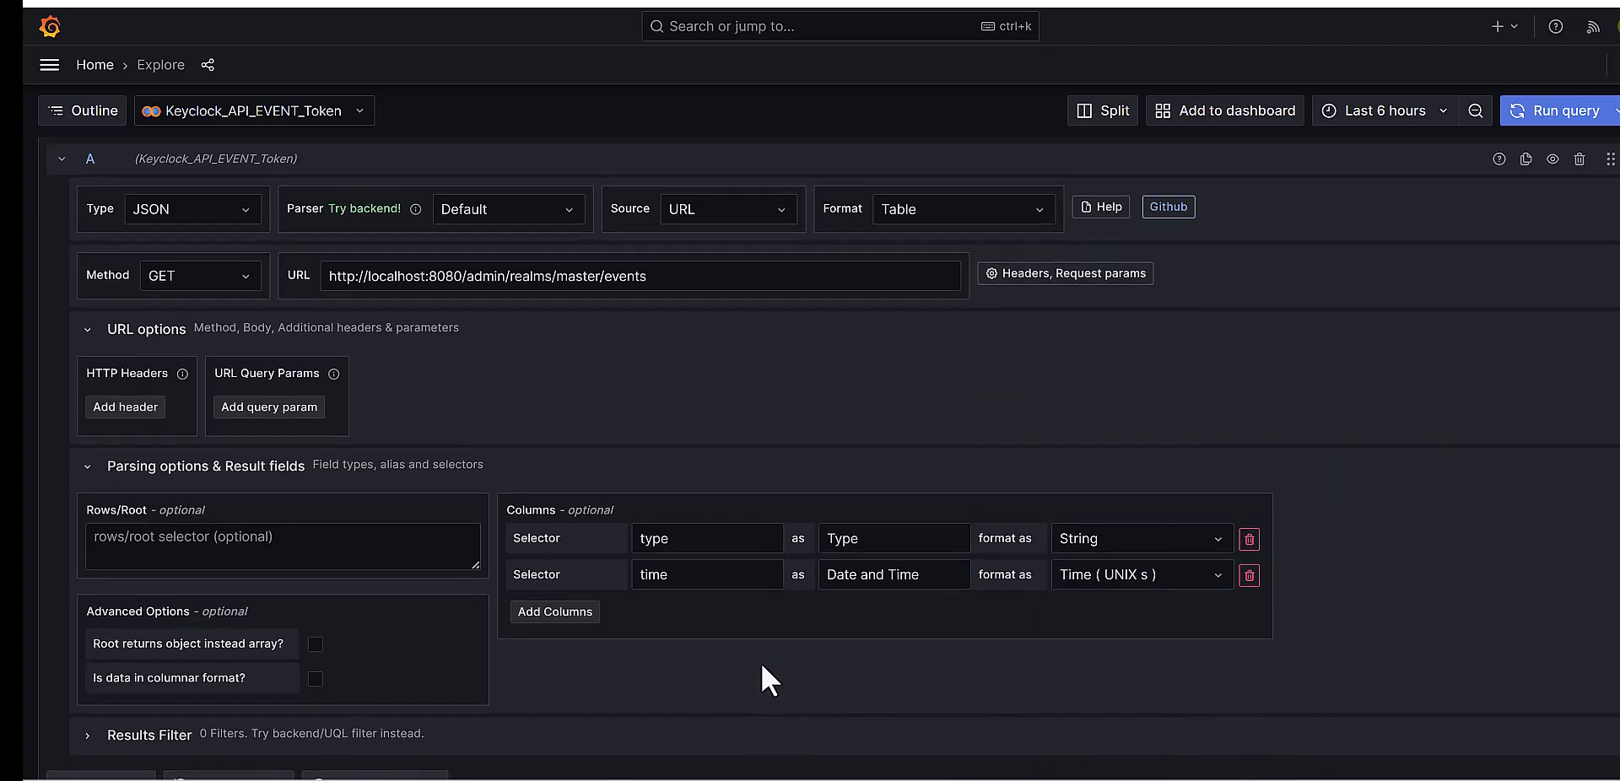
scroll(761, 662, "down", 5)
scroll(1332, 304, "up", 3)
left_click(1560, 112)
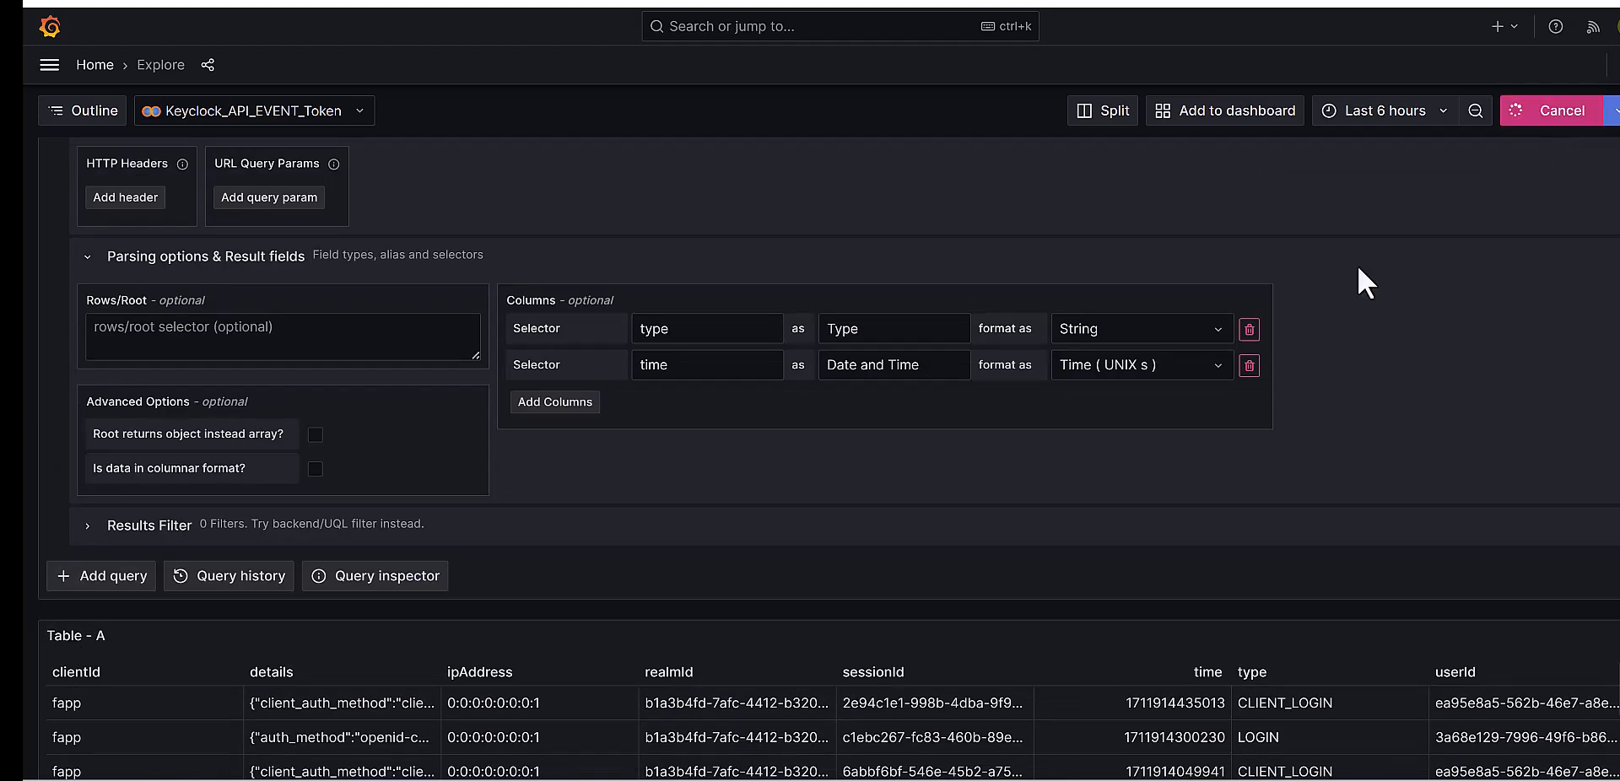
scroll(945, 507, "down", 4)
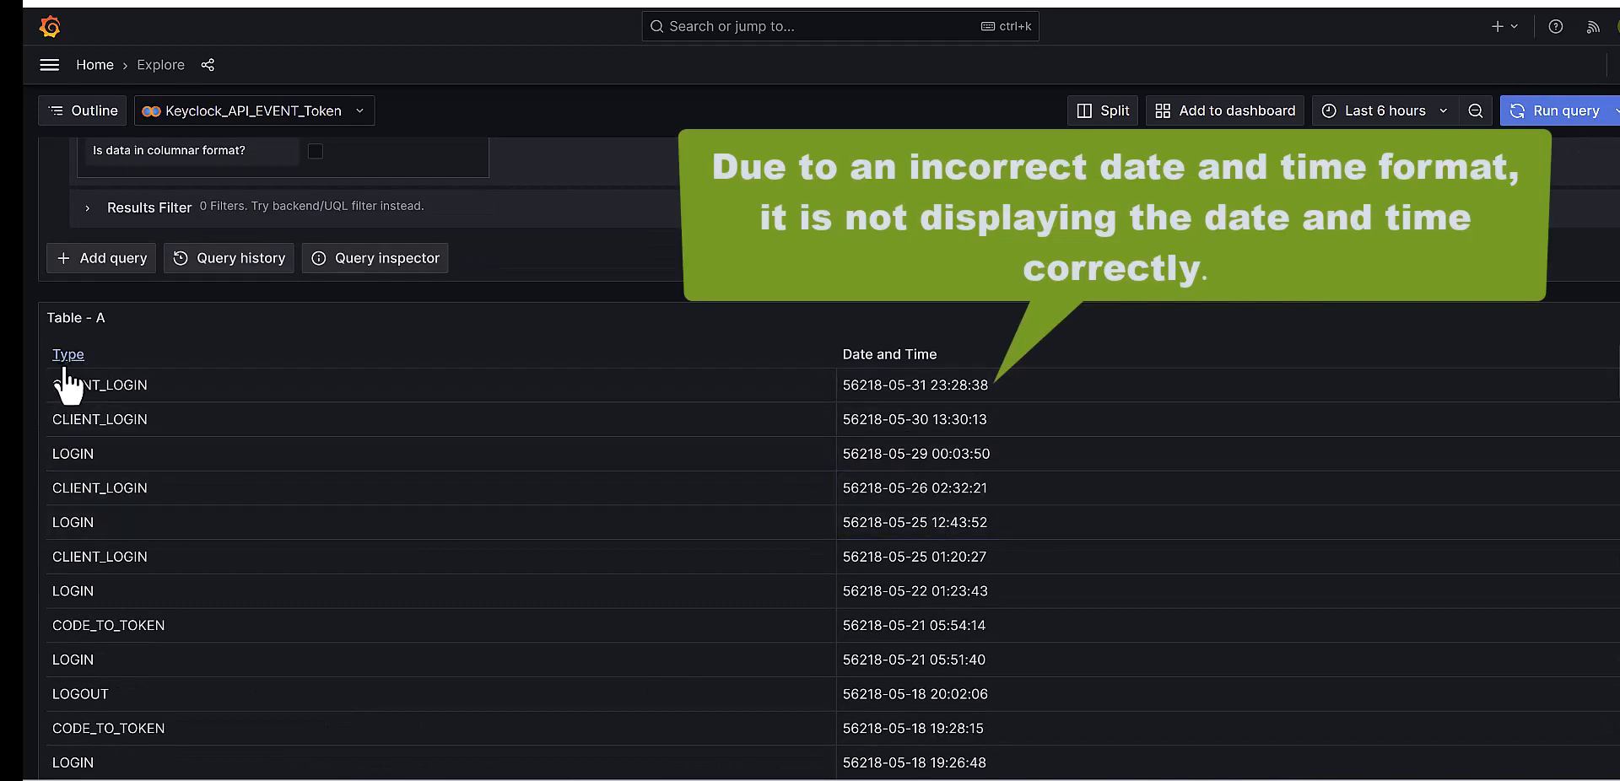
left_click_drag(160, 384, 51, 384)
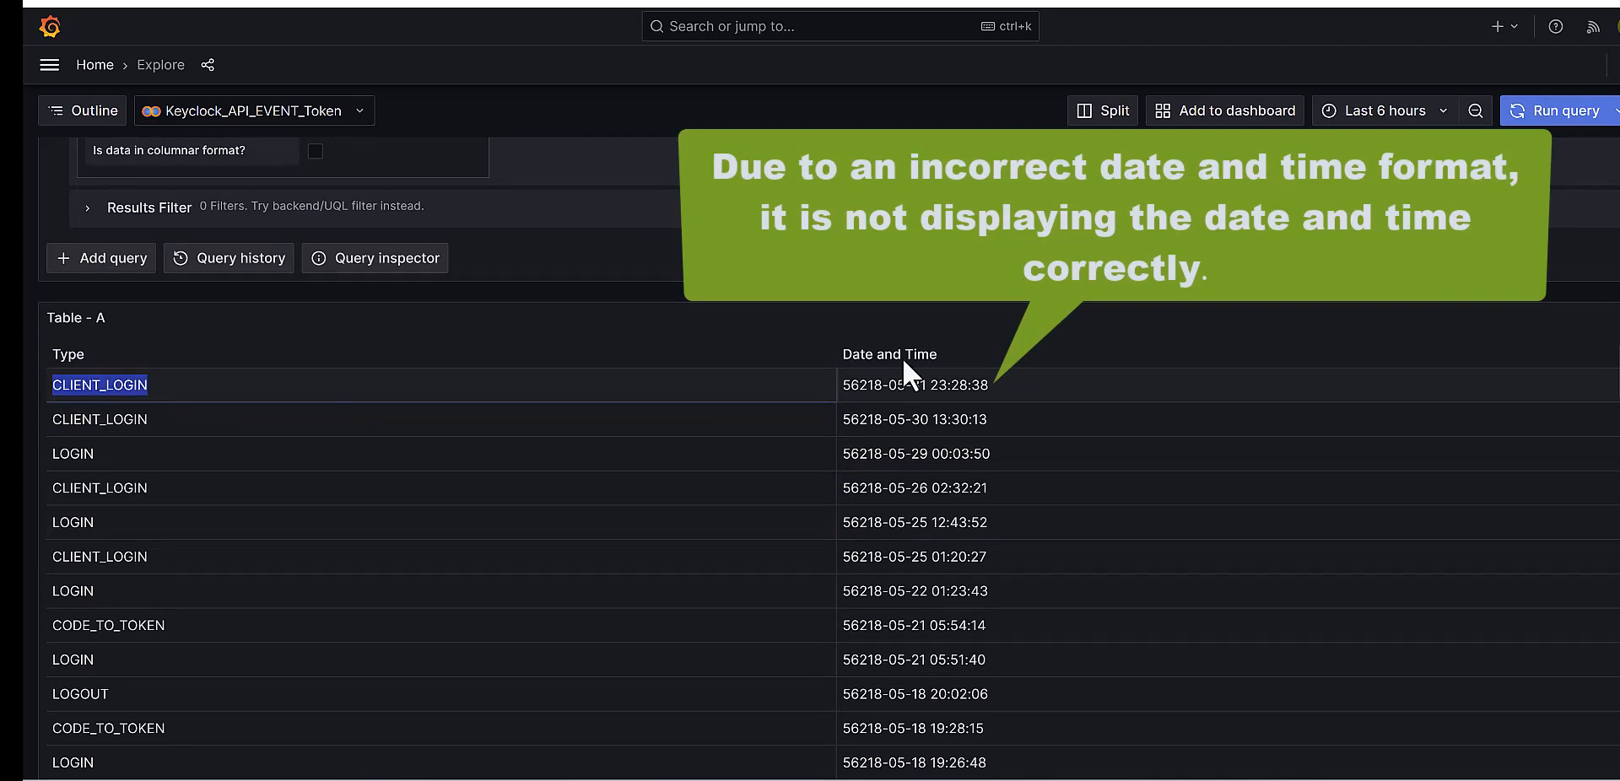
scroll(590, 484, "up", 3)
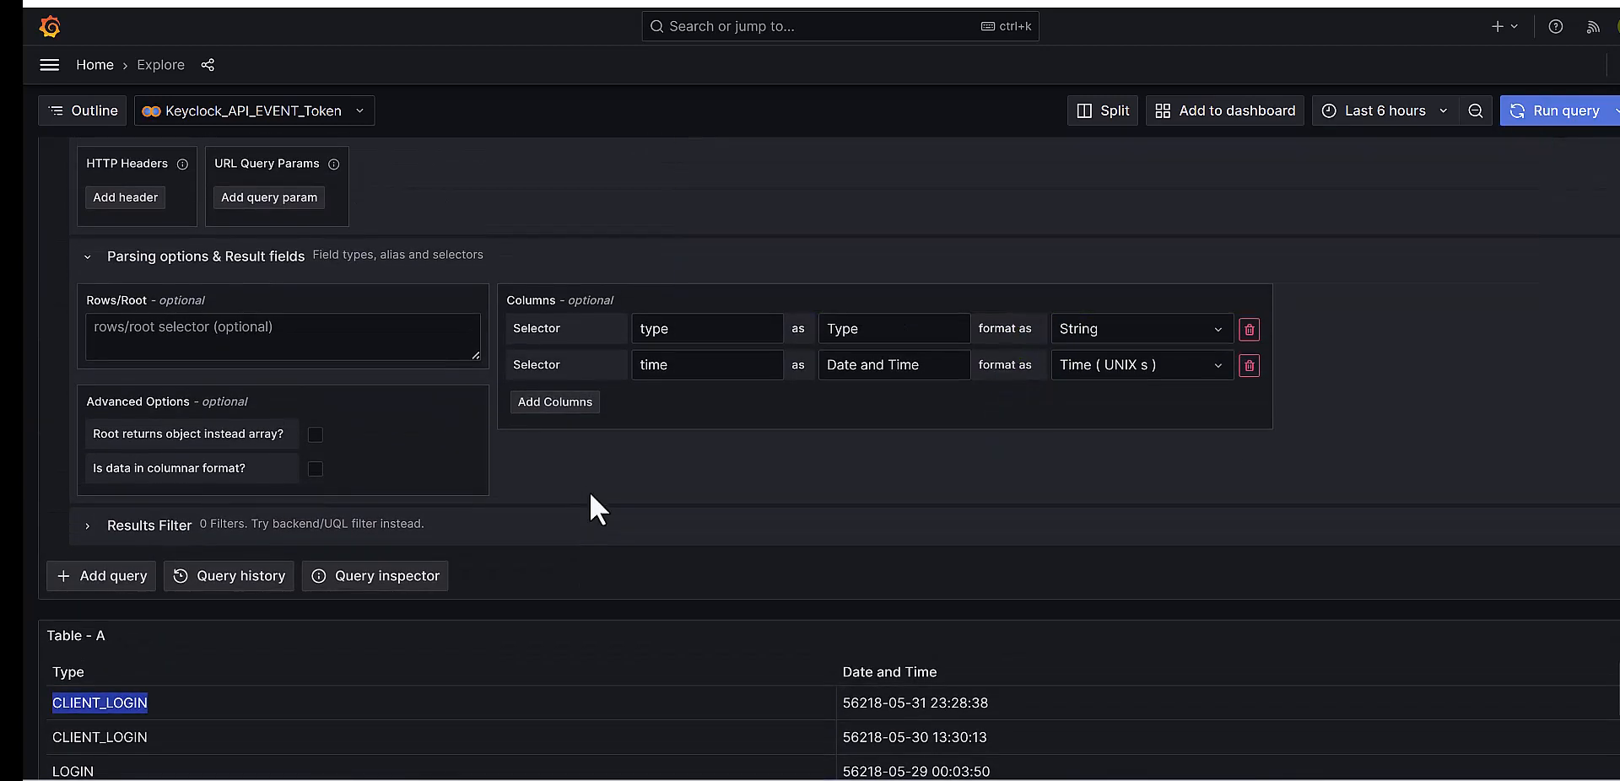
Step: Expand the query's results filter section and add a first filter
scroll(589, 489, "down", 3)
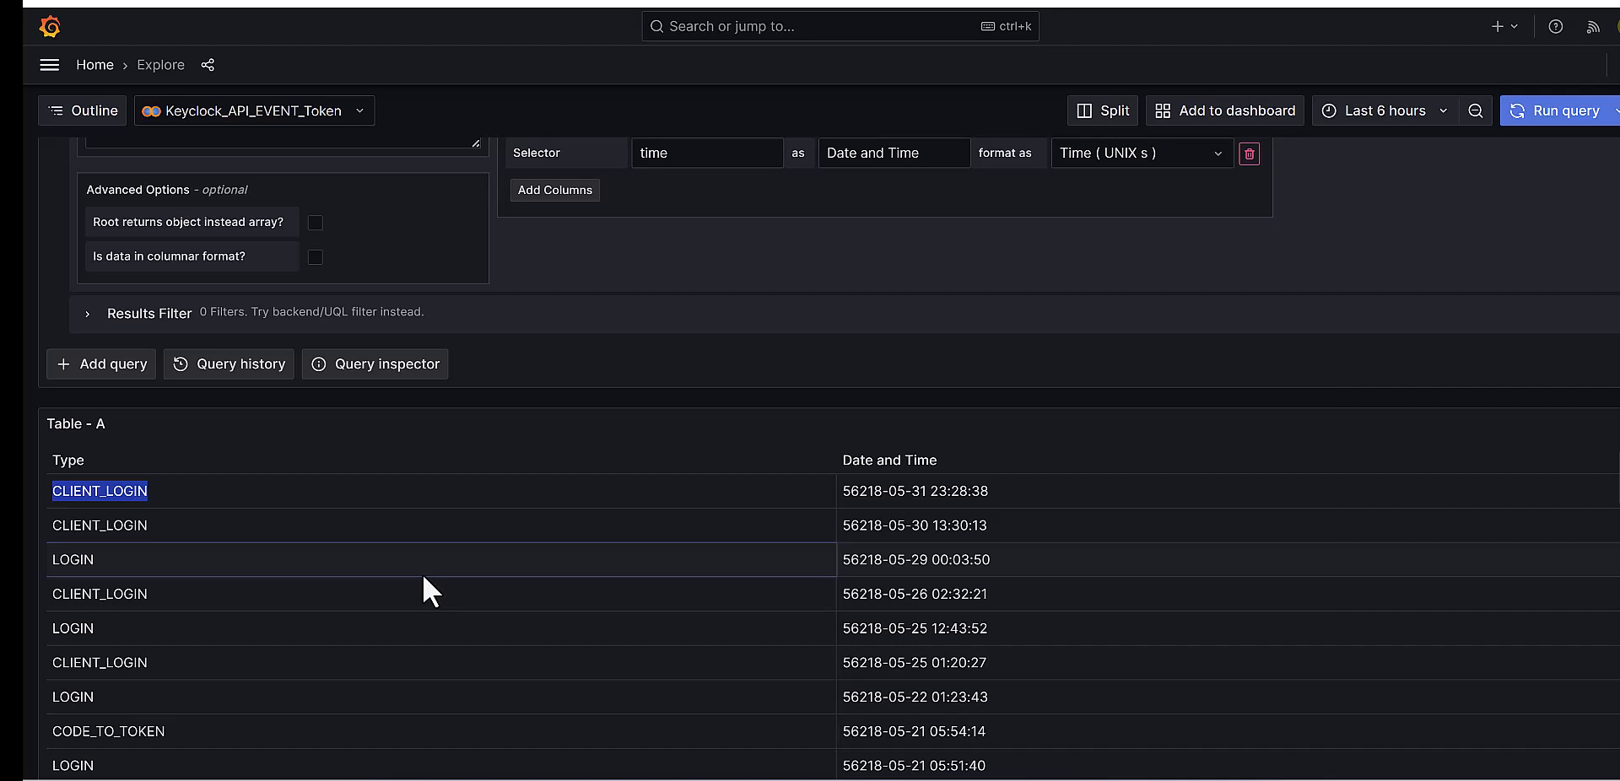
scroll(422, 574, "up", 2)
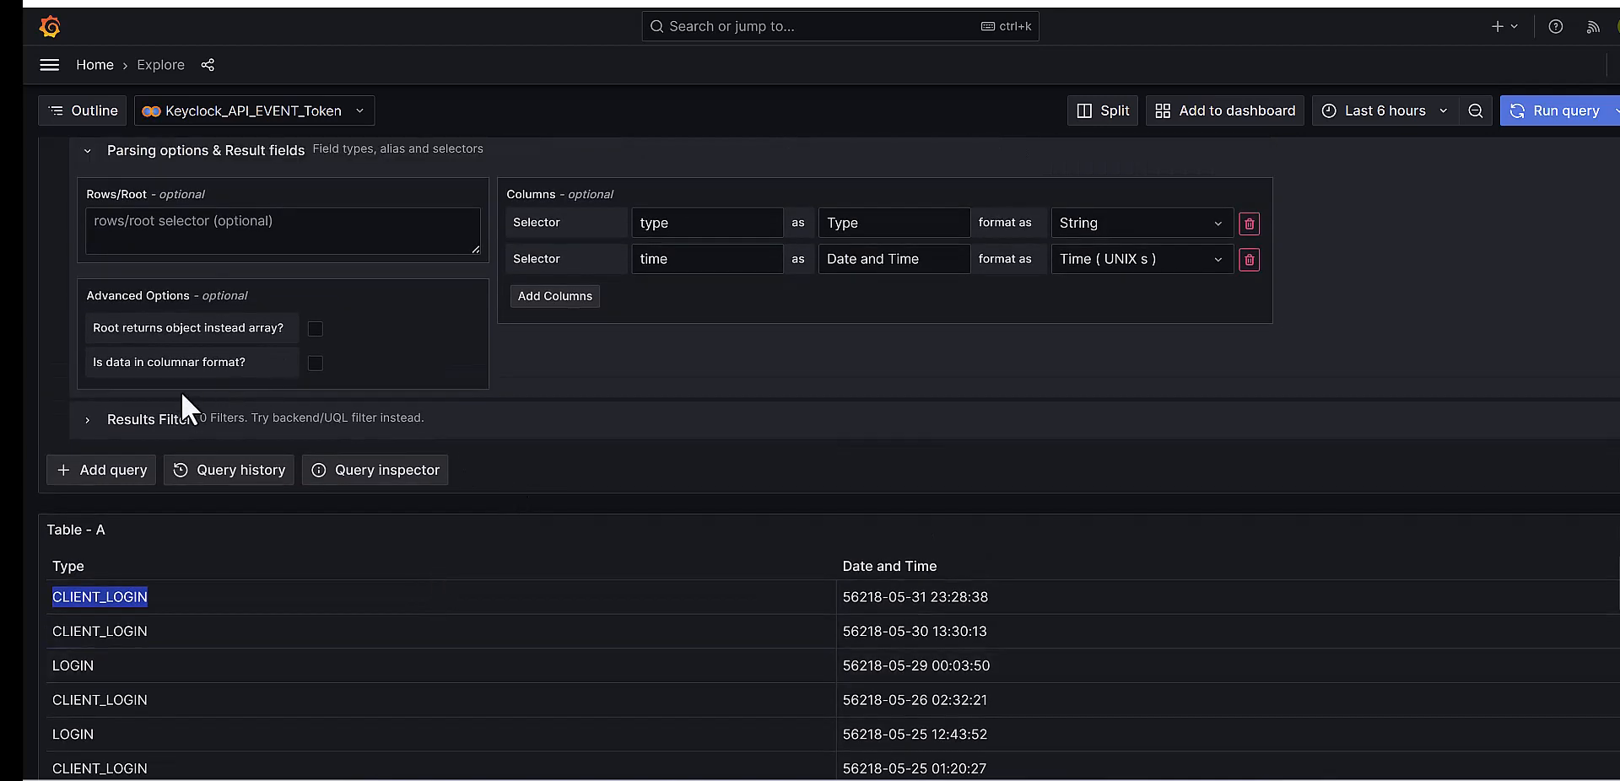
left_click(86, 421)
scroll(255, 388, "up", 1)
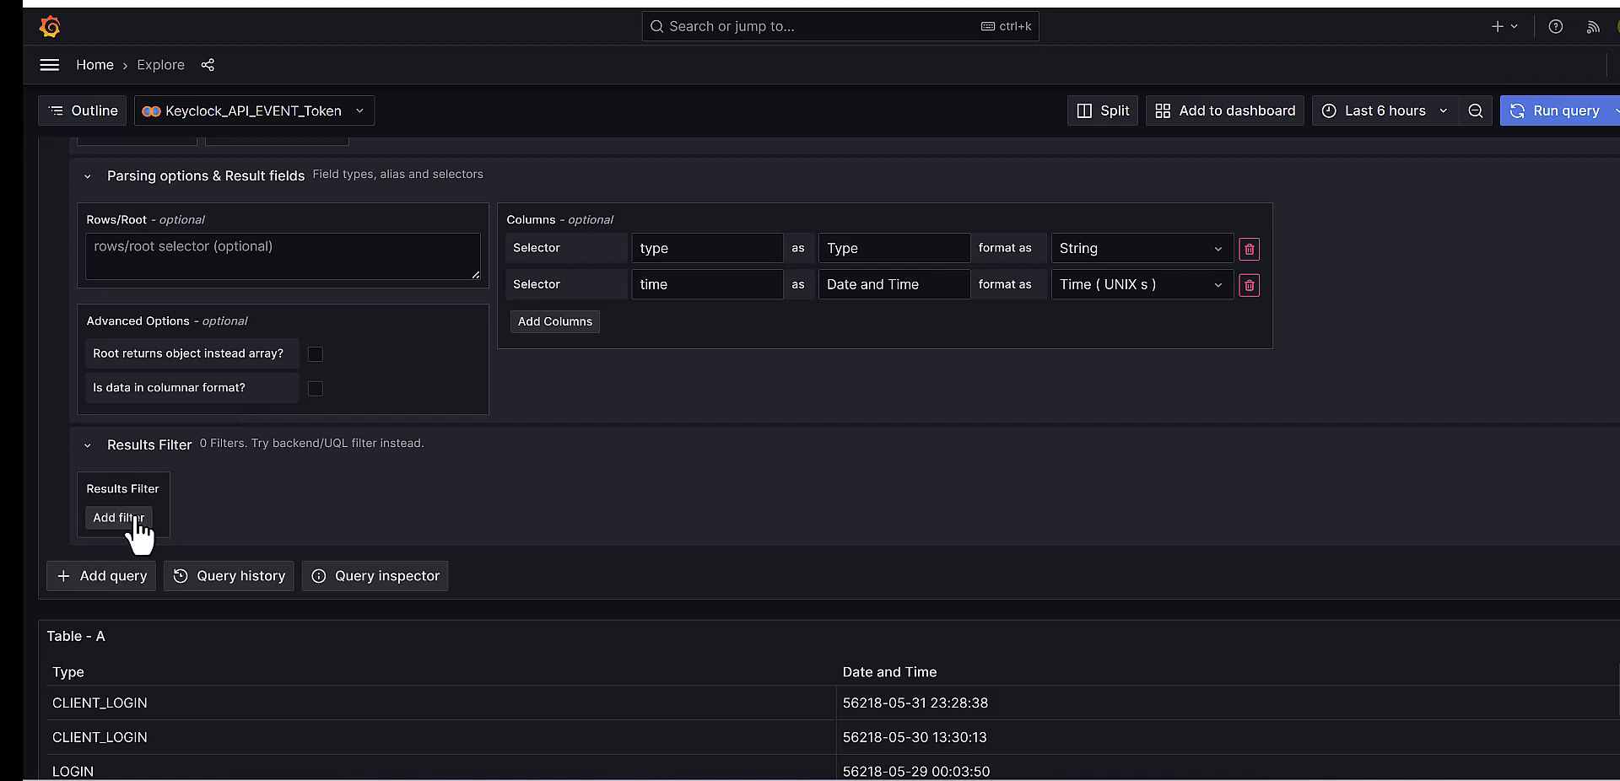
left_click(119, 517)
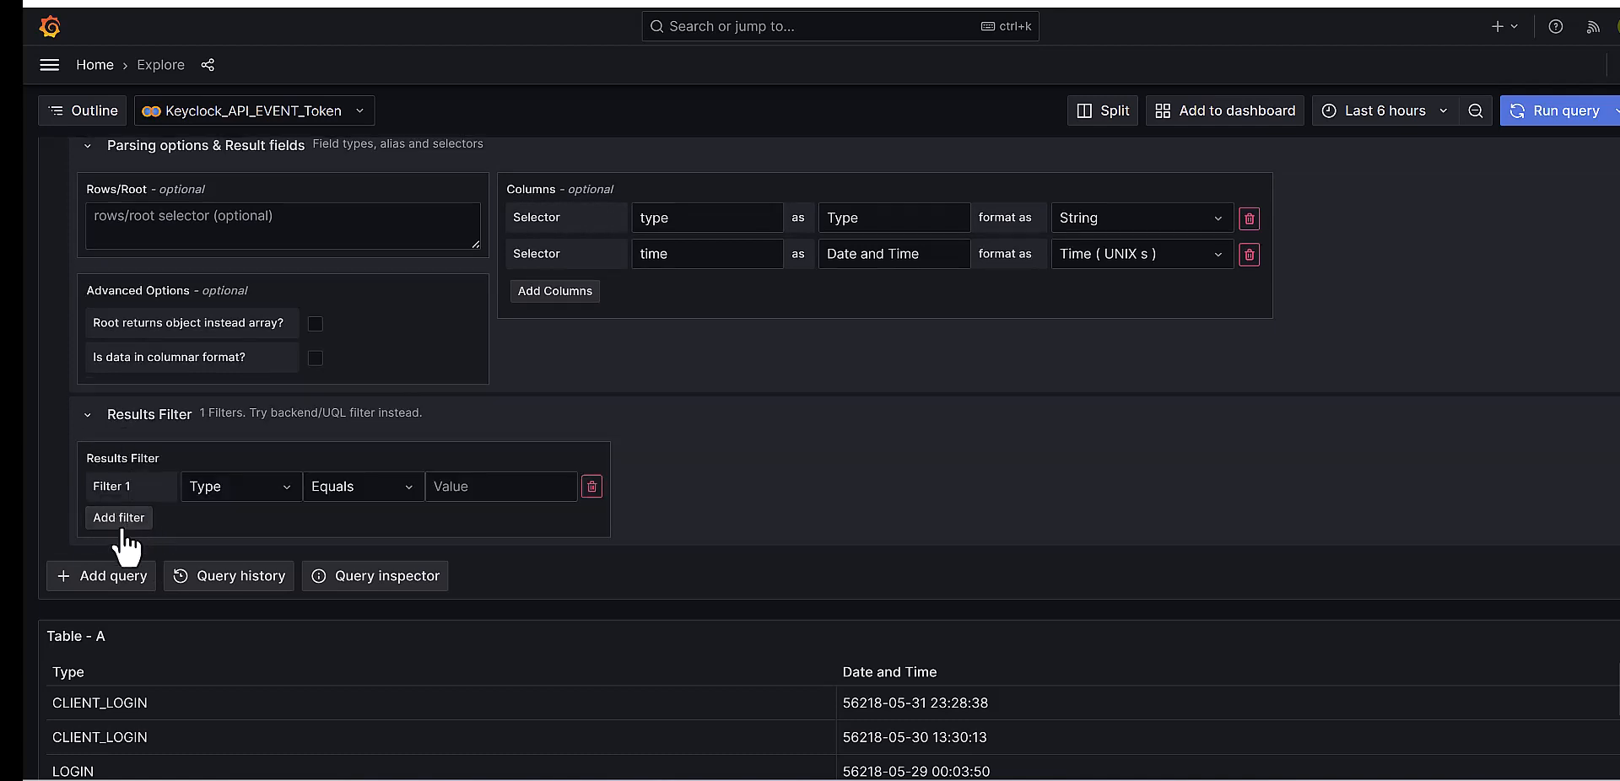
Step: Set the first results filter to Type Equals LOGIN, rerun the query and check the filtered rows
left_click(225, 488)
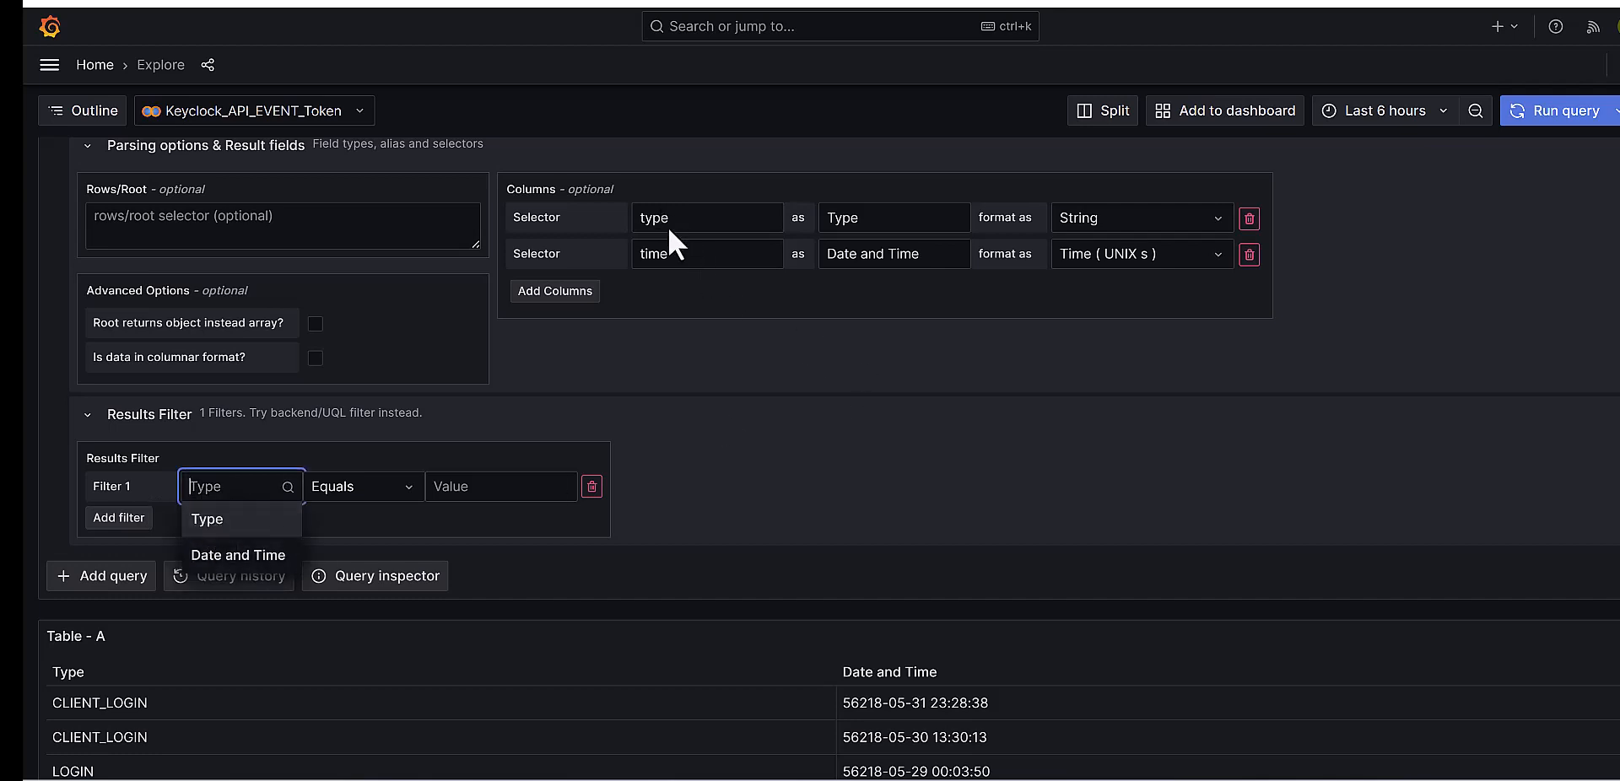
left_click(233, 532)
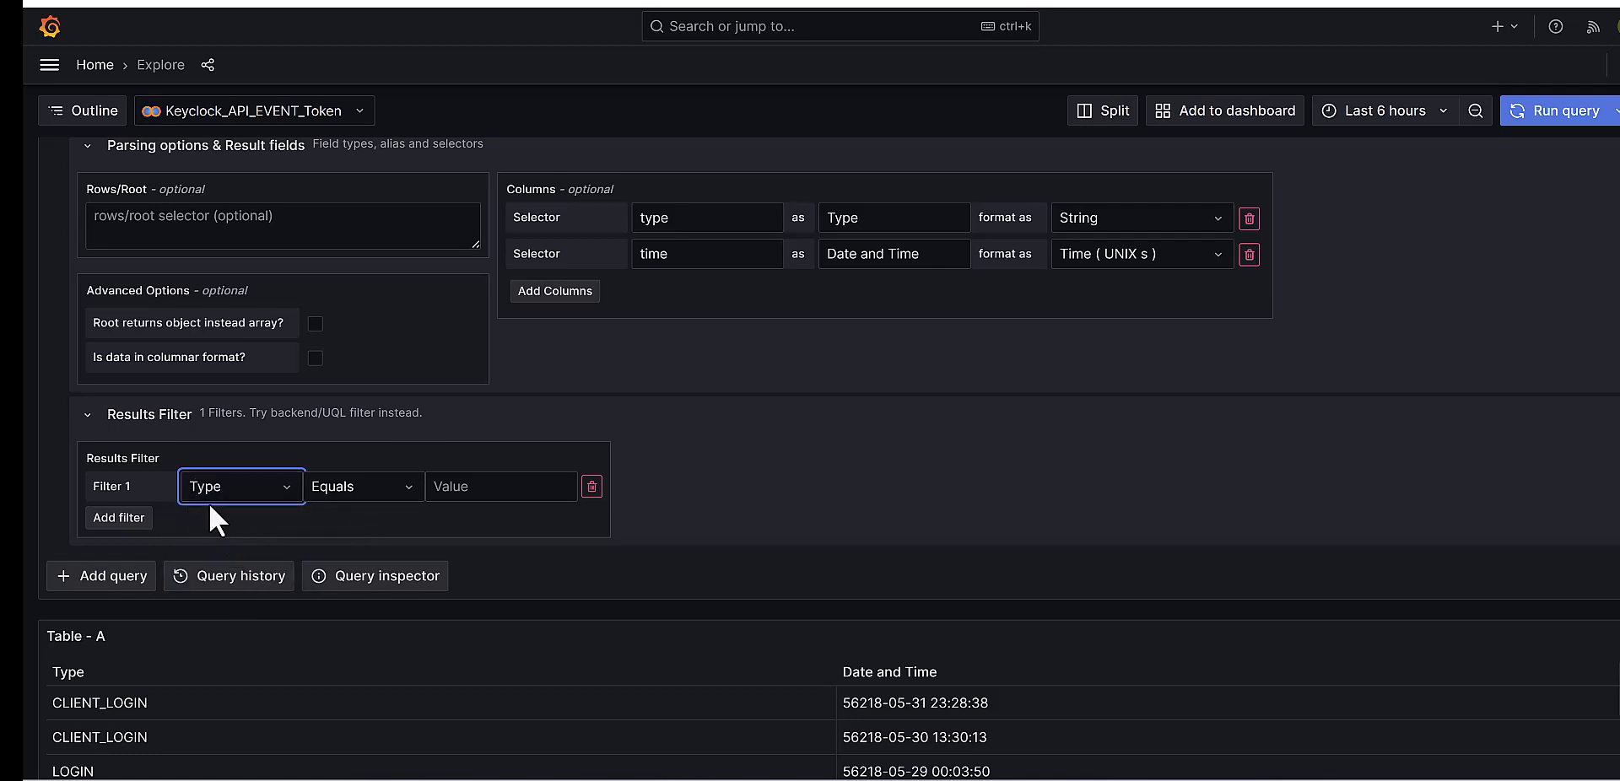
left_click(475, 496)
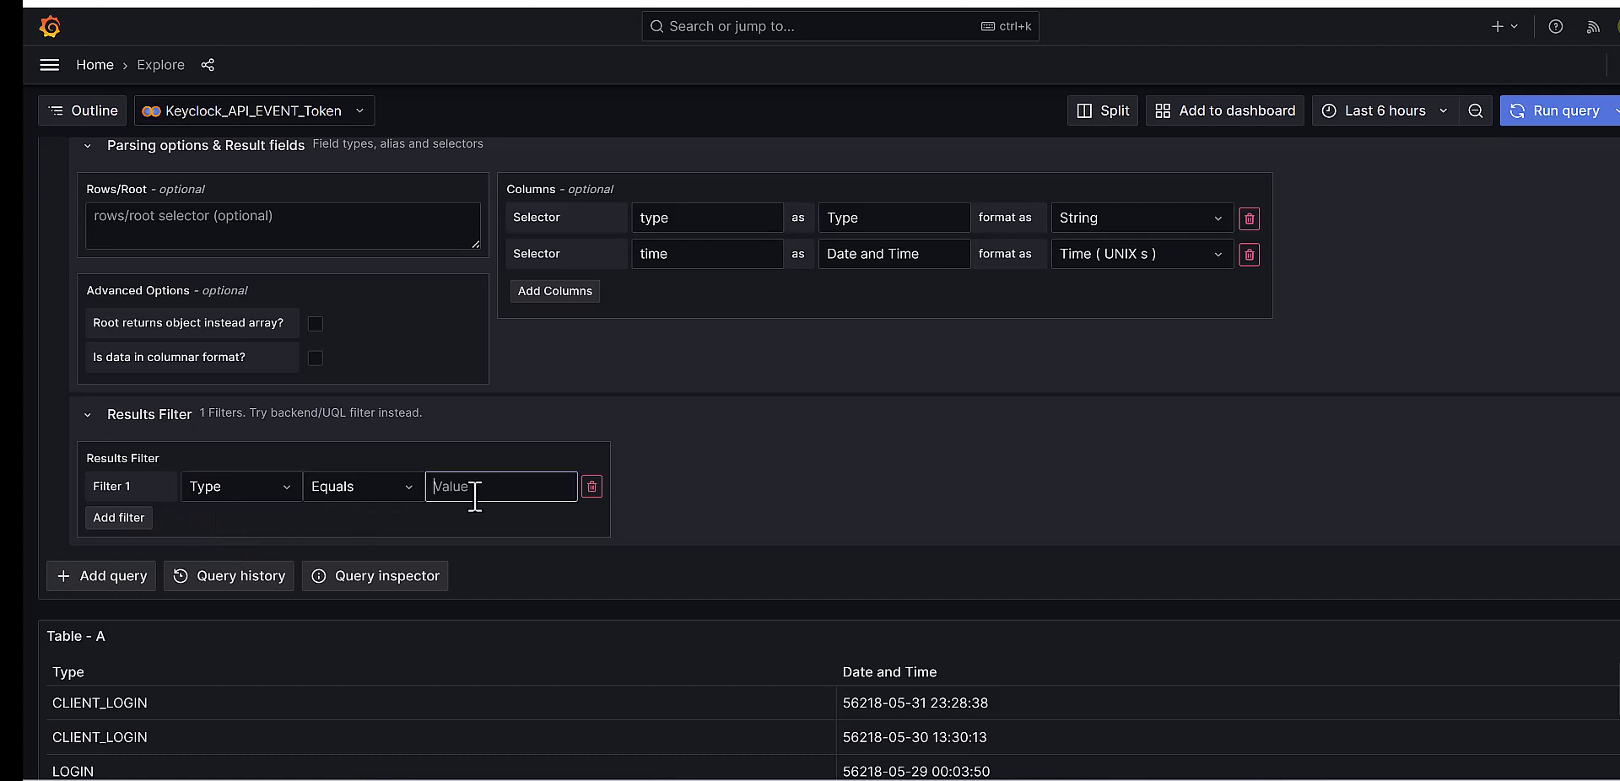
type("LOGIN")
left_click(1552, 117)
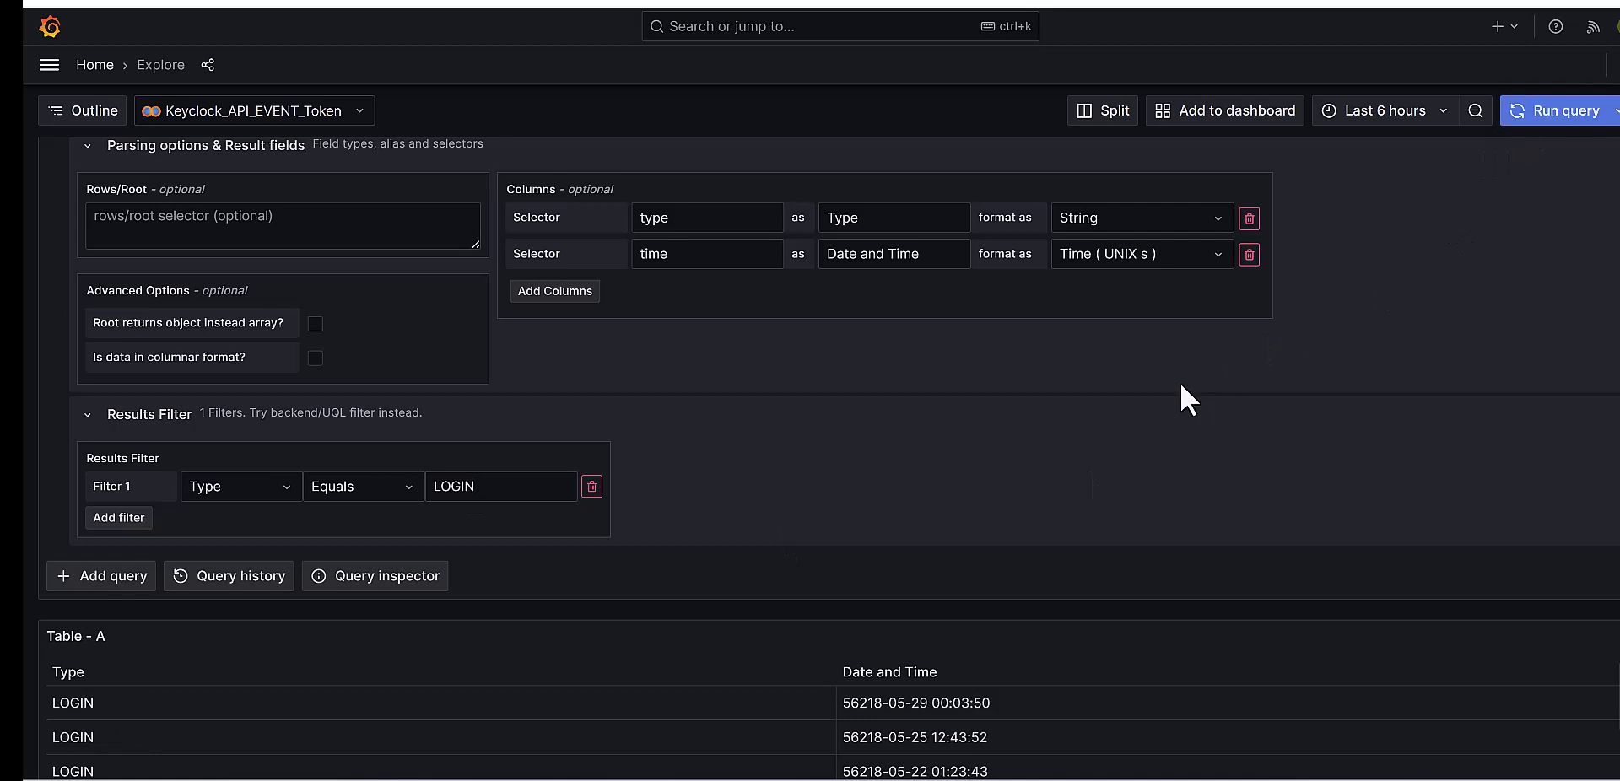
scroll(173, 591, "down", 1)
scroll(155, 616, "down", 10)
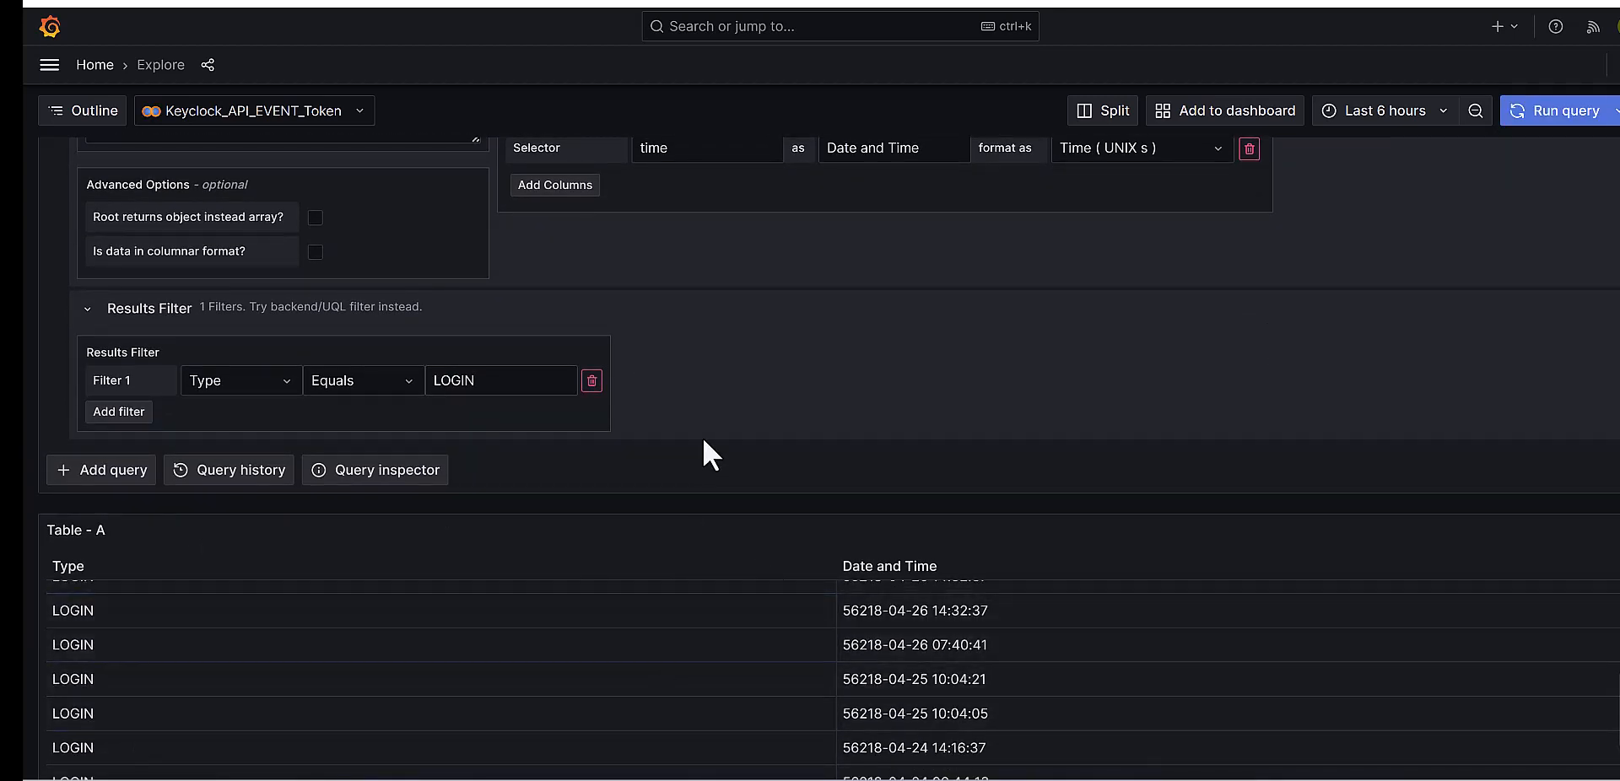
Step: Change the filter value to LOGIN_ERROR, rerun the query and check the result table
left_click(497, 386)
type("_ERROR")
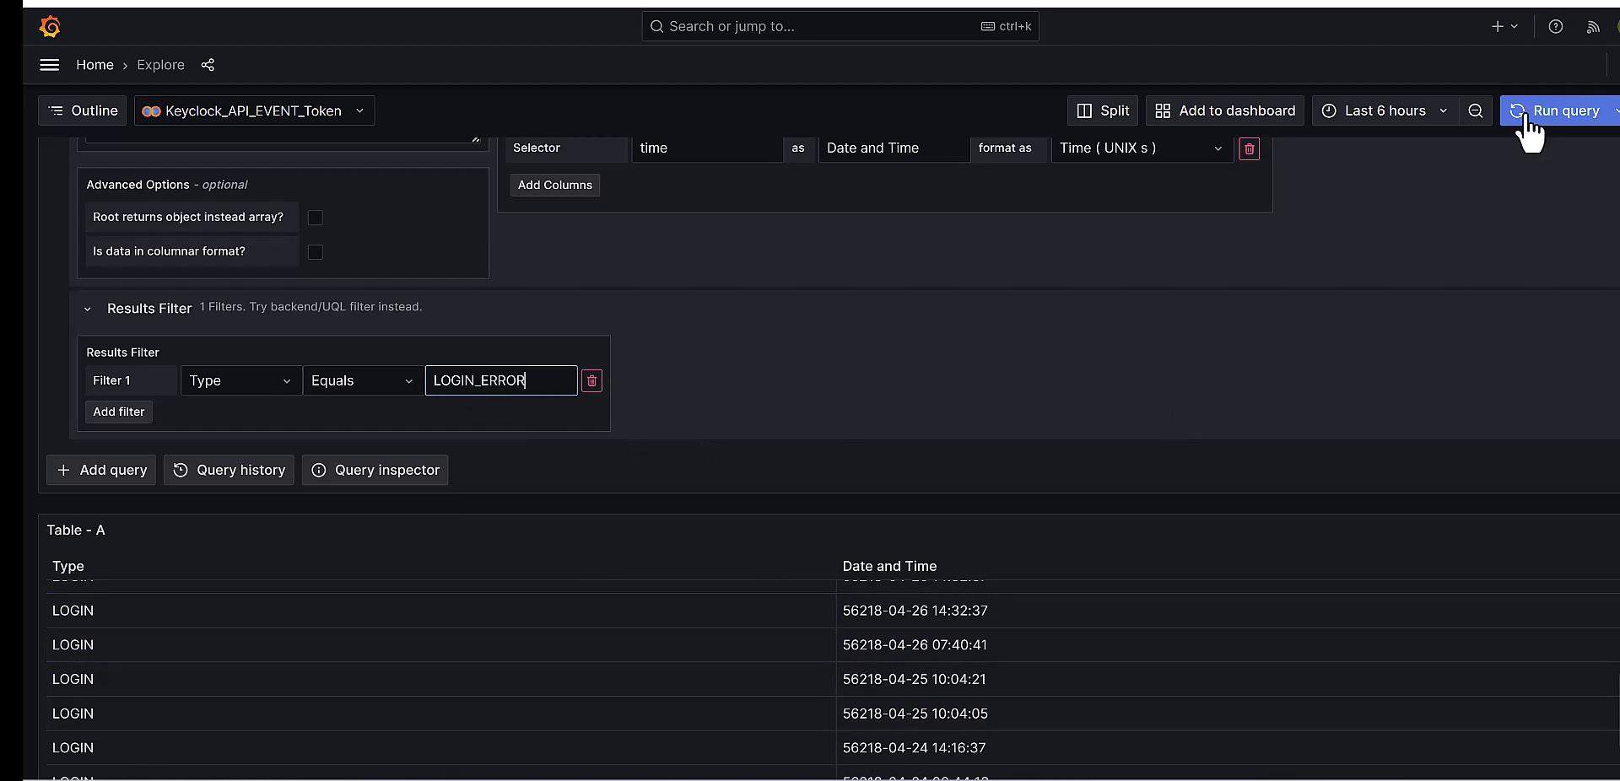
left_click(1568, 111)
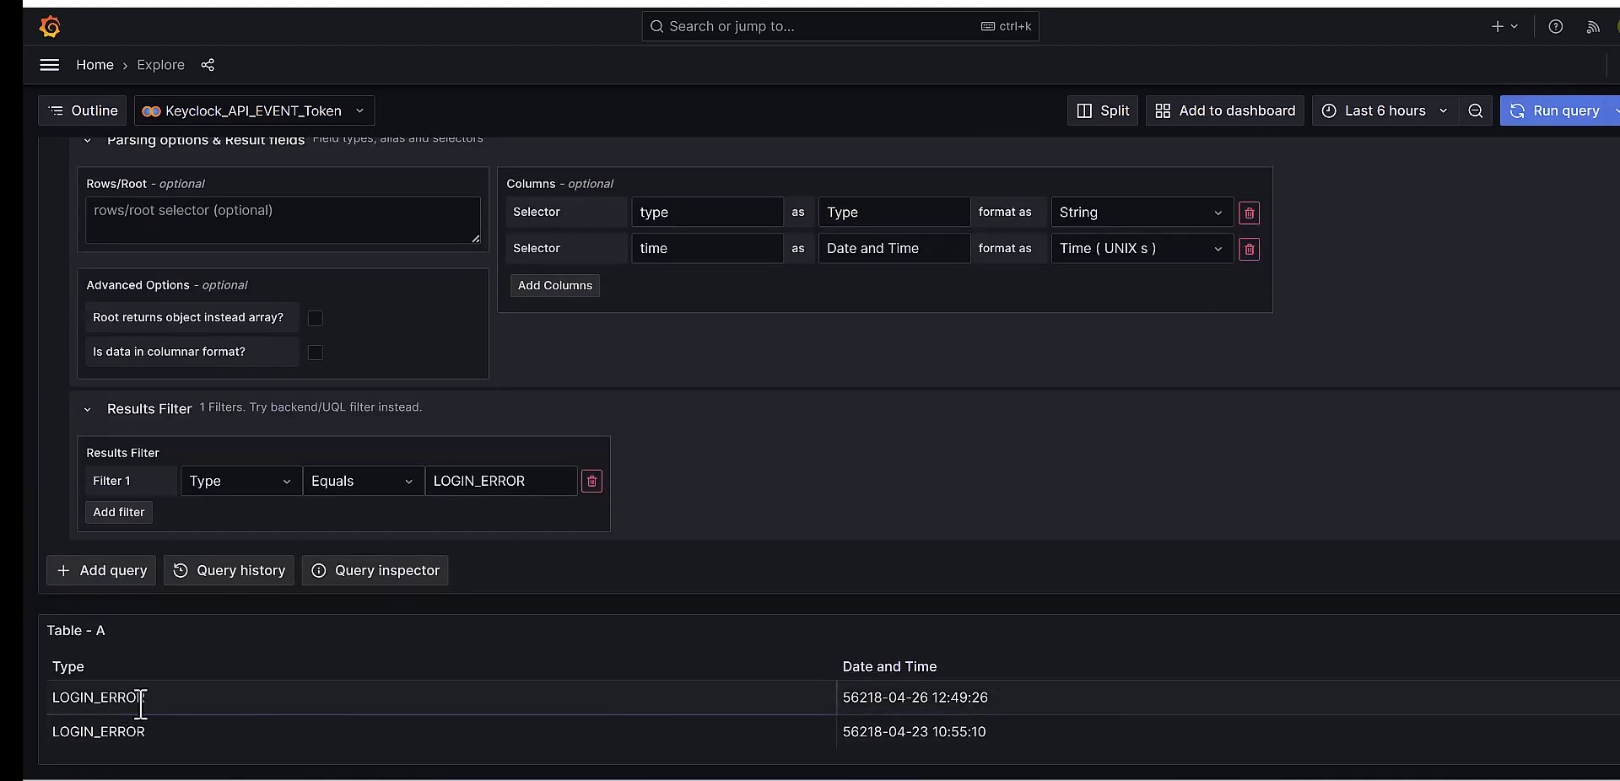
left_click_drag(134, 705, 58, 705)
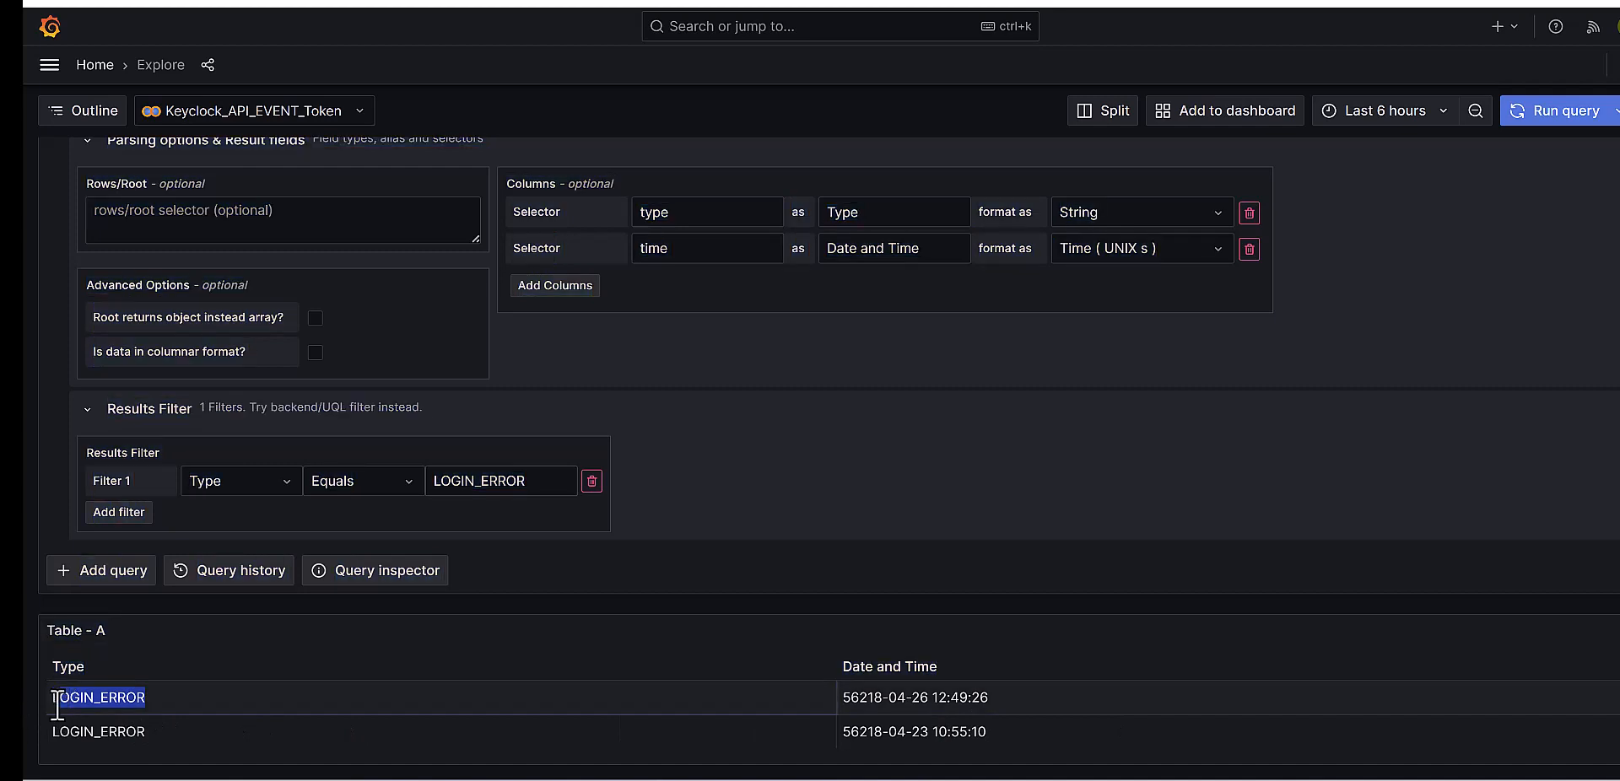
left_click(751, 514)
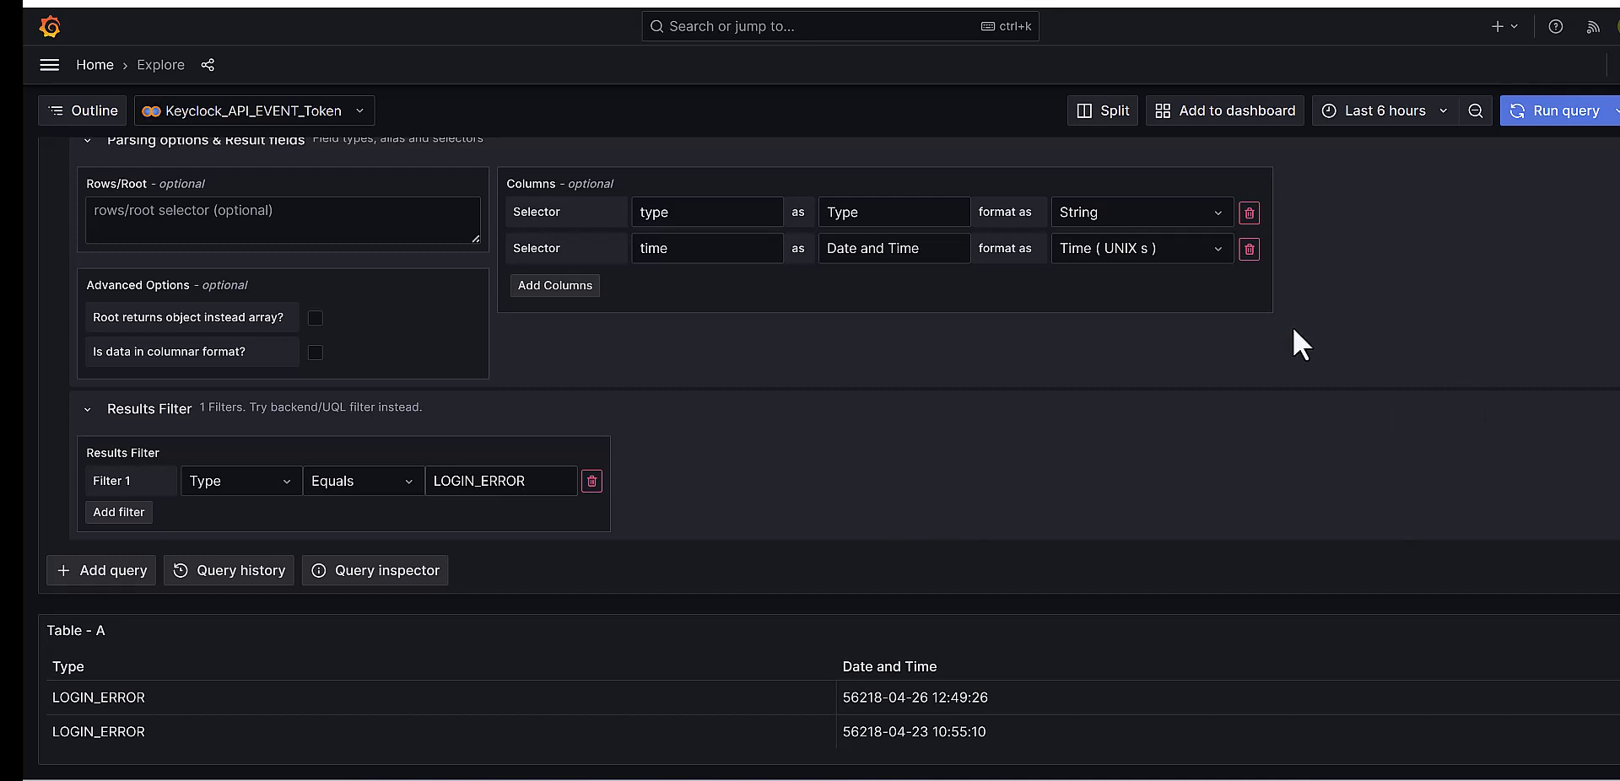
Step: Add the query result as a panel to a new dashboard and open that dashboard
scroll(1469, 363, "up", 3)
scroll(1457, 346, "down", 1)
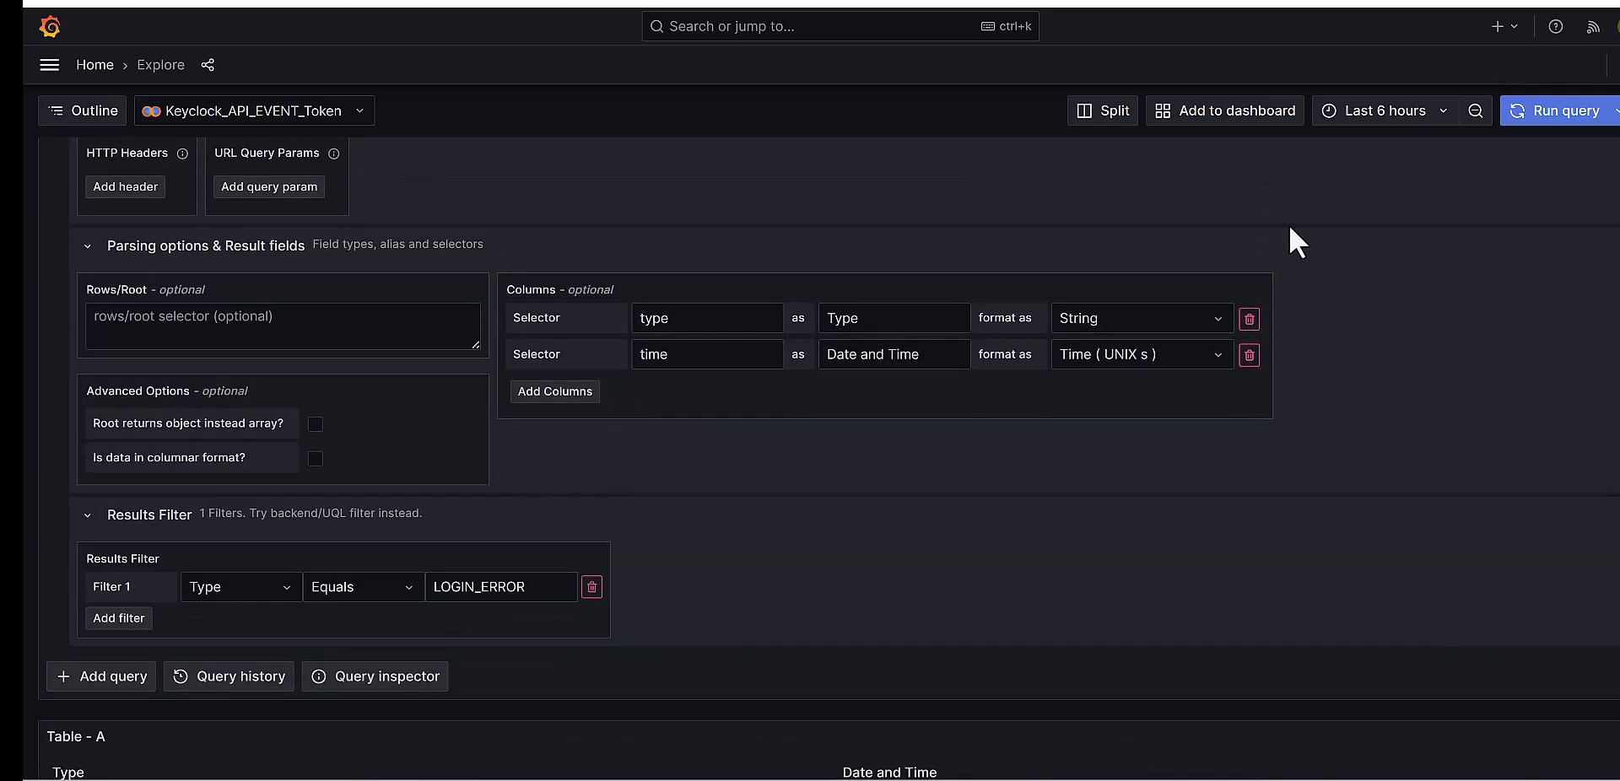
left_click(1225, 127)
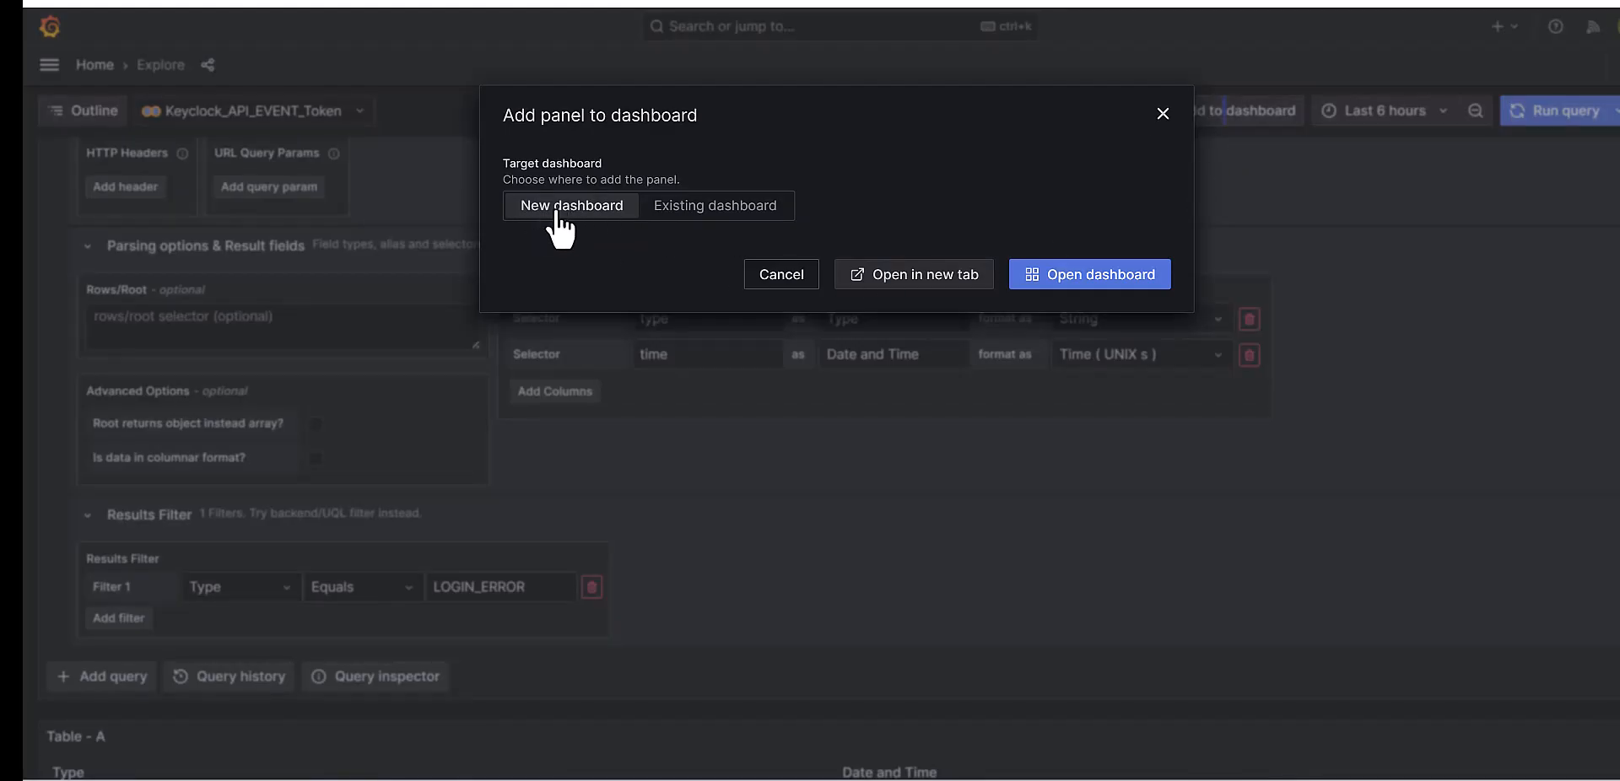
left_click(715, 211)
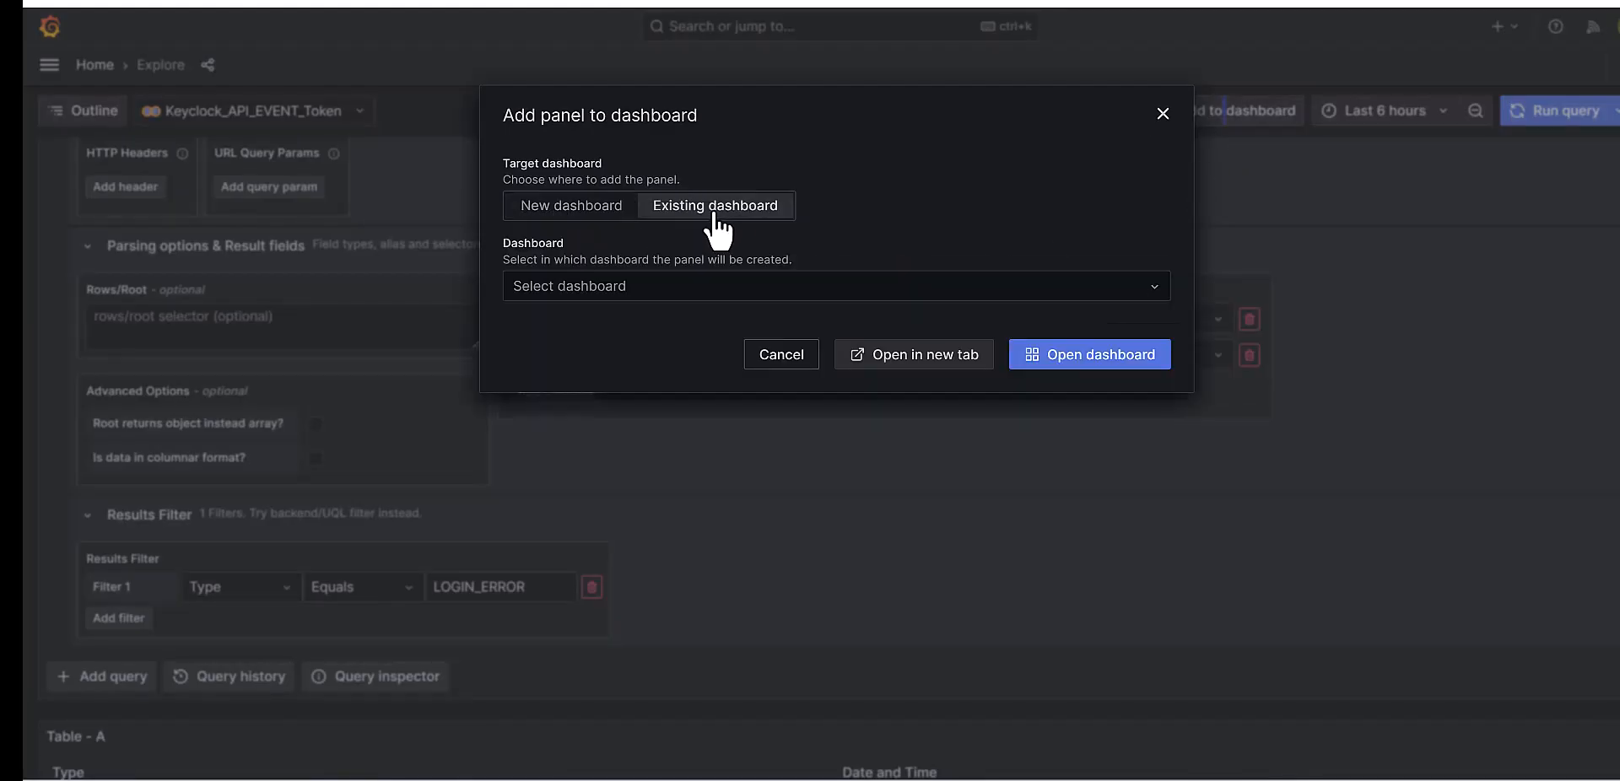
left_click(604, 285)
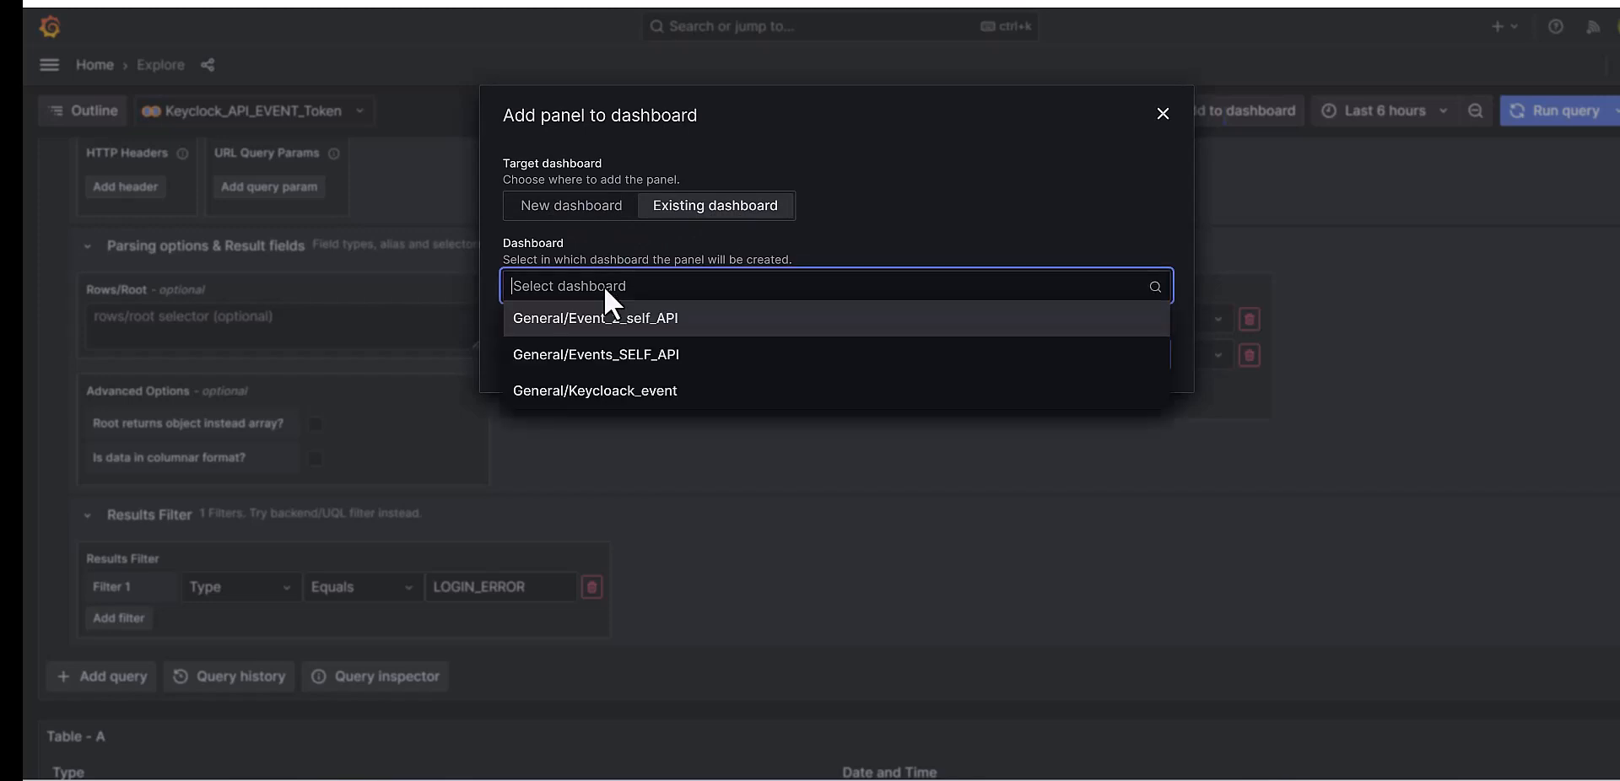
left_click(559, 216)
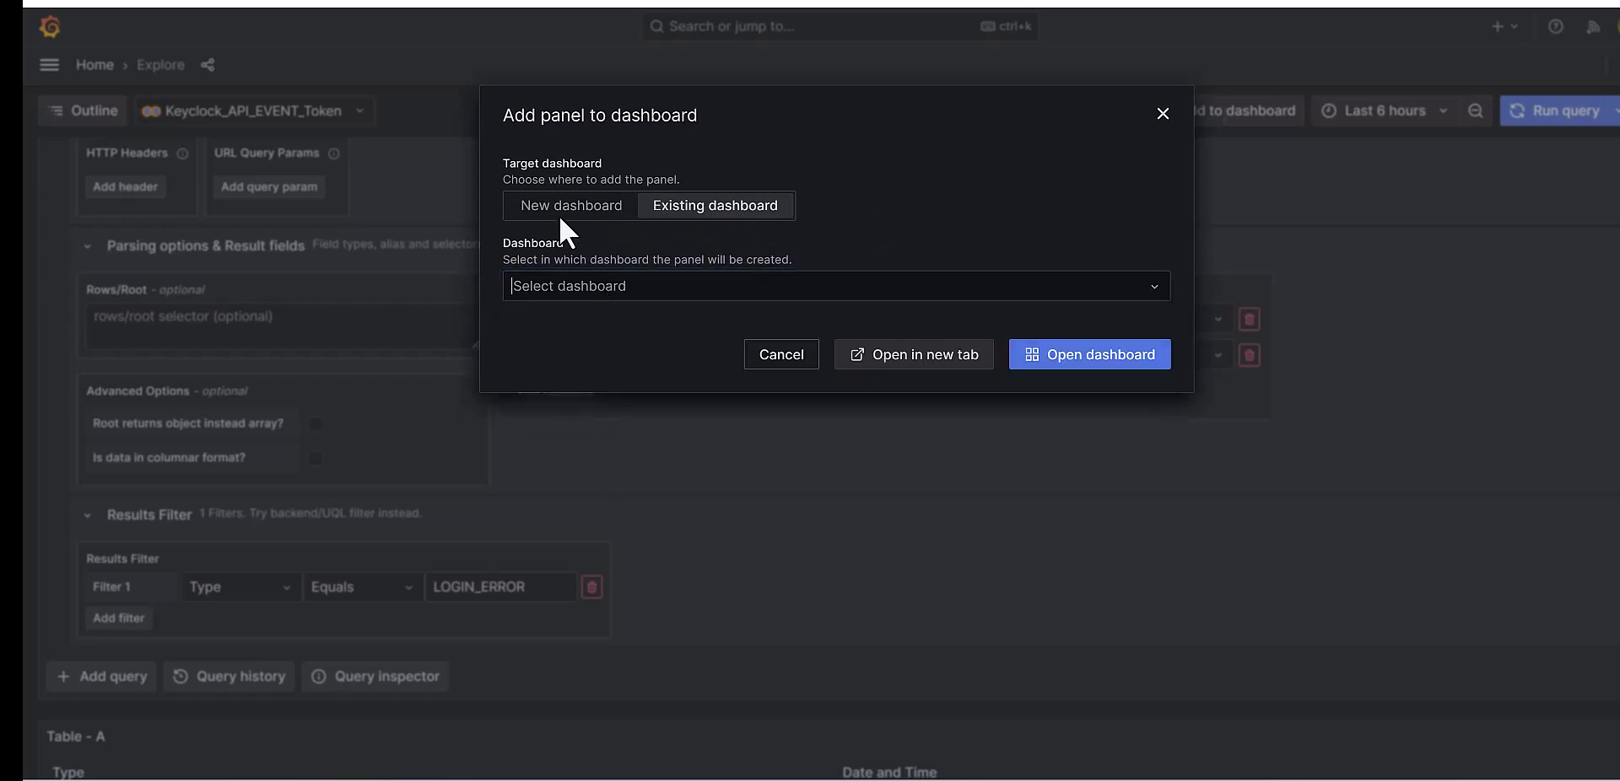
left_click(561, 218)
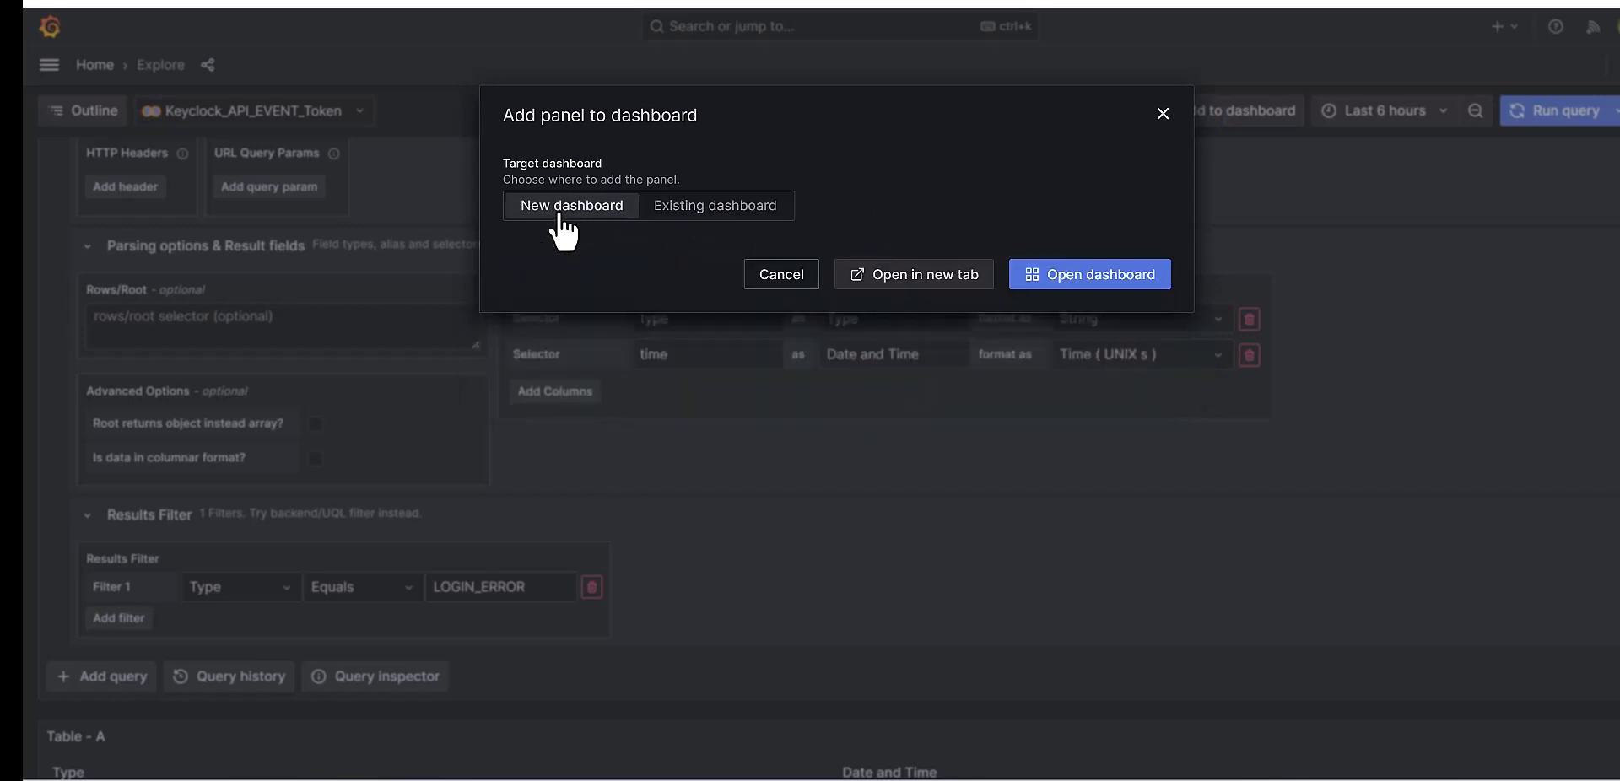
left_click(1077, 291)
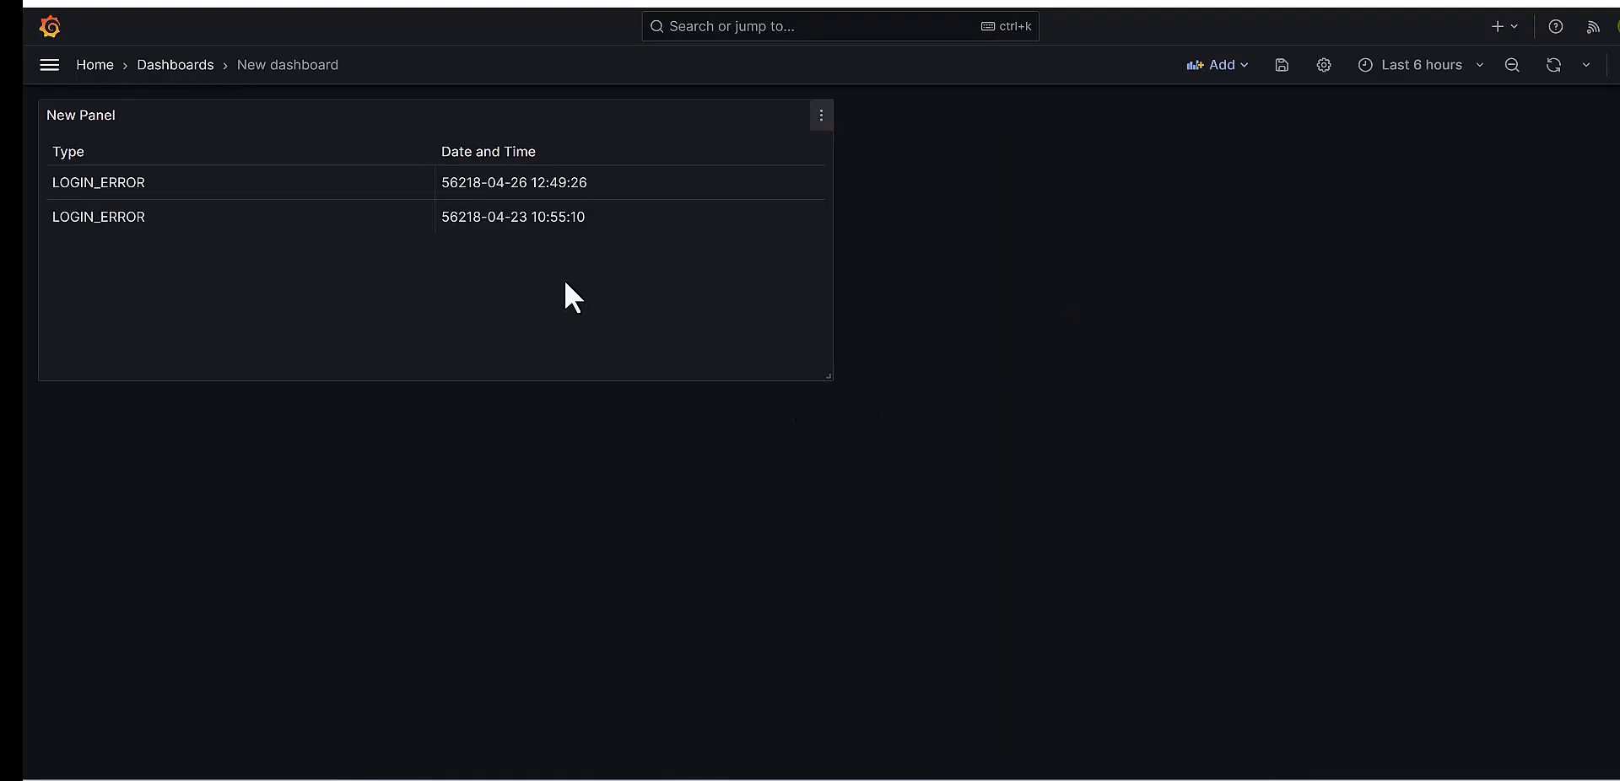
Step: Widen the table panel to about one and a half times its width and save the dashboard as youtube_test
left_click_drag(828, 377, 1228, 374)
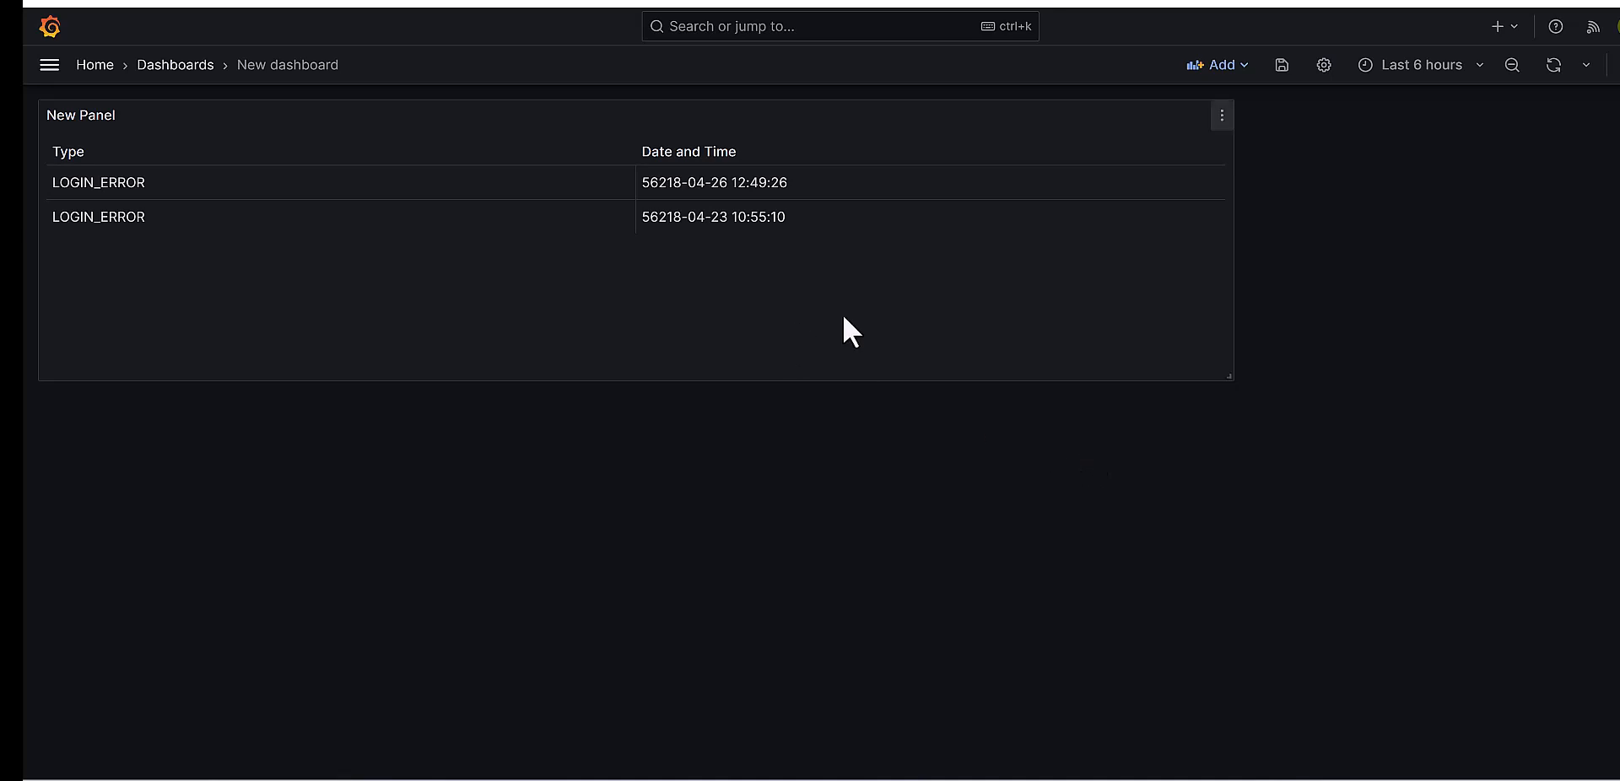
left_click(1282, 77)
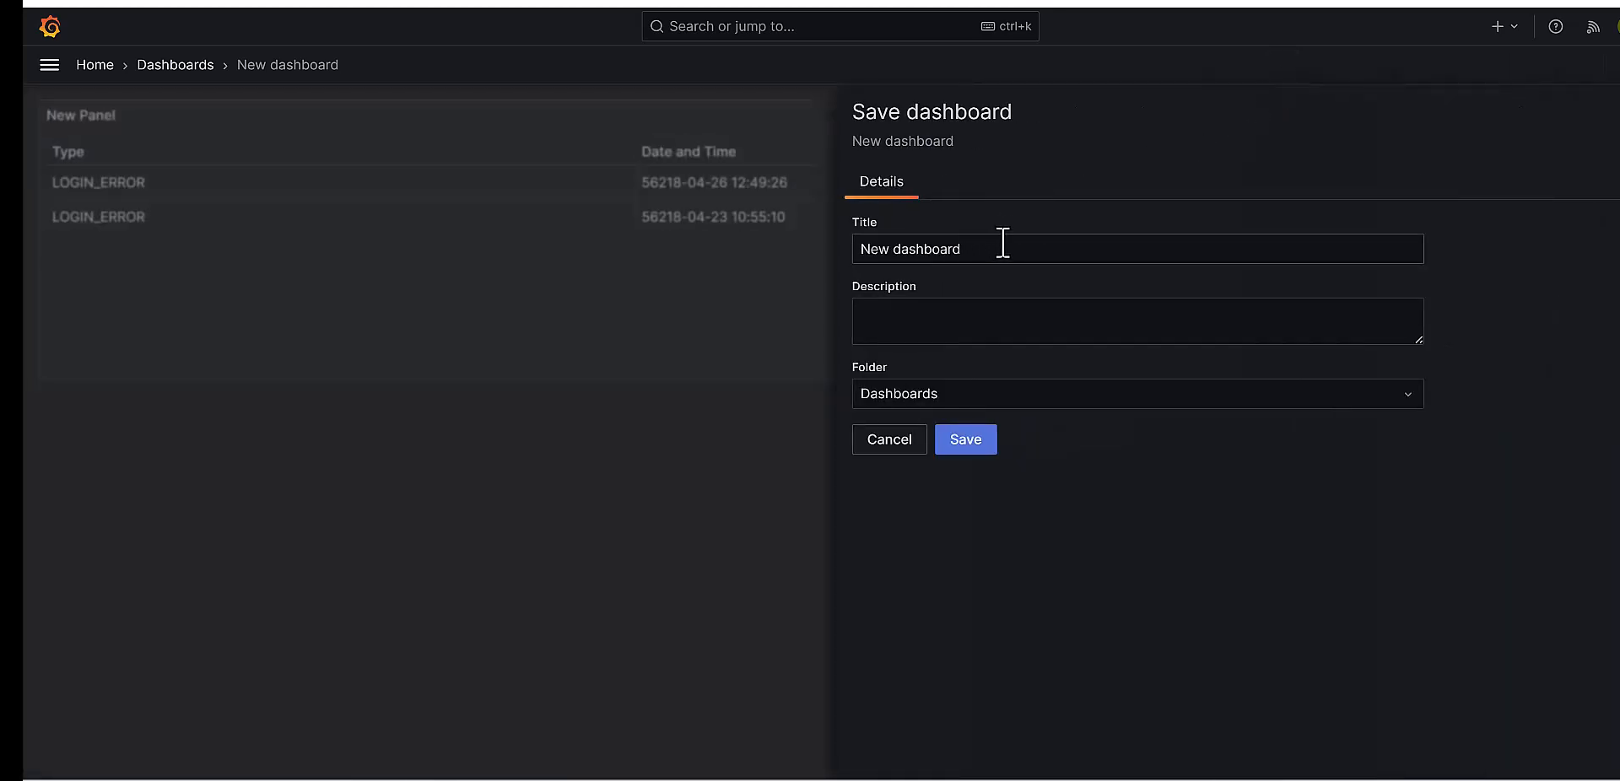
left_click_drag(1001, 242, 786, 244)
key("BackSpace")
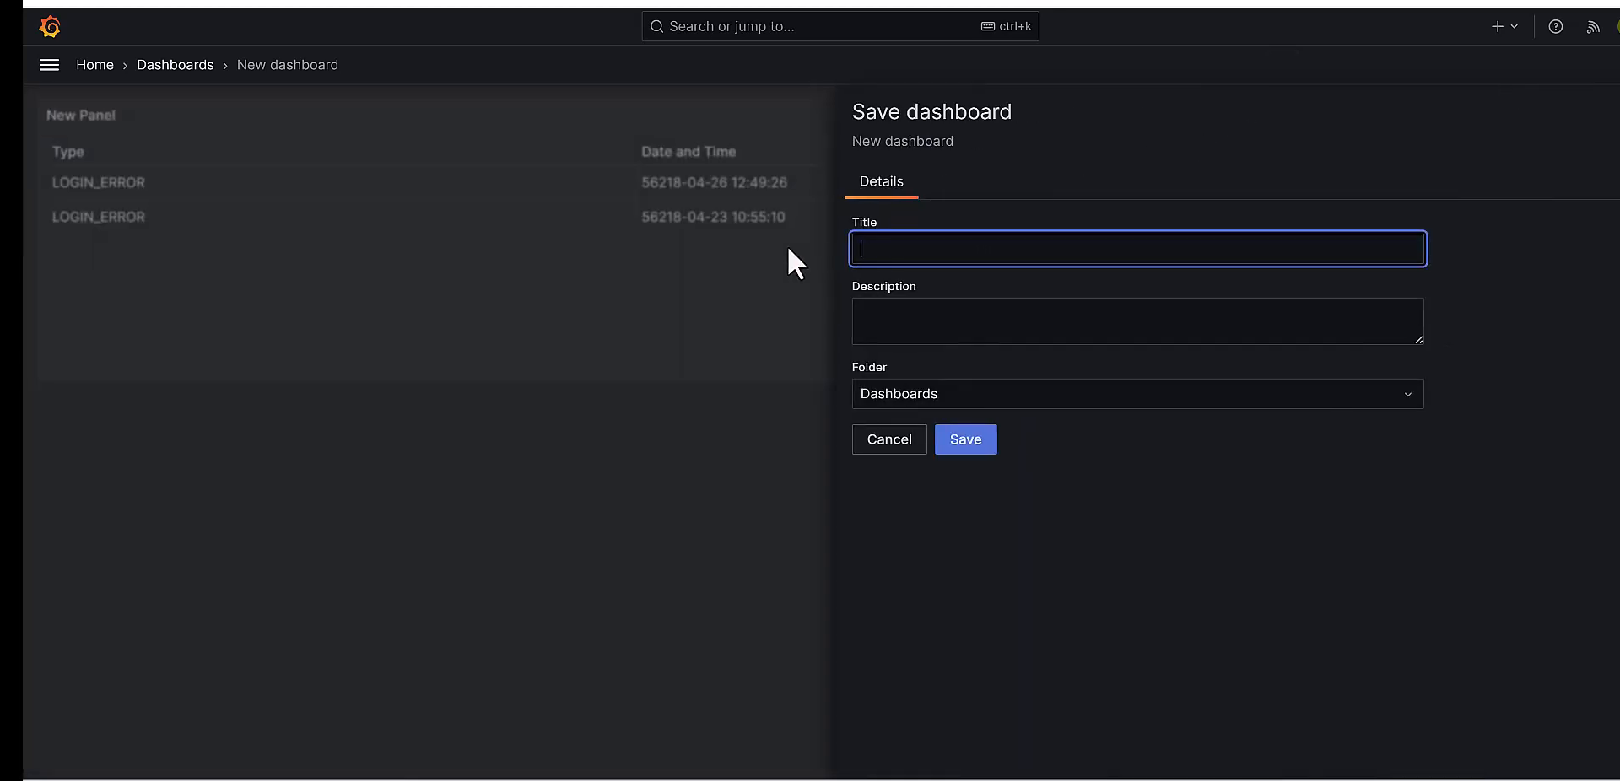
type("youtube_test")
left_click(964, 442)
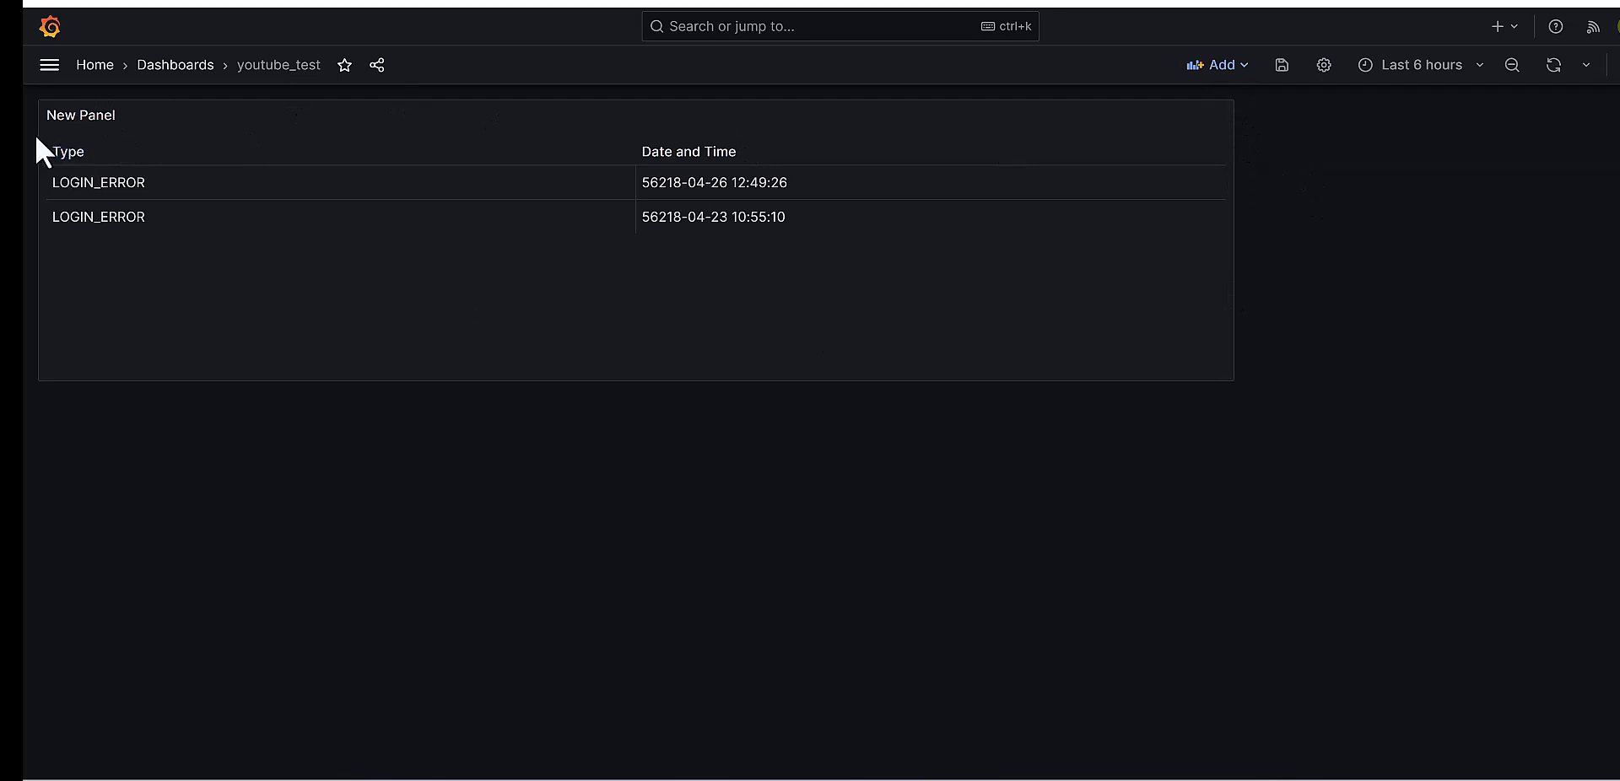
Step: Reopen the youtube_test dashboard from the dashboards list and add a new visualization of type Gauge
left_click(177, 67)
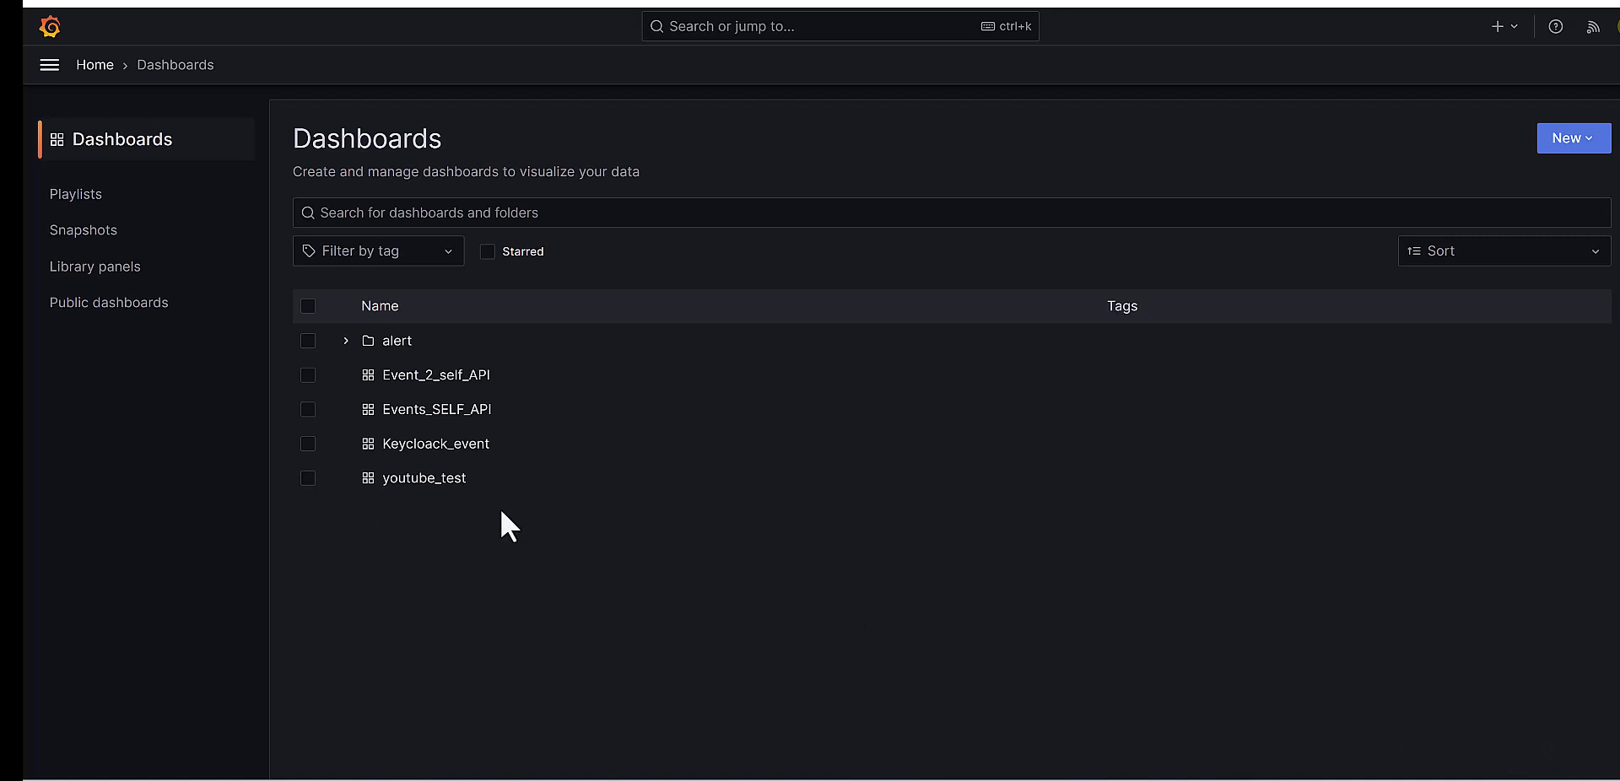
left_click(426, 478)
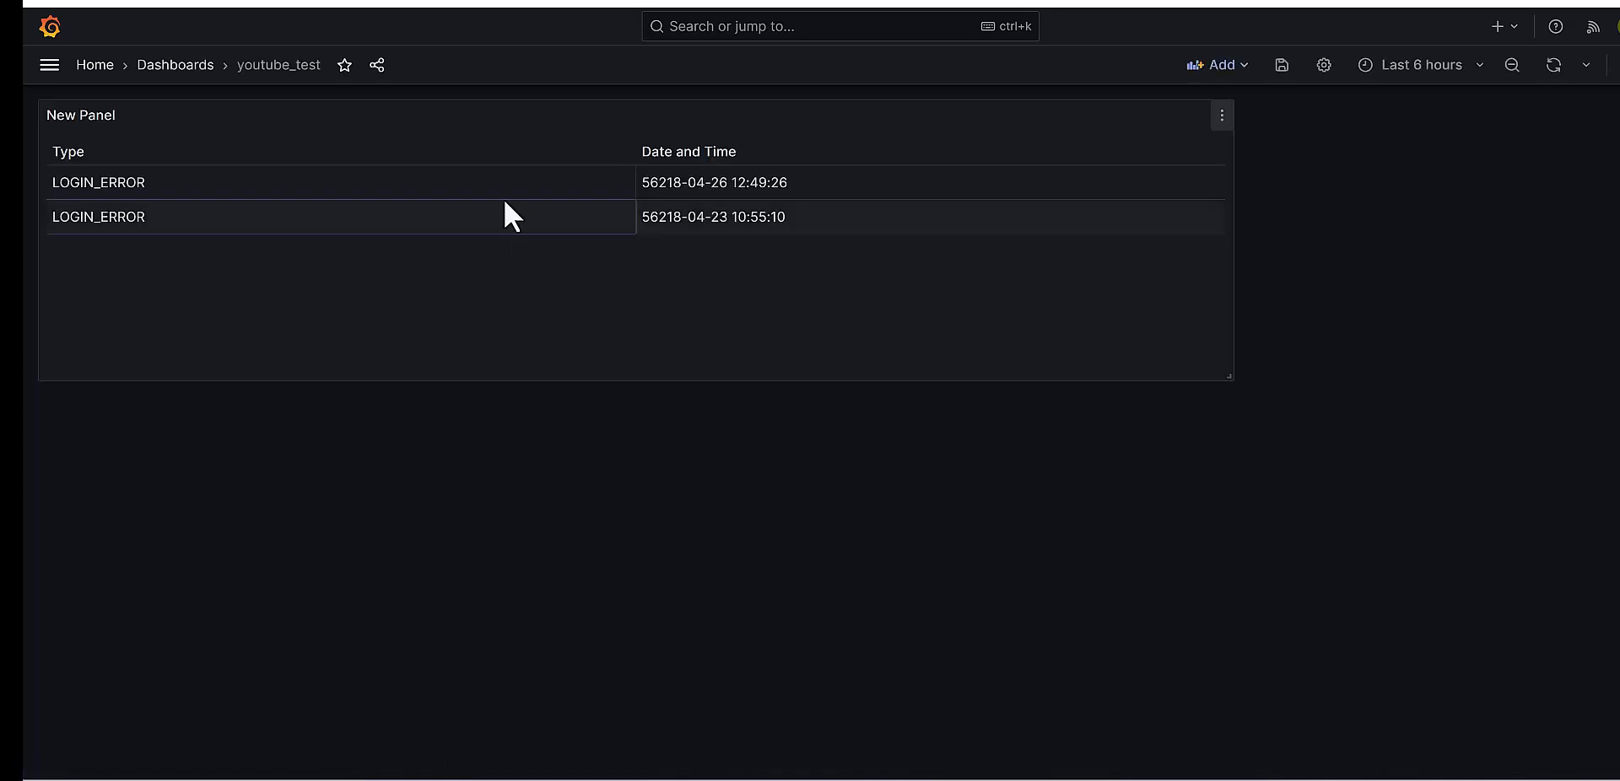
left_click(1223, 67)
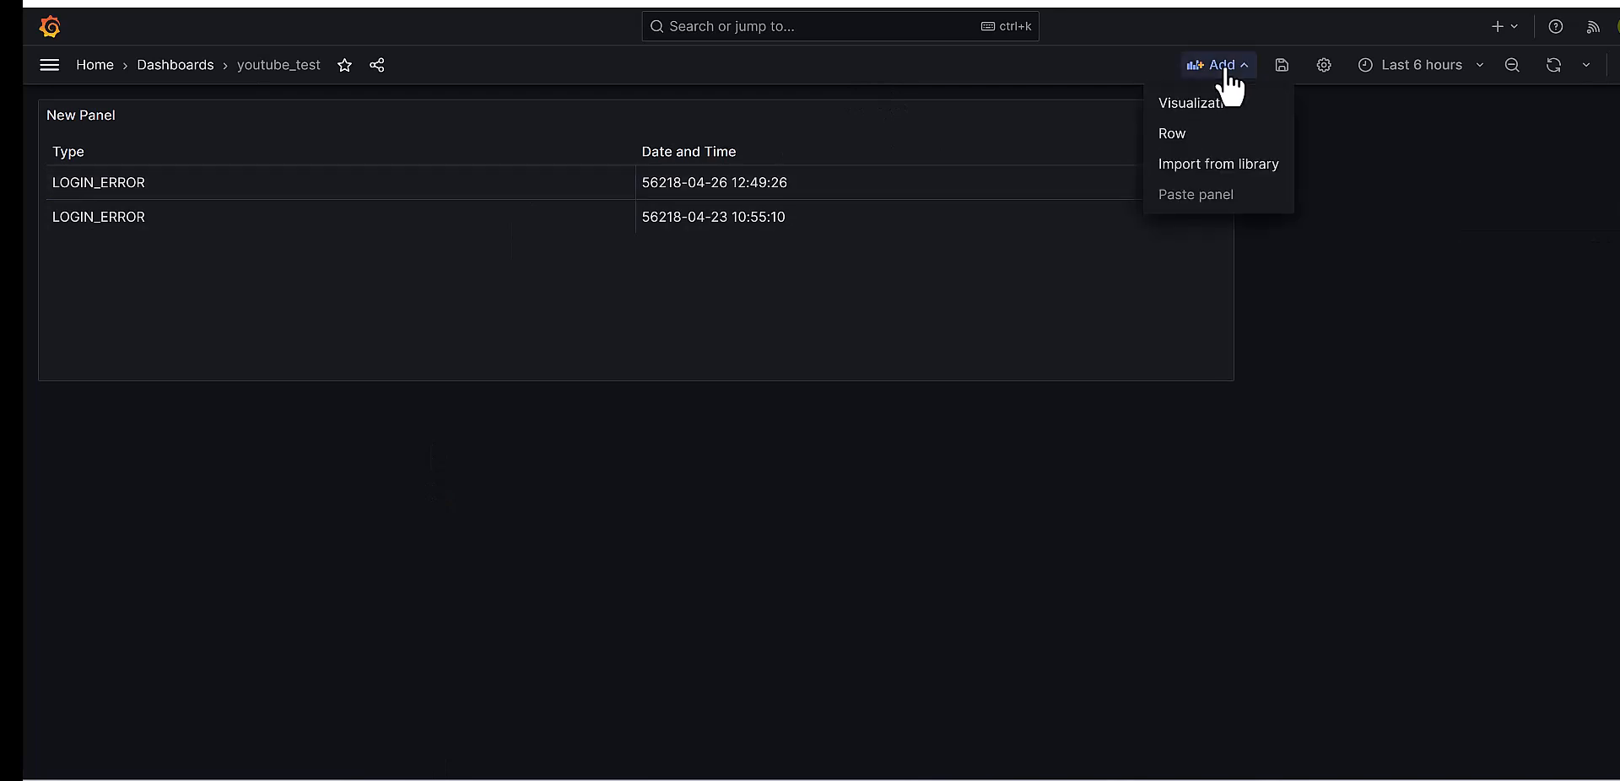
left_click(1191, 114)
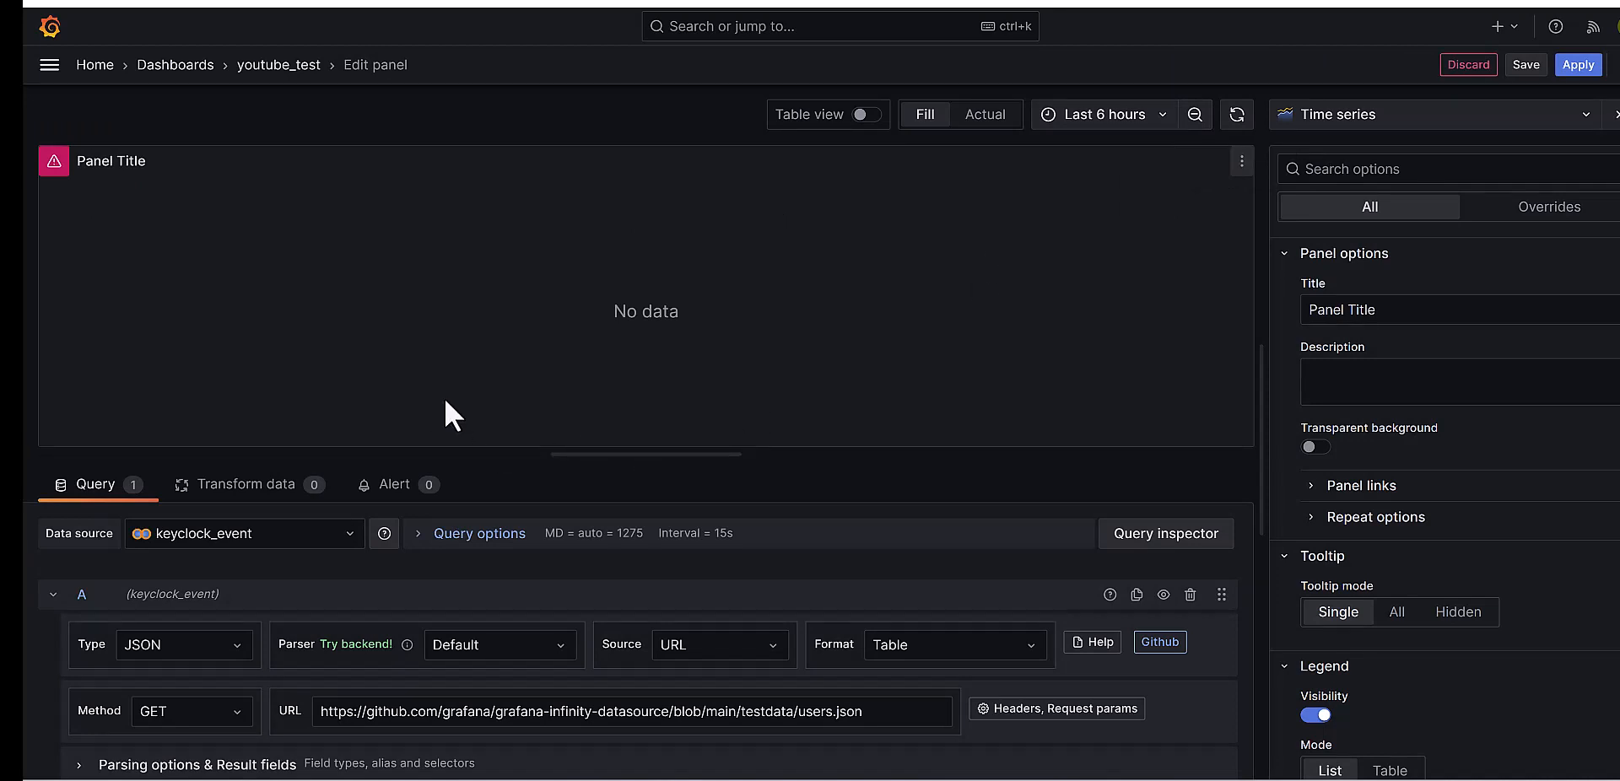
left_click(1390, 121)
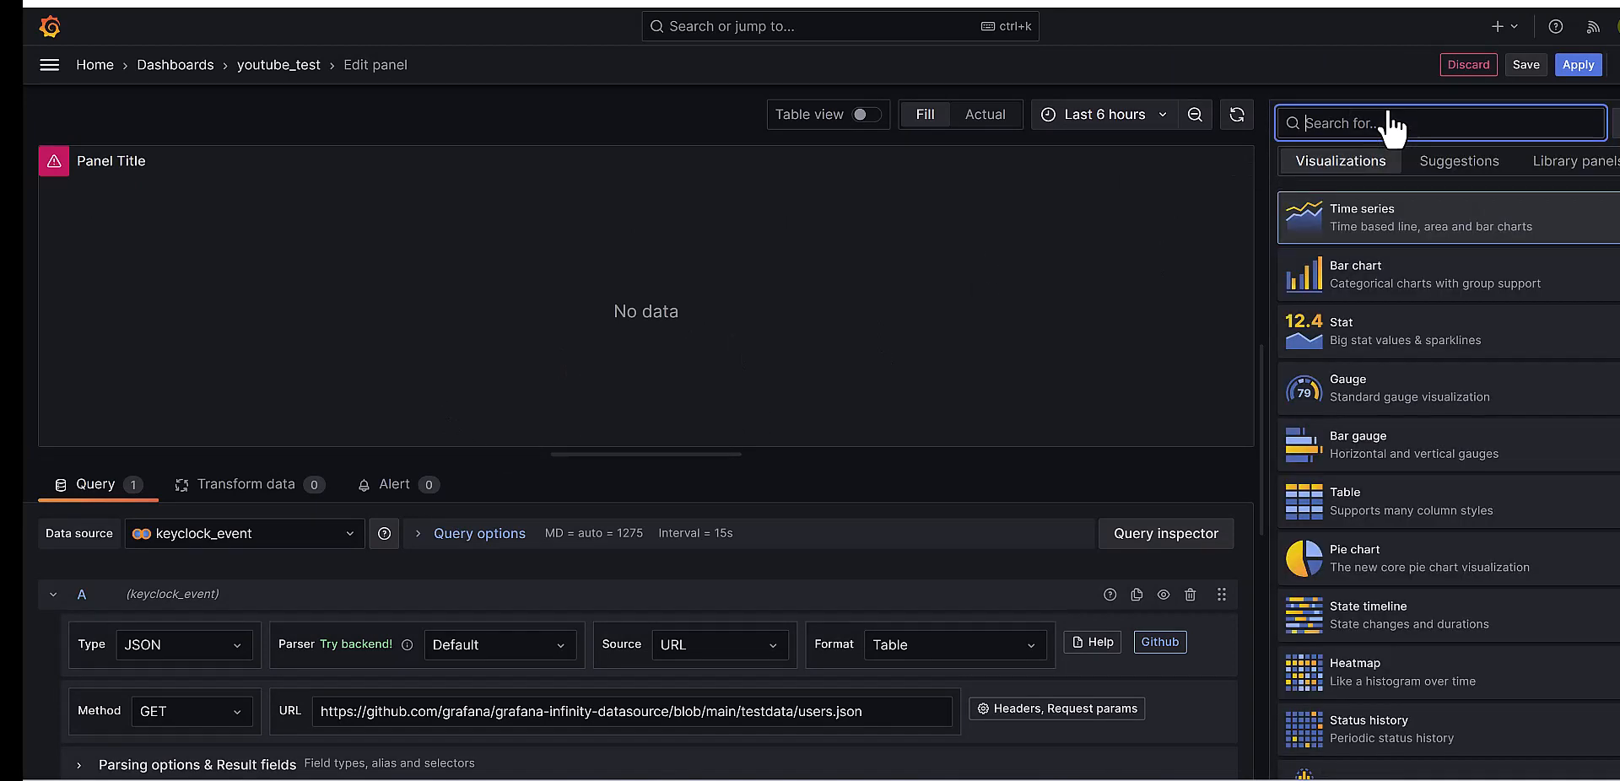
left_click(1352, 403)
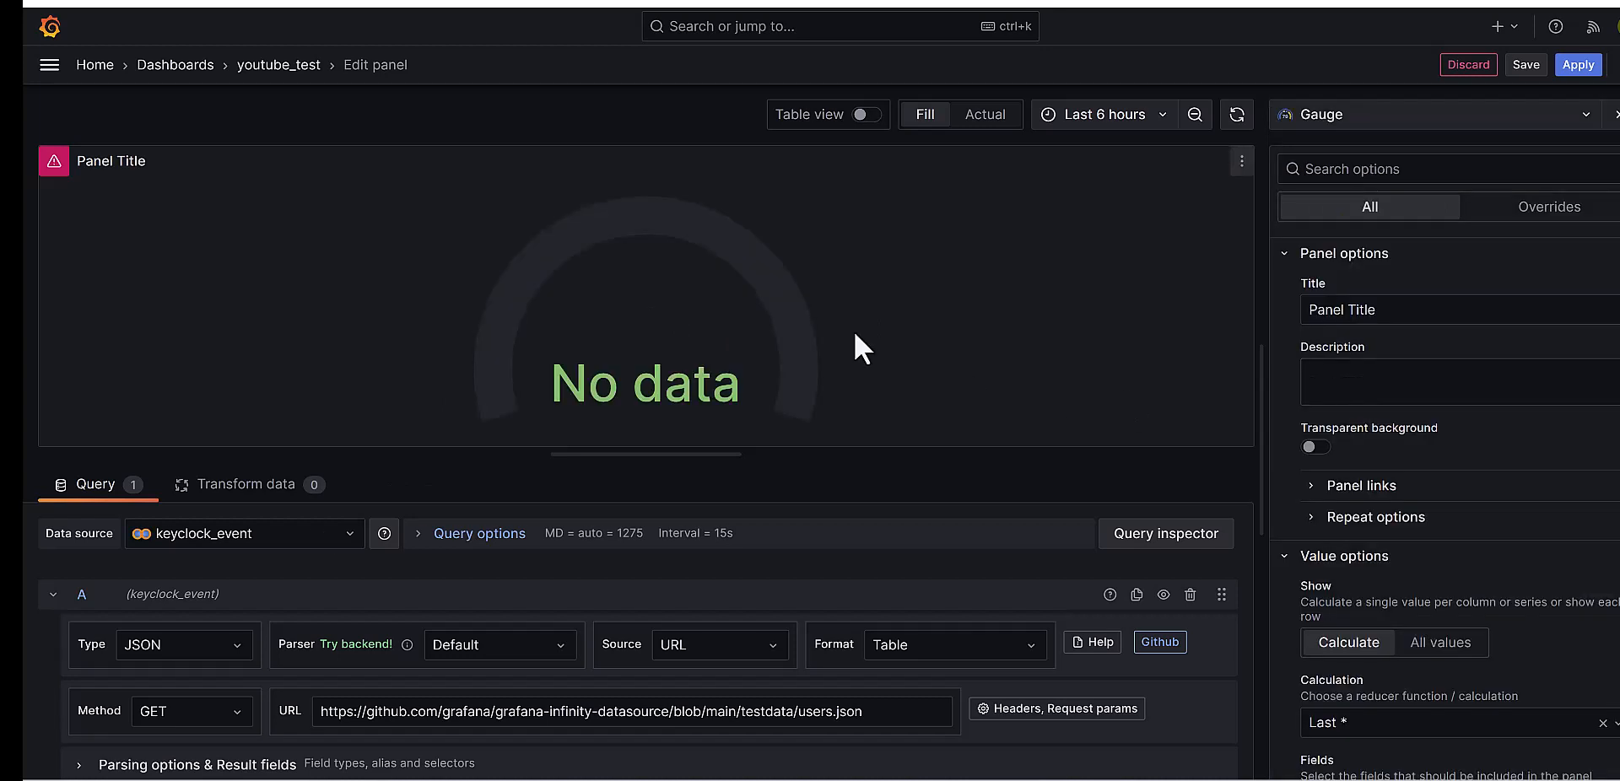
scroll(682, 561, "down", 1)
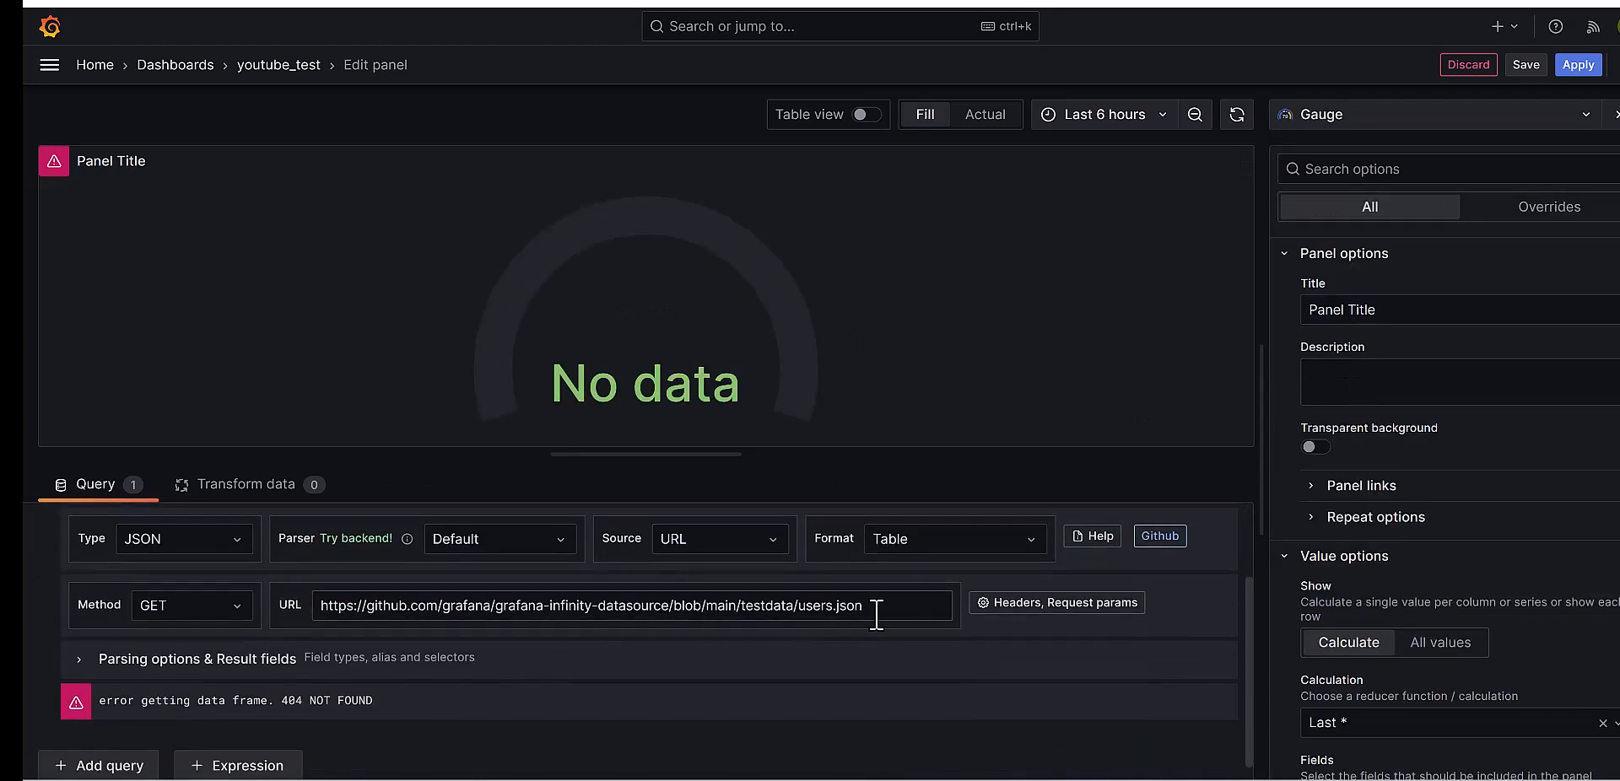
left_click_drag(869, 606, 299, 598)
key("BackSpace")
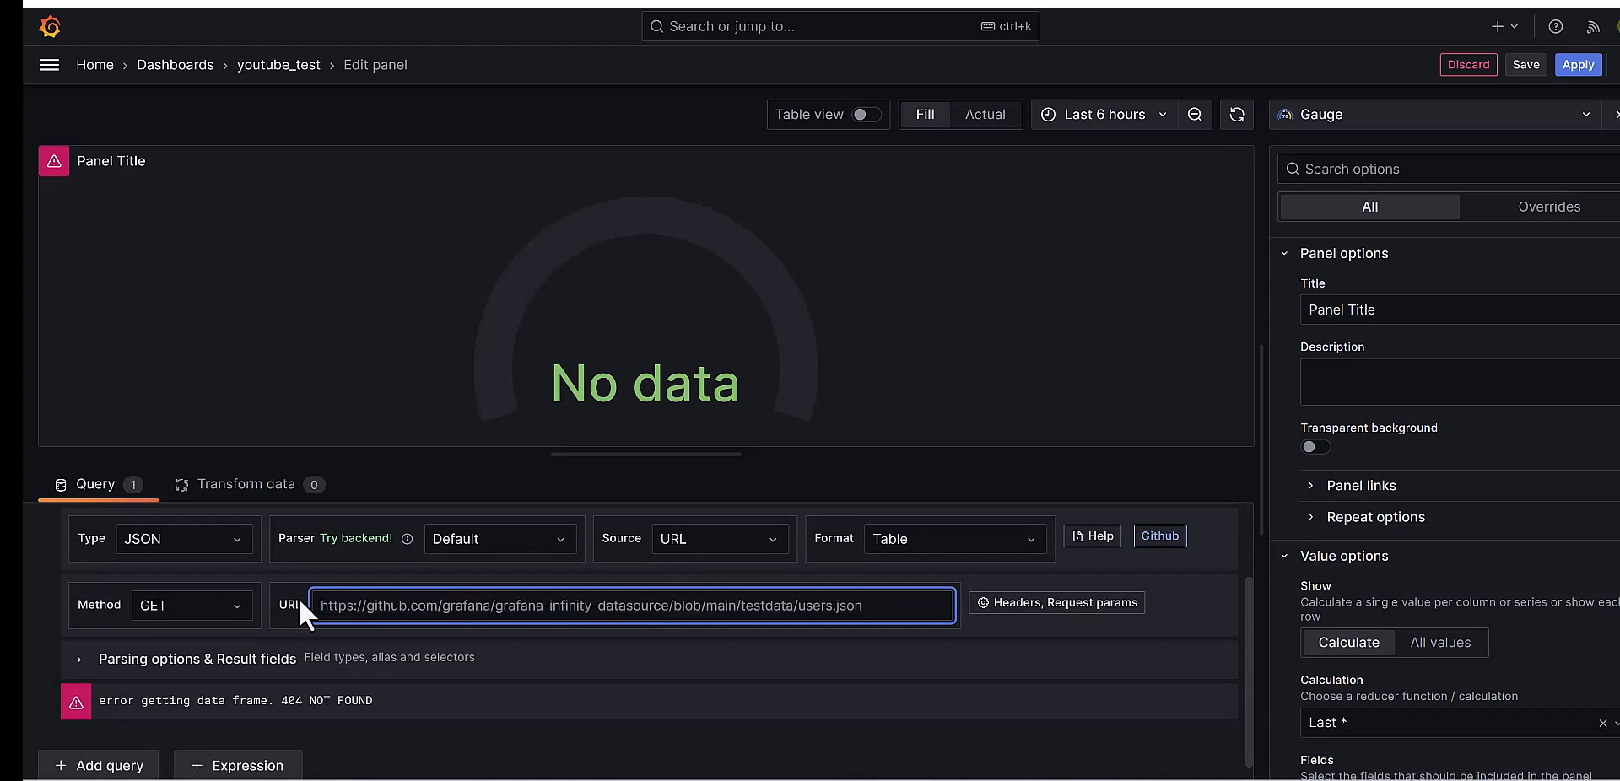
type("http://localhost:8080/admin/realms/master/events")
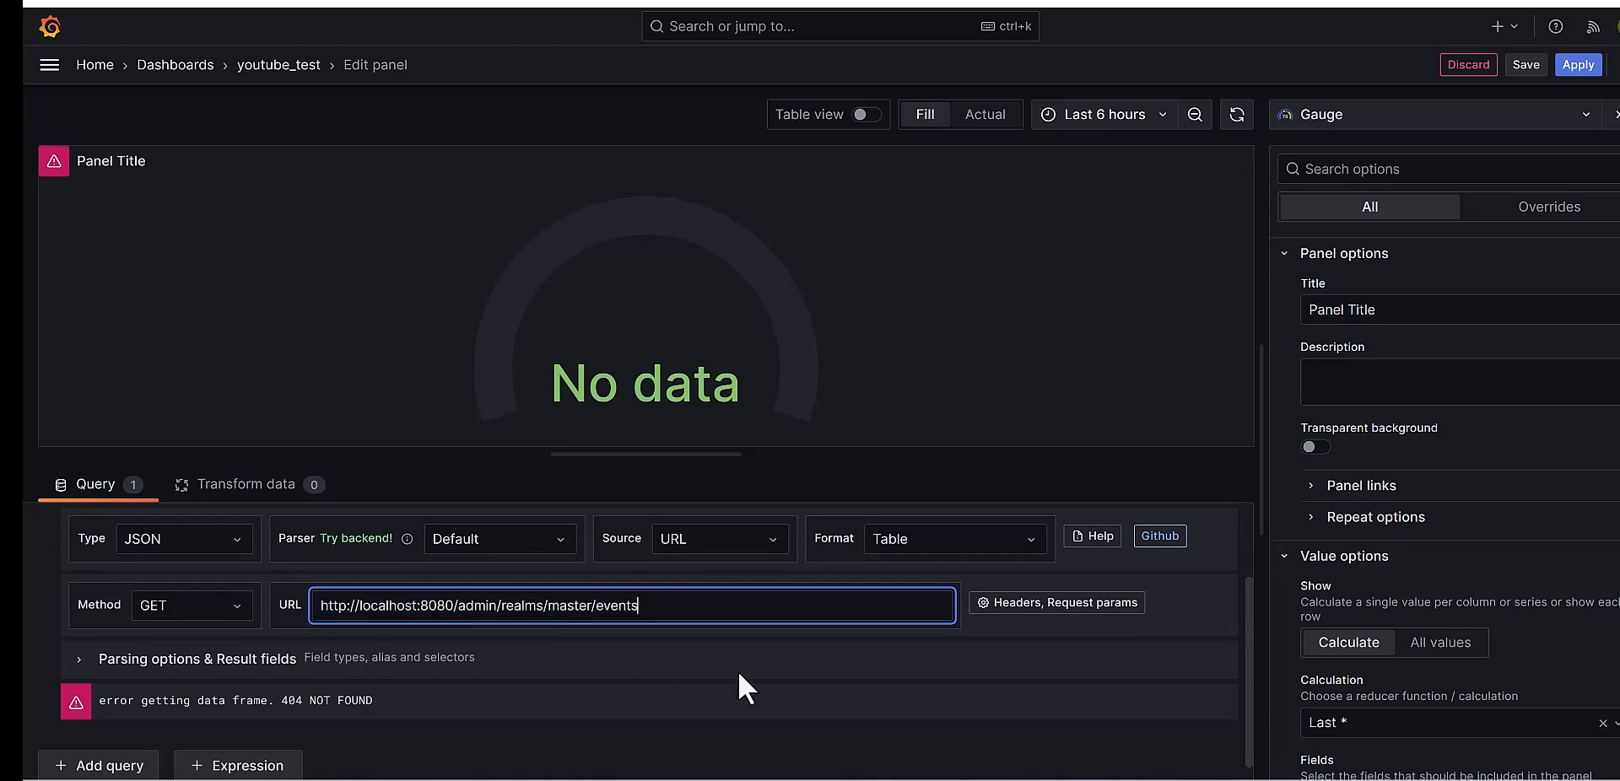
Step: Expand the gauge query's URL options and its parsing options, and add an empty column to the result fields
scroll(575, 670, "down", 1)
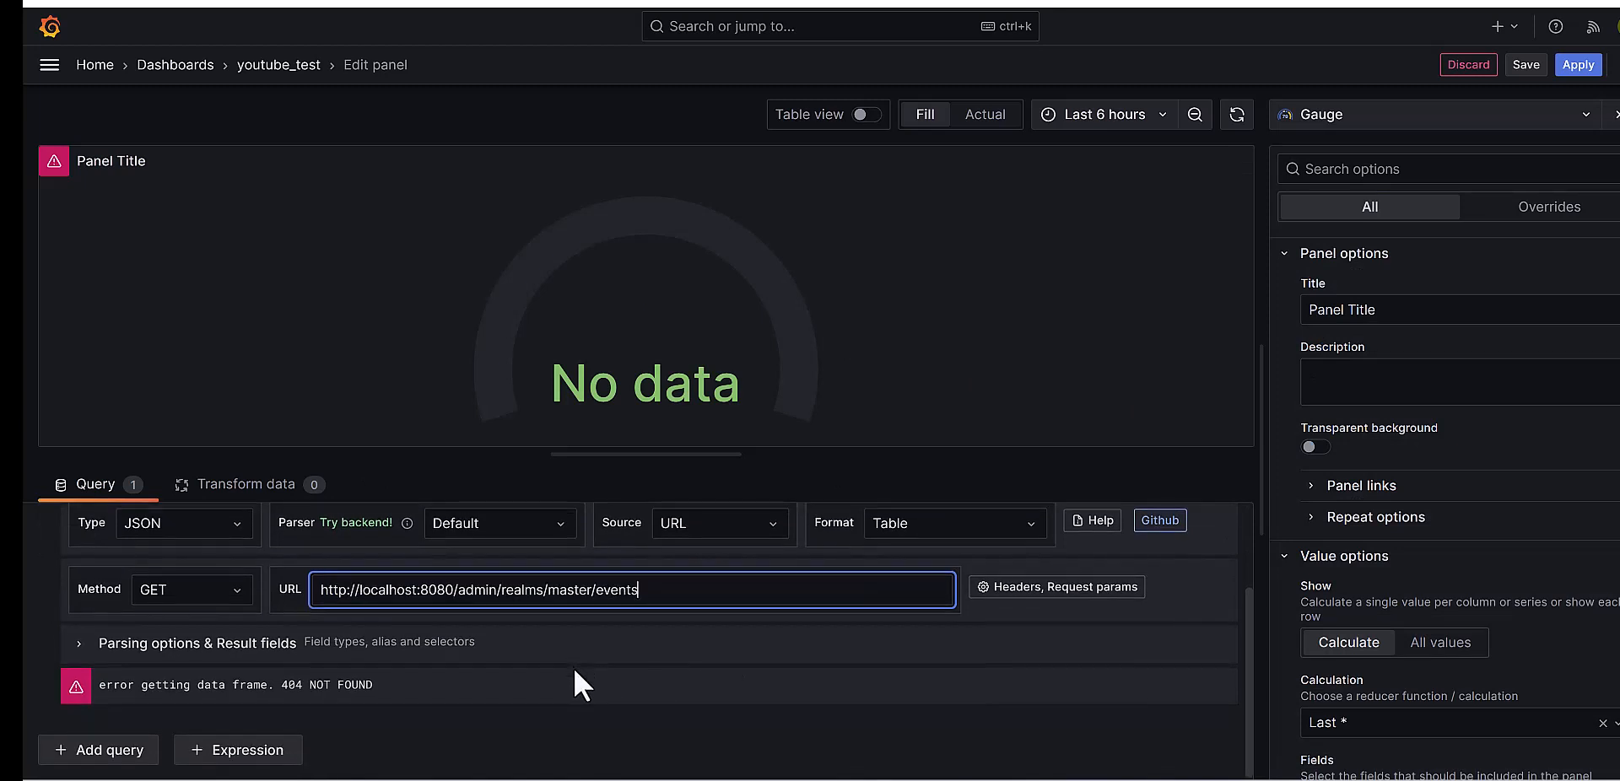
left_click(996, 589)
scroll(540, 675, "down", 3)
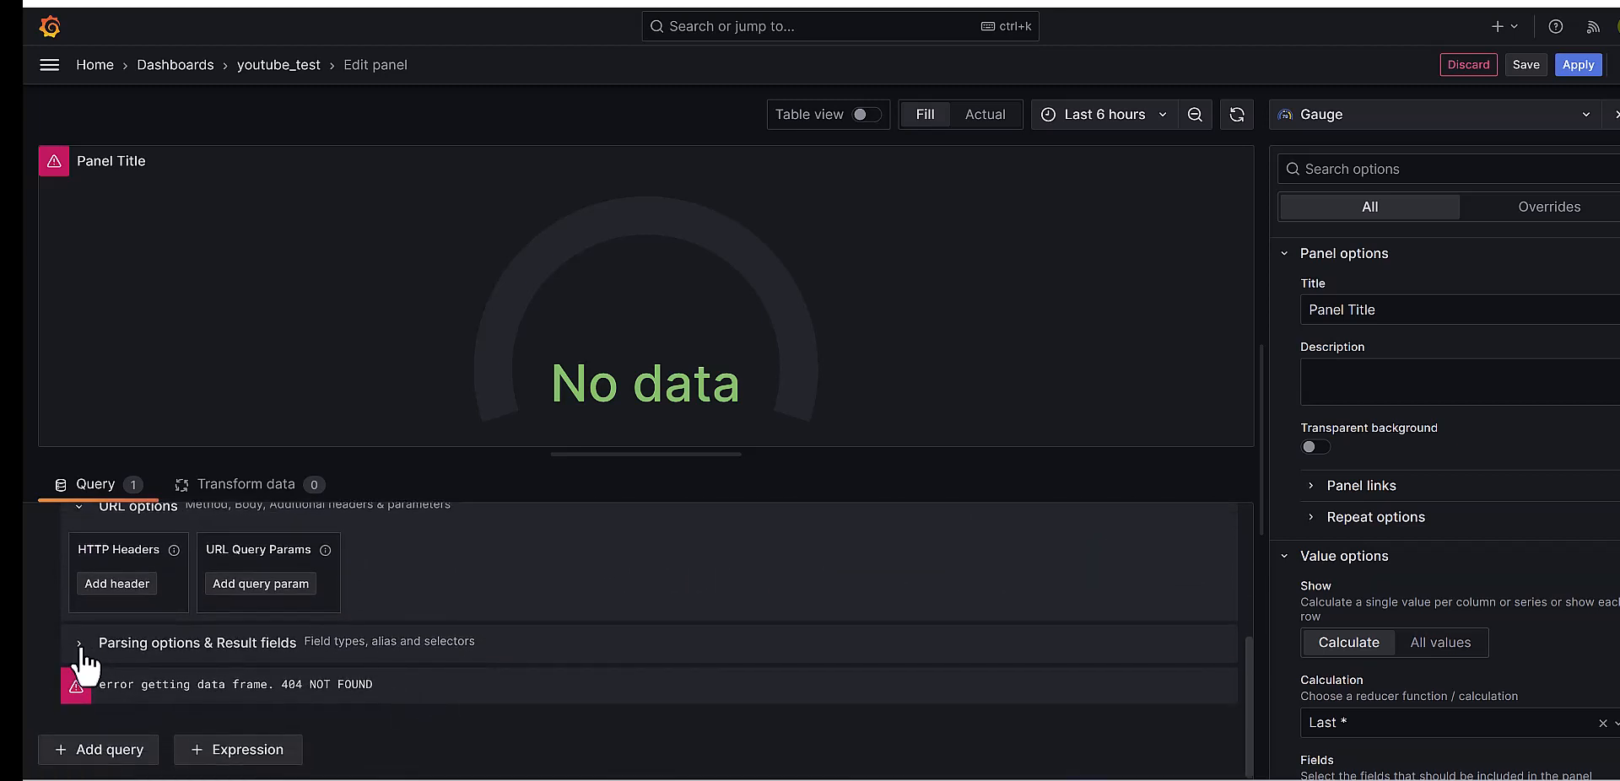
left_click(76, 652)
scroll(579, 644, "down", 2)
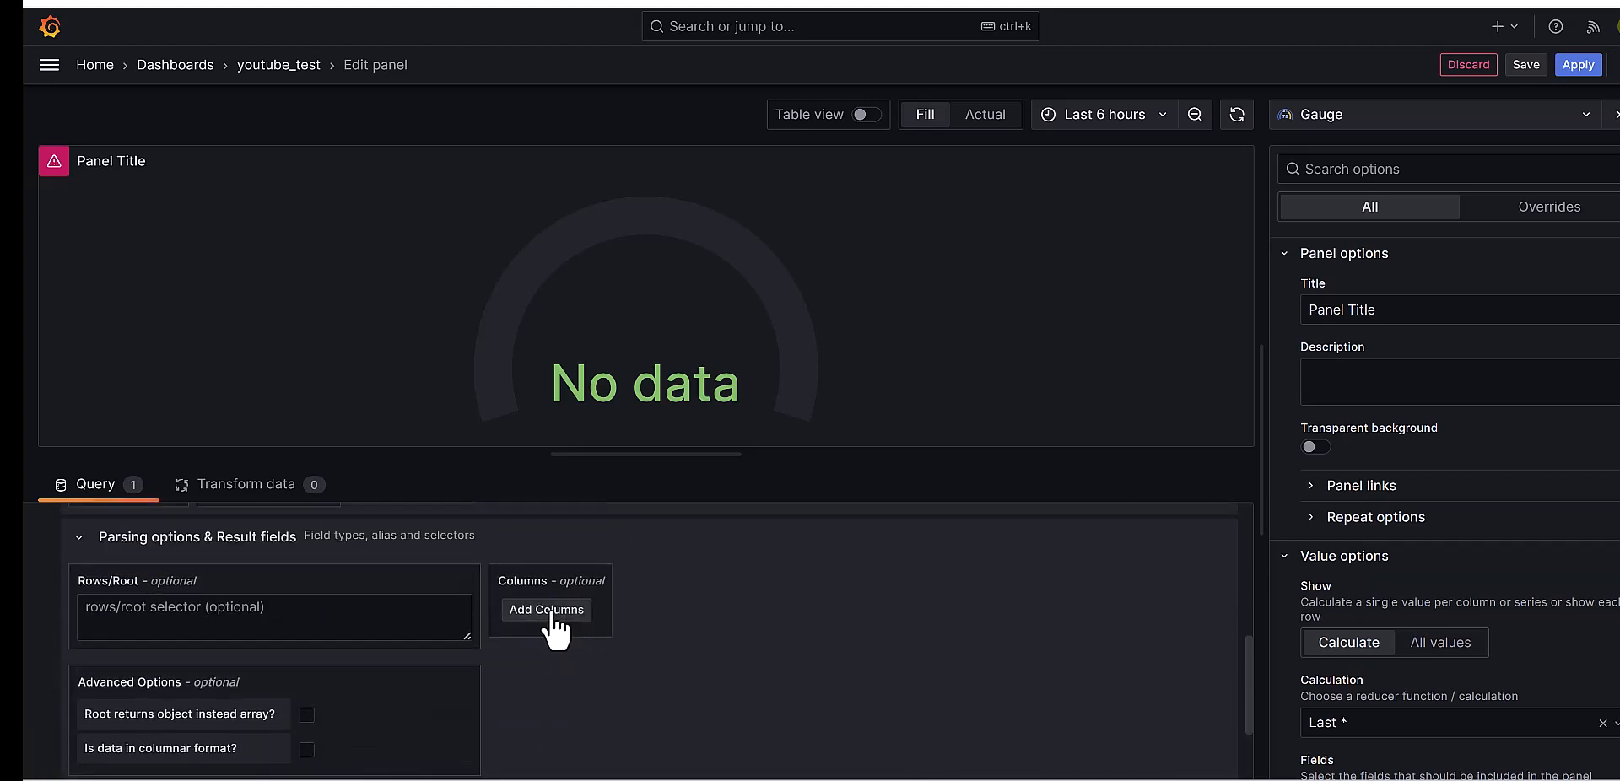
left_click(552, 614)
scroll(622, 655, "up", 2)
scroll(622, 655, "down", 4)
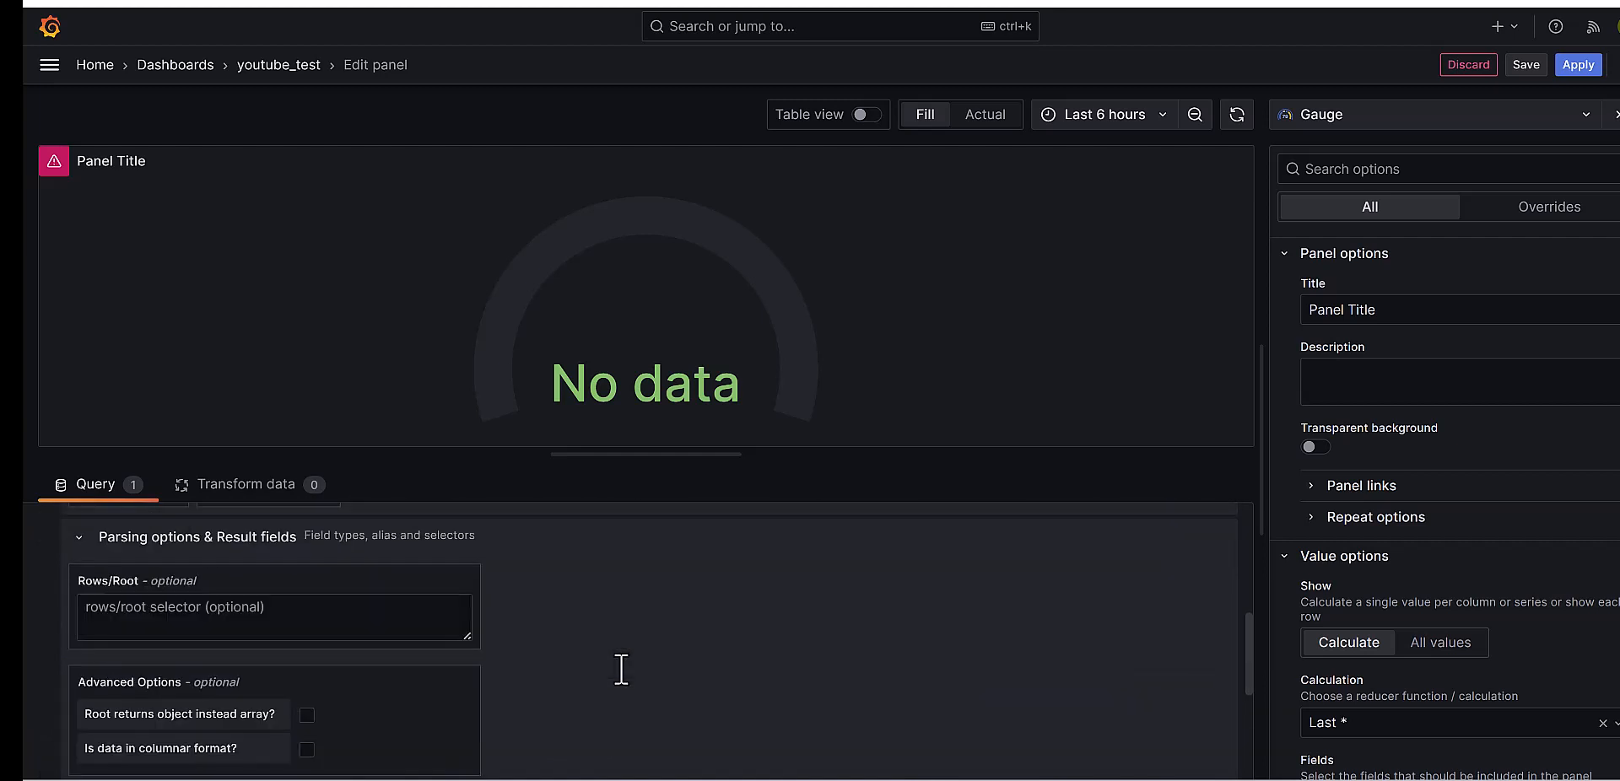
scroll(620, 665, "down", 1)
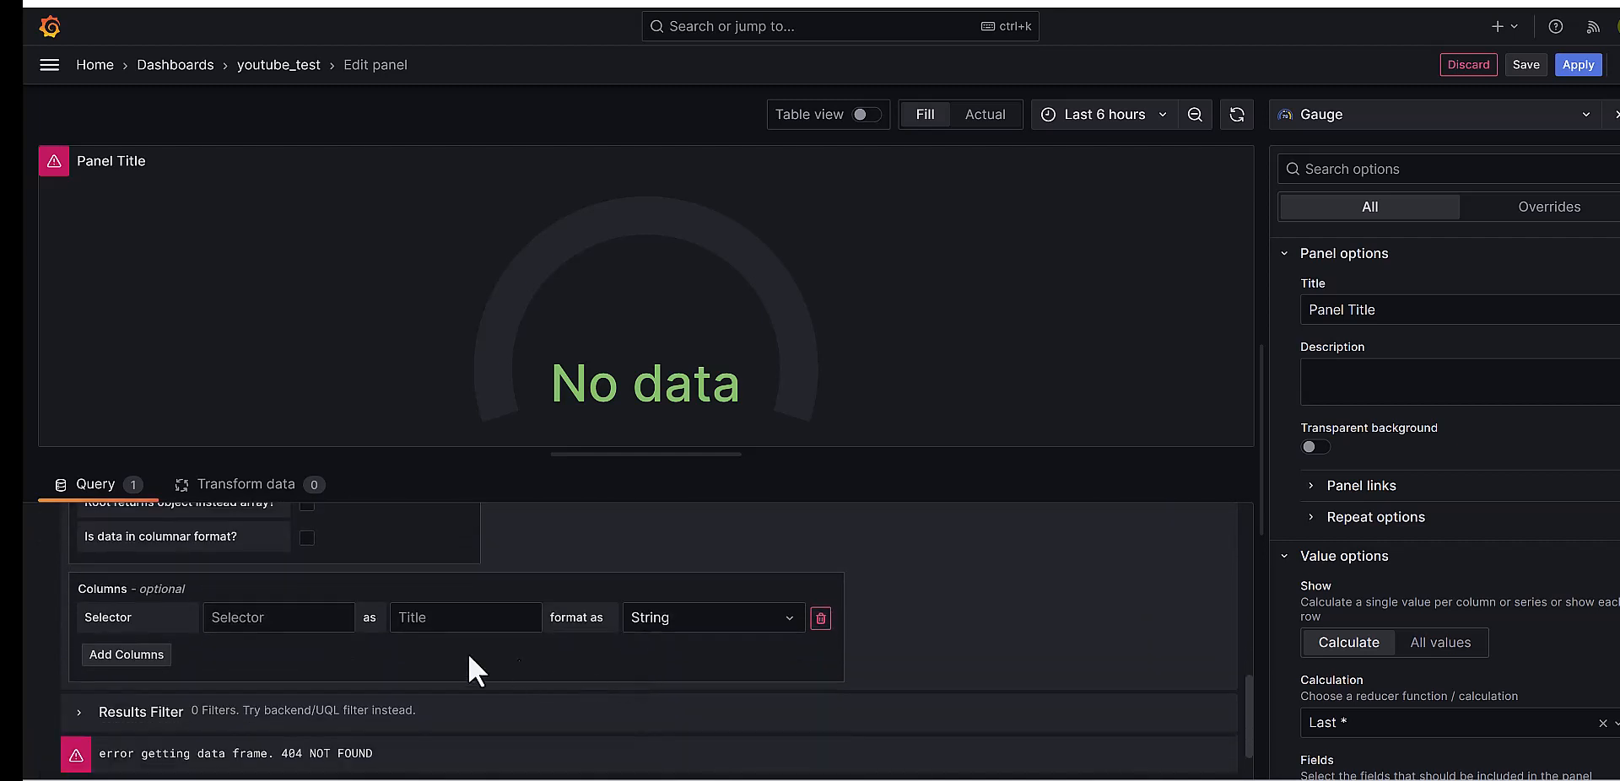
left_click(252, 618)
Step: Enlarge the query editor area below the gauge preview to see the column settings
scroll(550, 599, "up", 3)
scroll(550, 608, "up", 1)
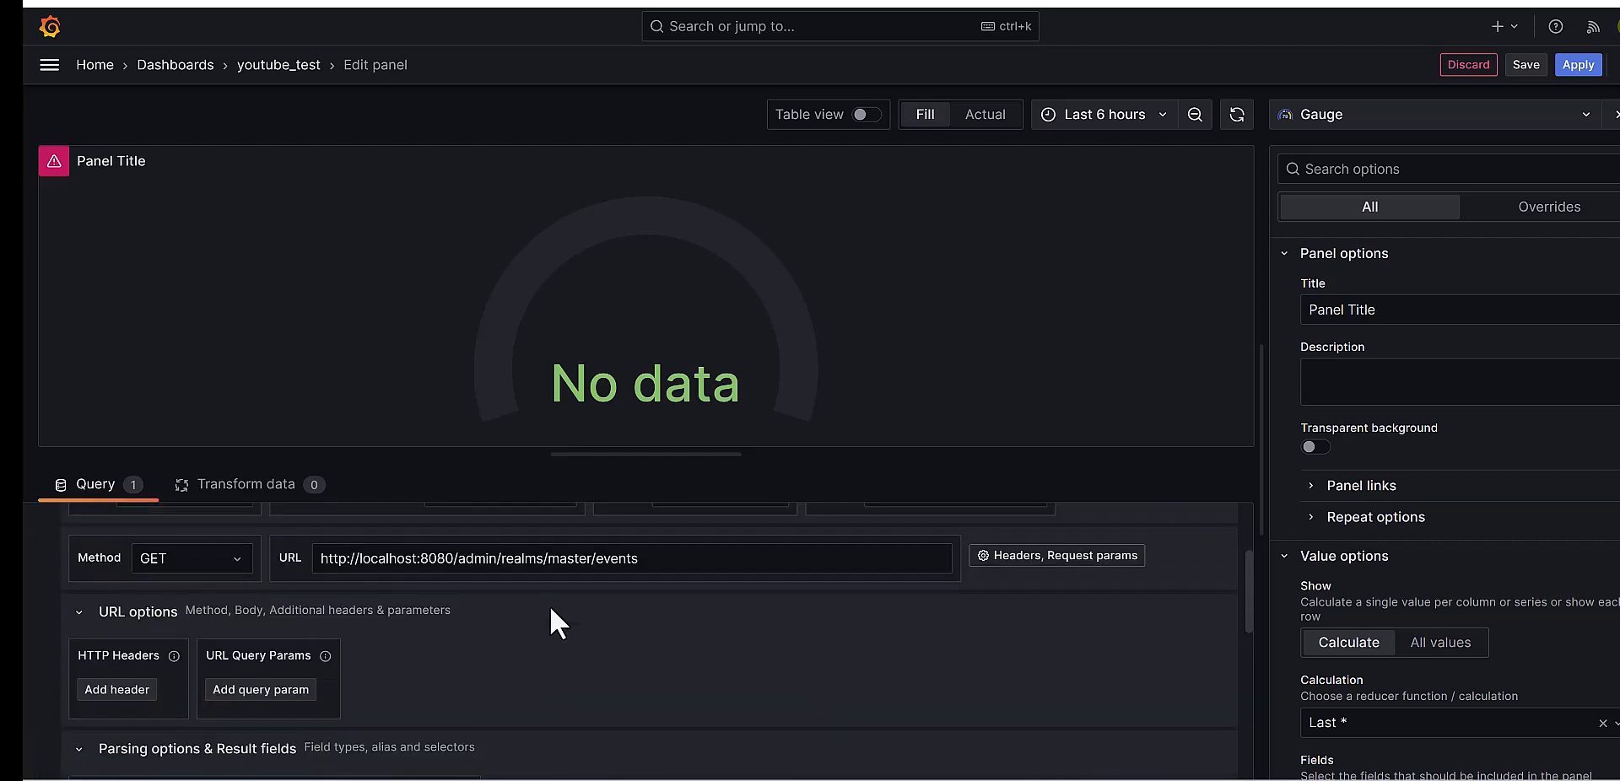
scroll(549, 605, "down", 1)
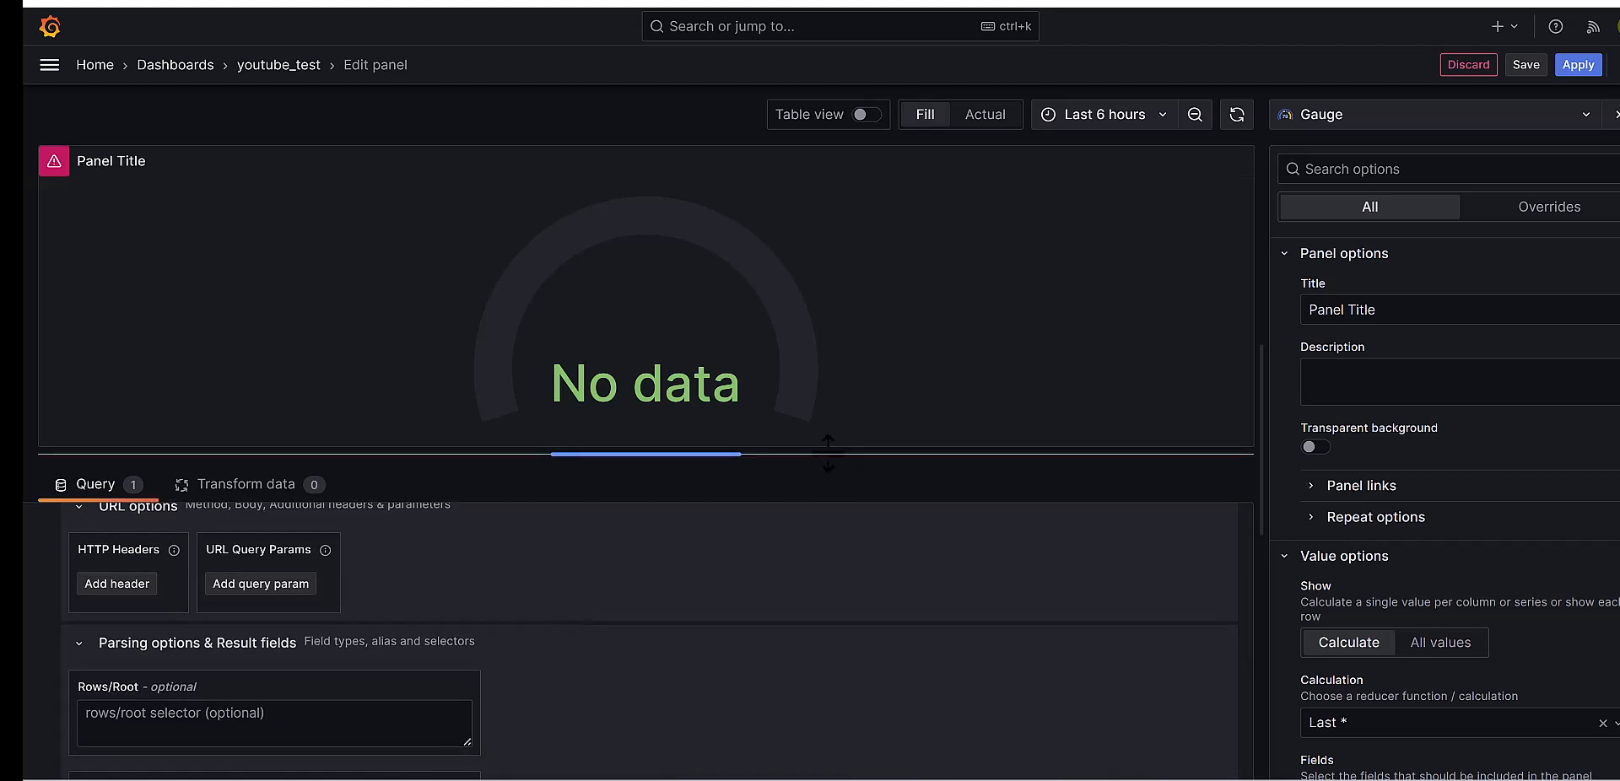
left_click_drag(828, 432, 825, 370)
scroll(399, 645, "down", 3)
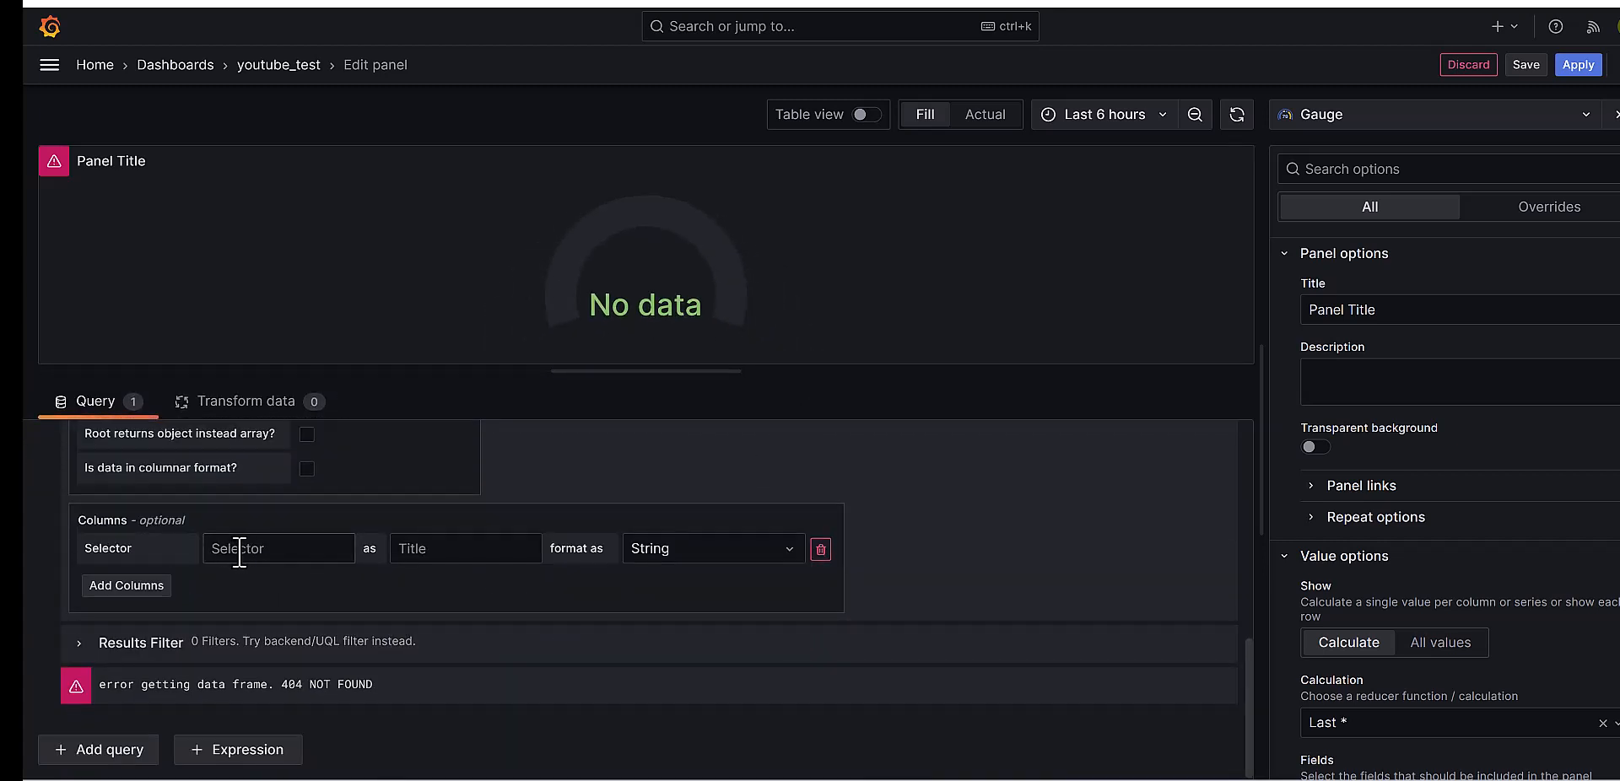
scroll(240, 559, "up", 1)
scroll(228, 565, "up", 2)
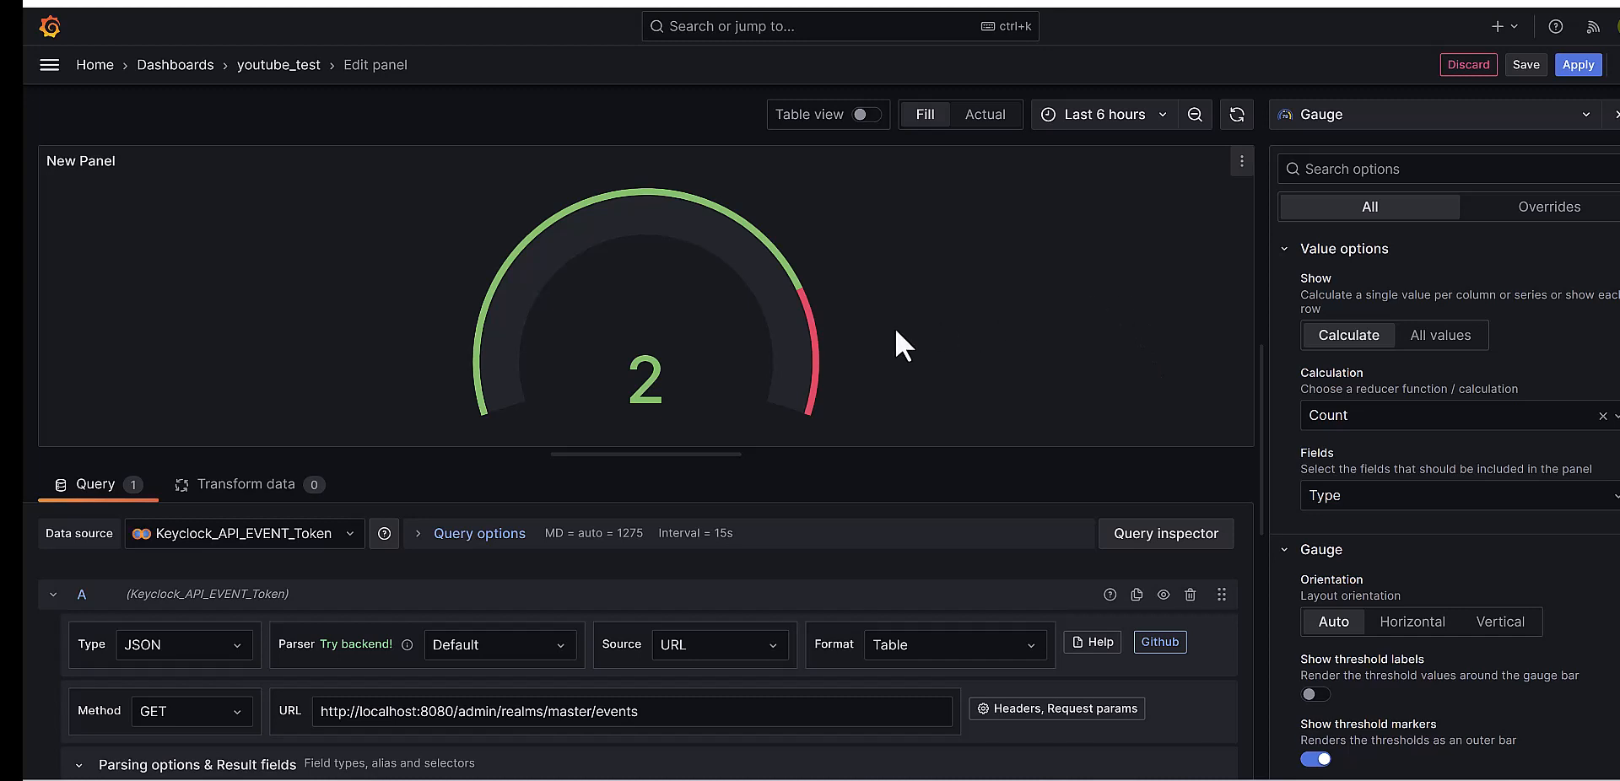
Step: Review the finished gauge panel's visualization type, query URL, result columns and results filter
left_click(1390, 120)
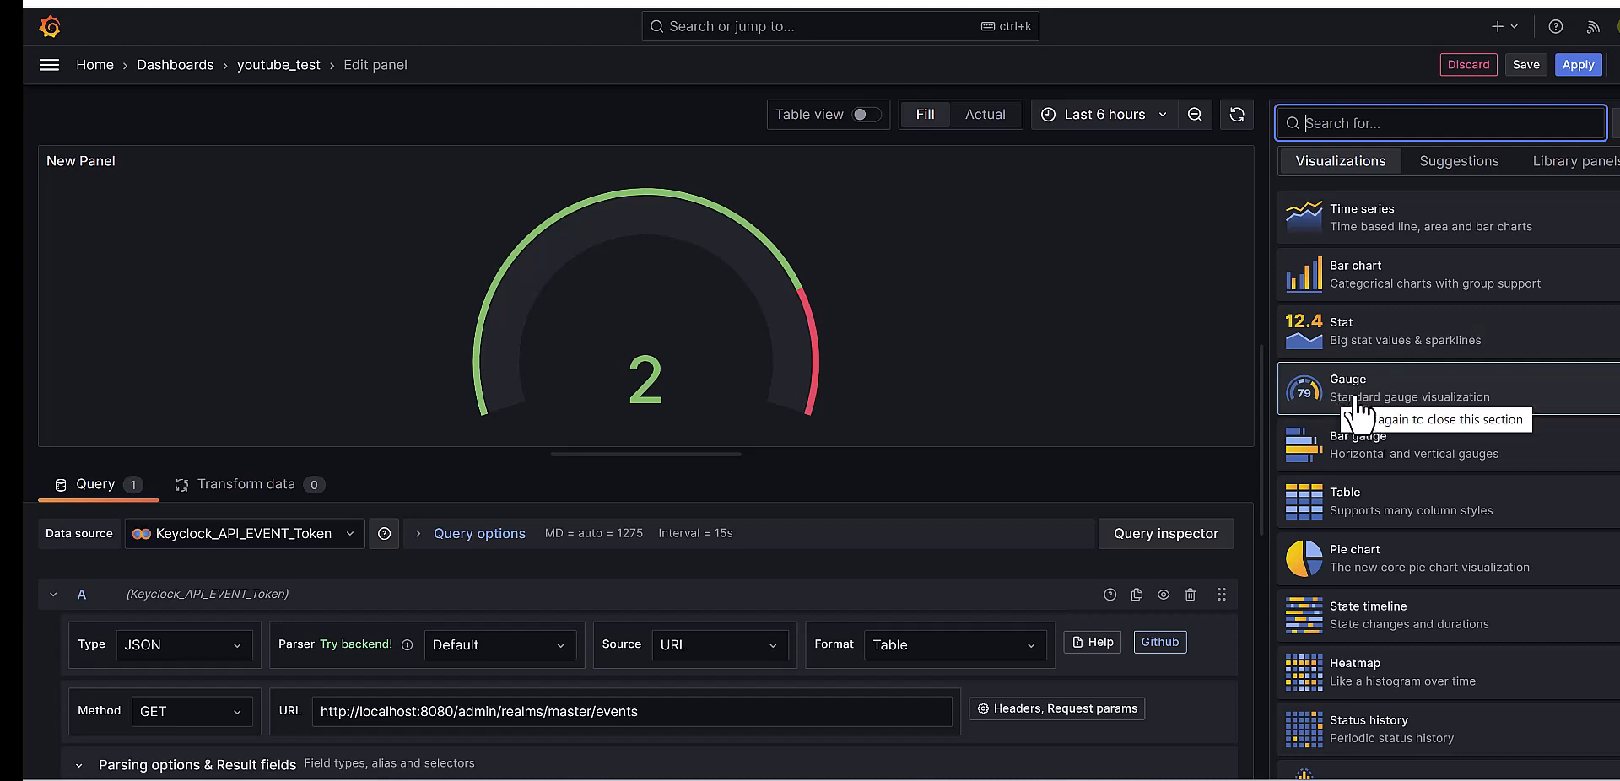
left_click(1123, 345)
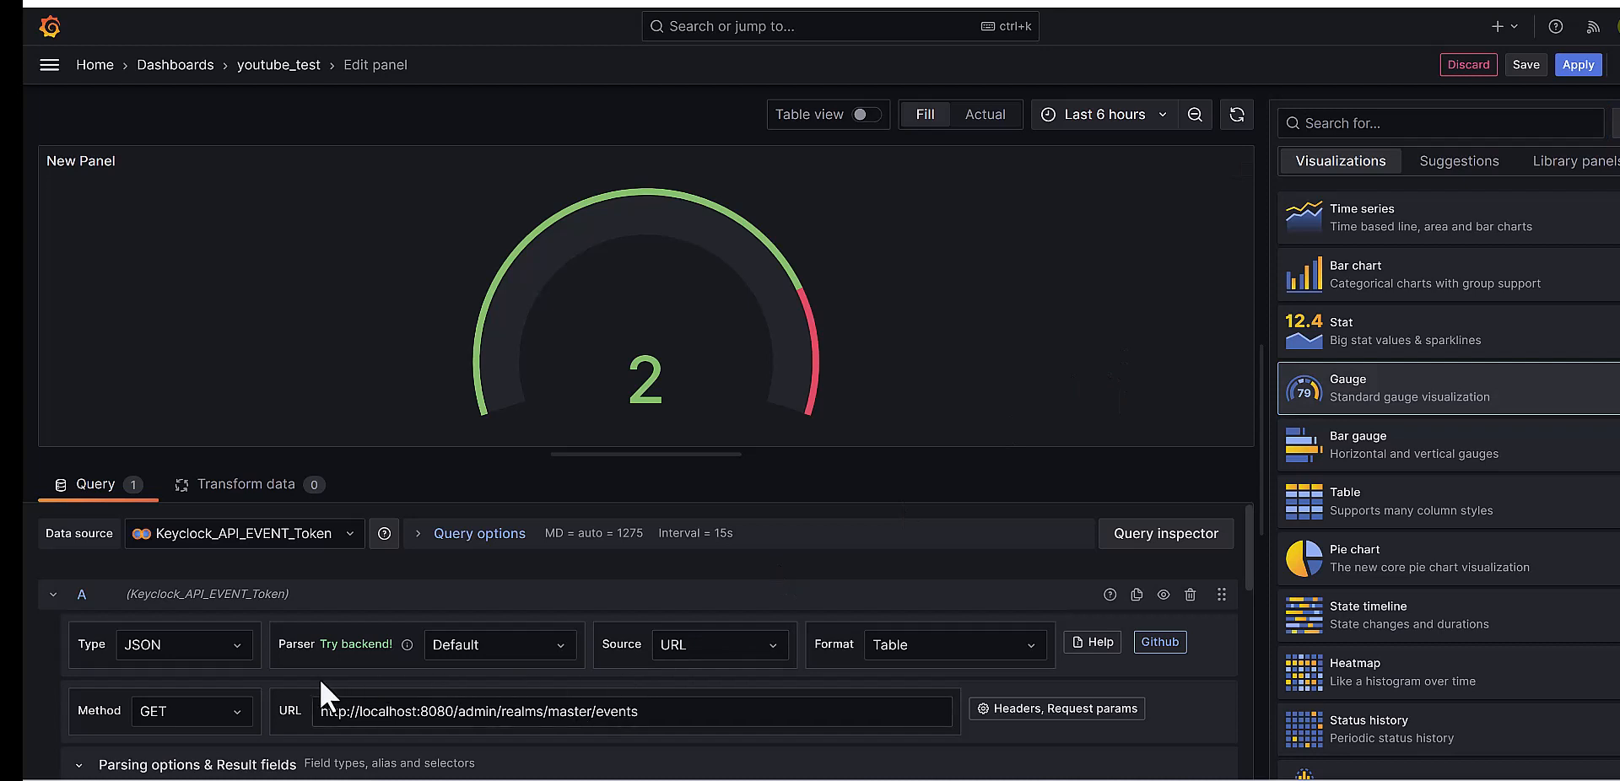
scroll(291, 678, "down", 2)
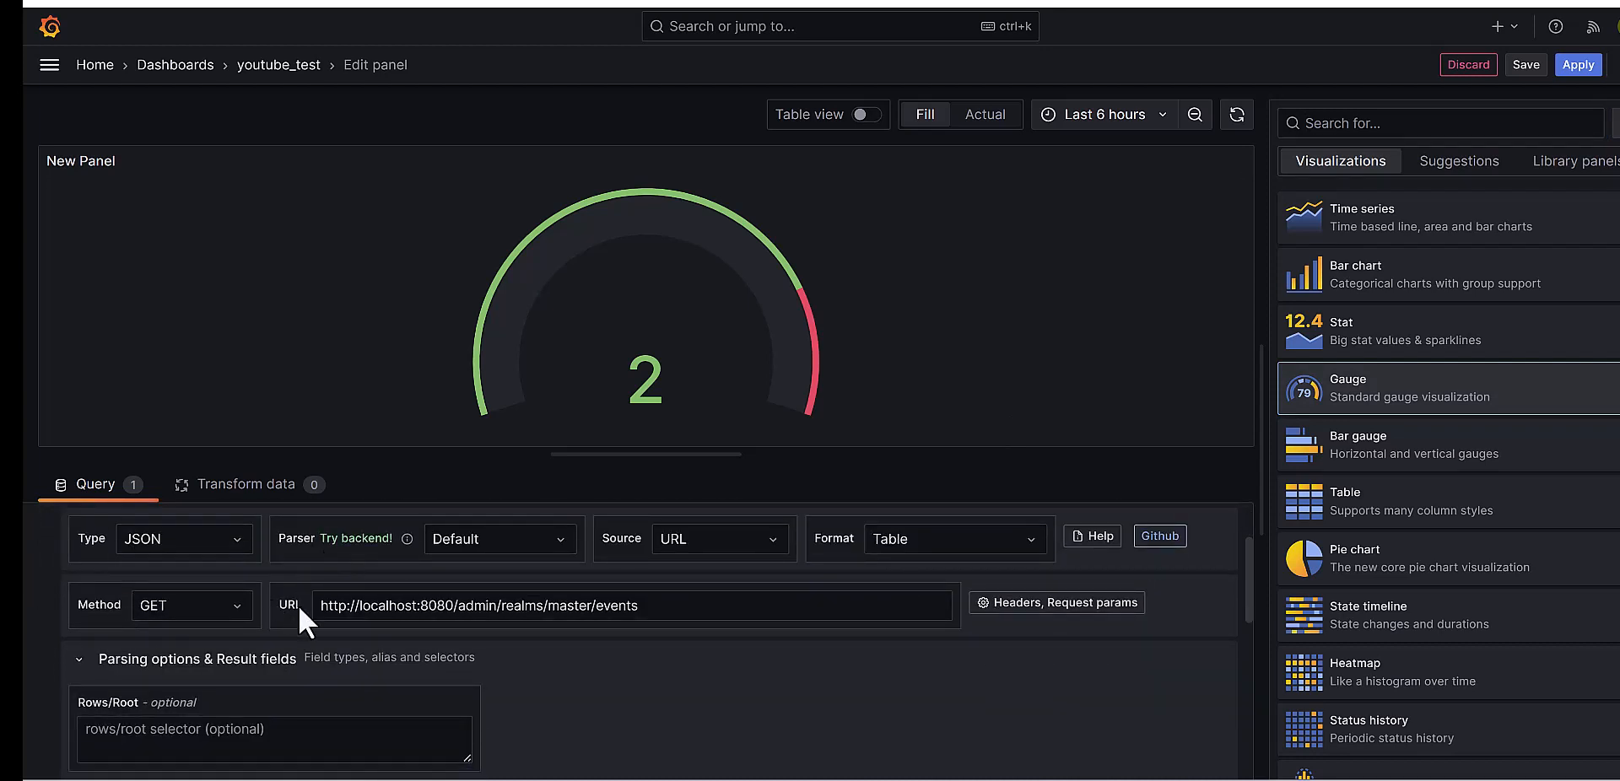
left_click_drag(649, 605, 258, 605)
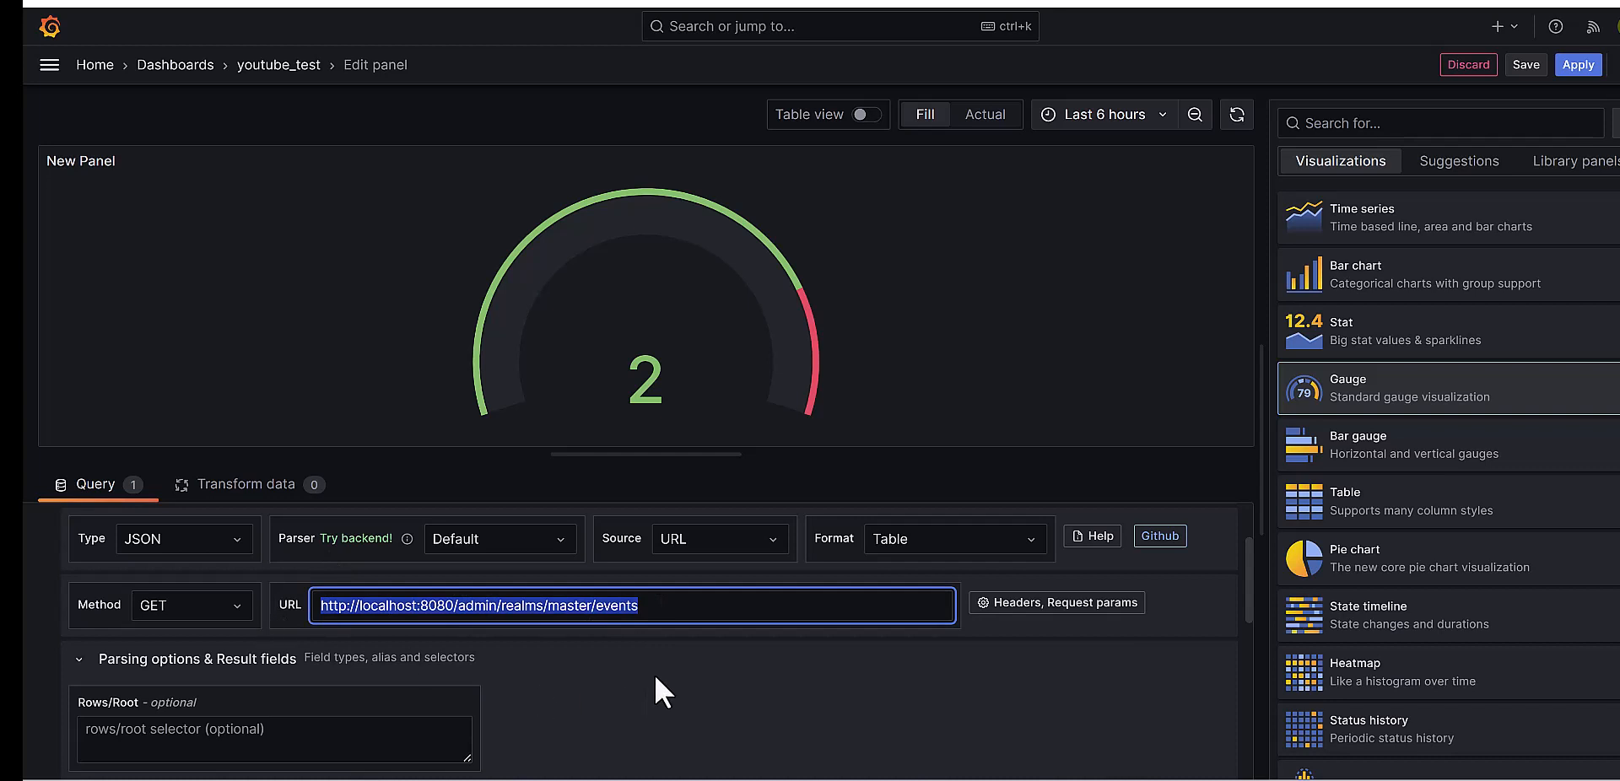
scroll(654, 673, "down", 5)
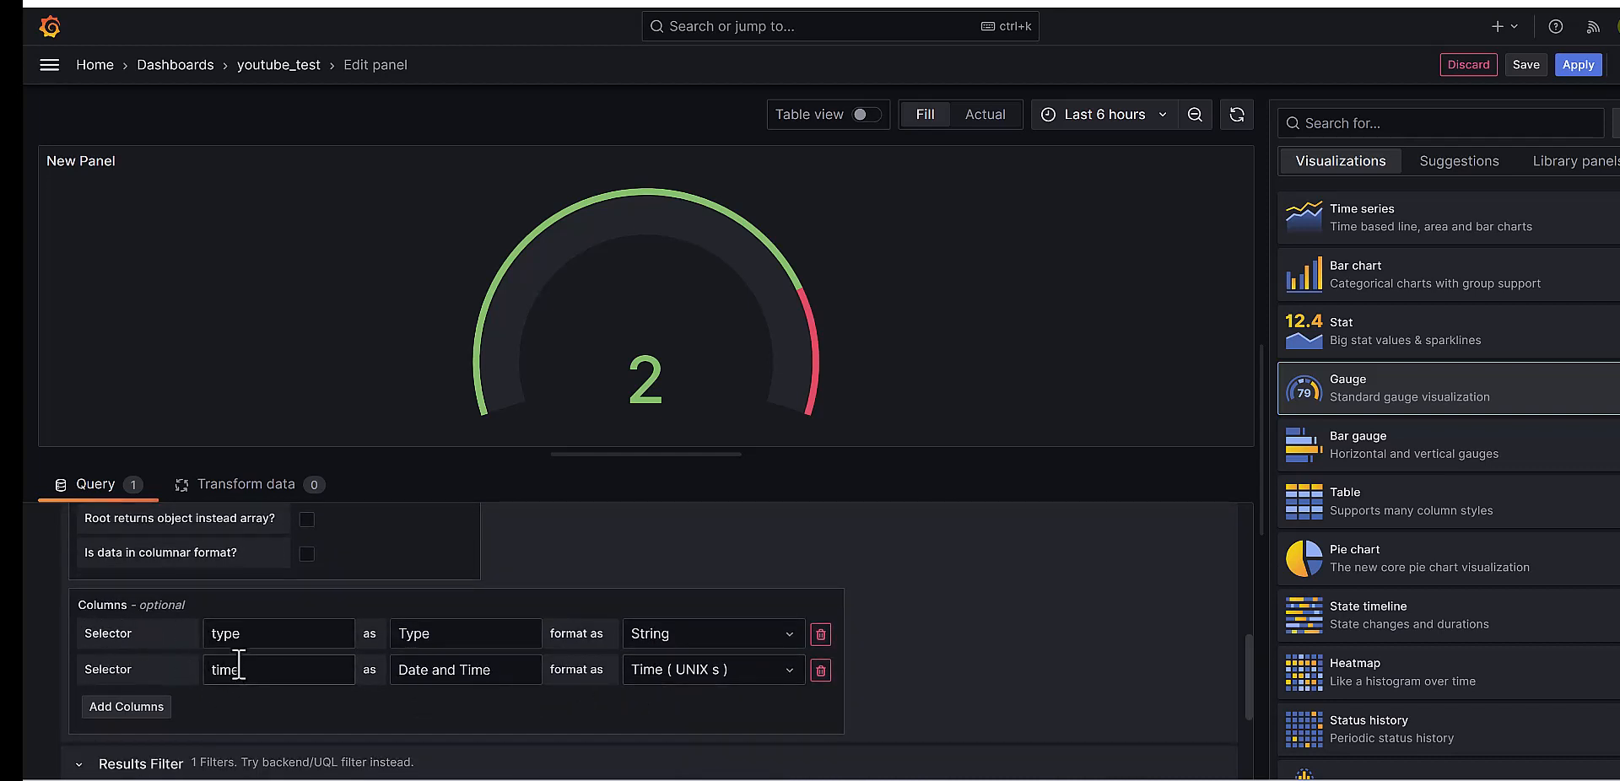
scroll(260, 700, "down", 2)
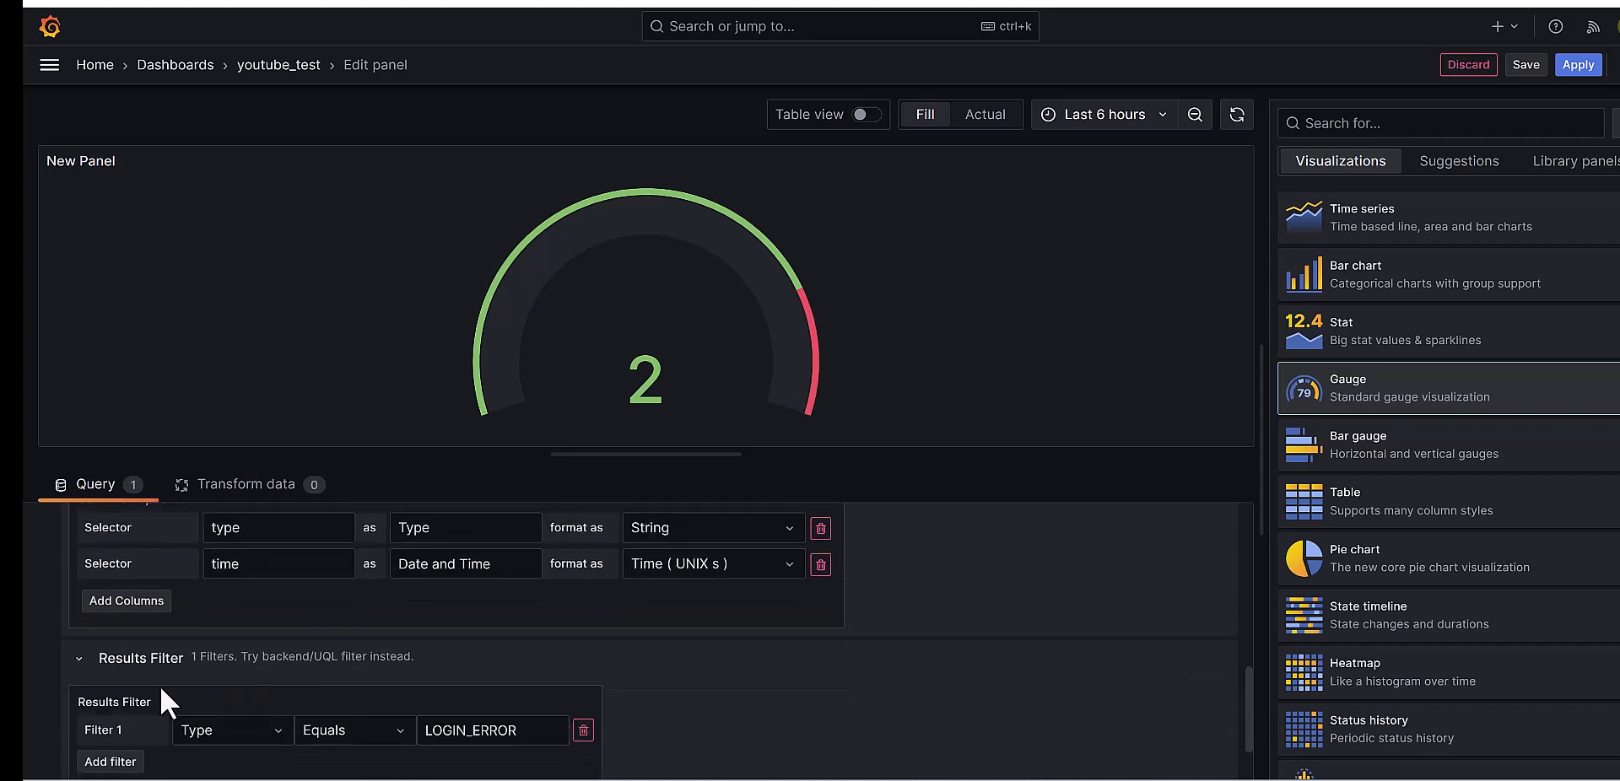
scroll(159, 685, "down", 2)
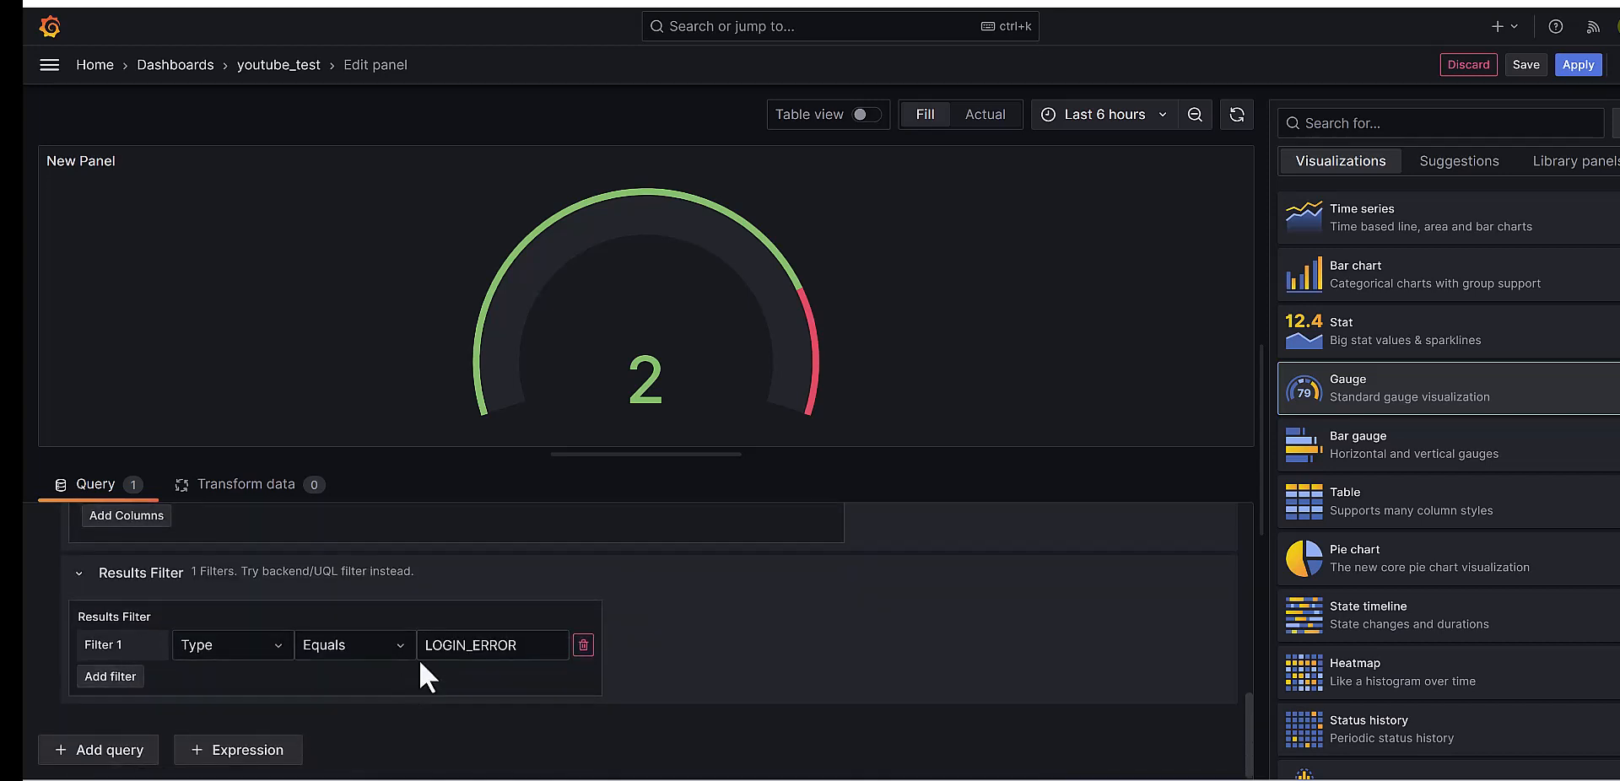
Step: Examine the Gauge panel's options, including the calculation, fields, text size, standard options and thresholds
left_click(1380, 388)
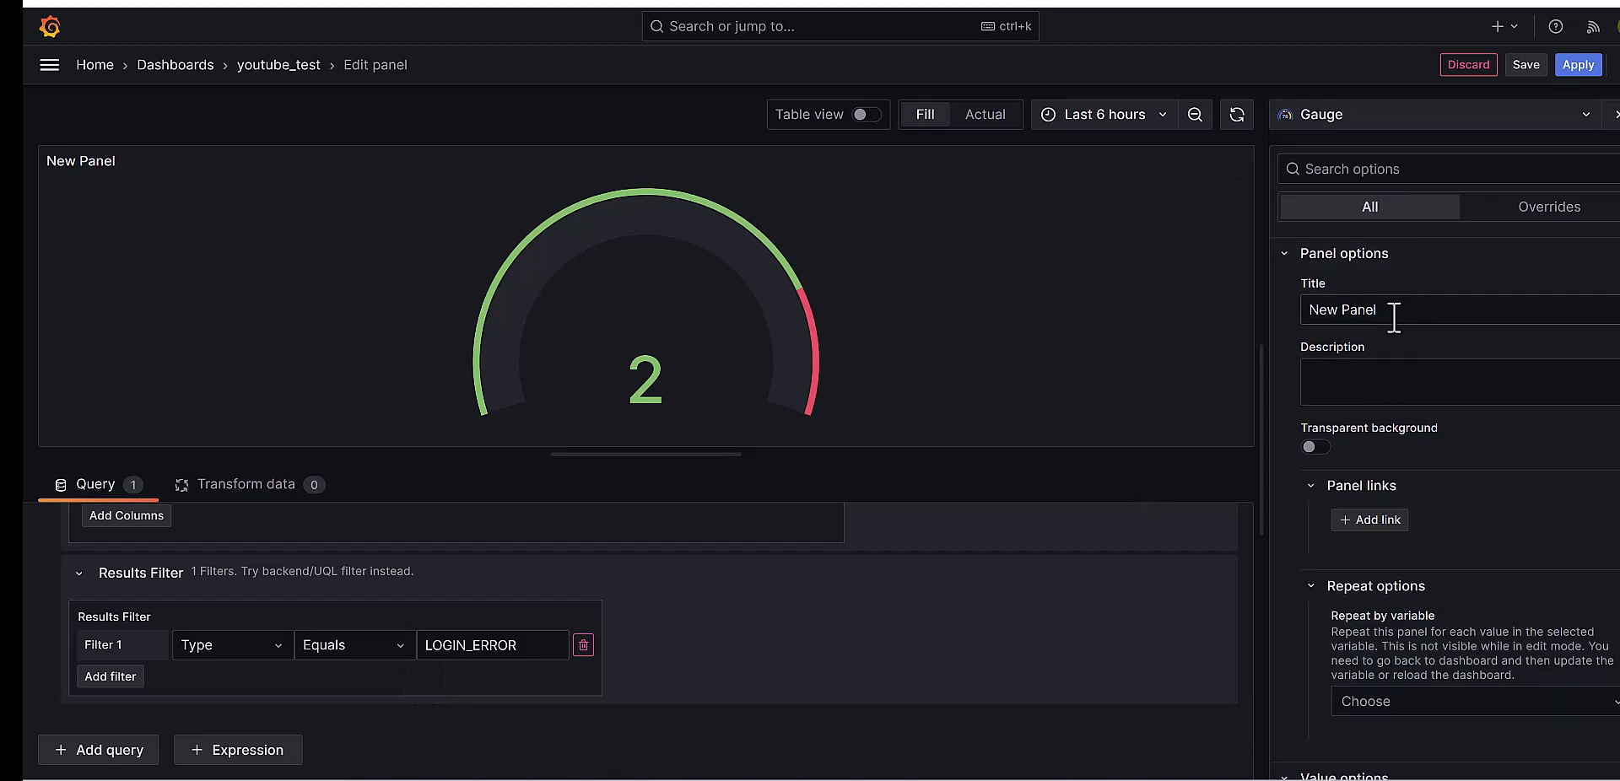
scroll(1451, 531, "down", 5)
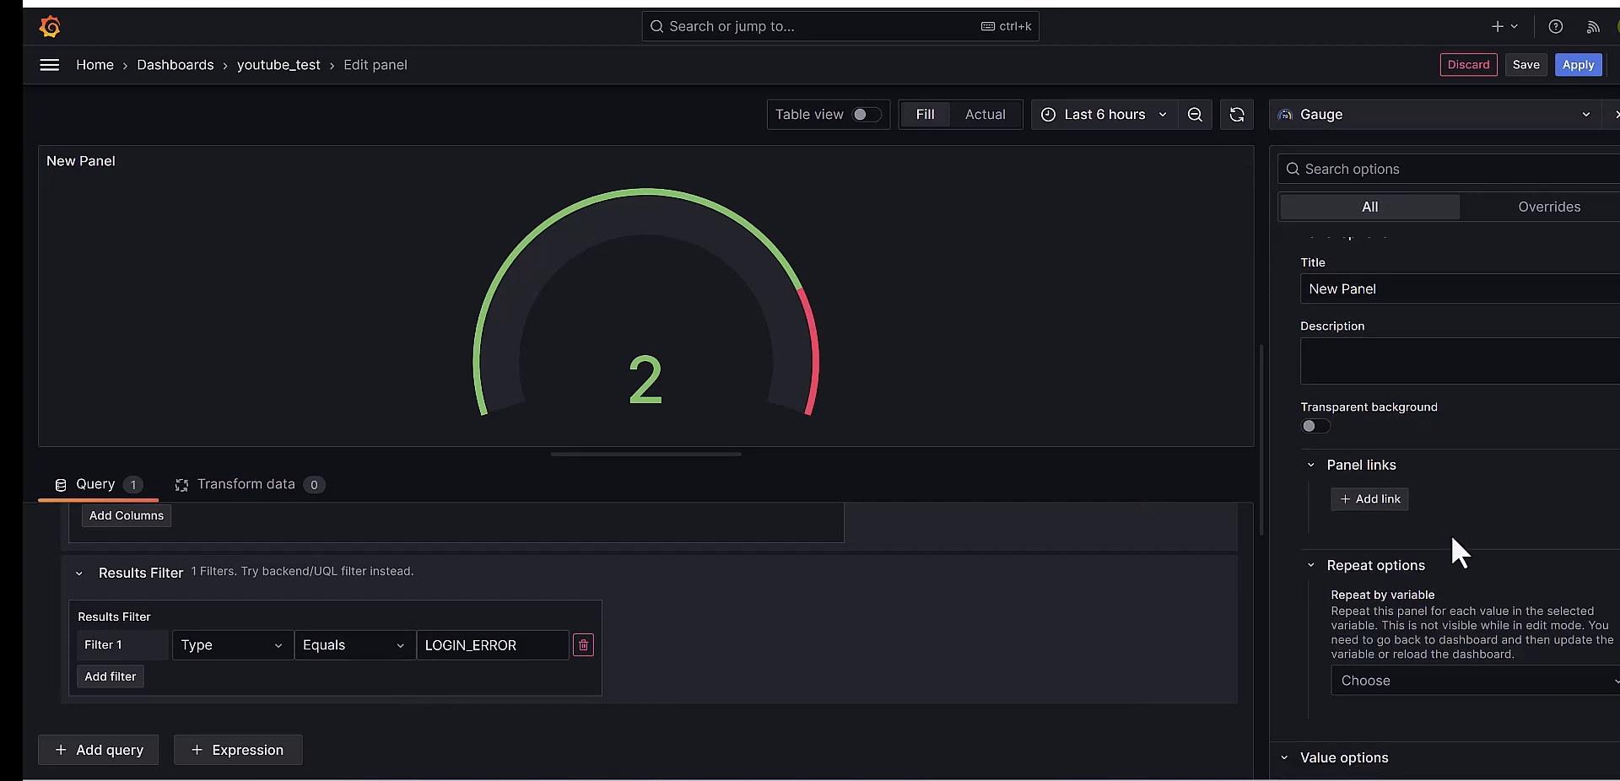
scroll(1454, 521, "down", 1)
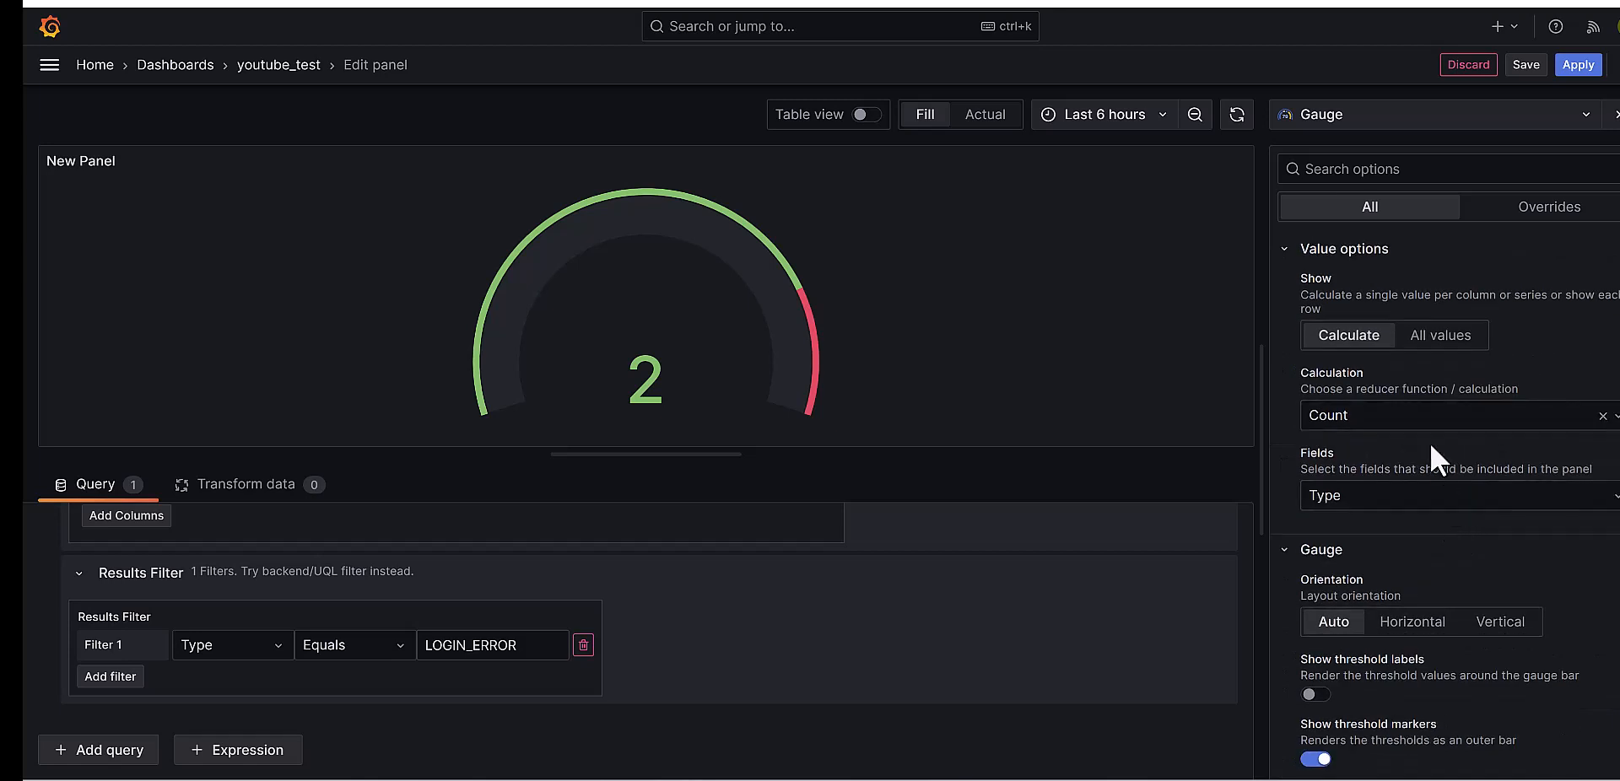
left_click(1388, 420)
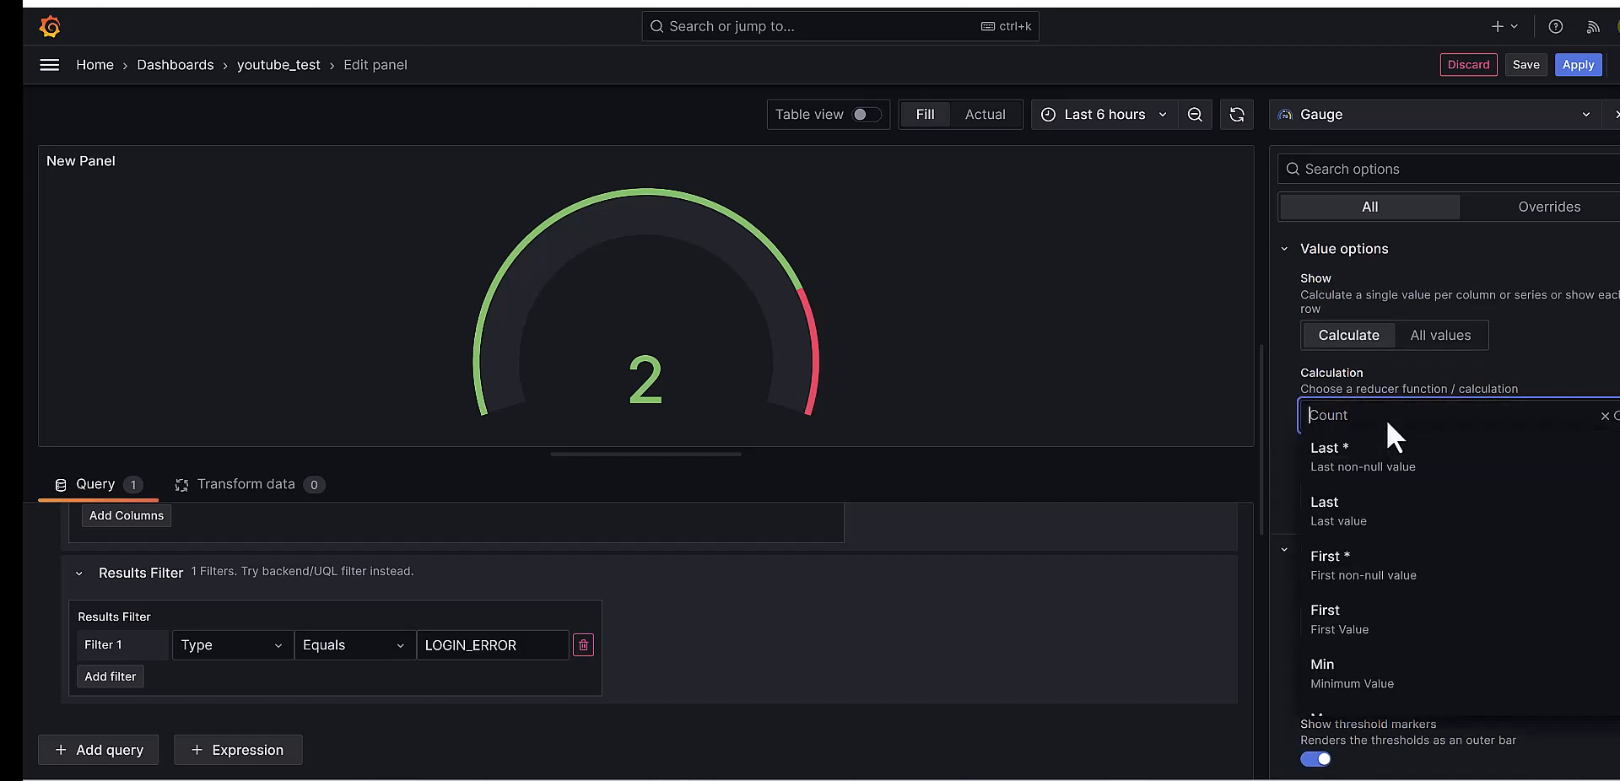
left_click(1510, 387)
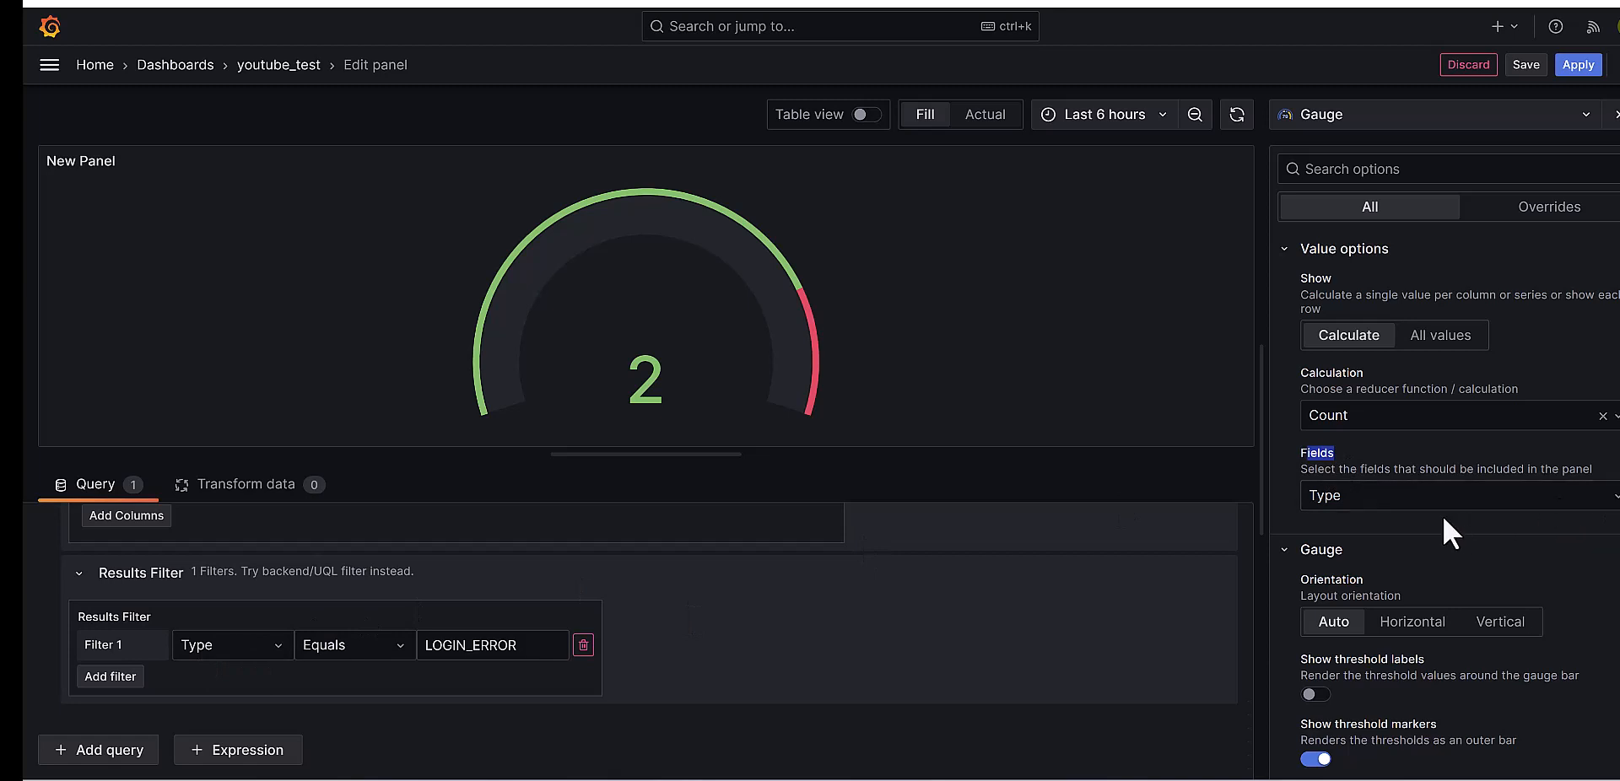
scroll(1443, 519, "down", 1)
scroll(1482, 485, "down", 3)
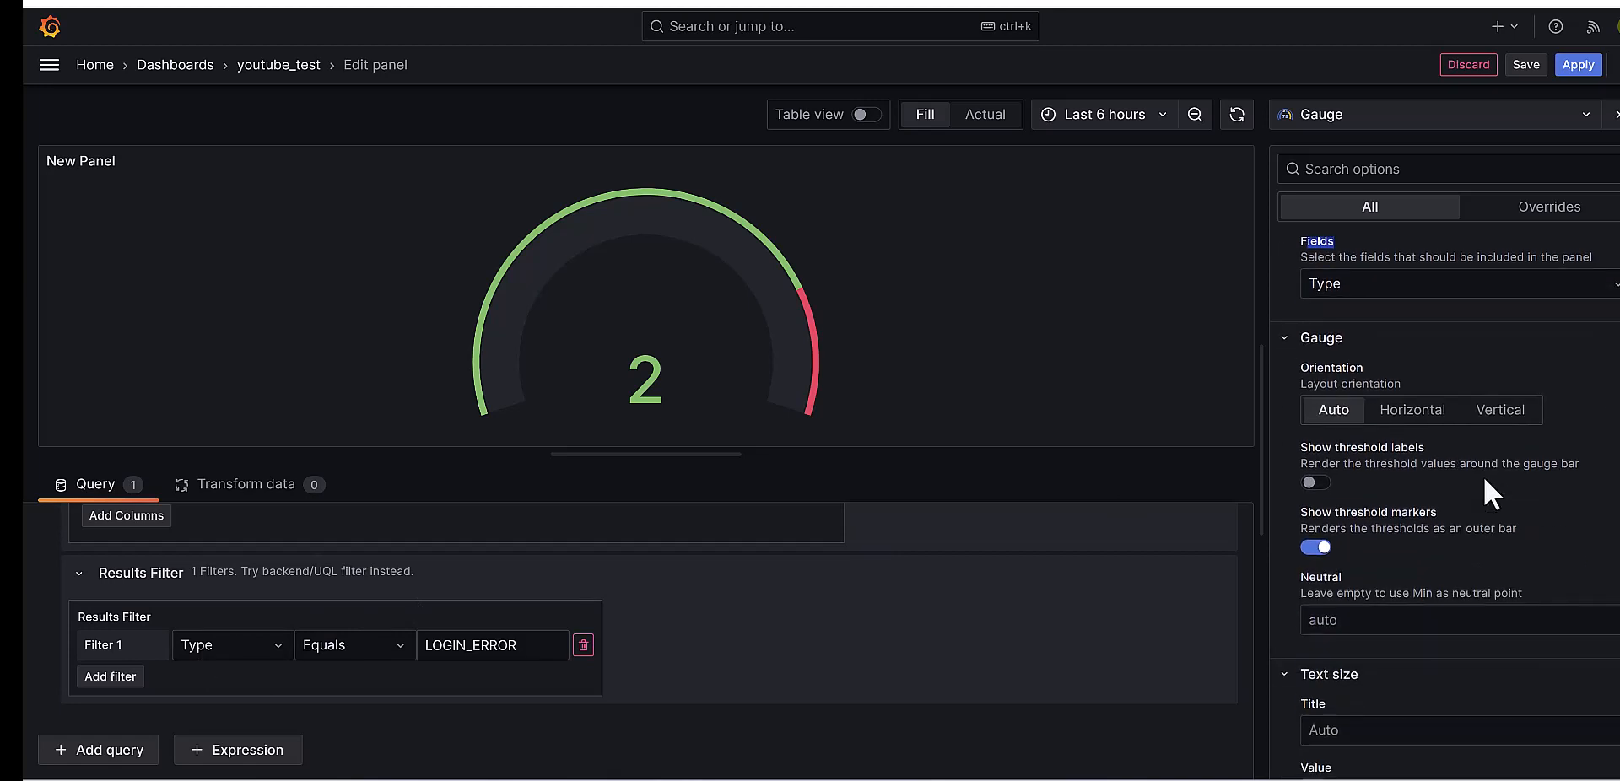
scroll(1358, 498, "down", 1)
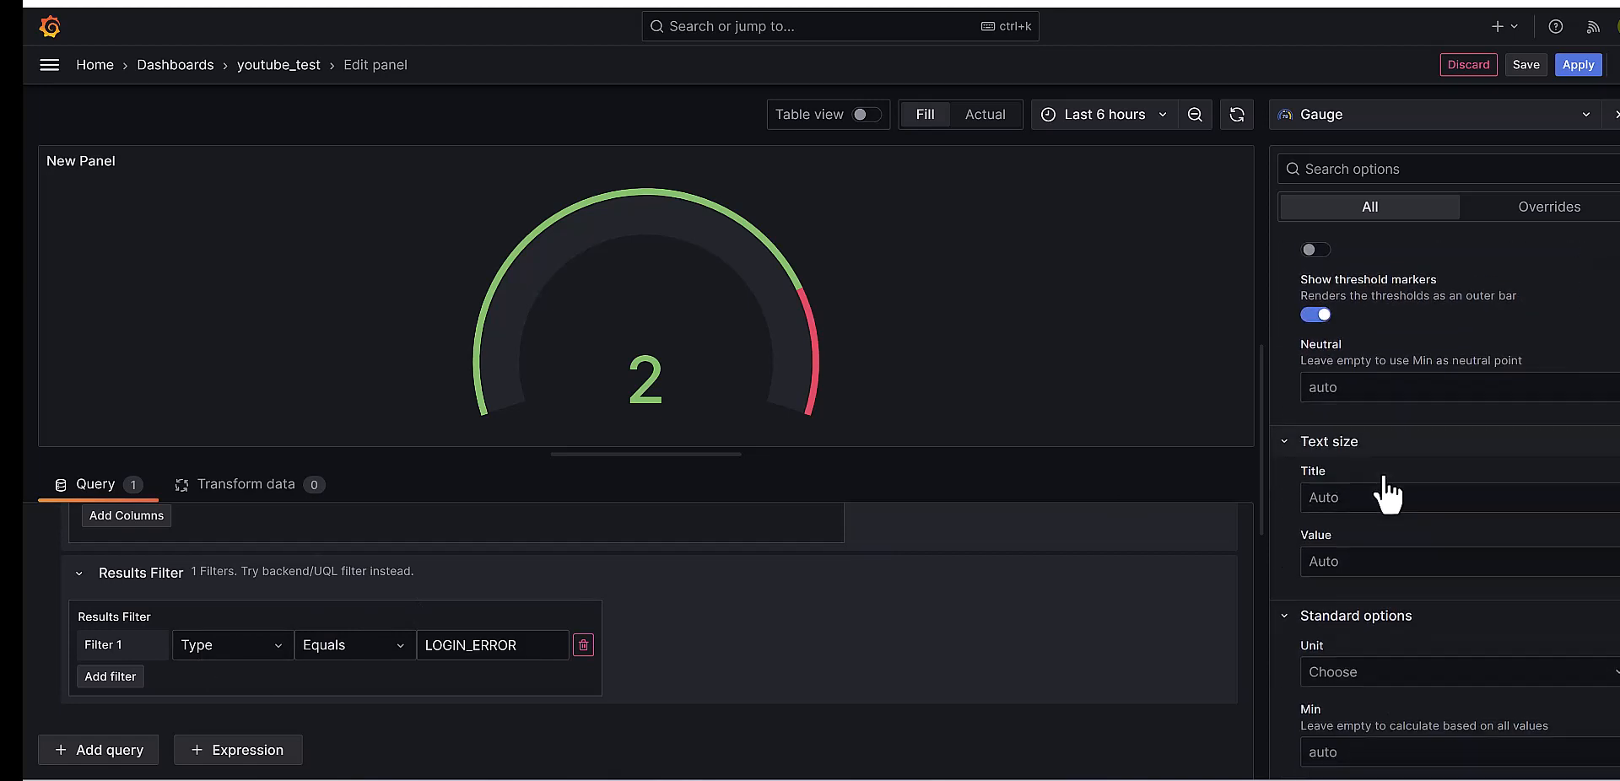
scroll(1504, 599, "down", 5)
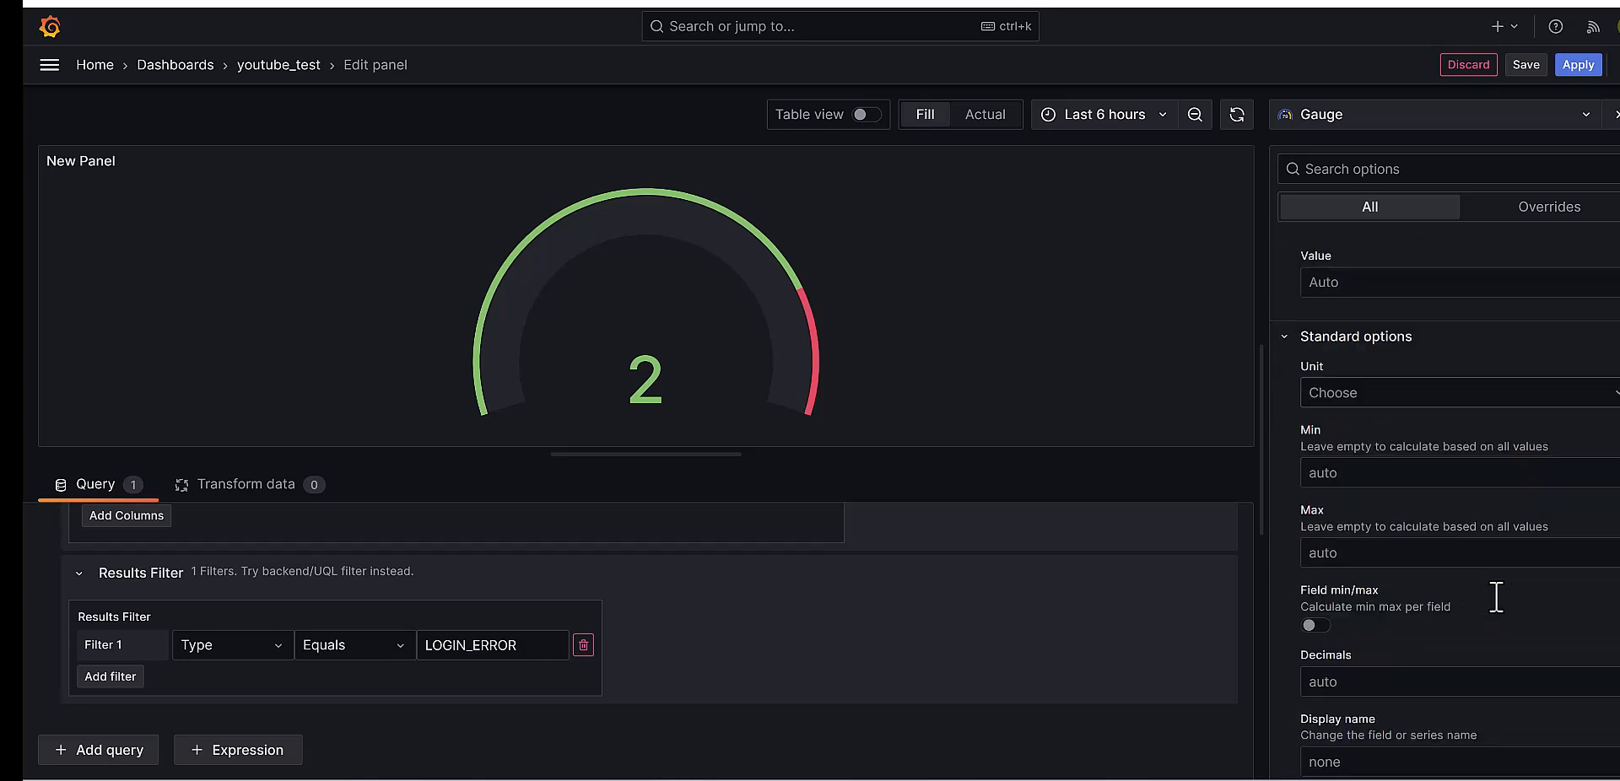
scroll(1490, 594, "down", 1)
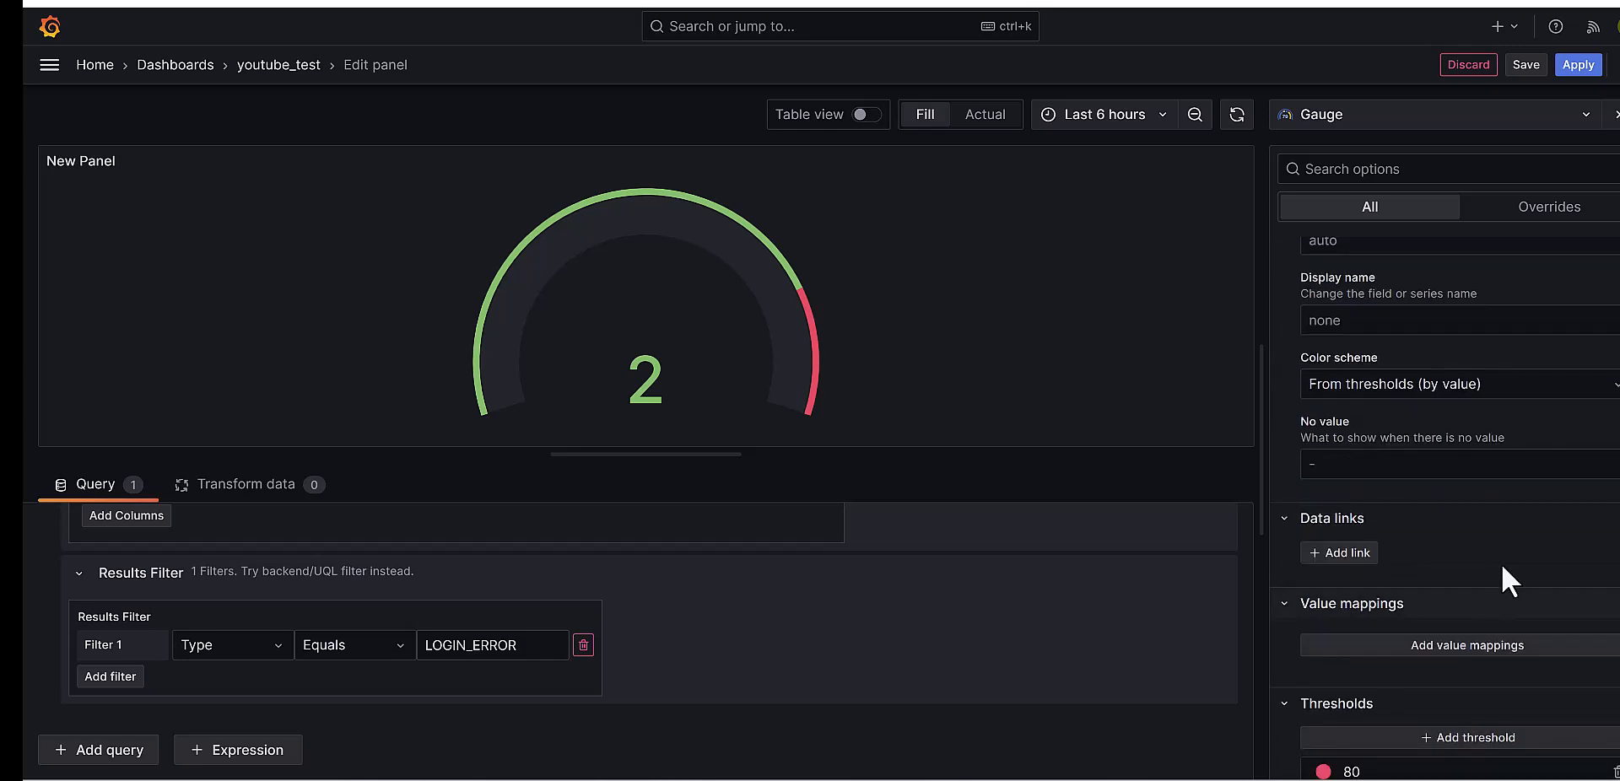
Step: Apply the finished gauge panel and remove the empty gauge named Panel Title from the dashboard
left_click(1578, 66)
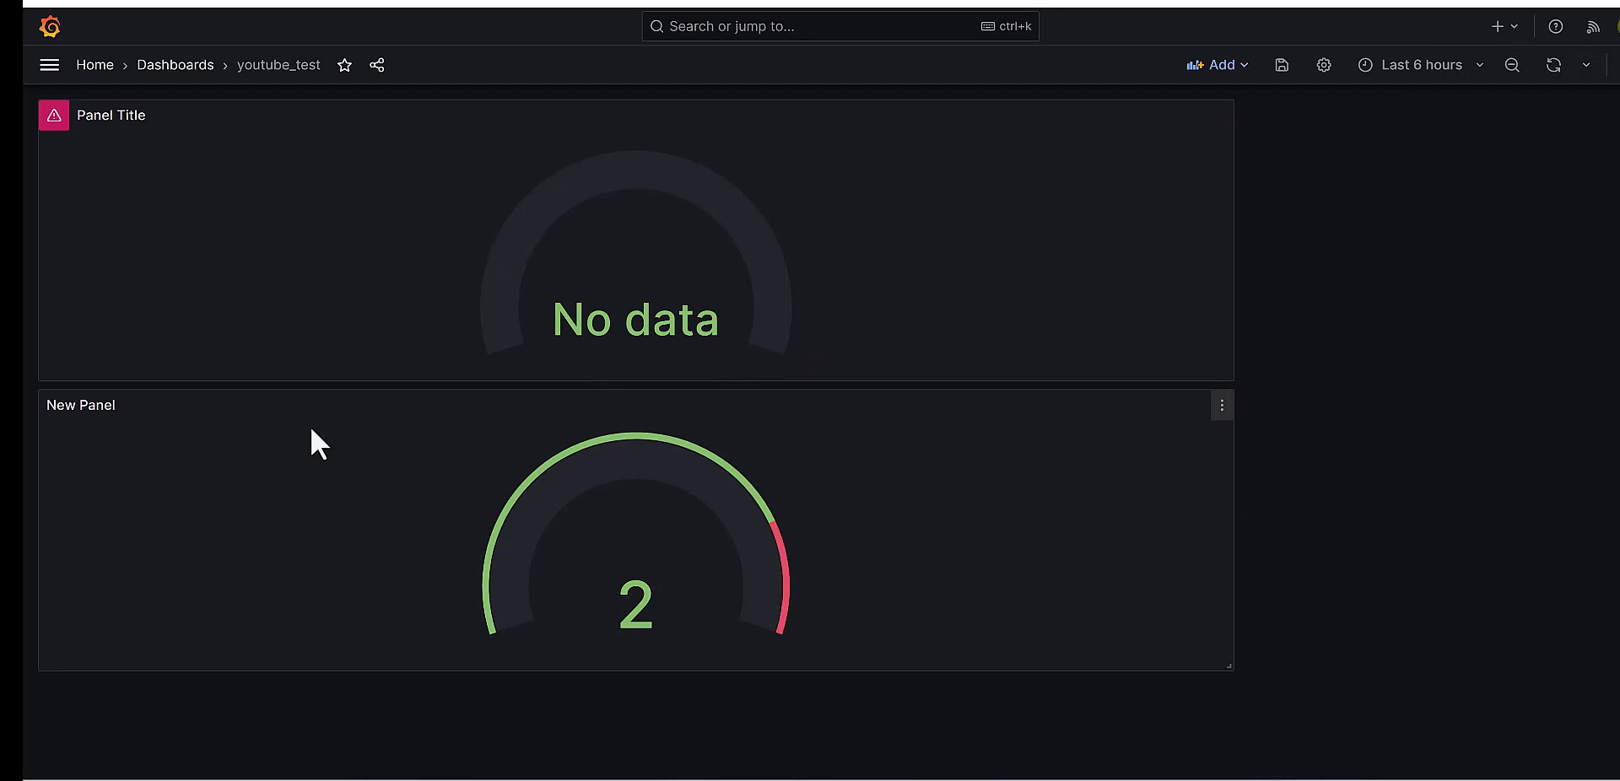
left_click(1222, 116)
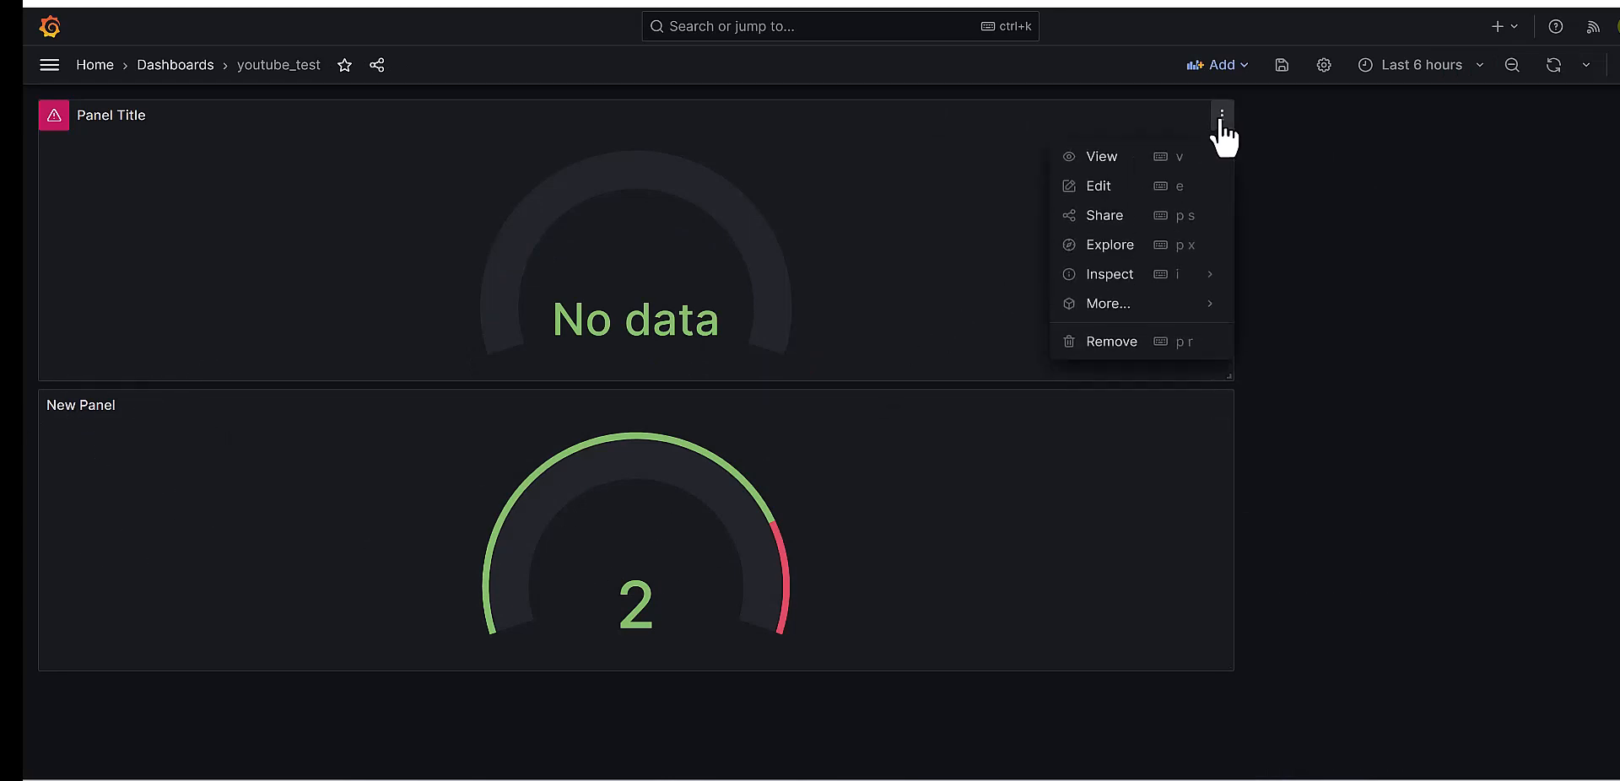
left_click(1116, 354)
left_click(1010, 219)
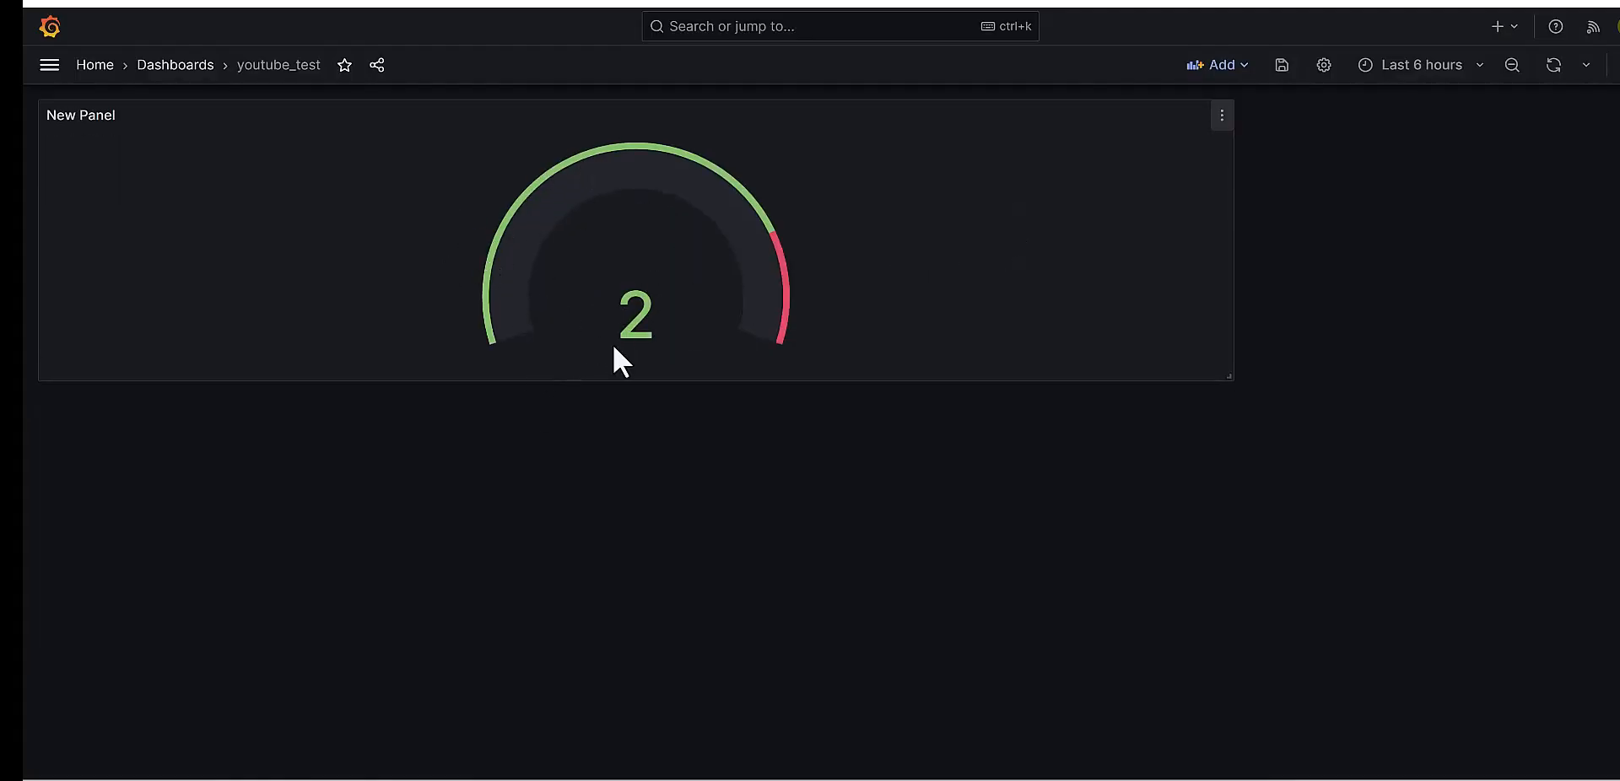
Step: Open New Panel for editing and expand its query's results filter
left_click(1222, 118)
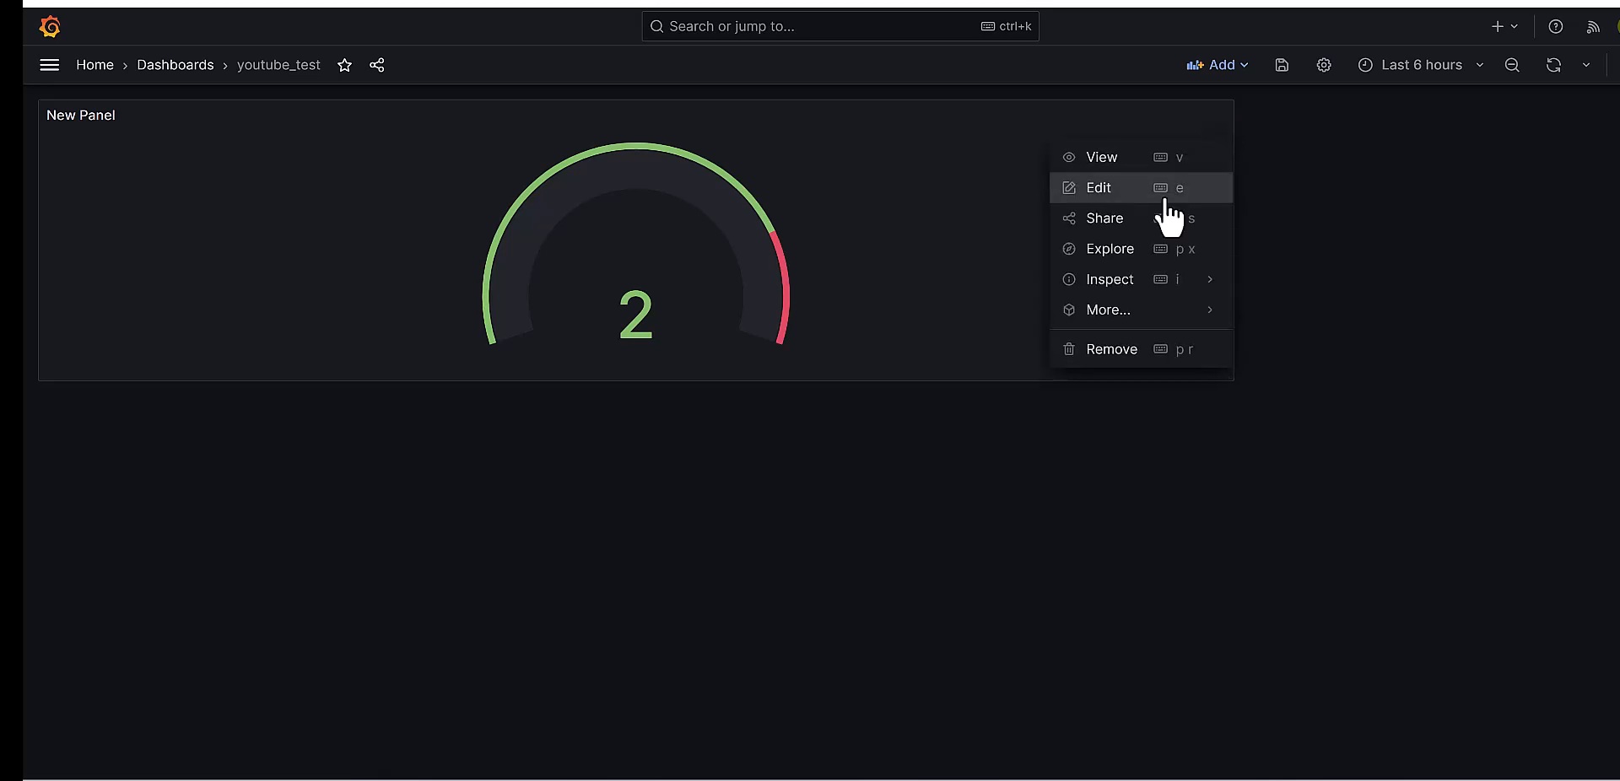
left_click(1131, 191)
scroll(464, 711, "down", 3)
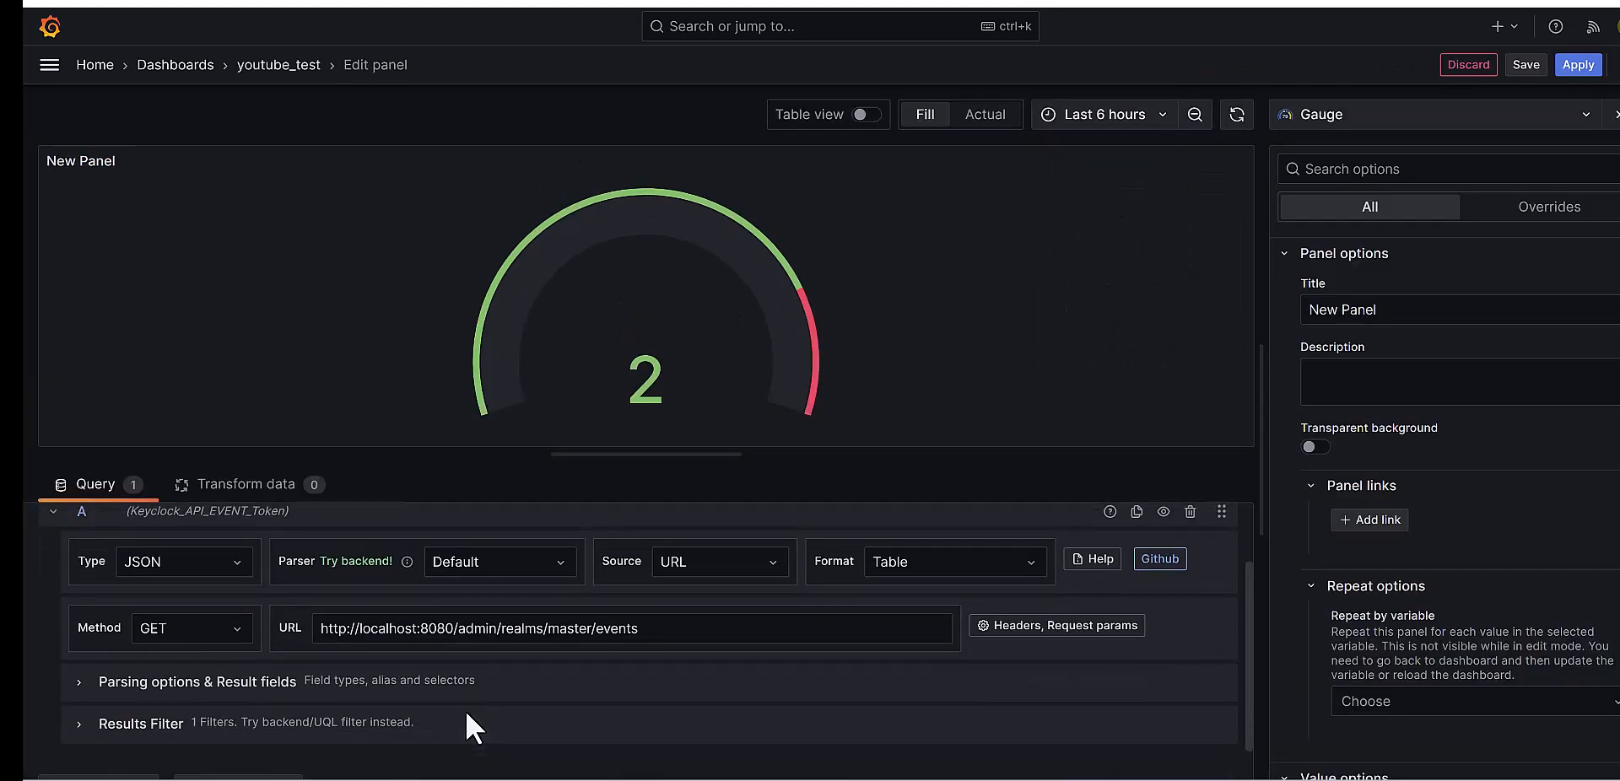
left_click(101, 684)
scroll(127, 691, "down", 2)
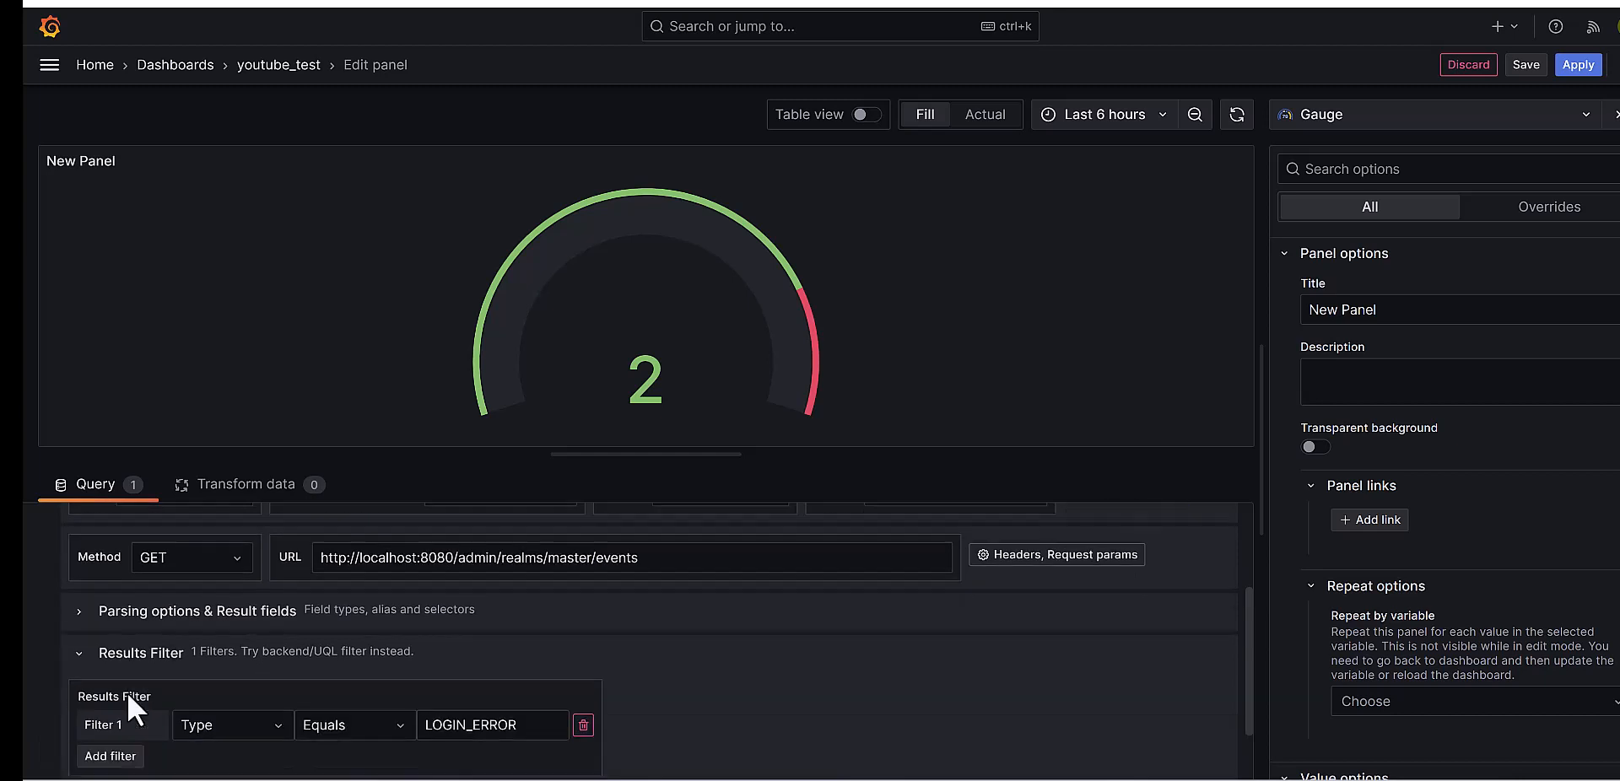
Step: Set the Type Equals filter value to LOGIN and refresh the gauge panel
left_click(520, 646)
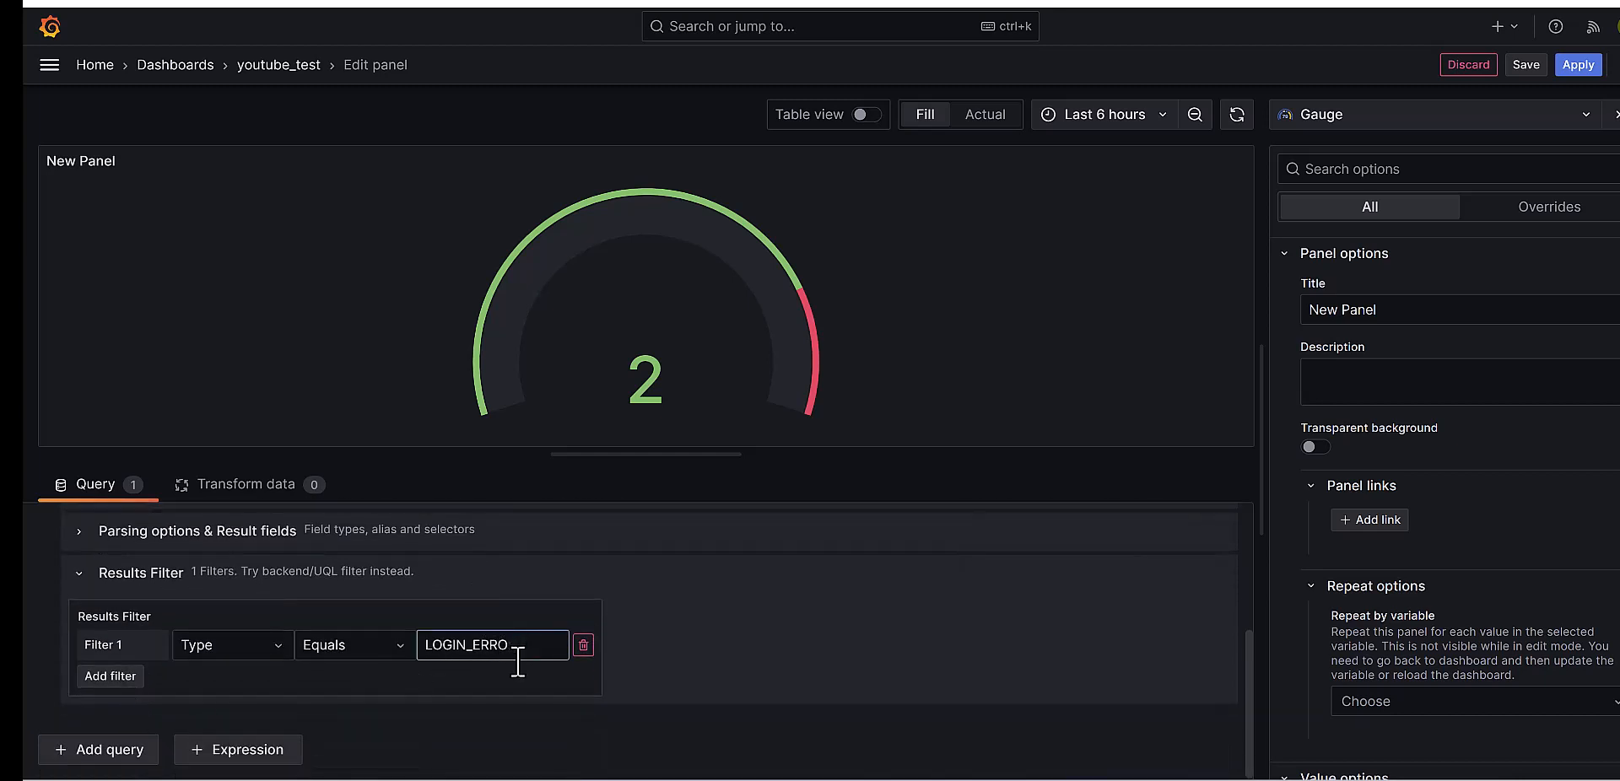
key("BackSpace")
key("BackSpace")
key("BackSpace")
key("BackSpace")
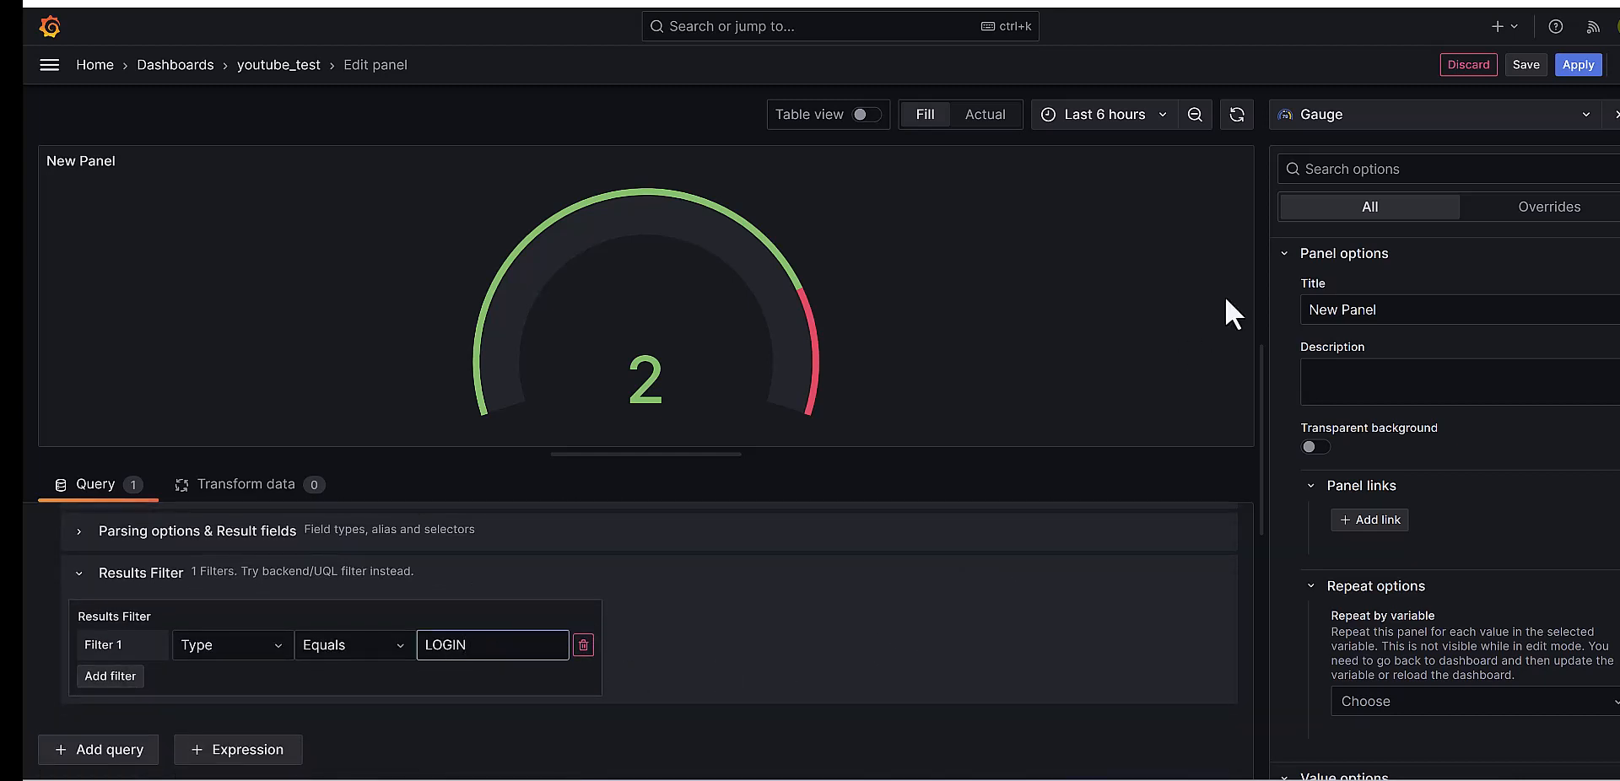
left_click(1236, 126)
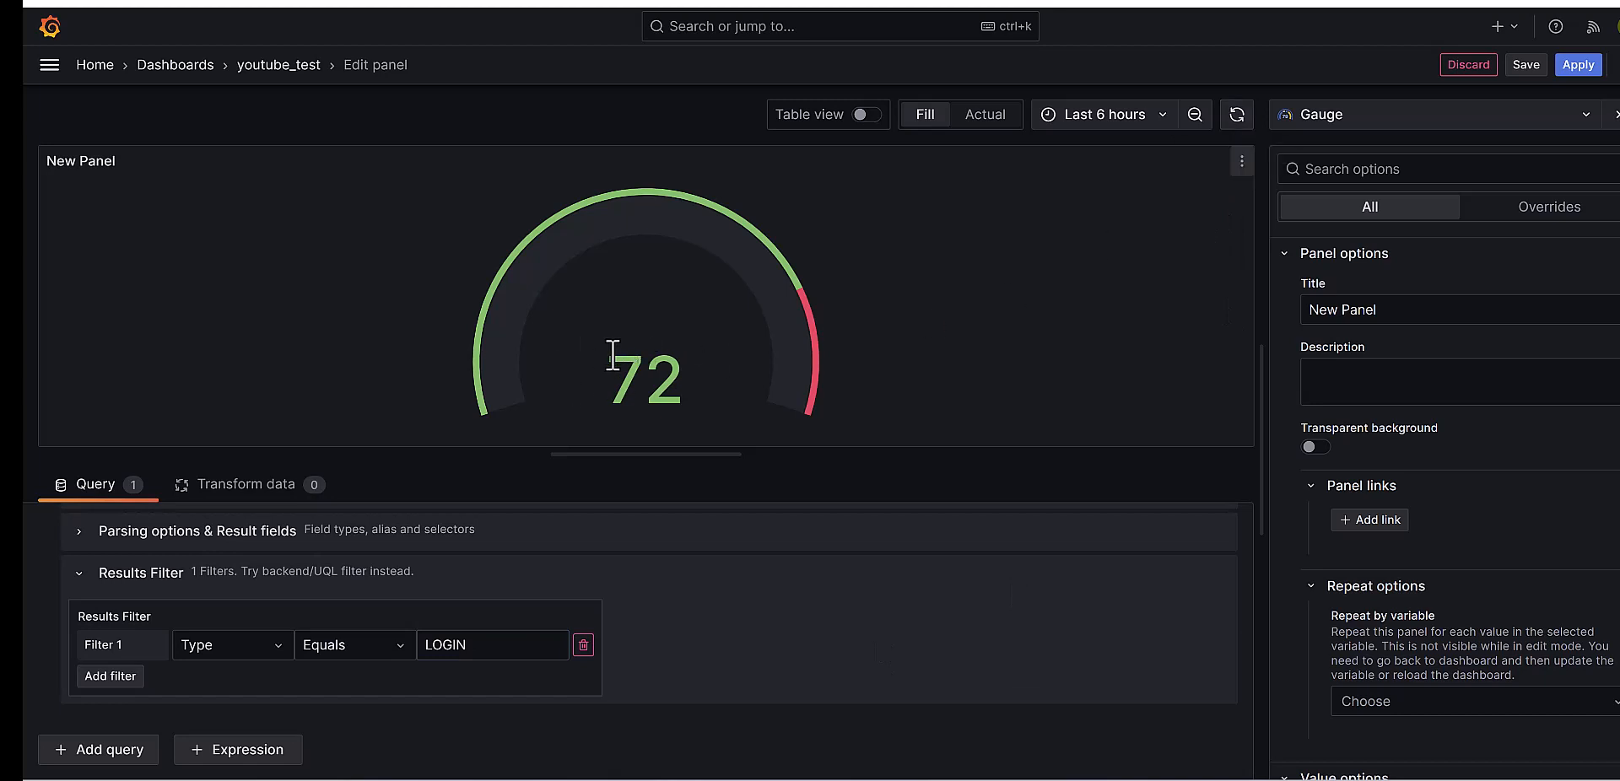